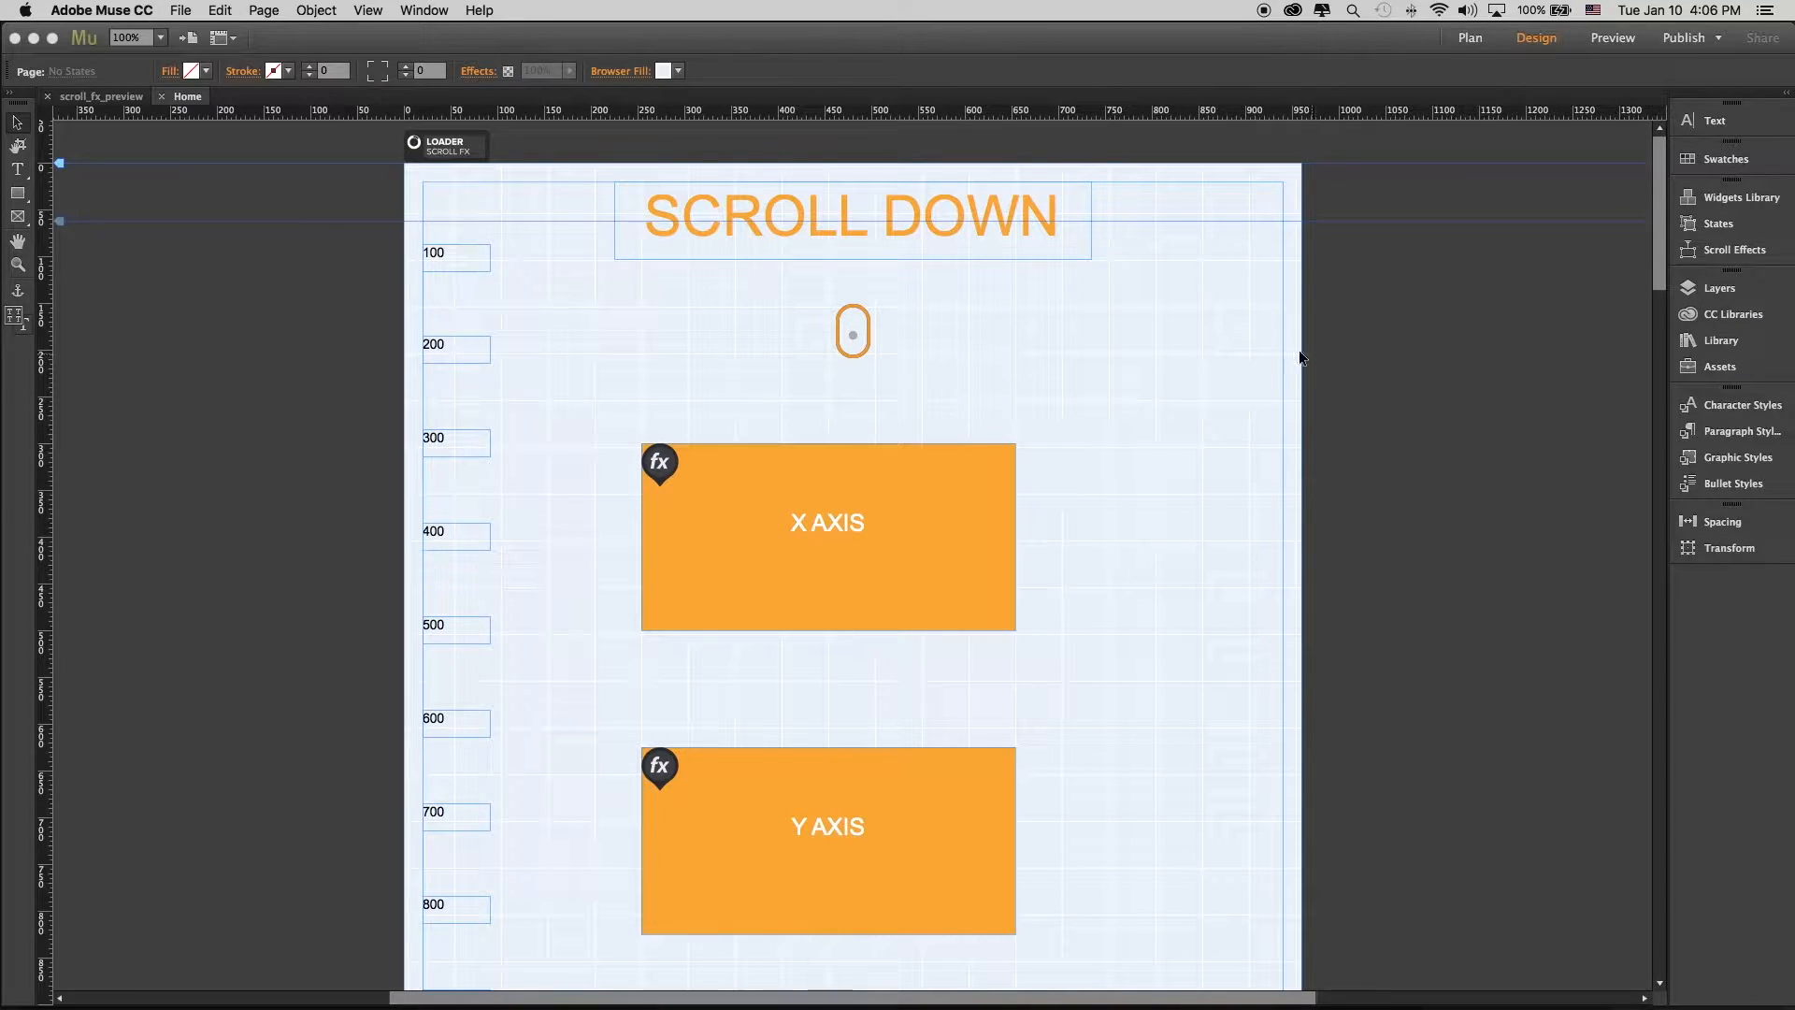
# Preview the Home page in the Chrome browser and examine its scroll animations at full width
pyautogui.moveTo(1657, 191)
pyautogui.mouseDown()
pyautogui.moveTo(1654, 322)
pyautogui.moveTo(1655, 182)
pyautogui.mouseUp()
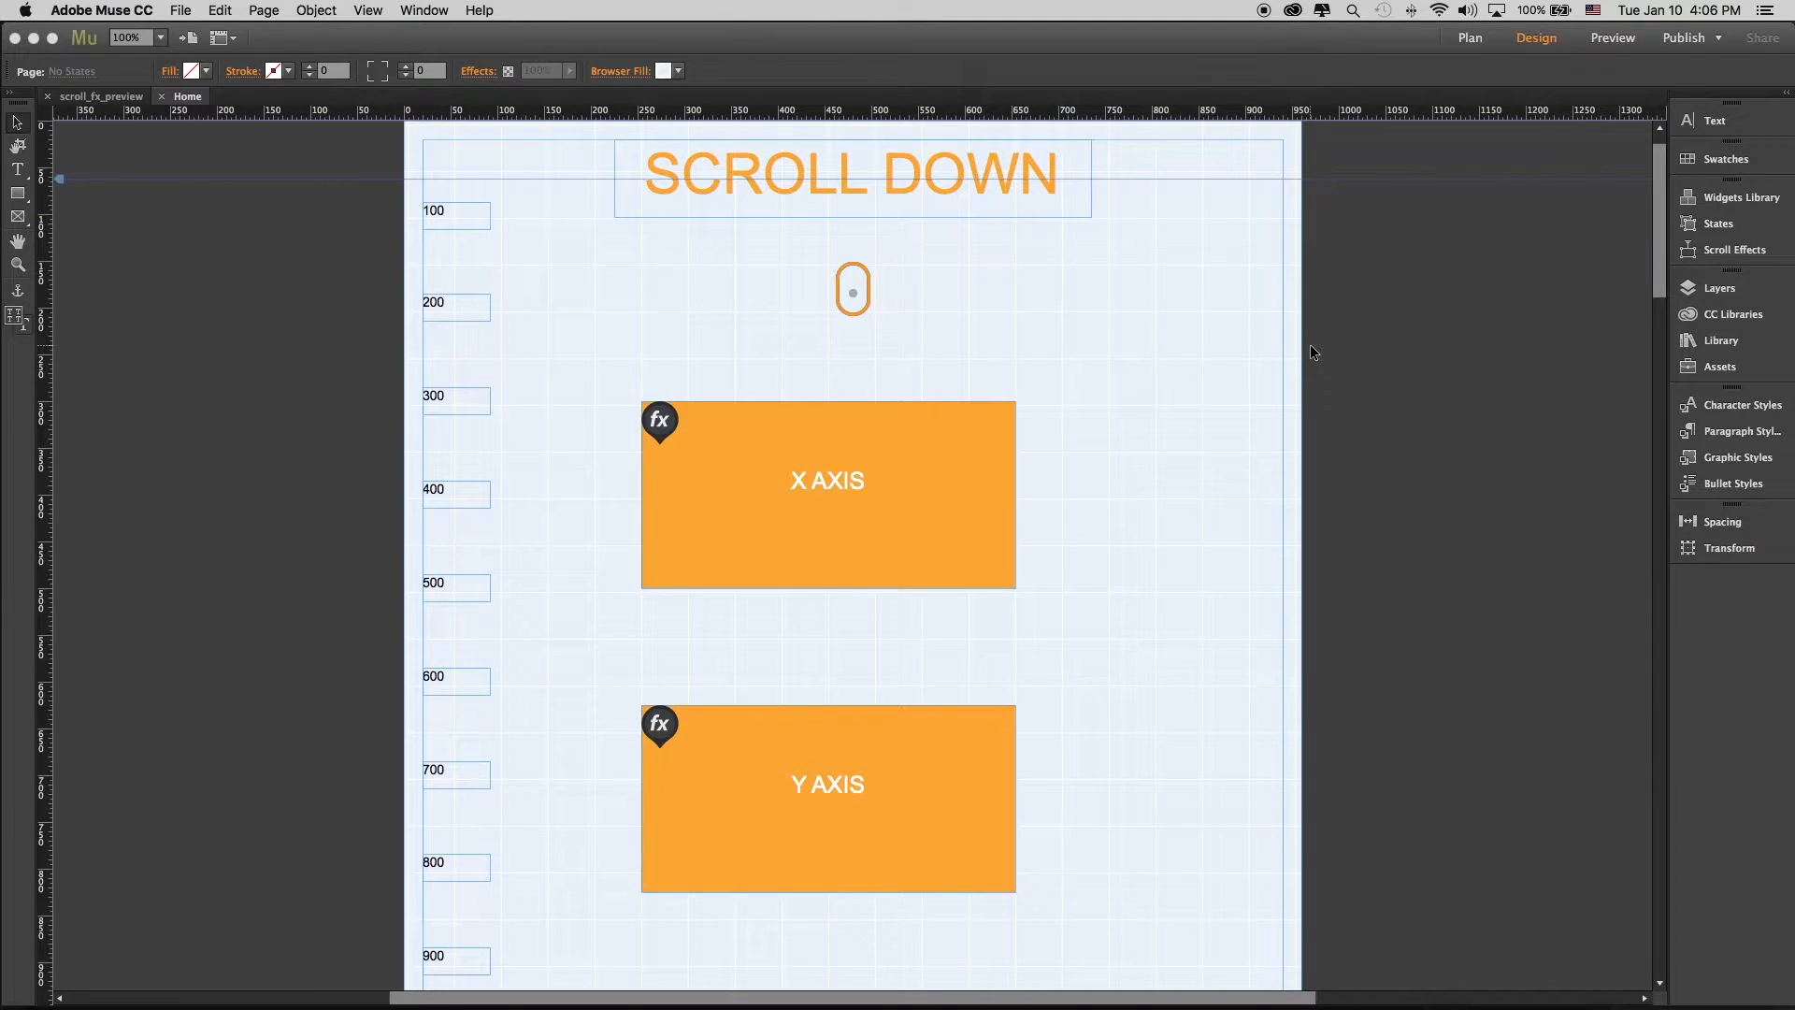
pyautogui.press('super+shift+e')
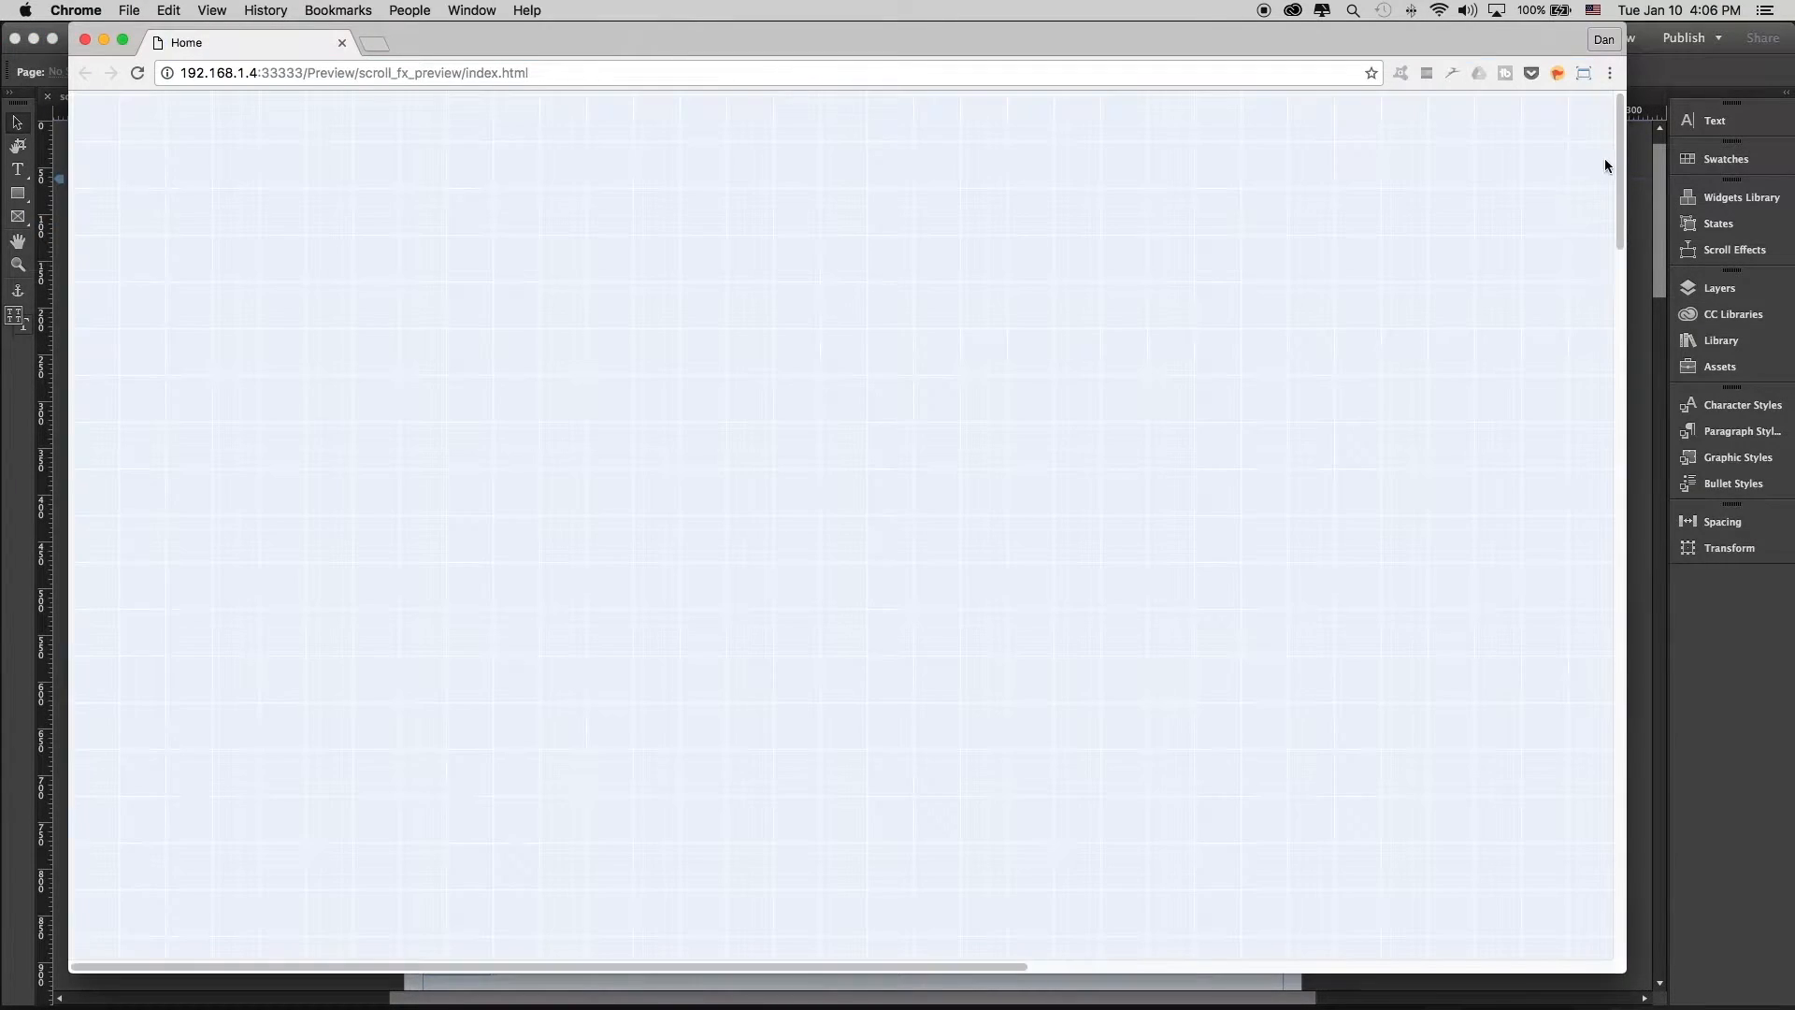
pyautogui.click(1621, 125)
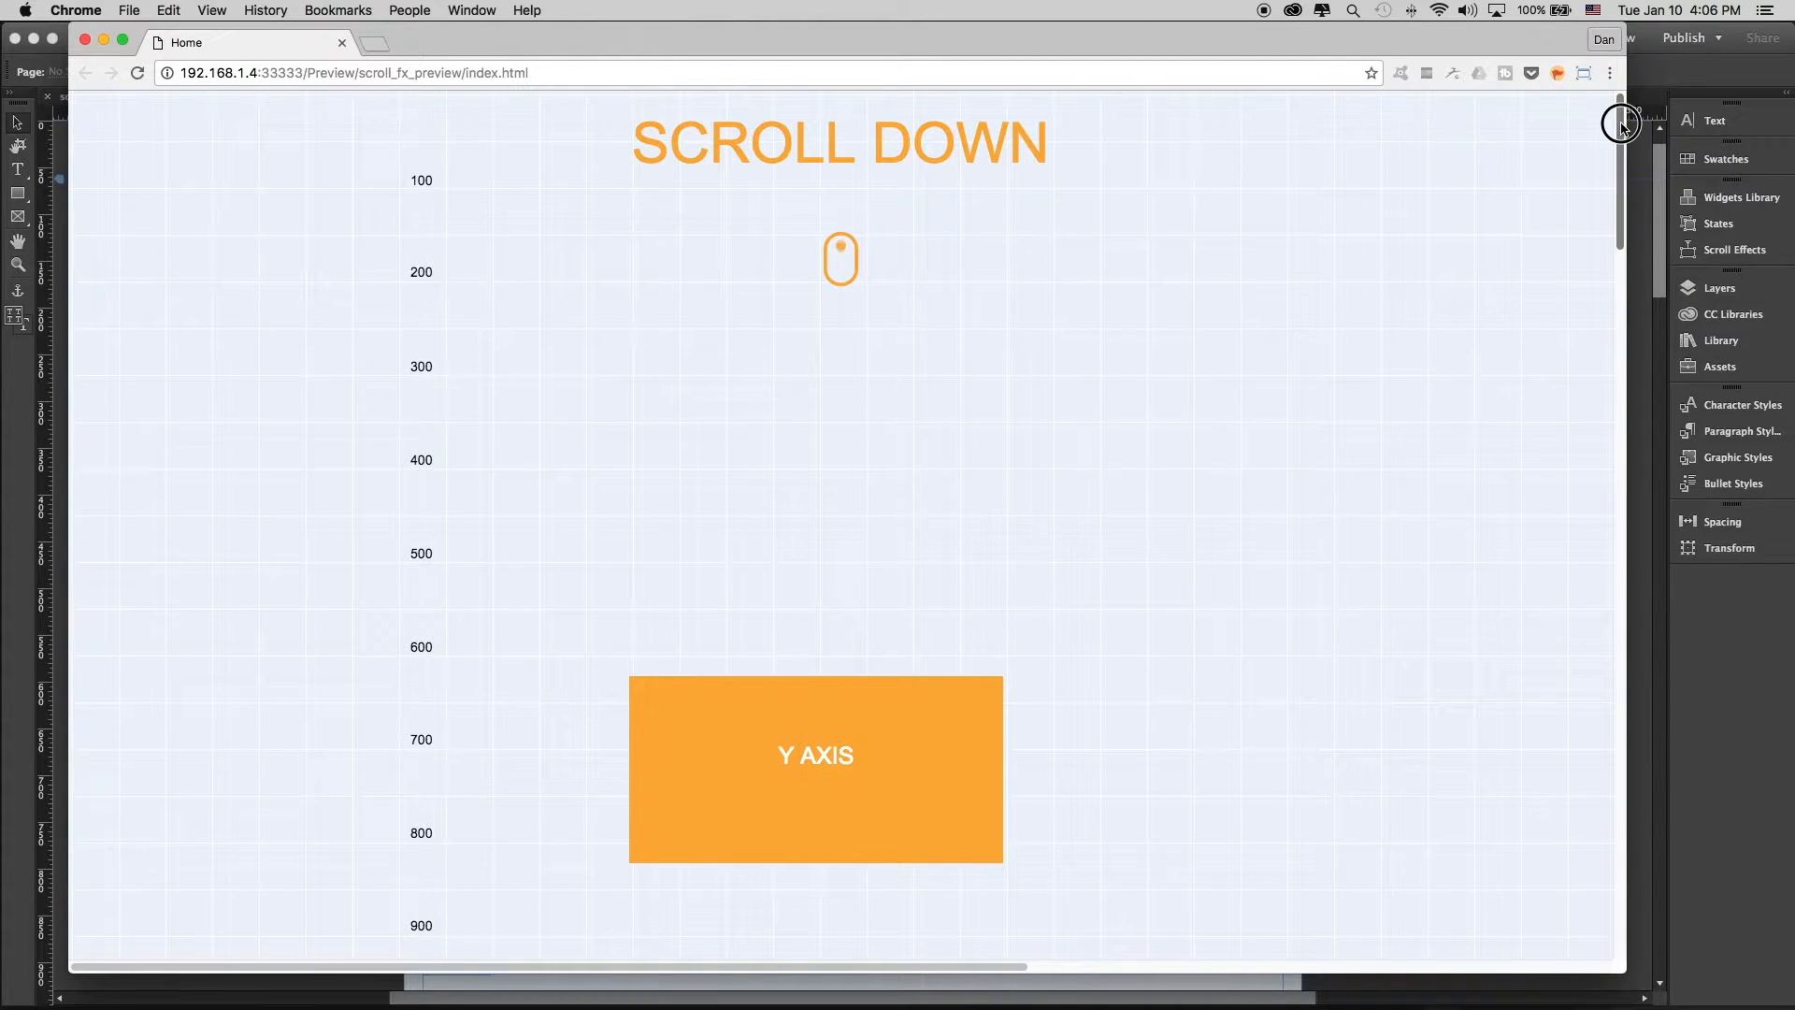
pyautogui.moveTo(1621, 126); pyautogui.dragTo(1584, 68)
# Narrow the browser window to examine the scroll animations at a small width, widen it again and leave the preview
pyautogui.moveTo(1582, 973); pyautogui.dragTo(755, 977)
pyautogui.moveTo(751, 174); pyautogui.dragTo(752, 126)
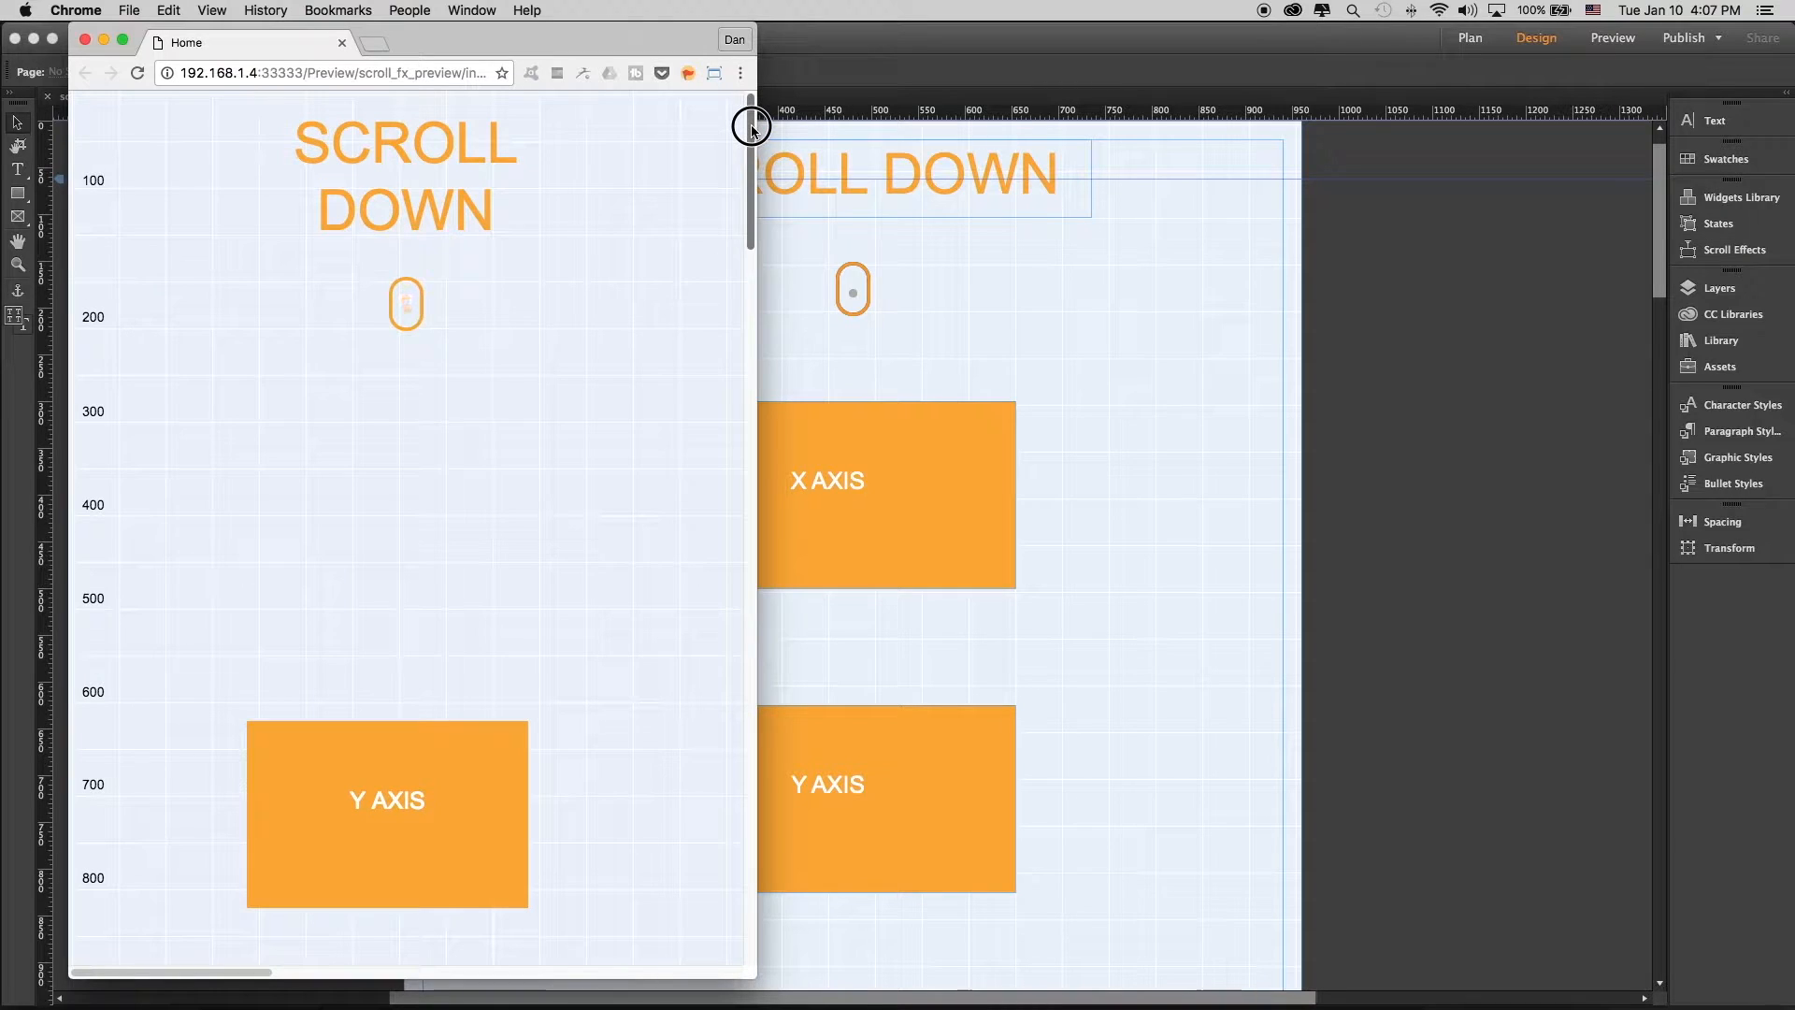
pyautogui.moveTo(752, 126)
pyautogui.mouseDown()
pyautogui.moveTo(761, 244)
pyautogui.moveTo(742, 96)
pyautogui.mouseUp()
pyautogui.moveTo(751, 975); pyautogui.dragTo(1665, 1005)
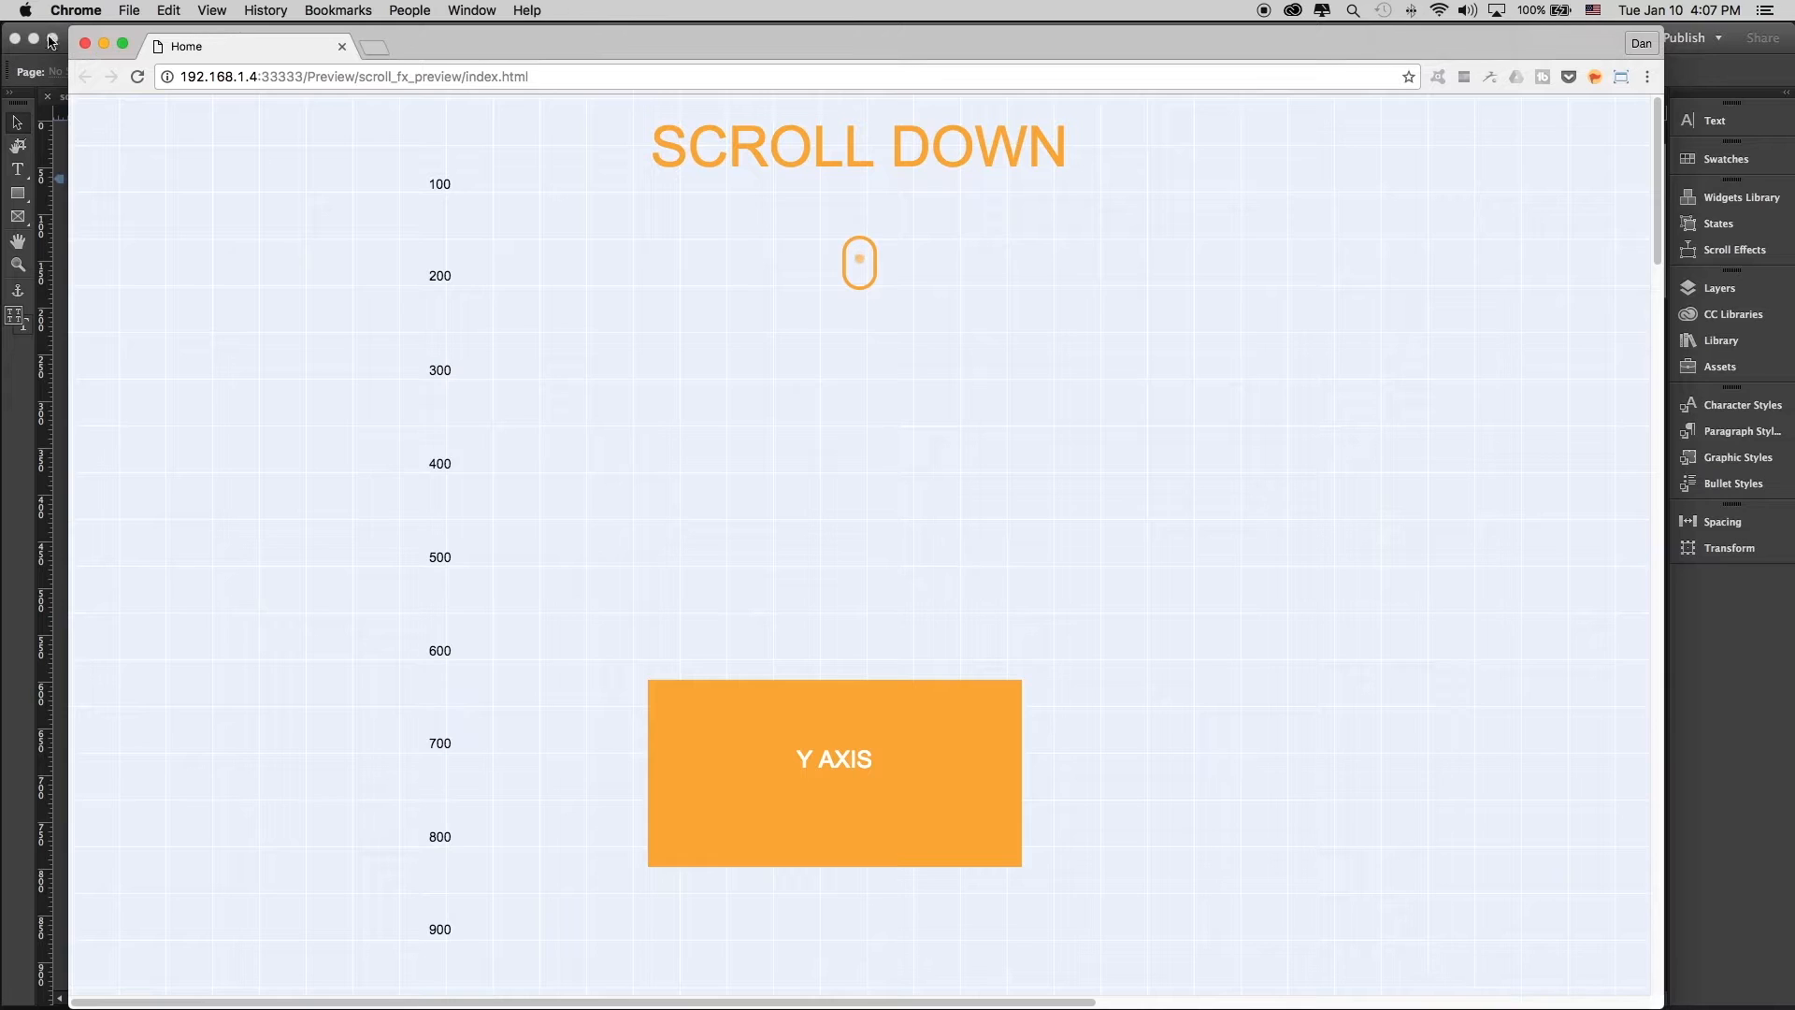
pyautogui.click(76, 10)
pyautogui.click(132, 278)
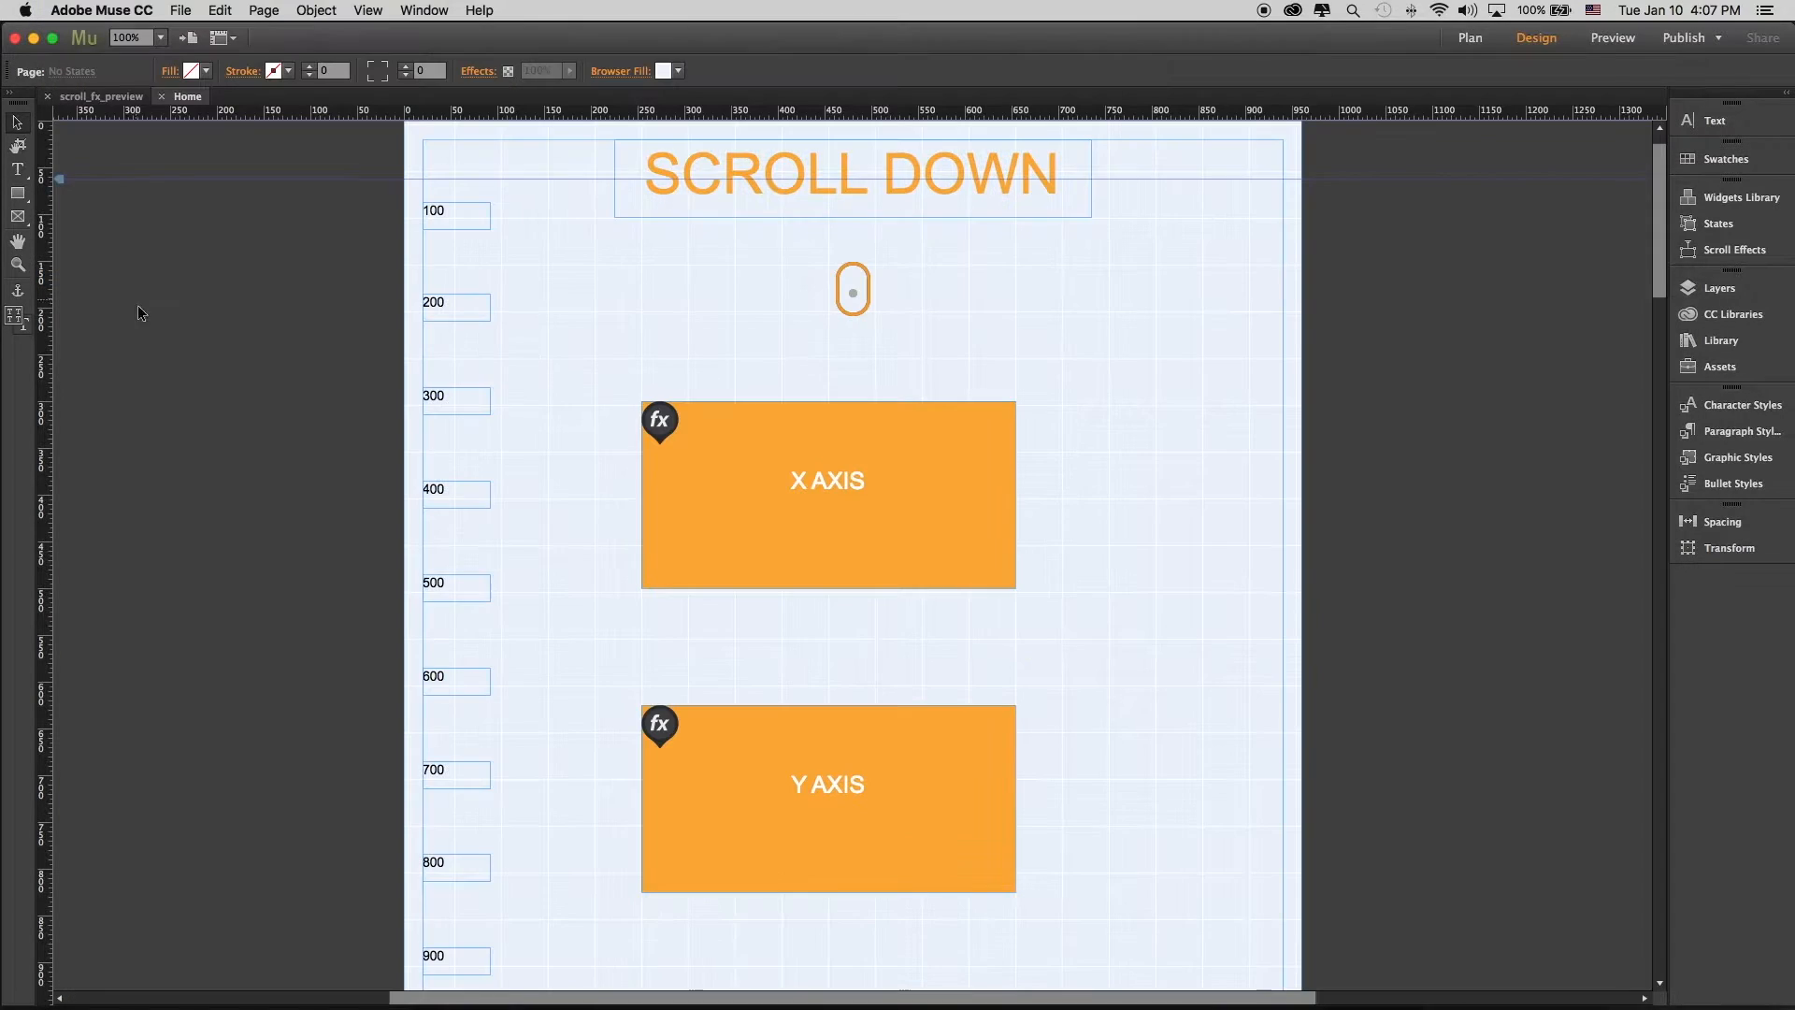
# Open the Untitled 2 page from the site plan and search the widget library for "scroll"
pyautogui.click(101, 96)
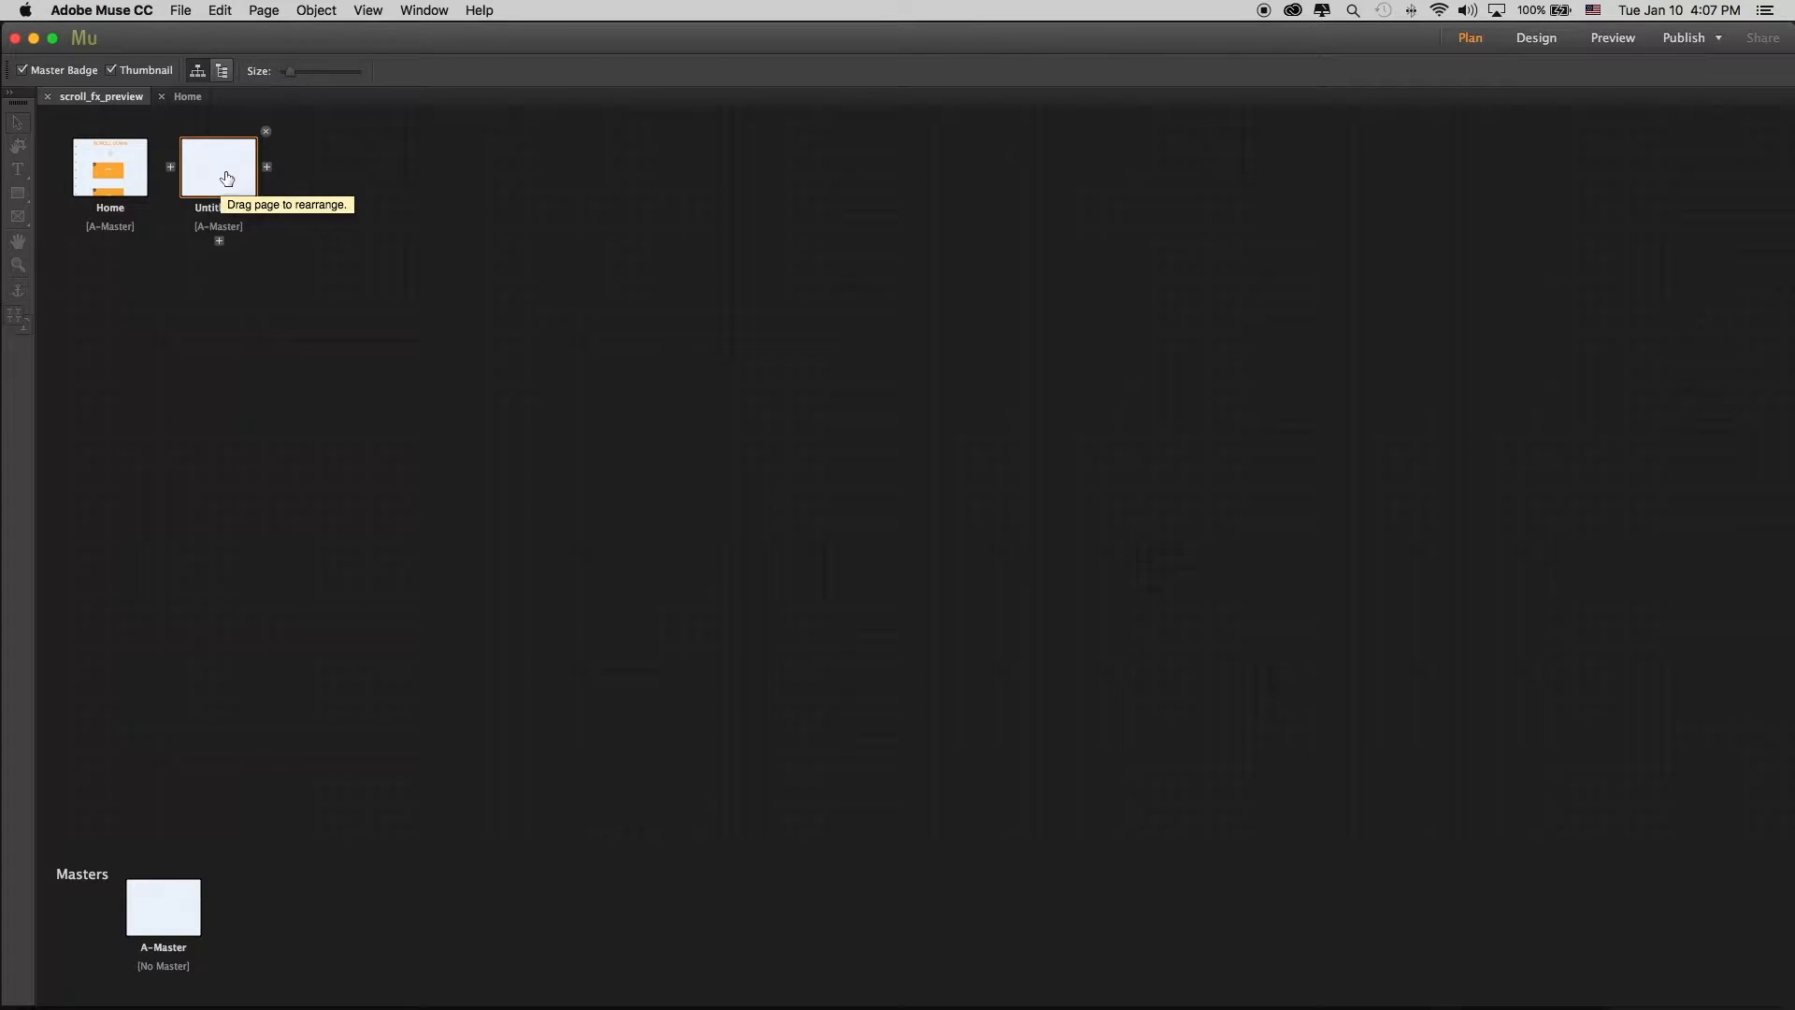
pyautogui.doubleClick(226, 178)
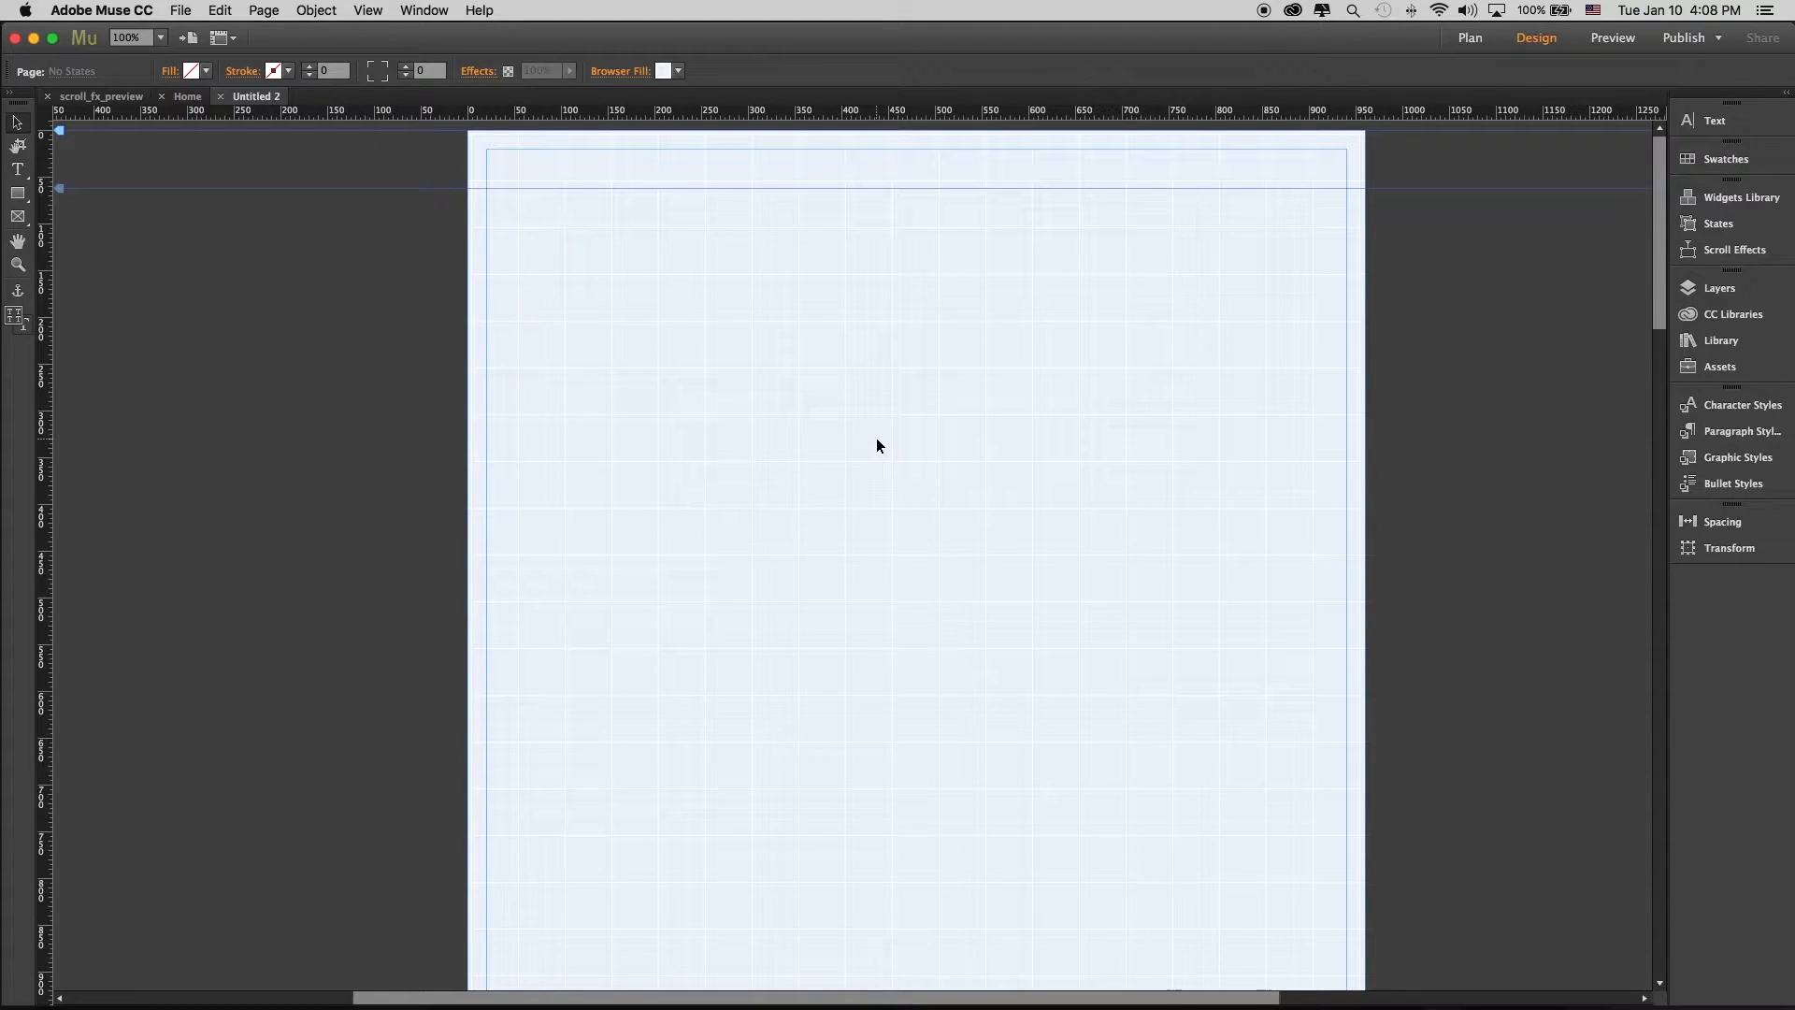
pyautogui.click(1764, 346)
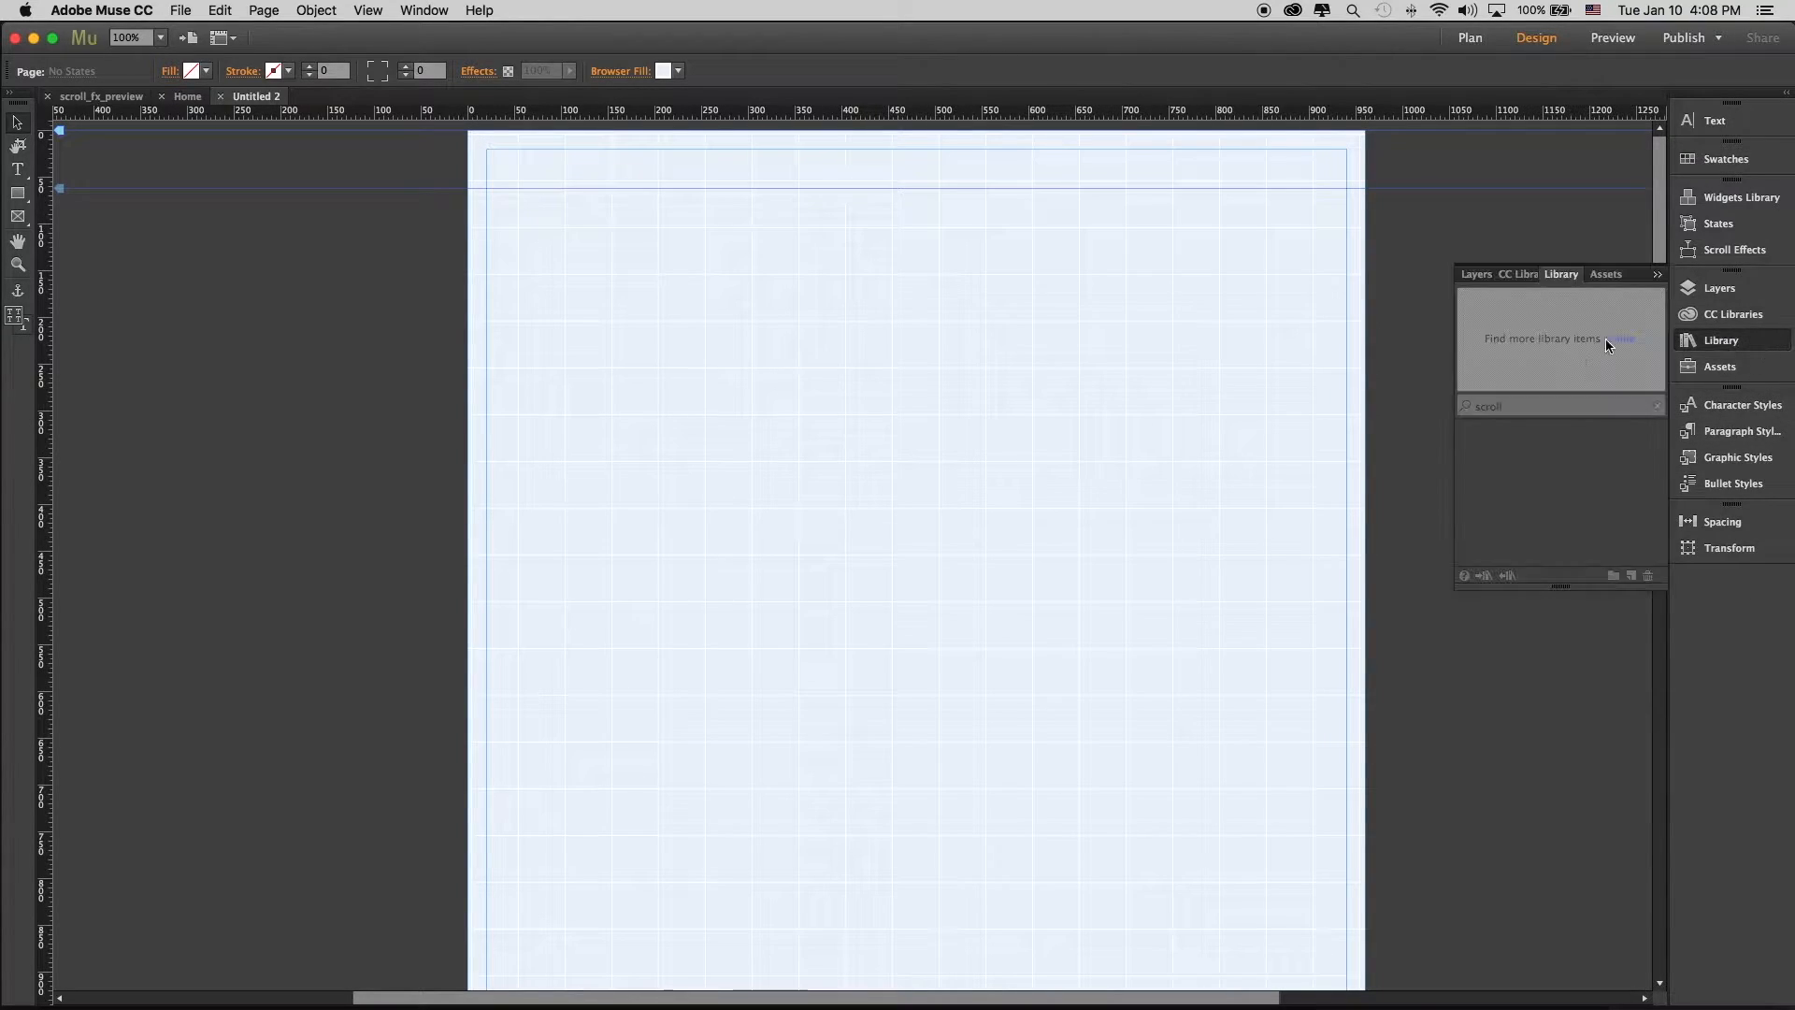
pyautogui.click(1550, 402)
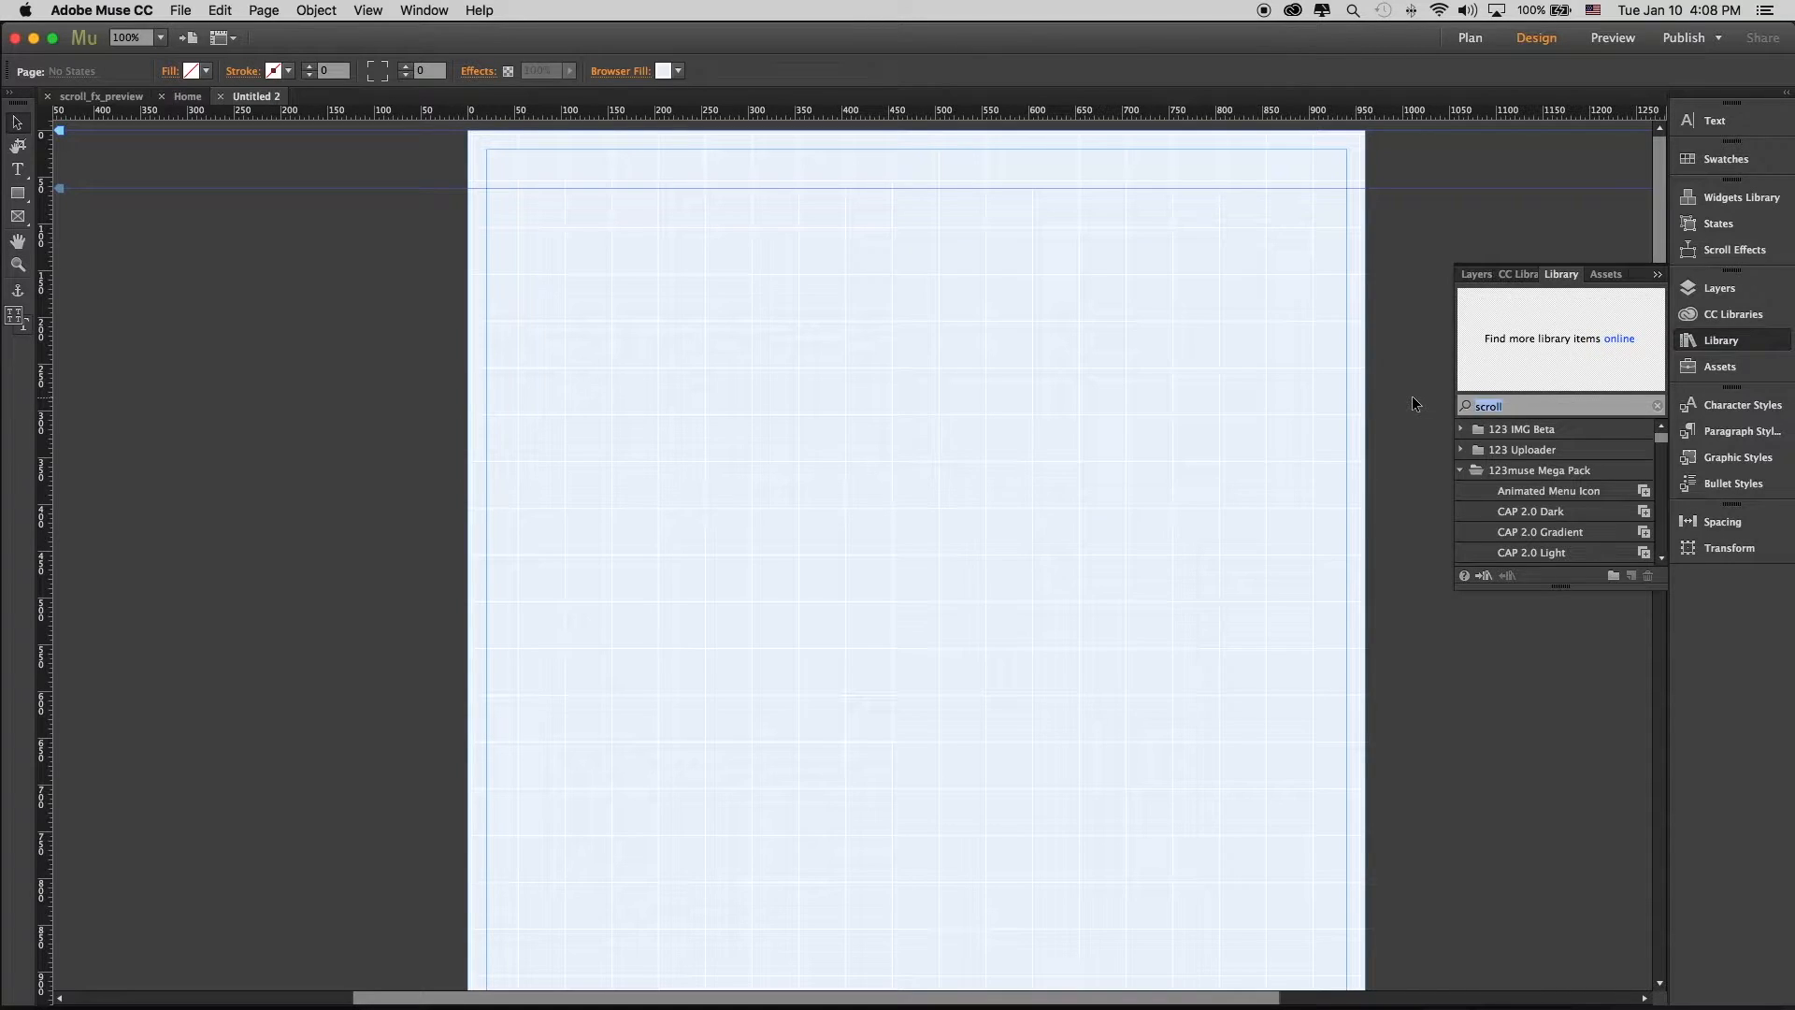
pyautogui.press('Return')
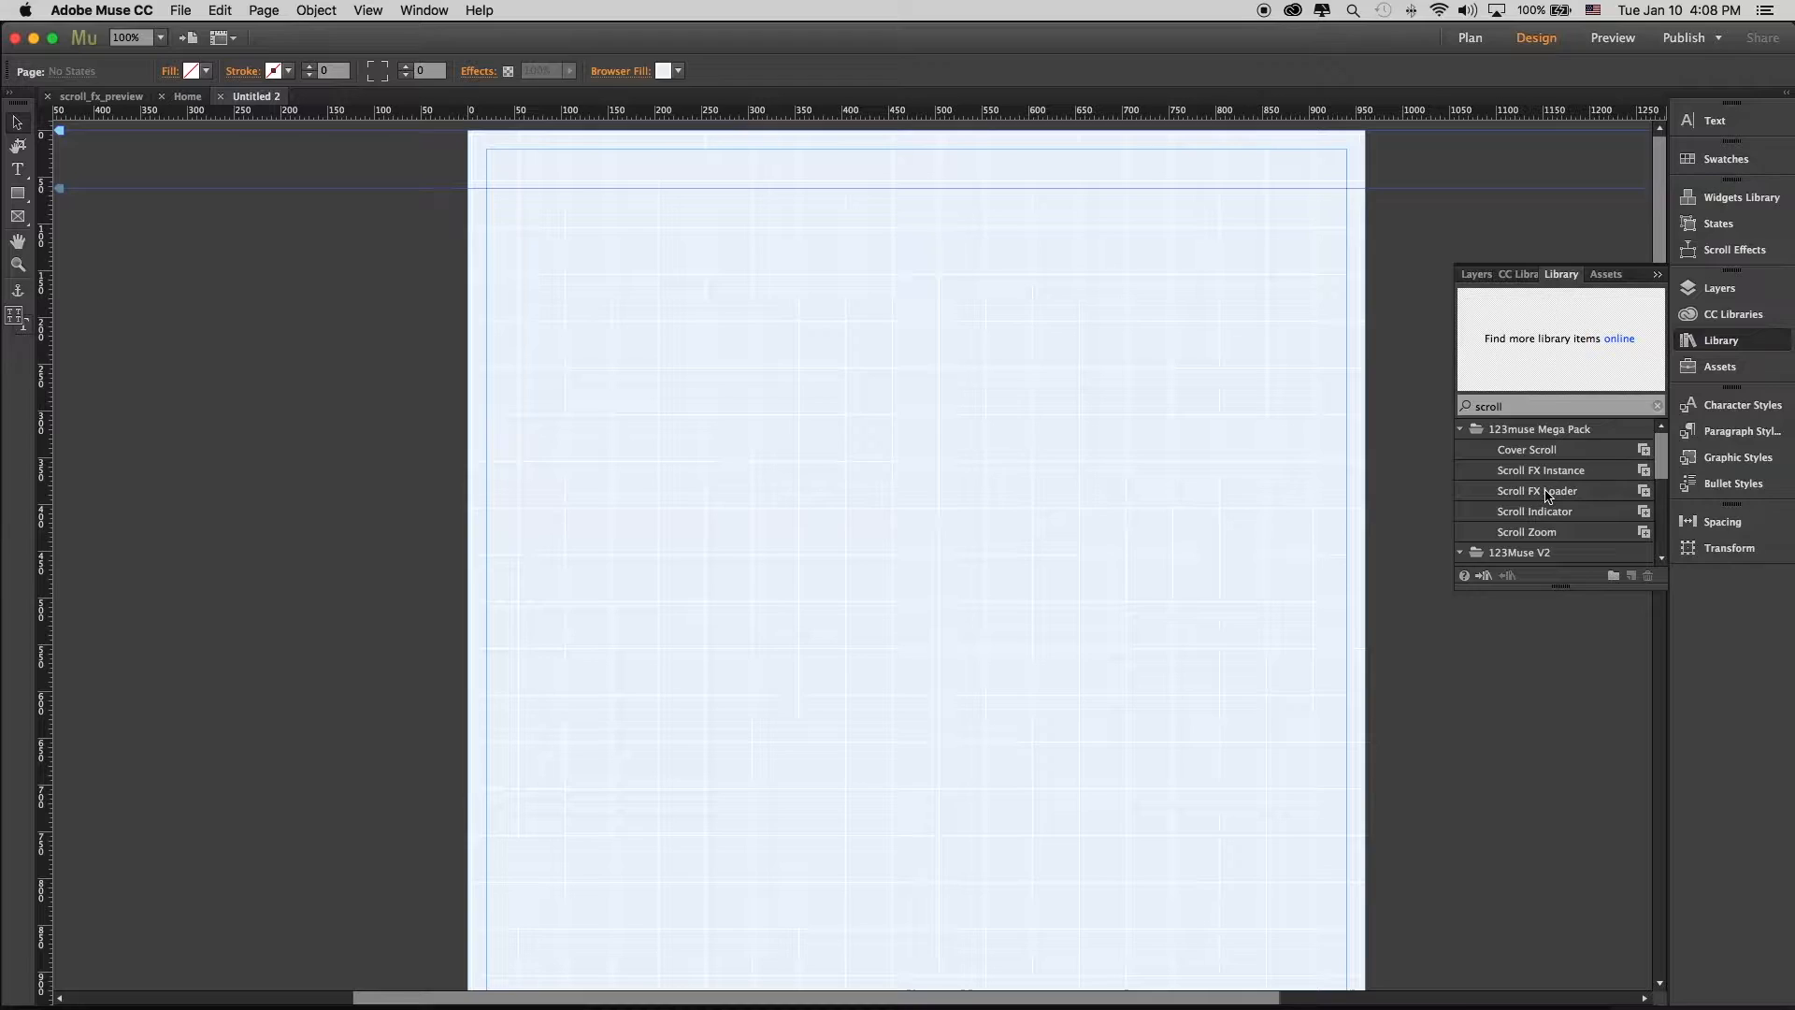
# Place the 123muse Mega Pack's Scroll FX Loader widget just above the page's upper-left corner
pyautogui.click(1548, 494)
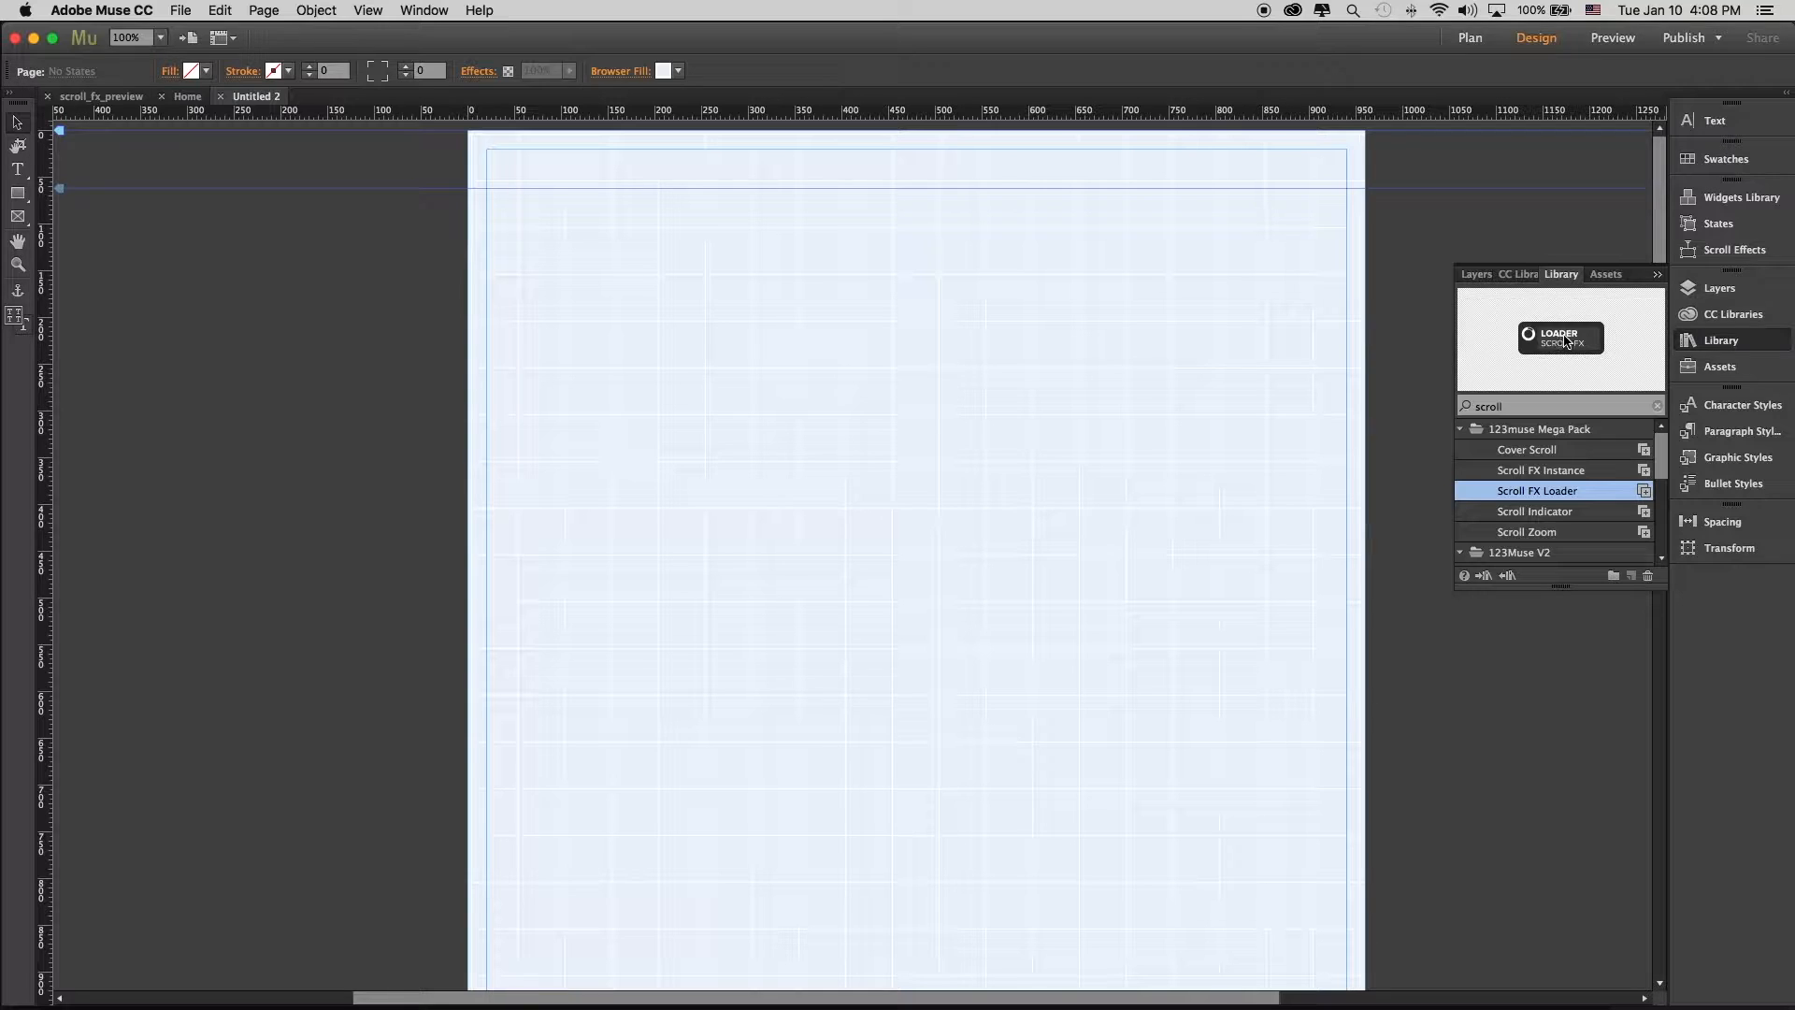
pyautogui.moveTo(1594, 351); pyautogui.dragTo(517, 224)
pyautogui.click(683, 350)
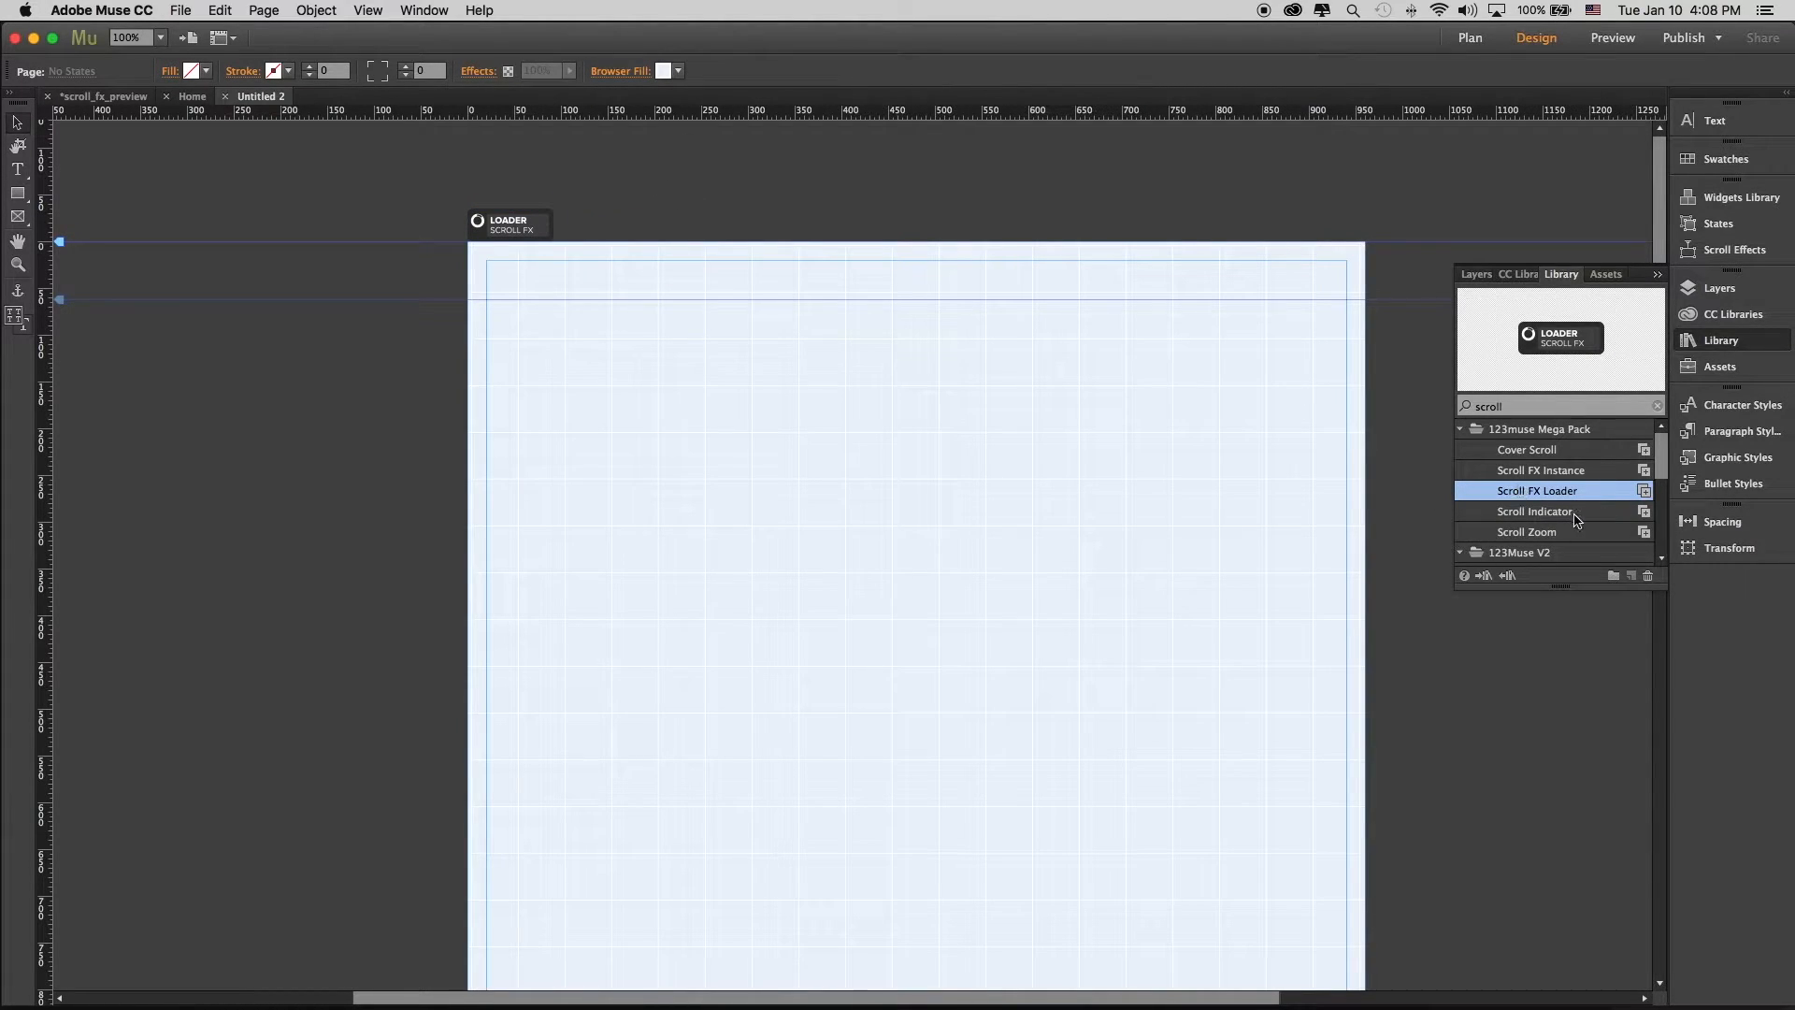
# Place a Scroll FX Instance widget near the page's upper-left area, at about X 109, Y 108
pyautogui.click(1572, 471)
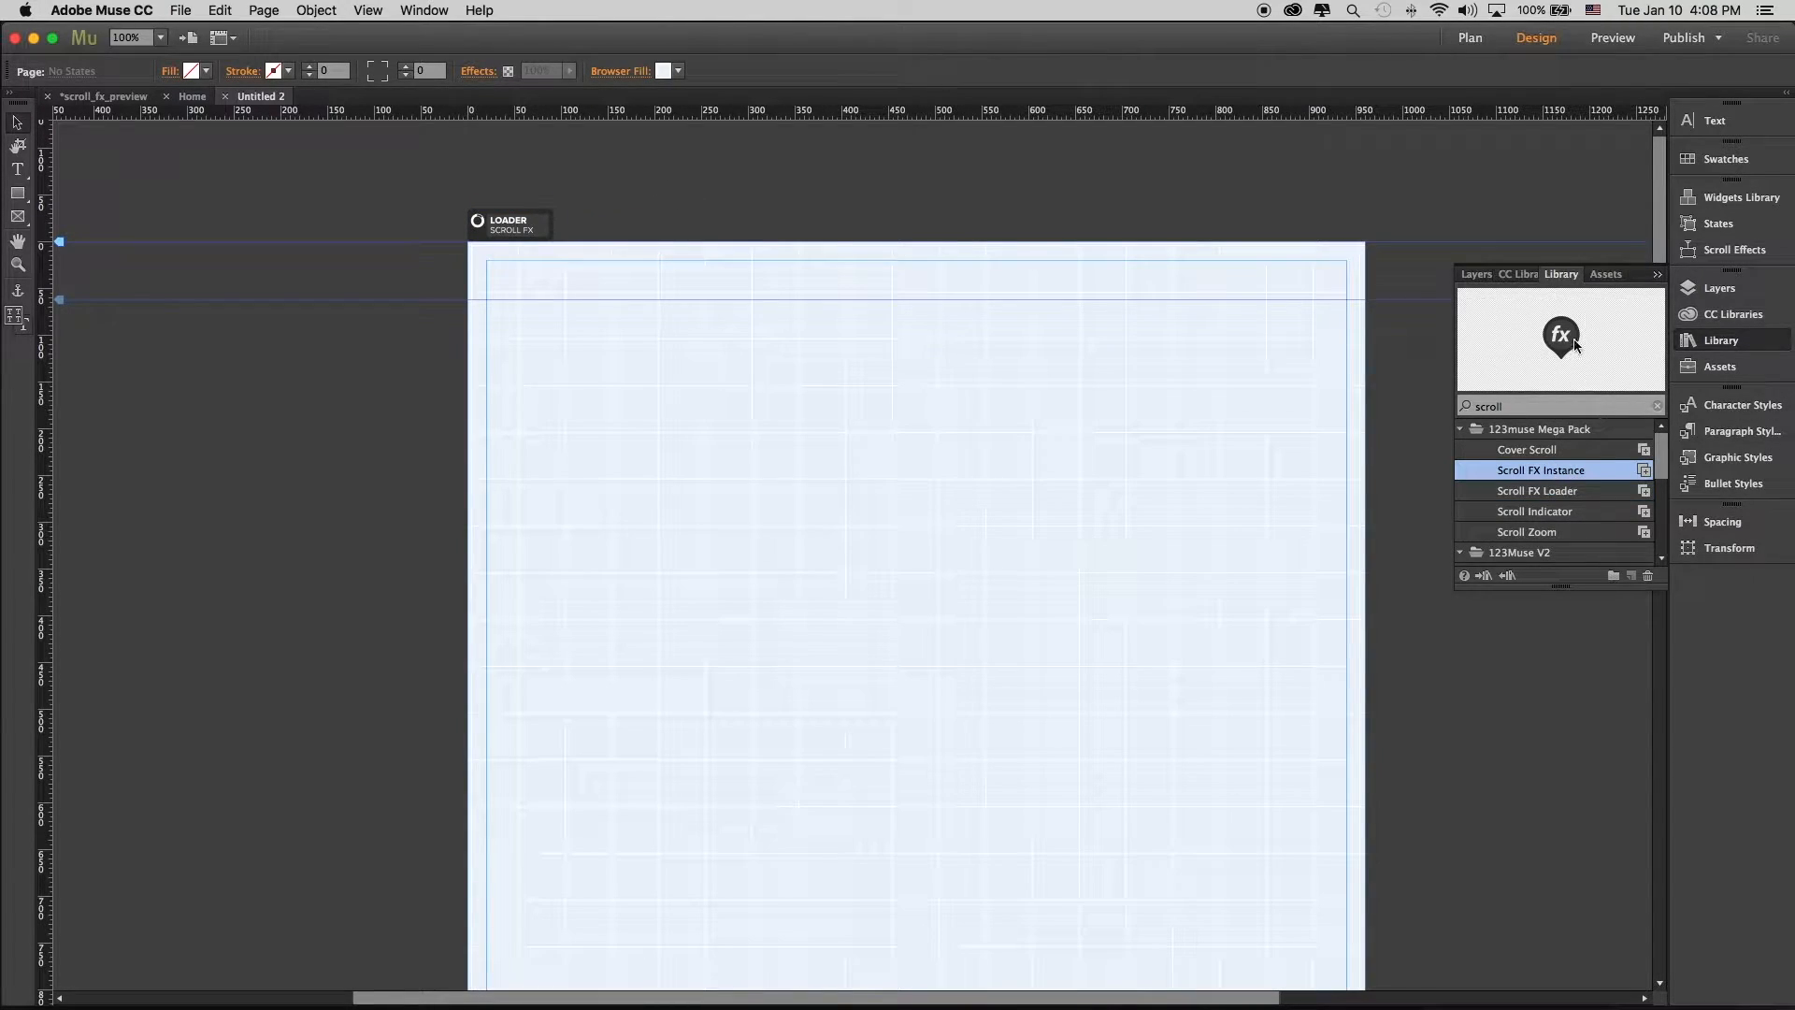
pyautogui.moveTo(1574, 342); pyautogui.dragTo(571, 356)
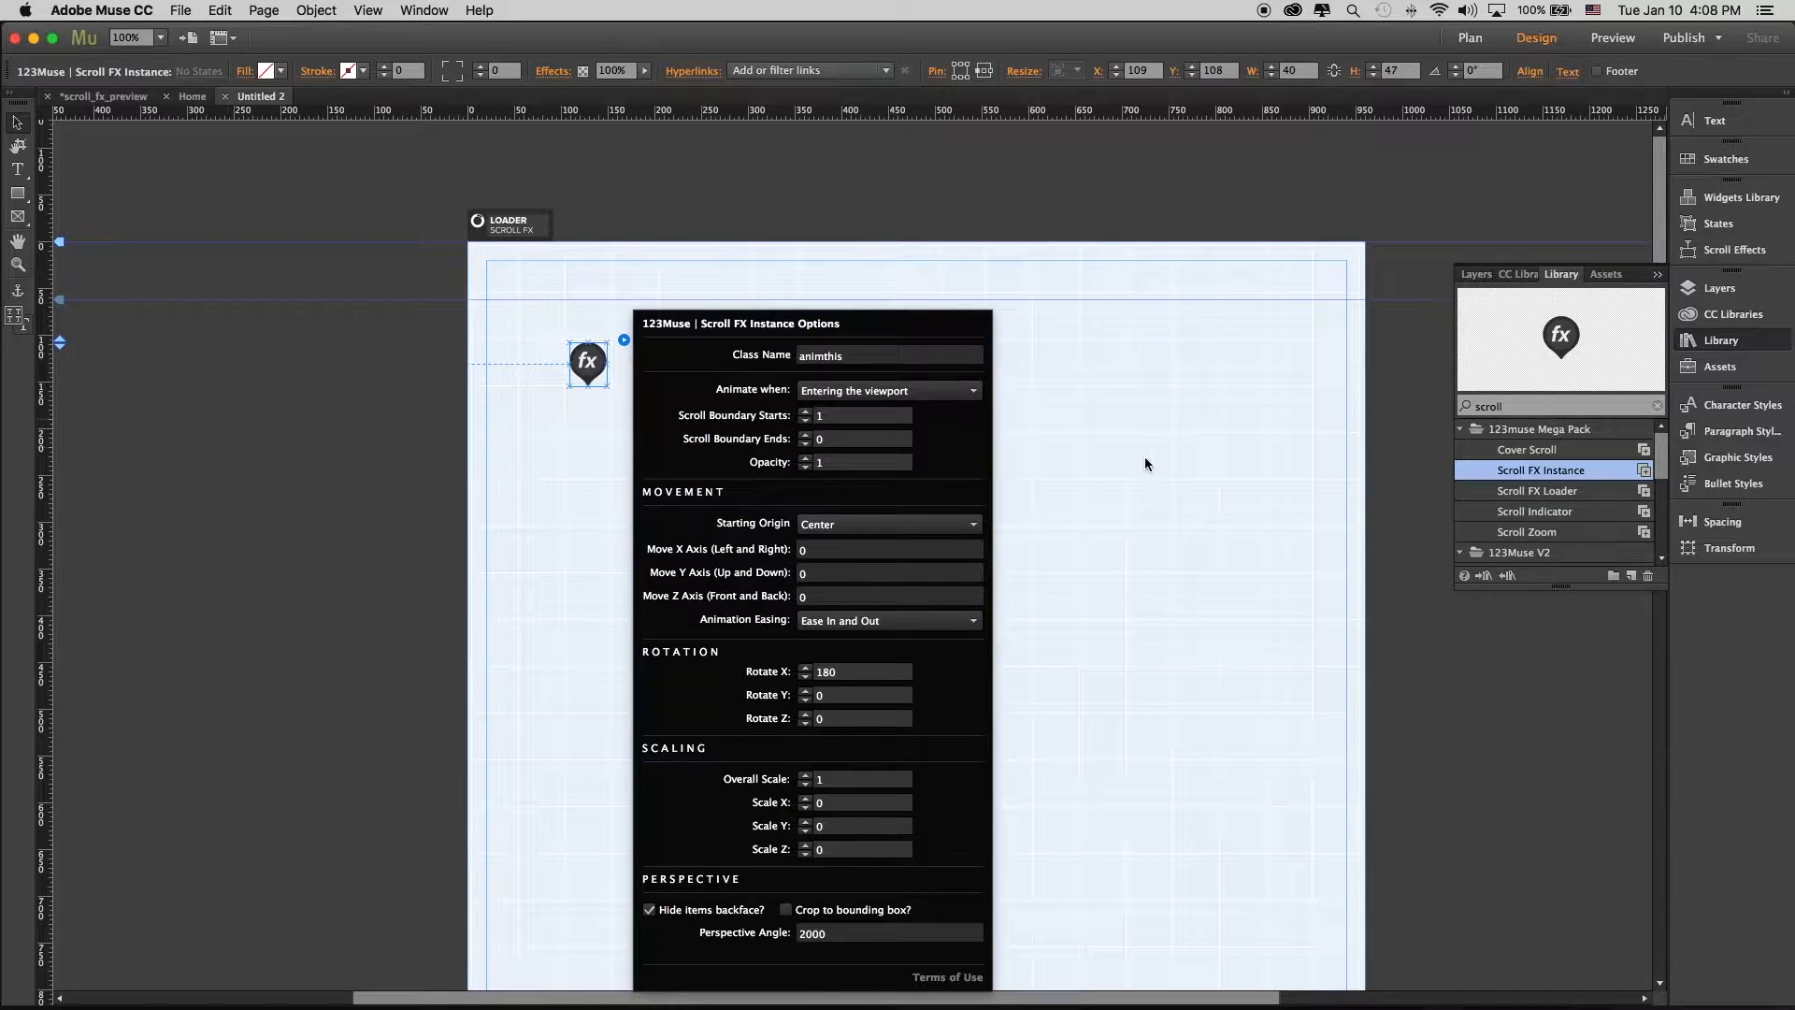
pyautogui.click(1199, 439)
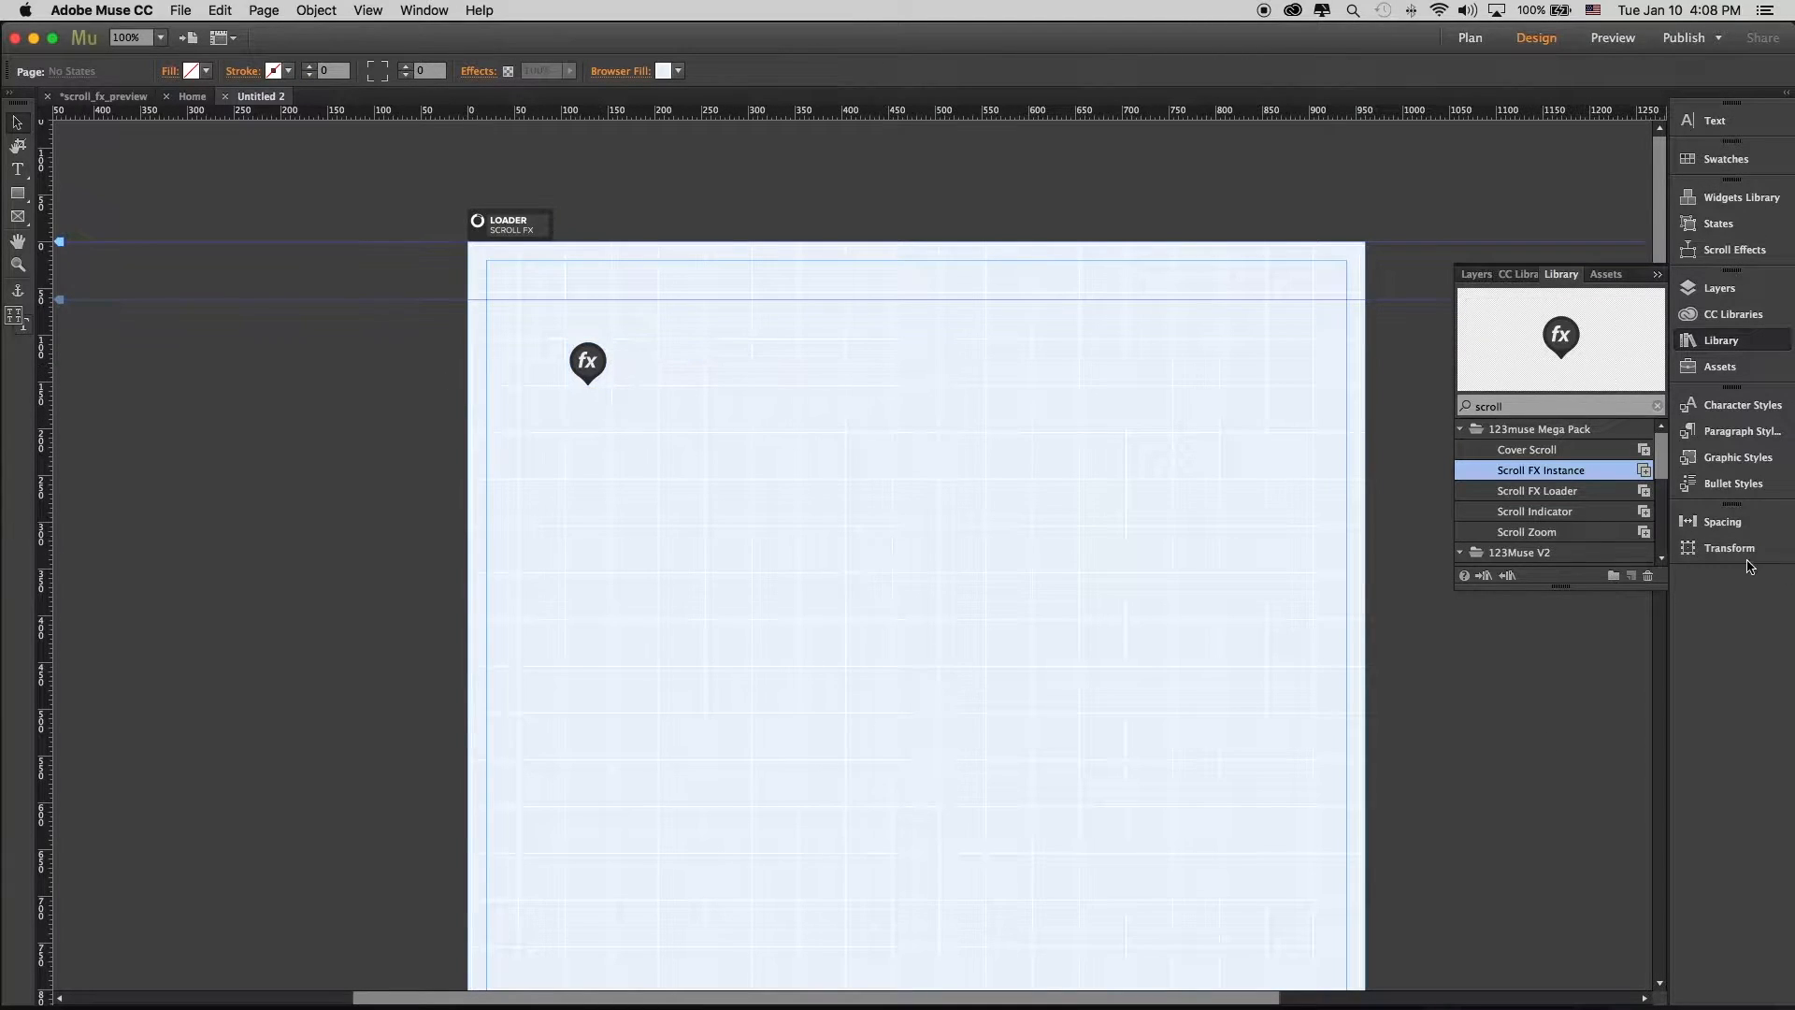
# Draw a rectangle about 501 by 208 beside the fx marker and fill it with orange
pyautogui.click(19, 194)
pyautogui.moveTo(660, 386); pyautogui.dragTo(1127, 581)
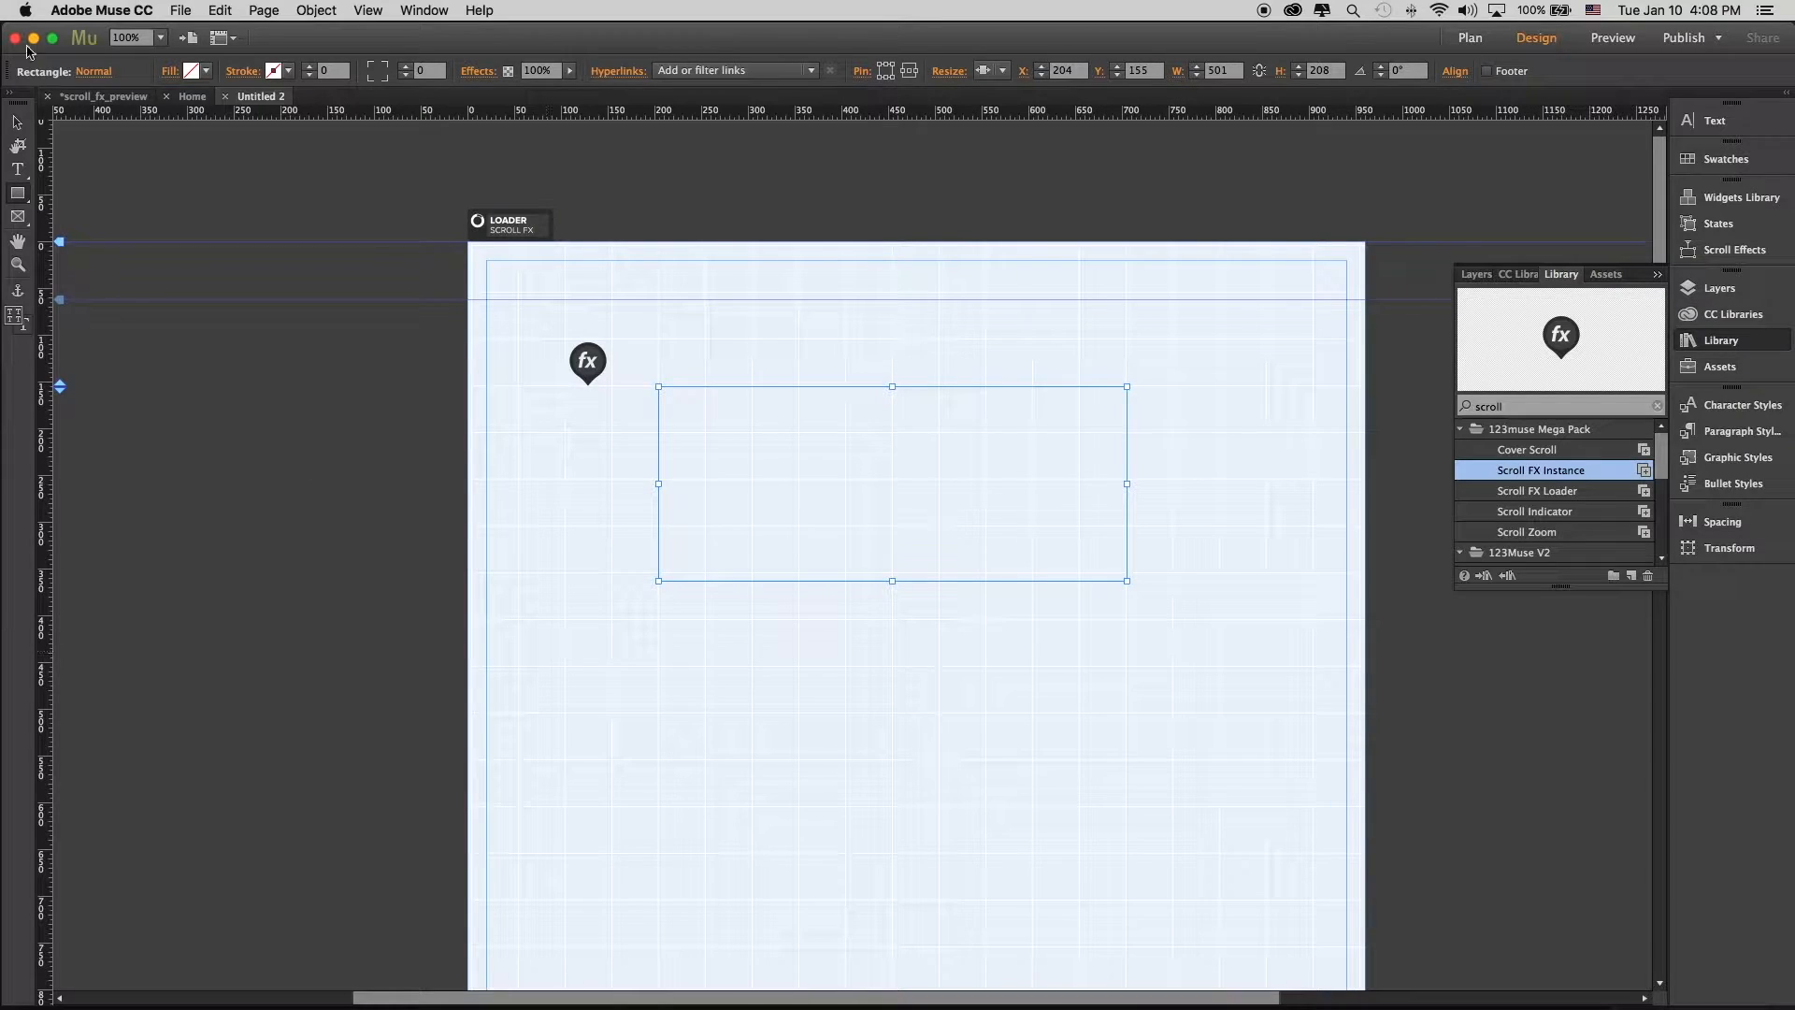
pyautogui.click(193, 71)
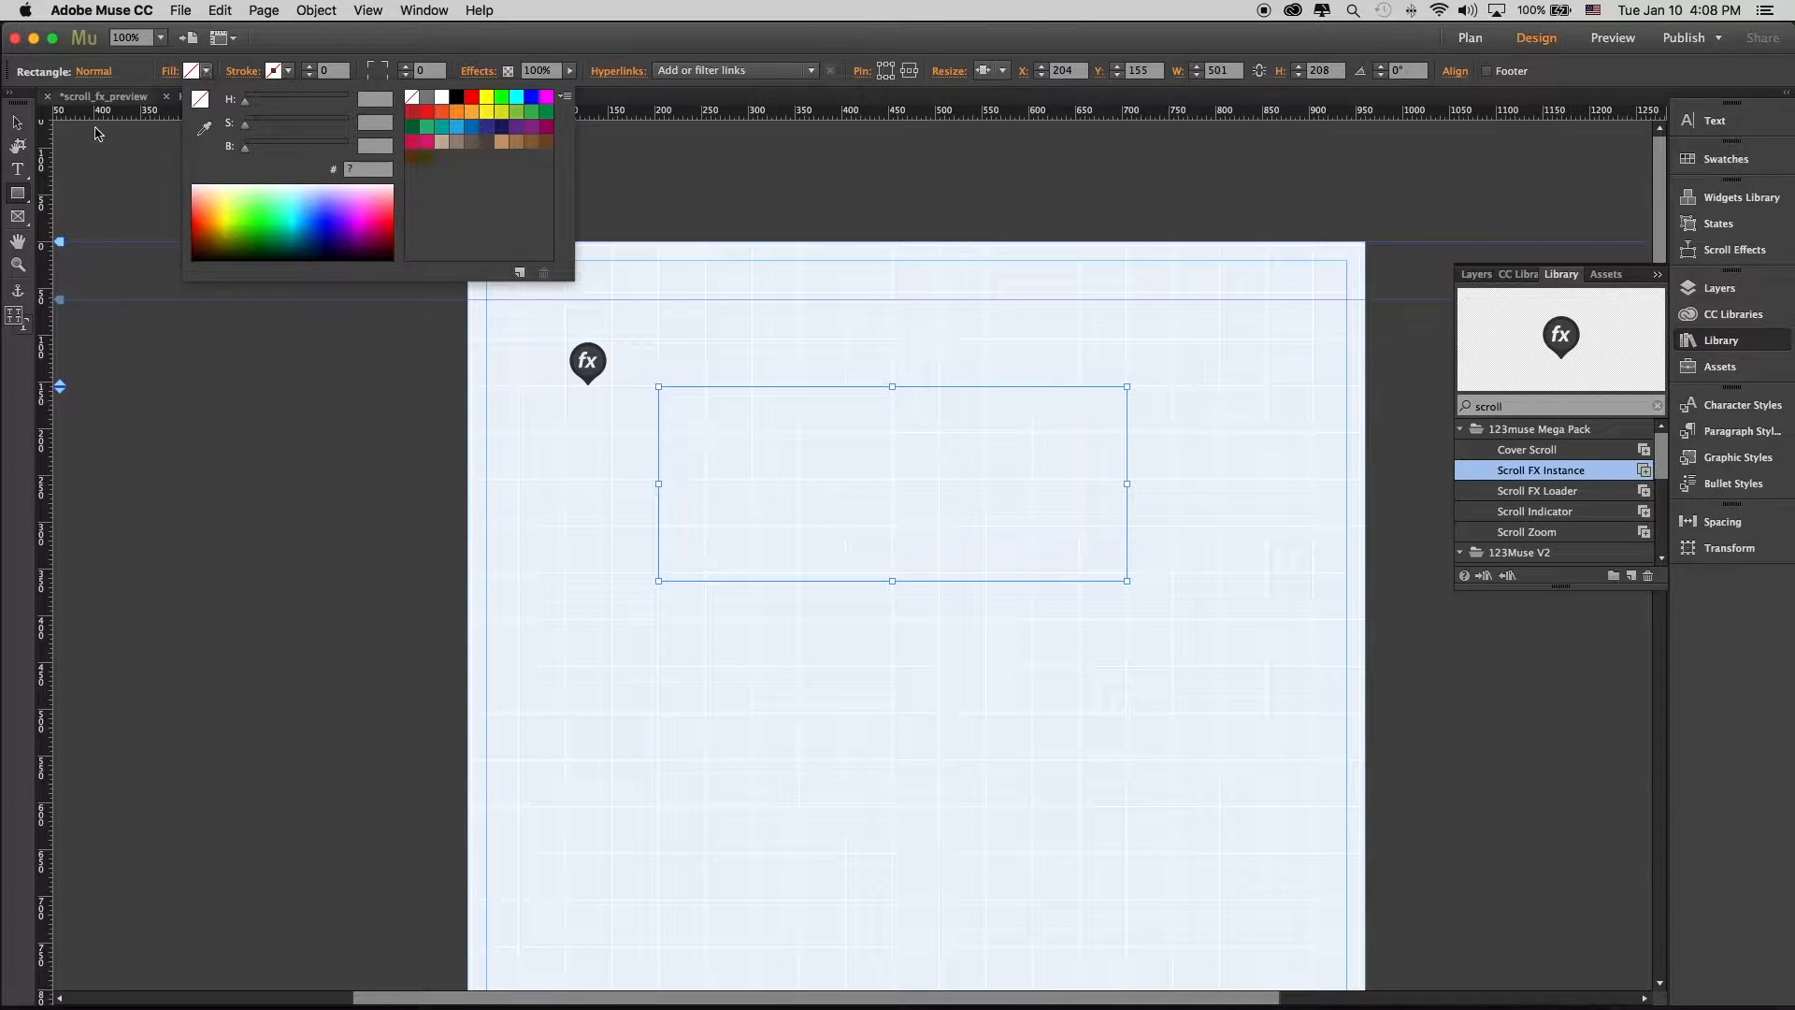
pyautogui.click(472, 118)
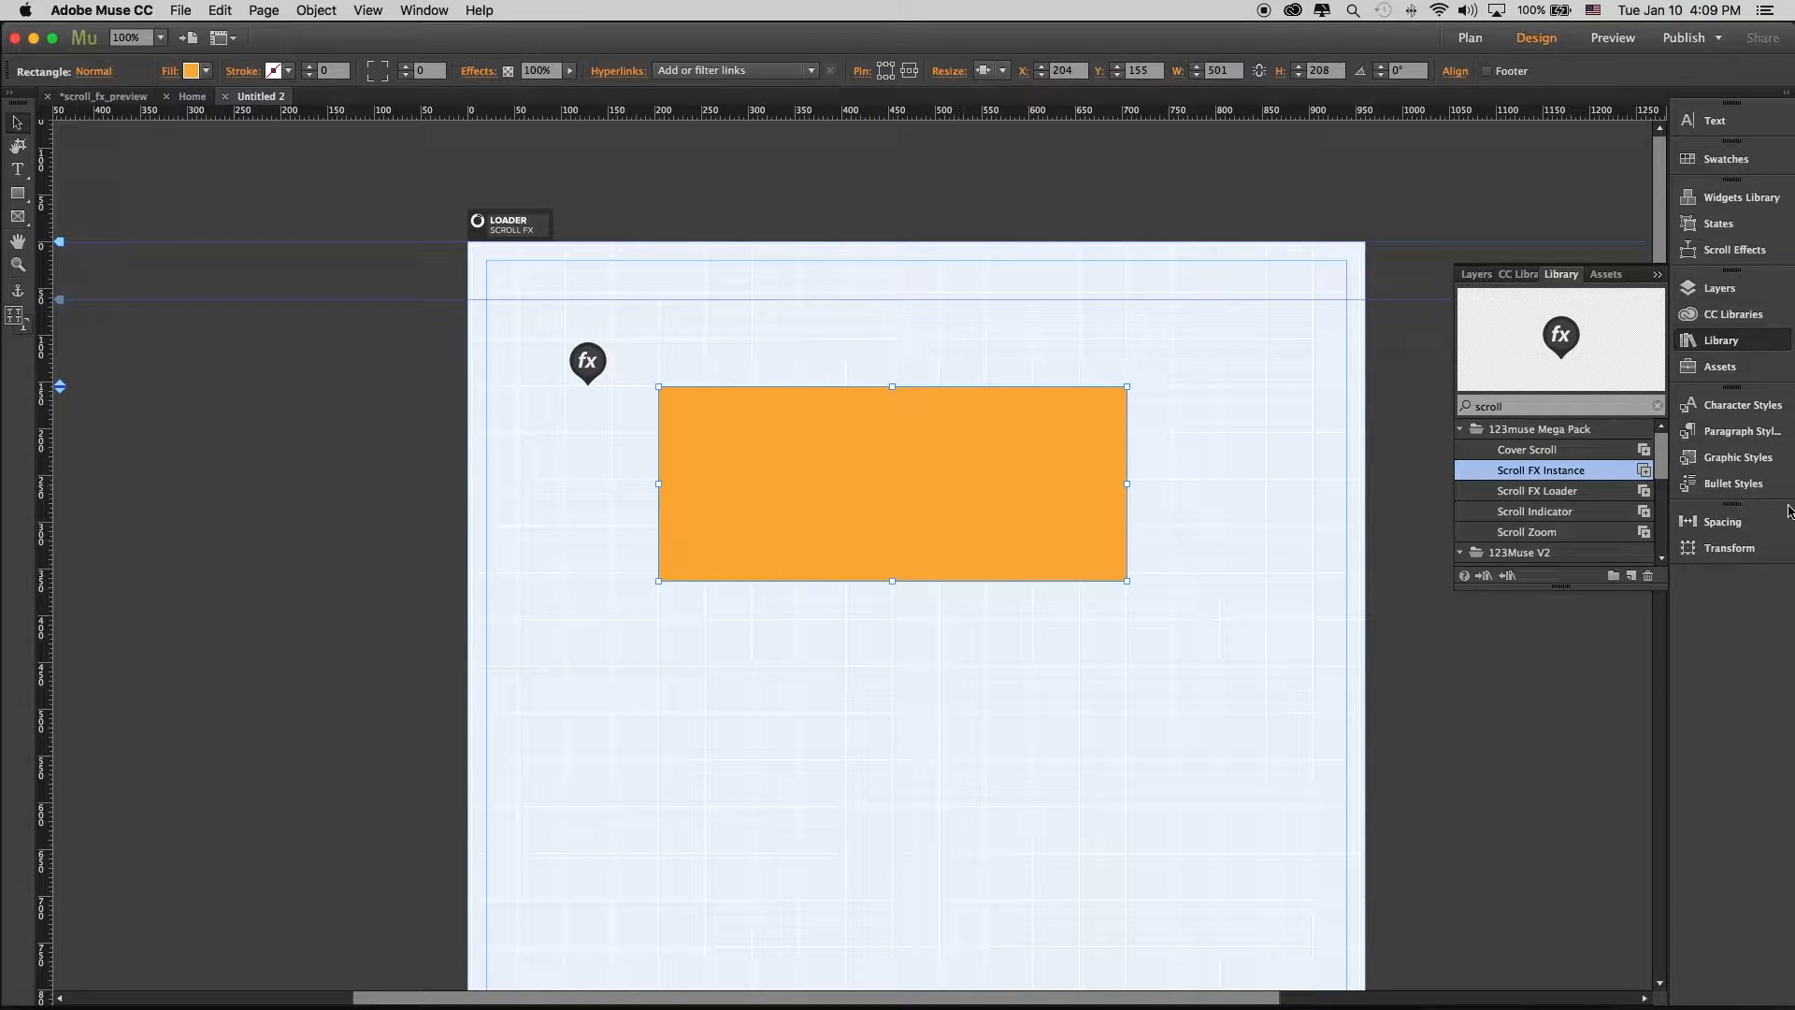
# Create a new graphic style from the orange rectangle and name it "test"
pyautogui.click(1774, 459)
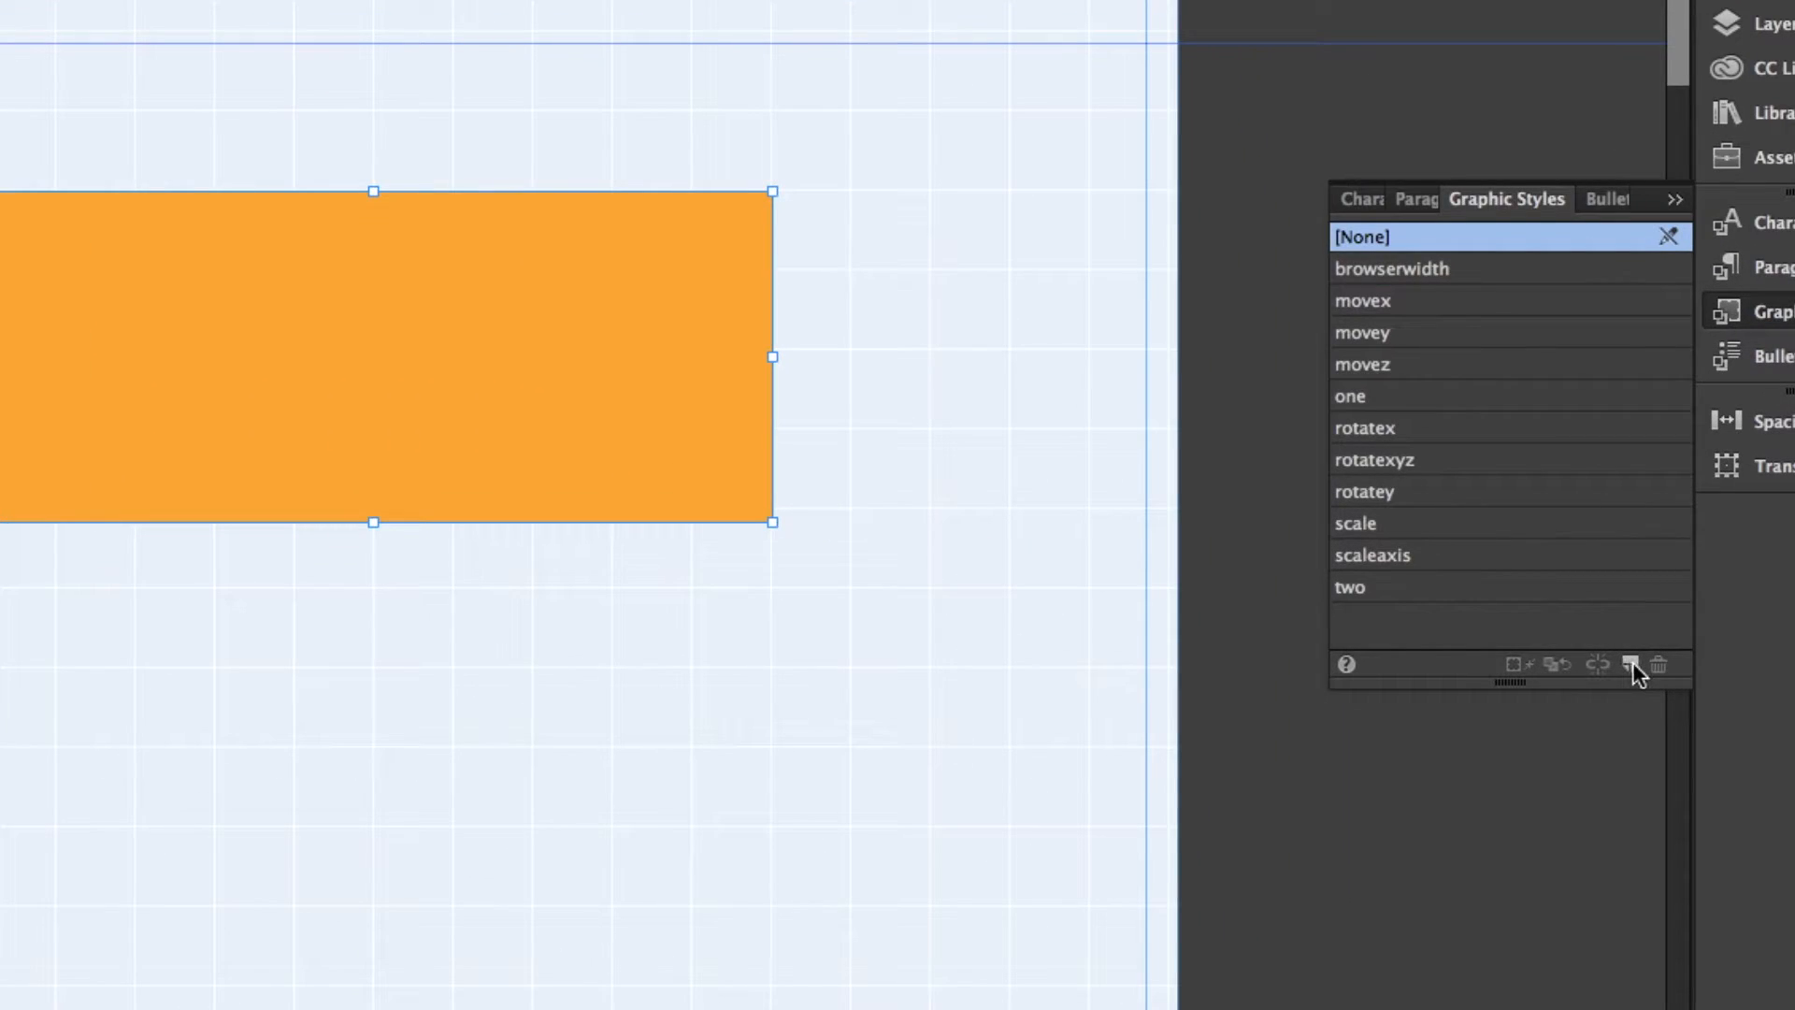
pyautogui.click(1630, 664)
pyautogui.moveTo(1365, 591)
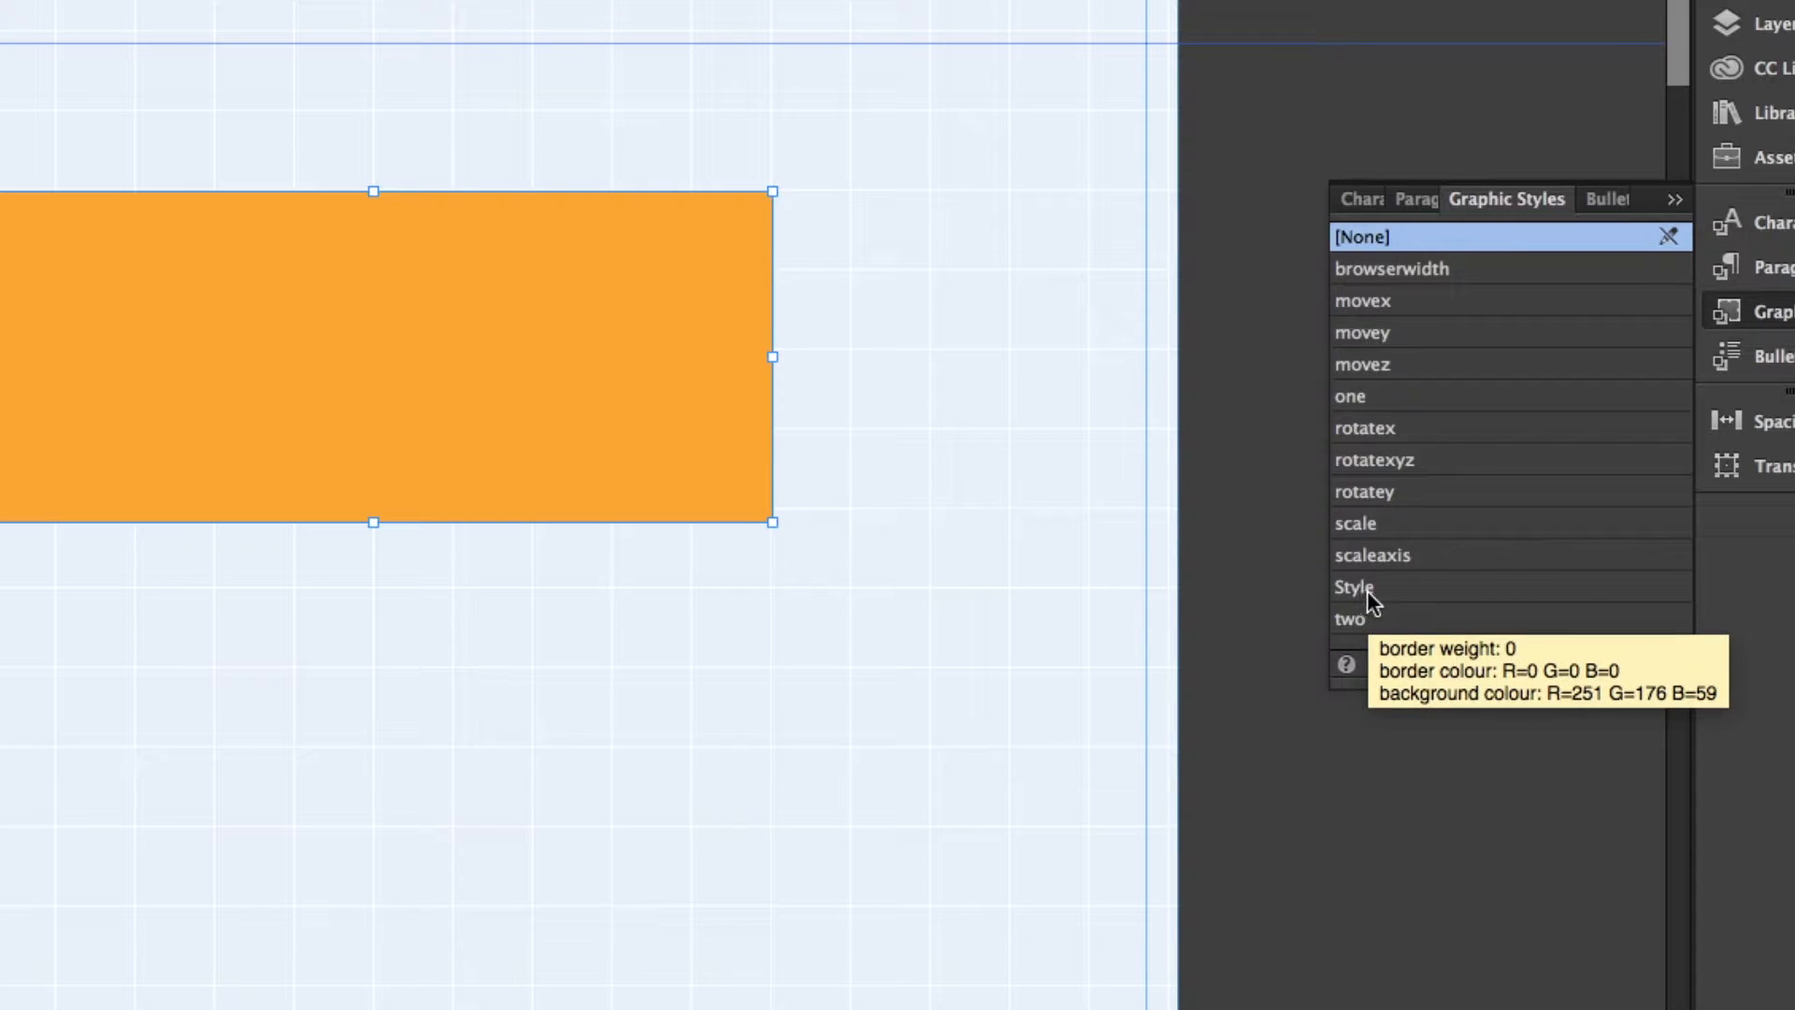
pyautogui.doubleClick(1367, 591)
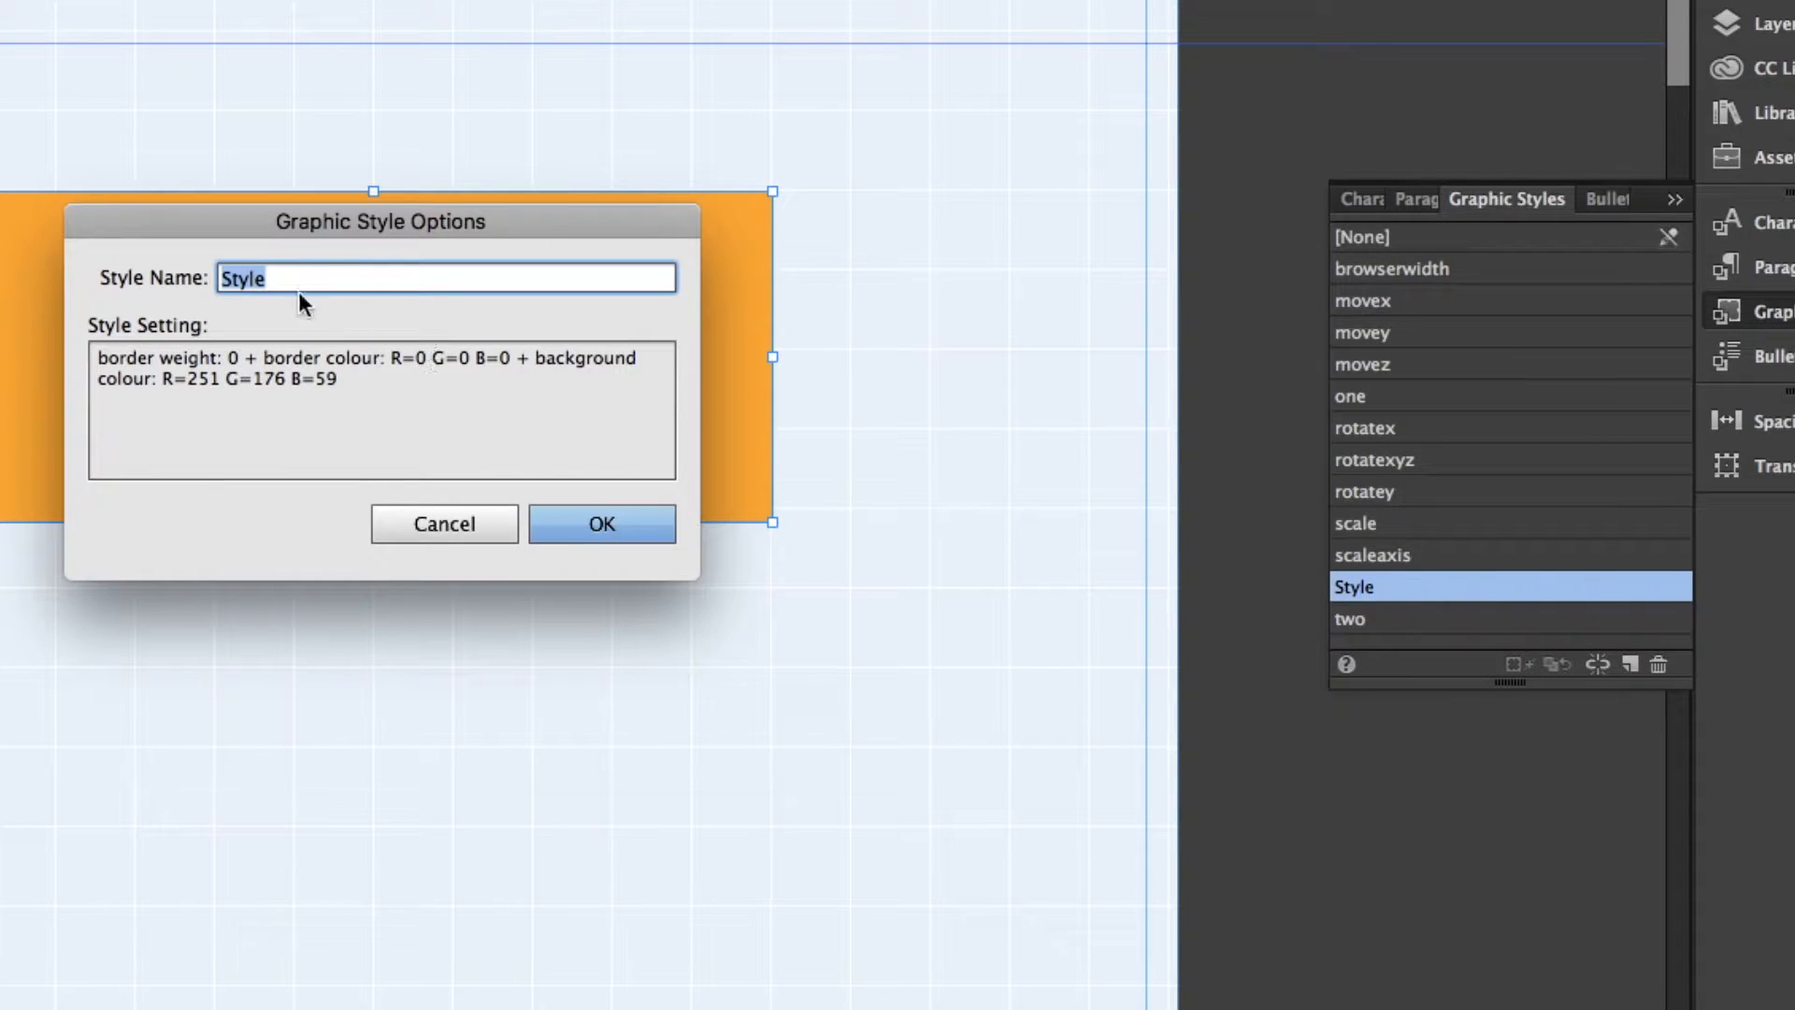
pyautogui.write('test')
pyautogui.click(627, 532)
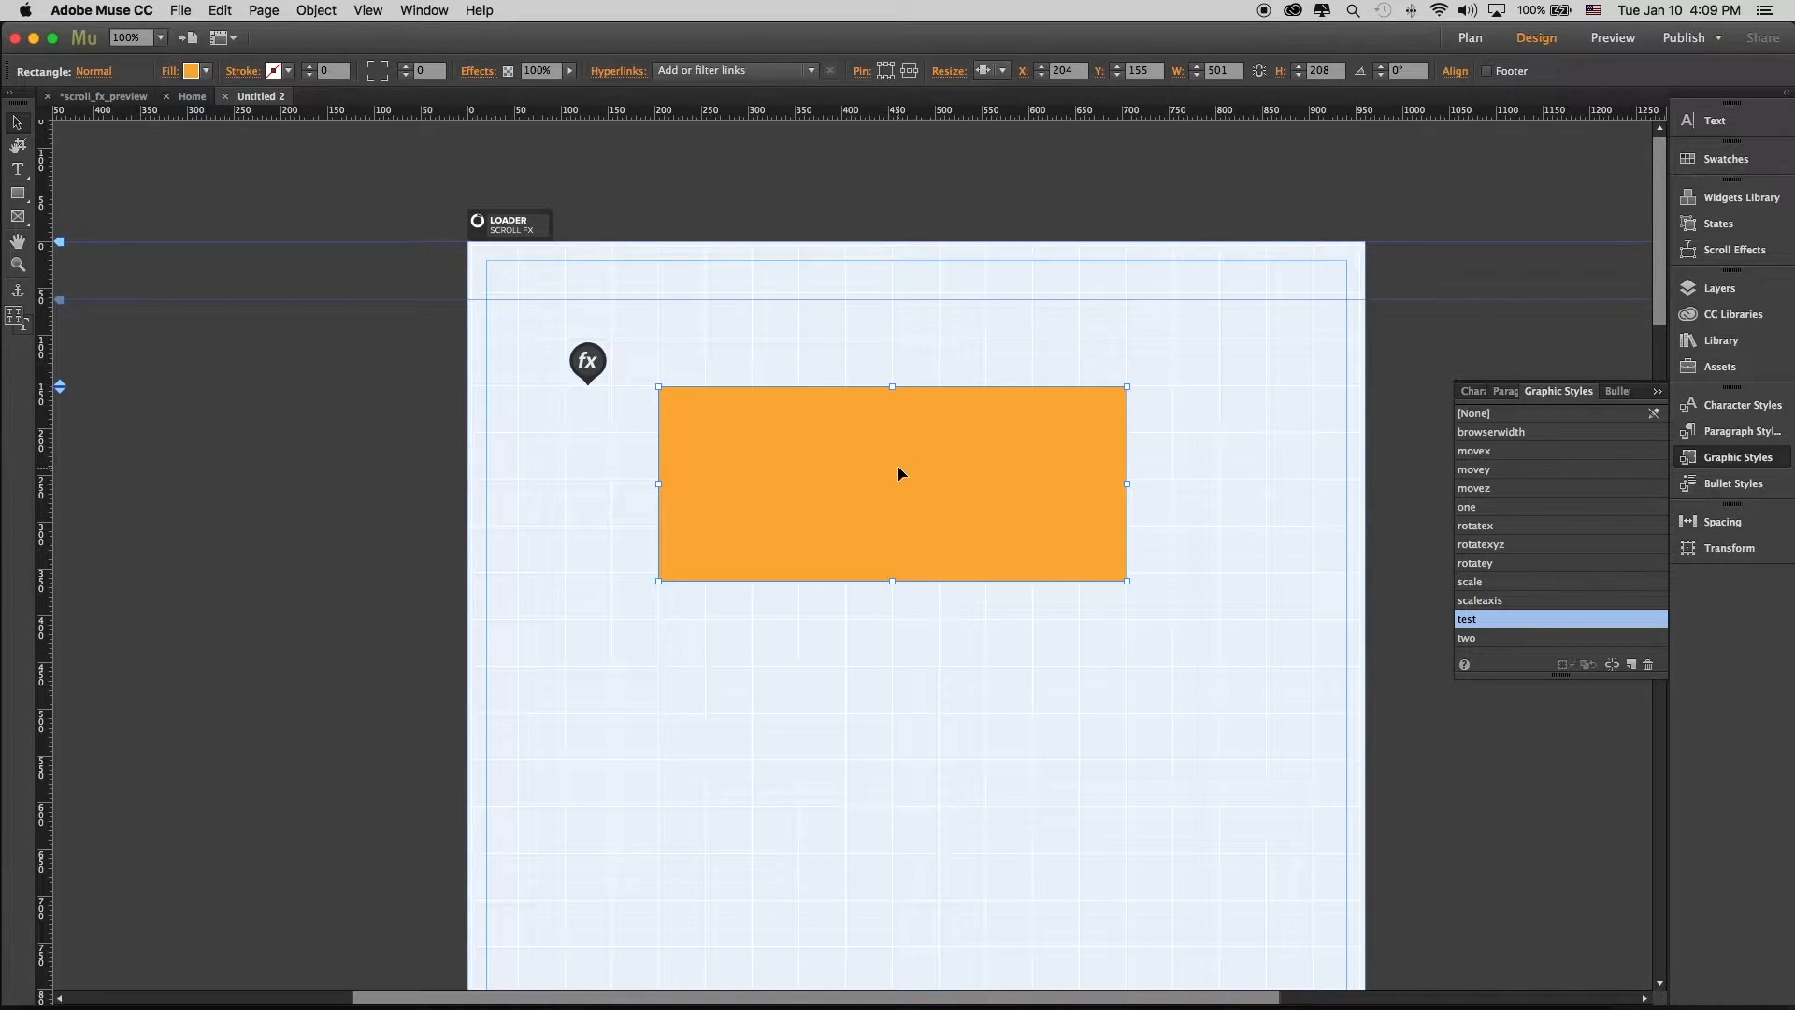
# Set the Scroll FX instance's class name to "test" and its animation trigger to Entering the viewport
pyautogui.click(584, 366)
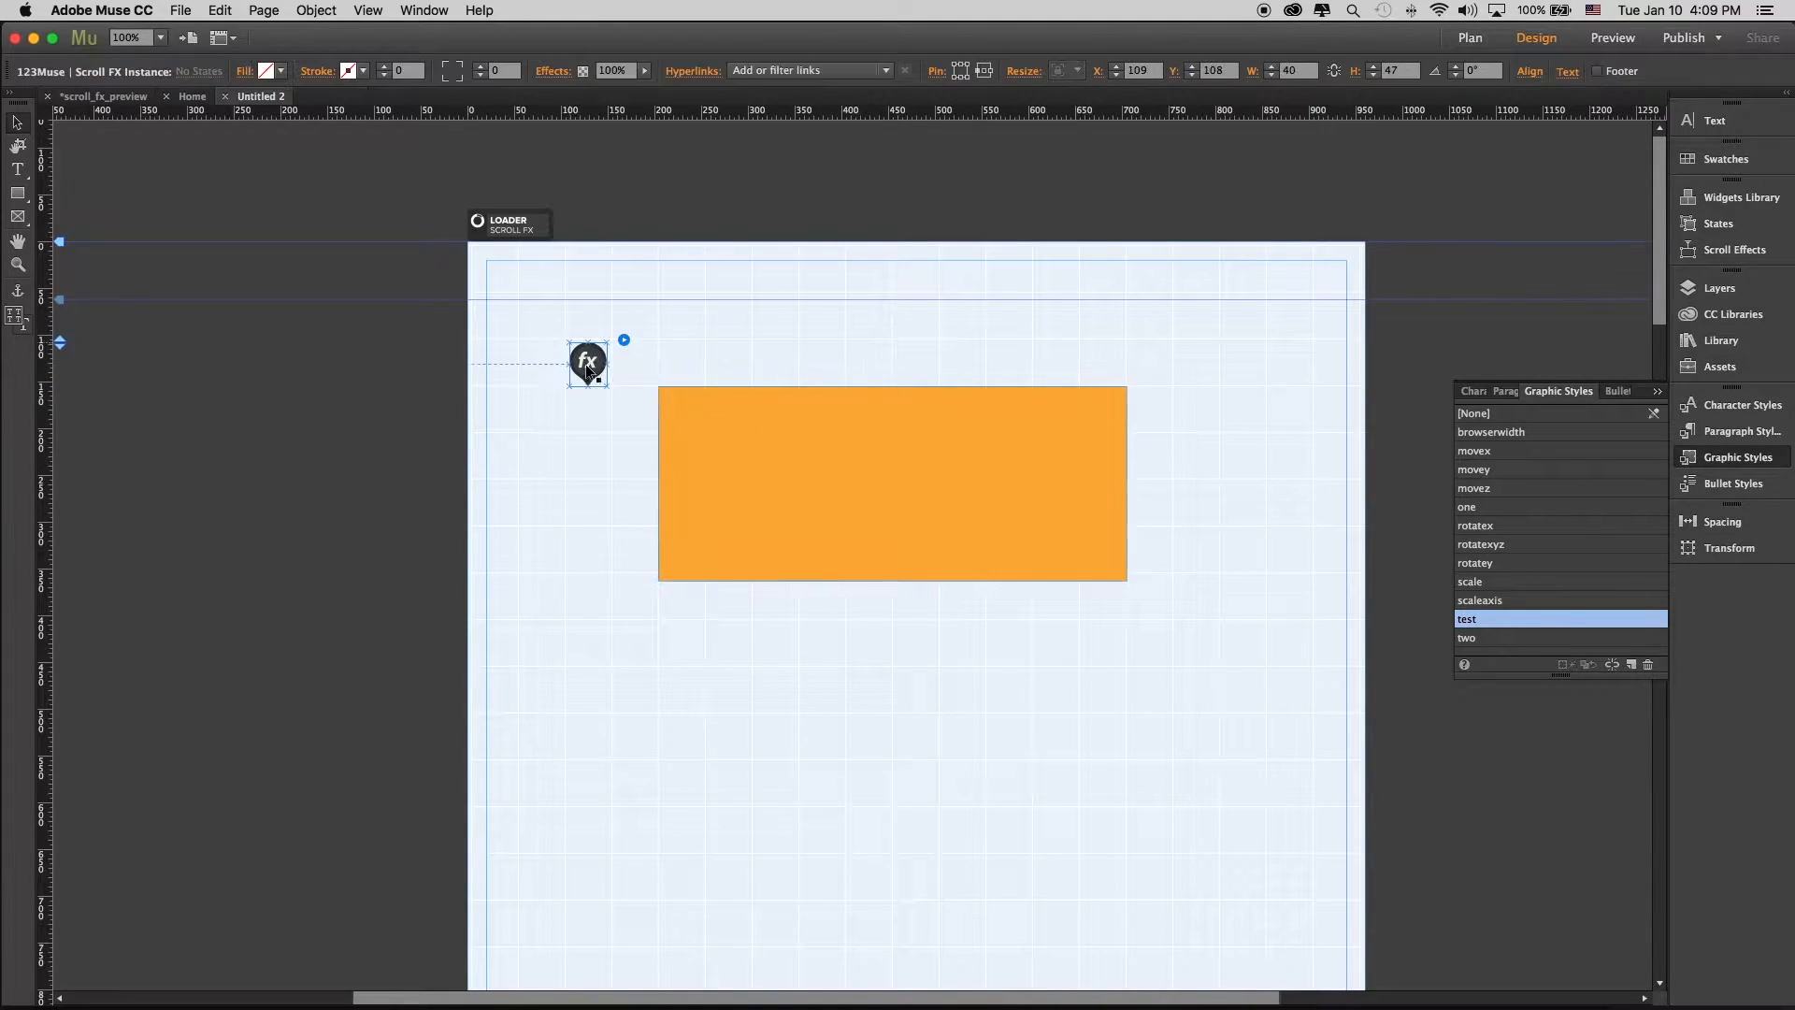
pyautogui.click(625, 342)
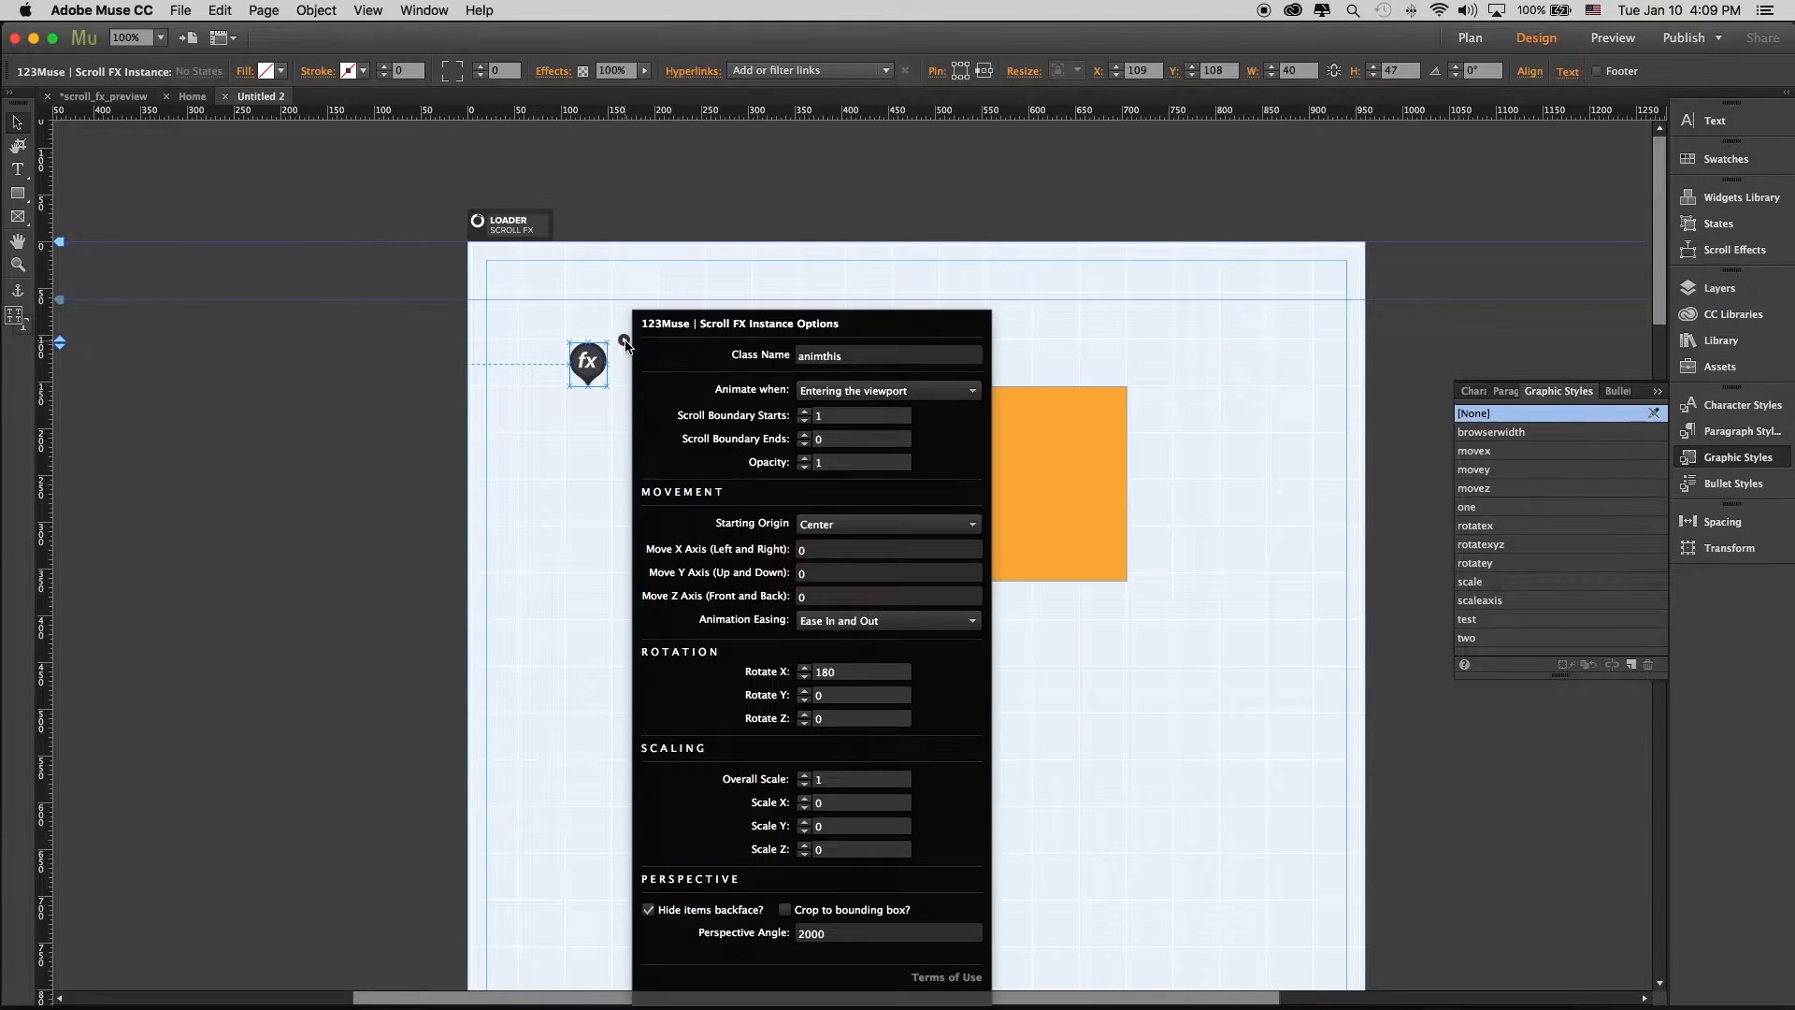
pyautogui.moveTo(853, 354); pyautogui.dragTo(777, 354)
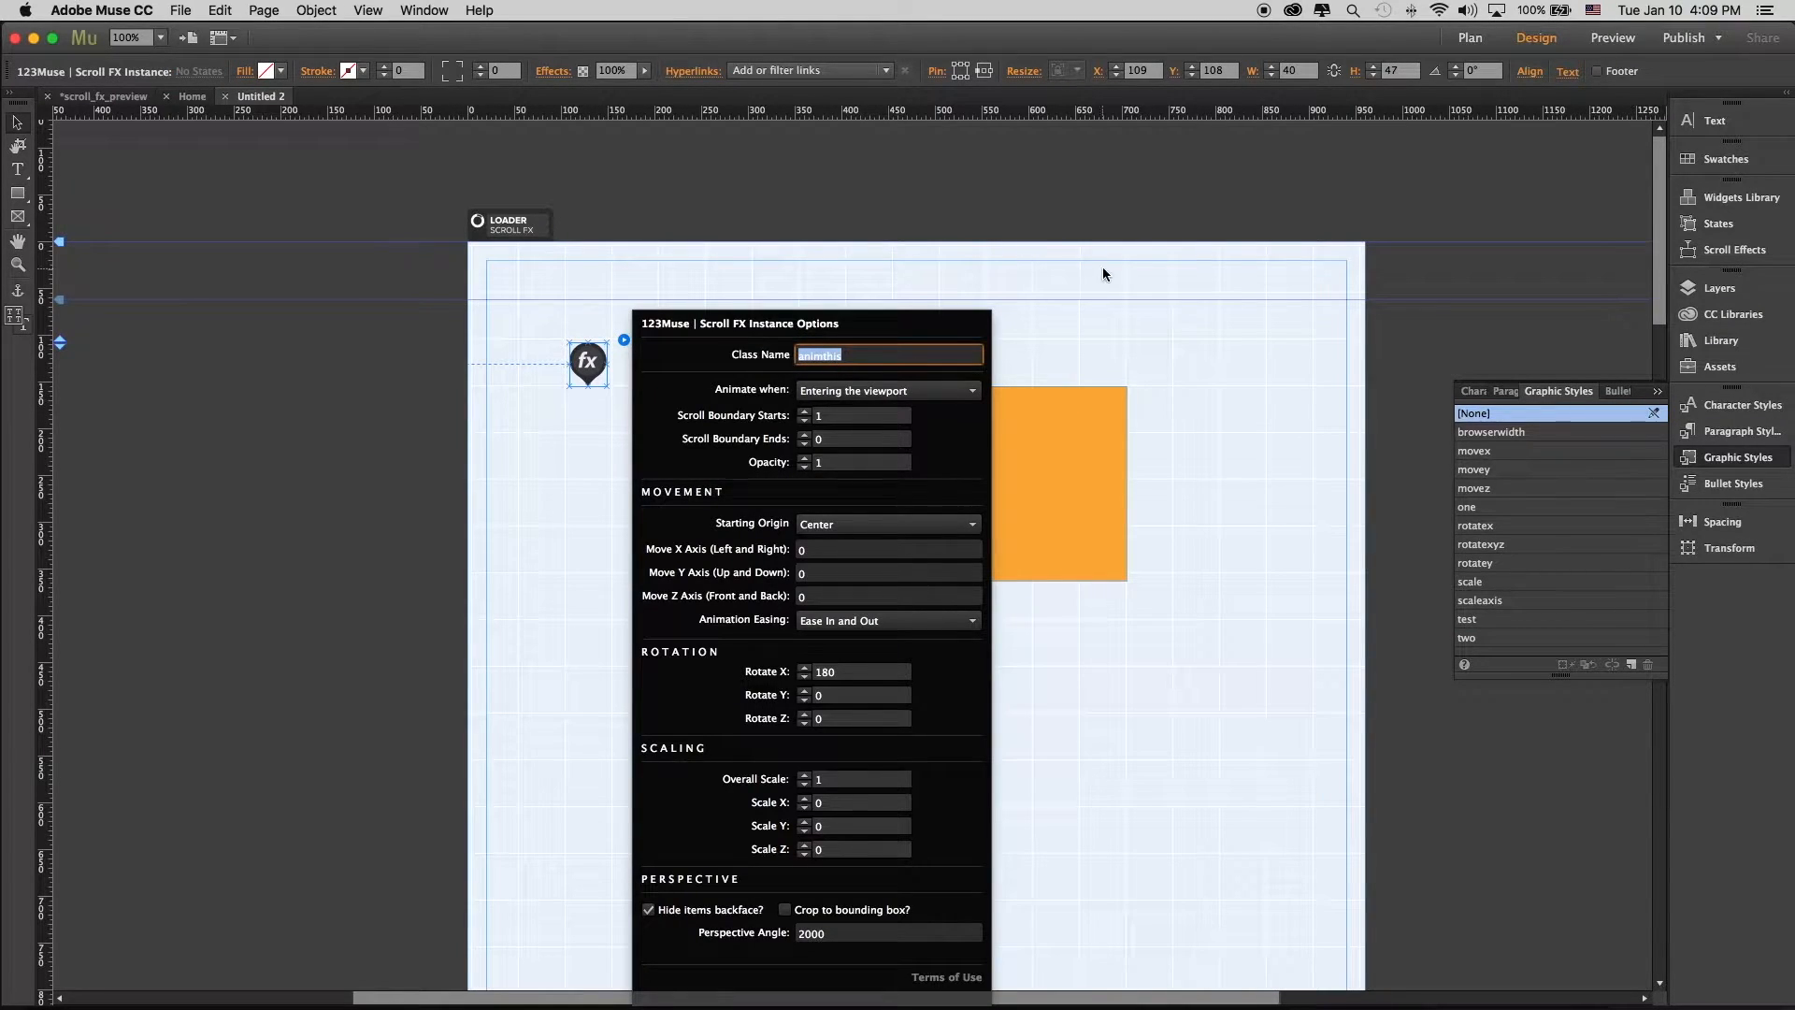
pyautogui.write('ts')
pyautogui.press('Tab')
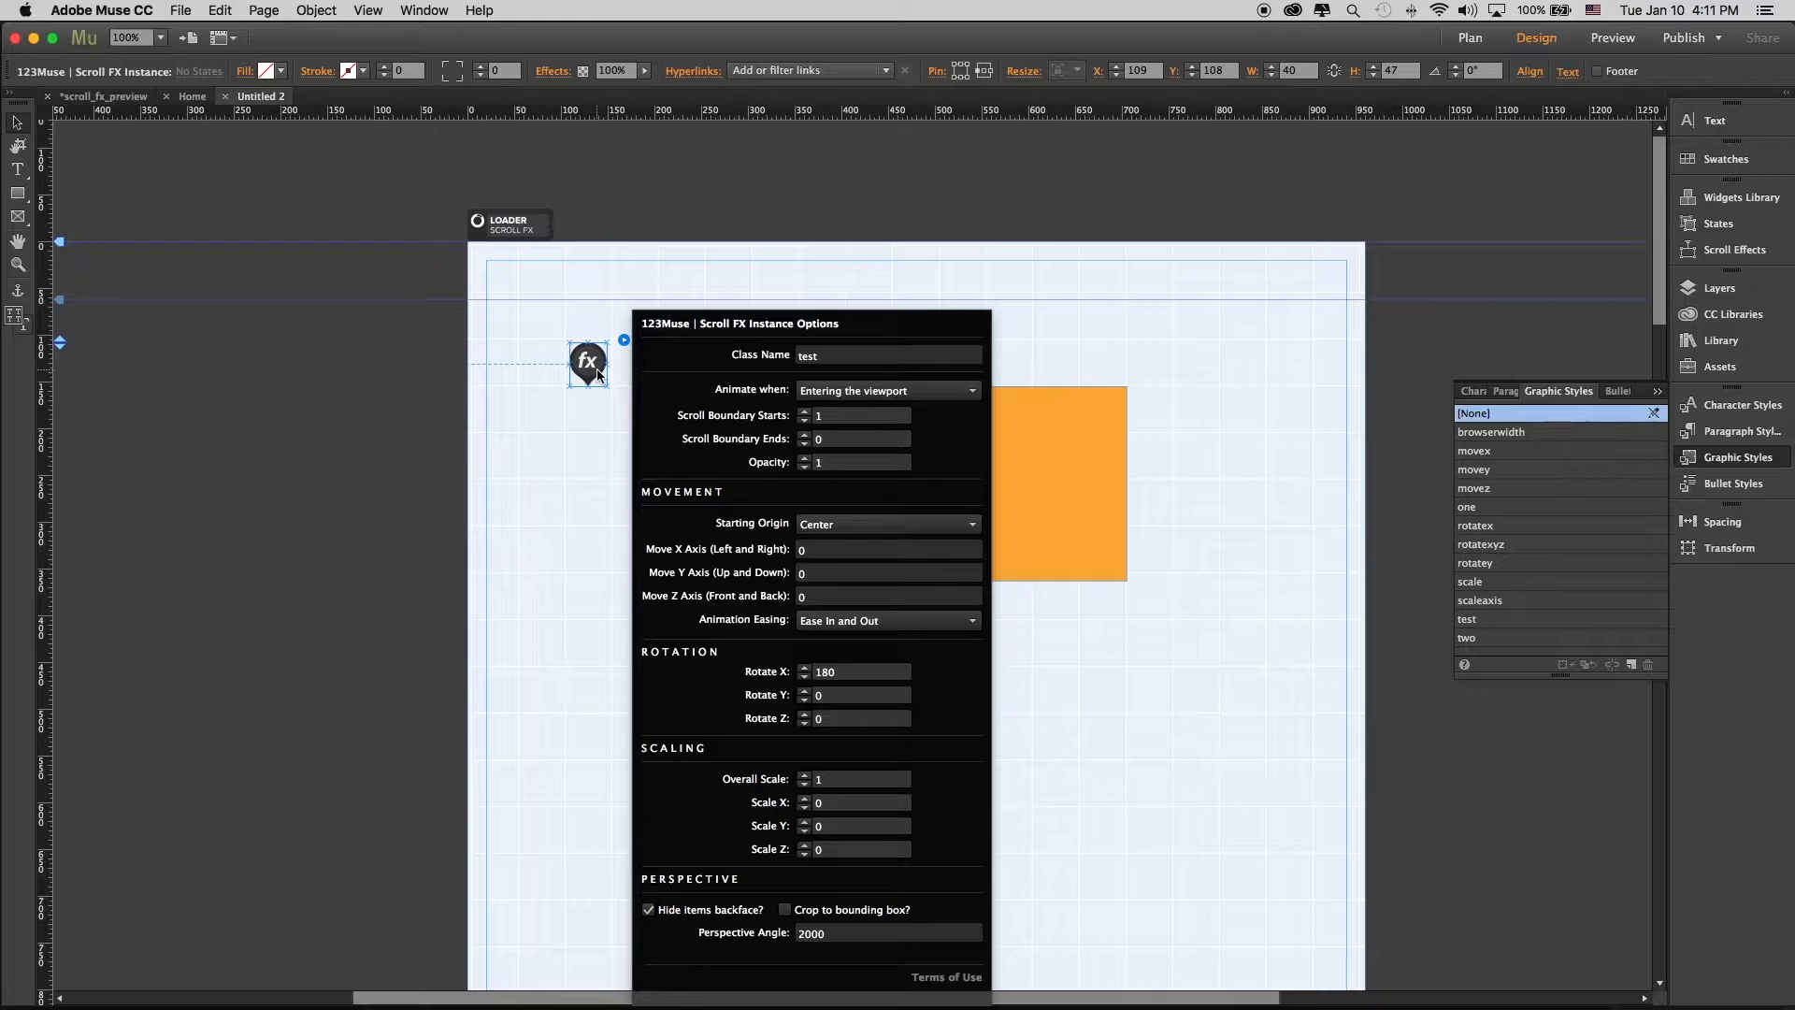
pyautogui.click(855, 391)
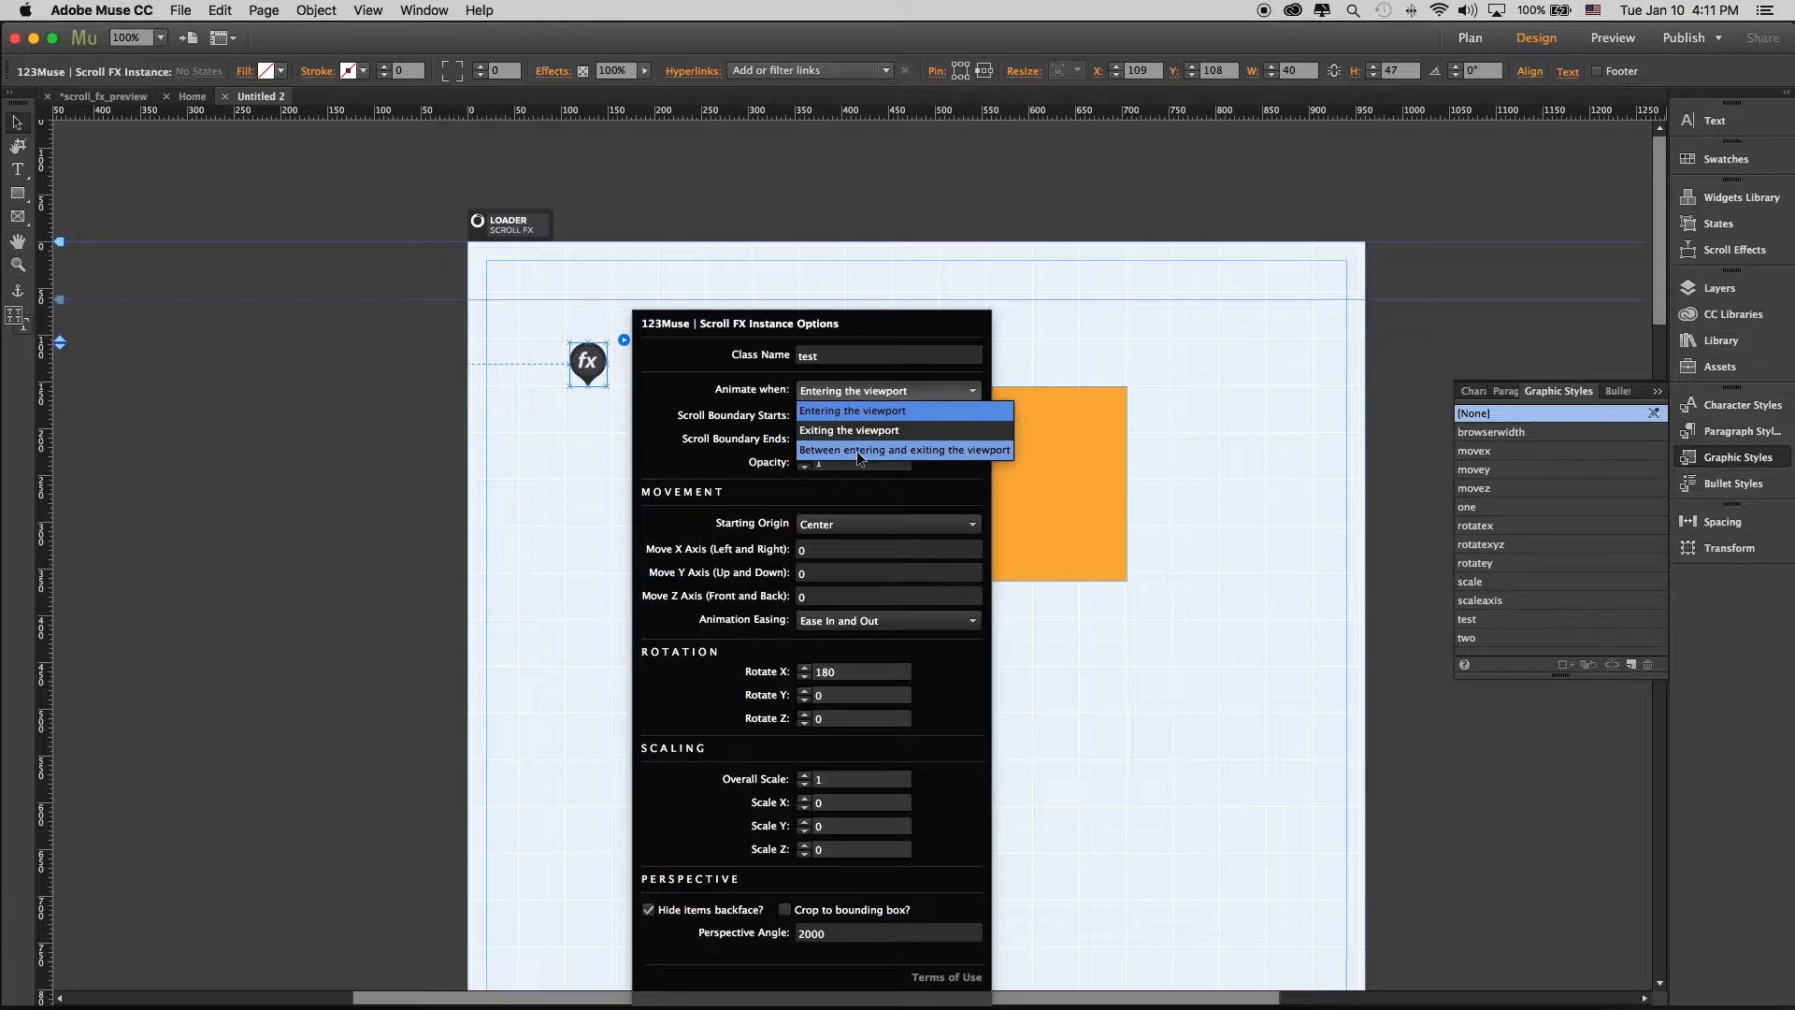
pyautogui.click(888, 413)
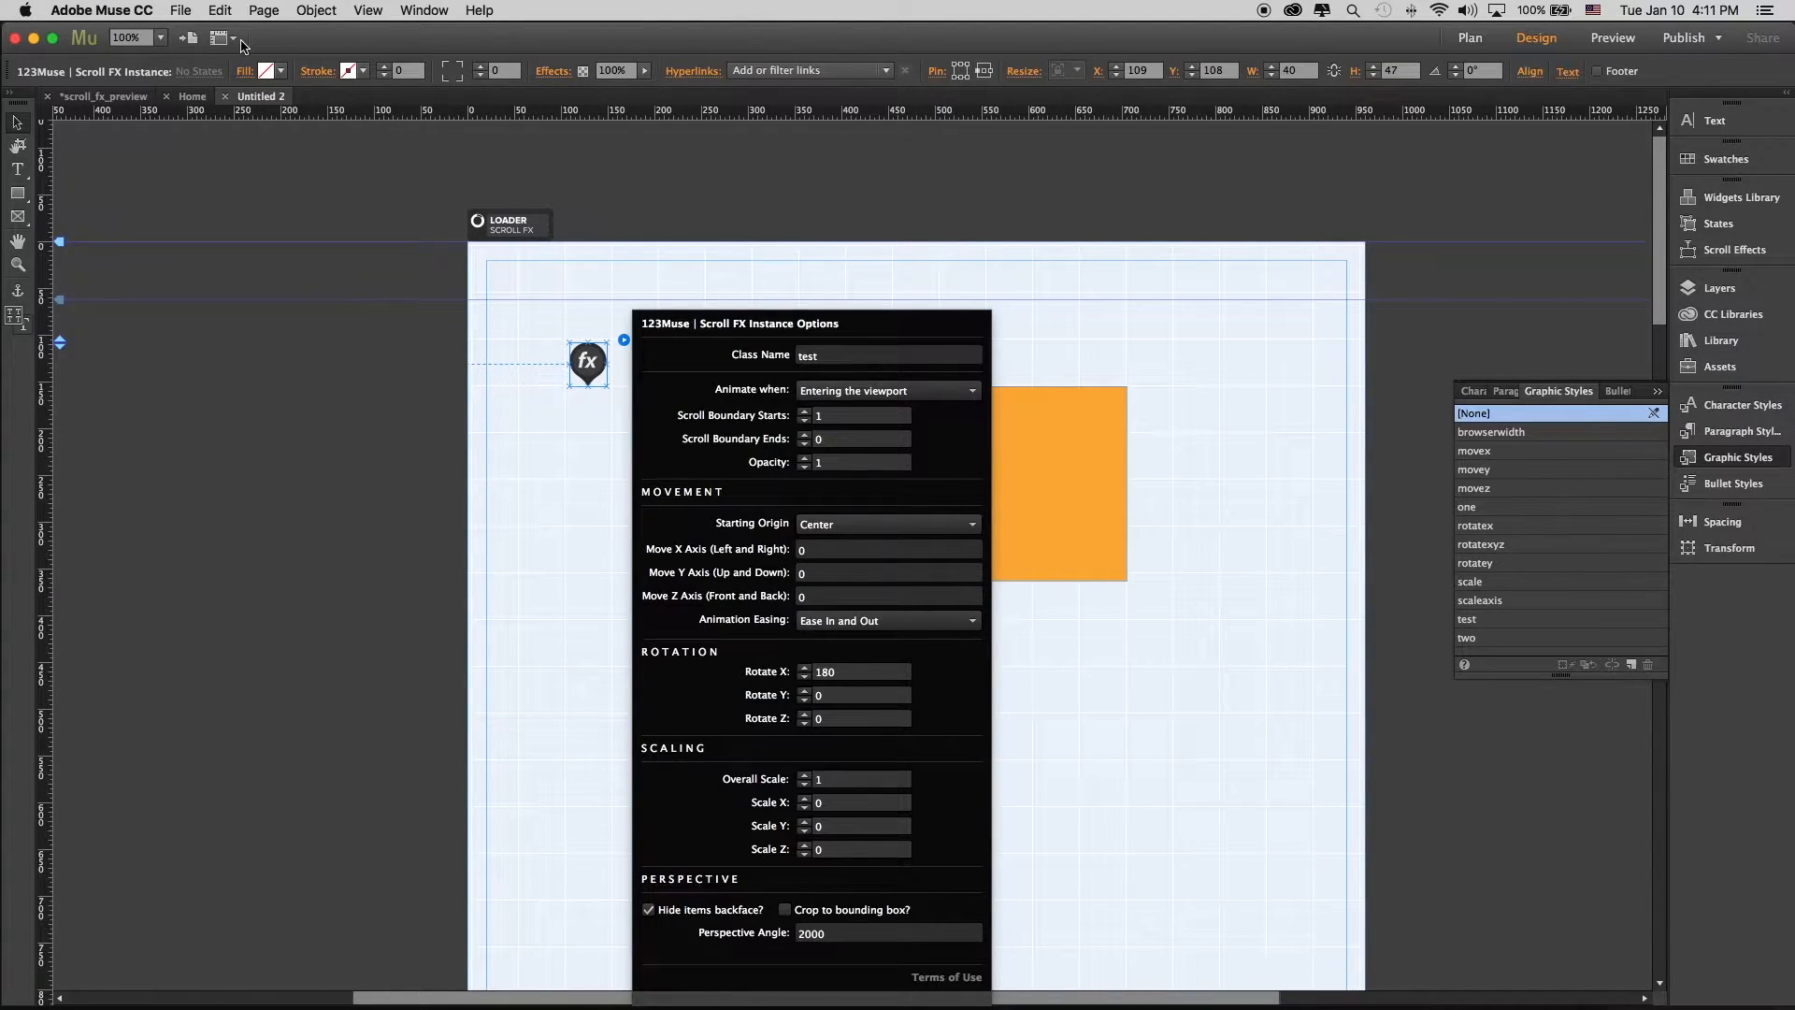
# Close the widget options, minimise the Muse window and open Scroll FX.psd from the desktop in Photoshop
pyautogui.click(53, 42)
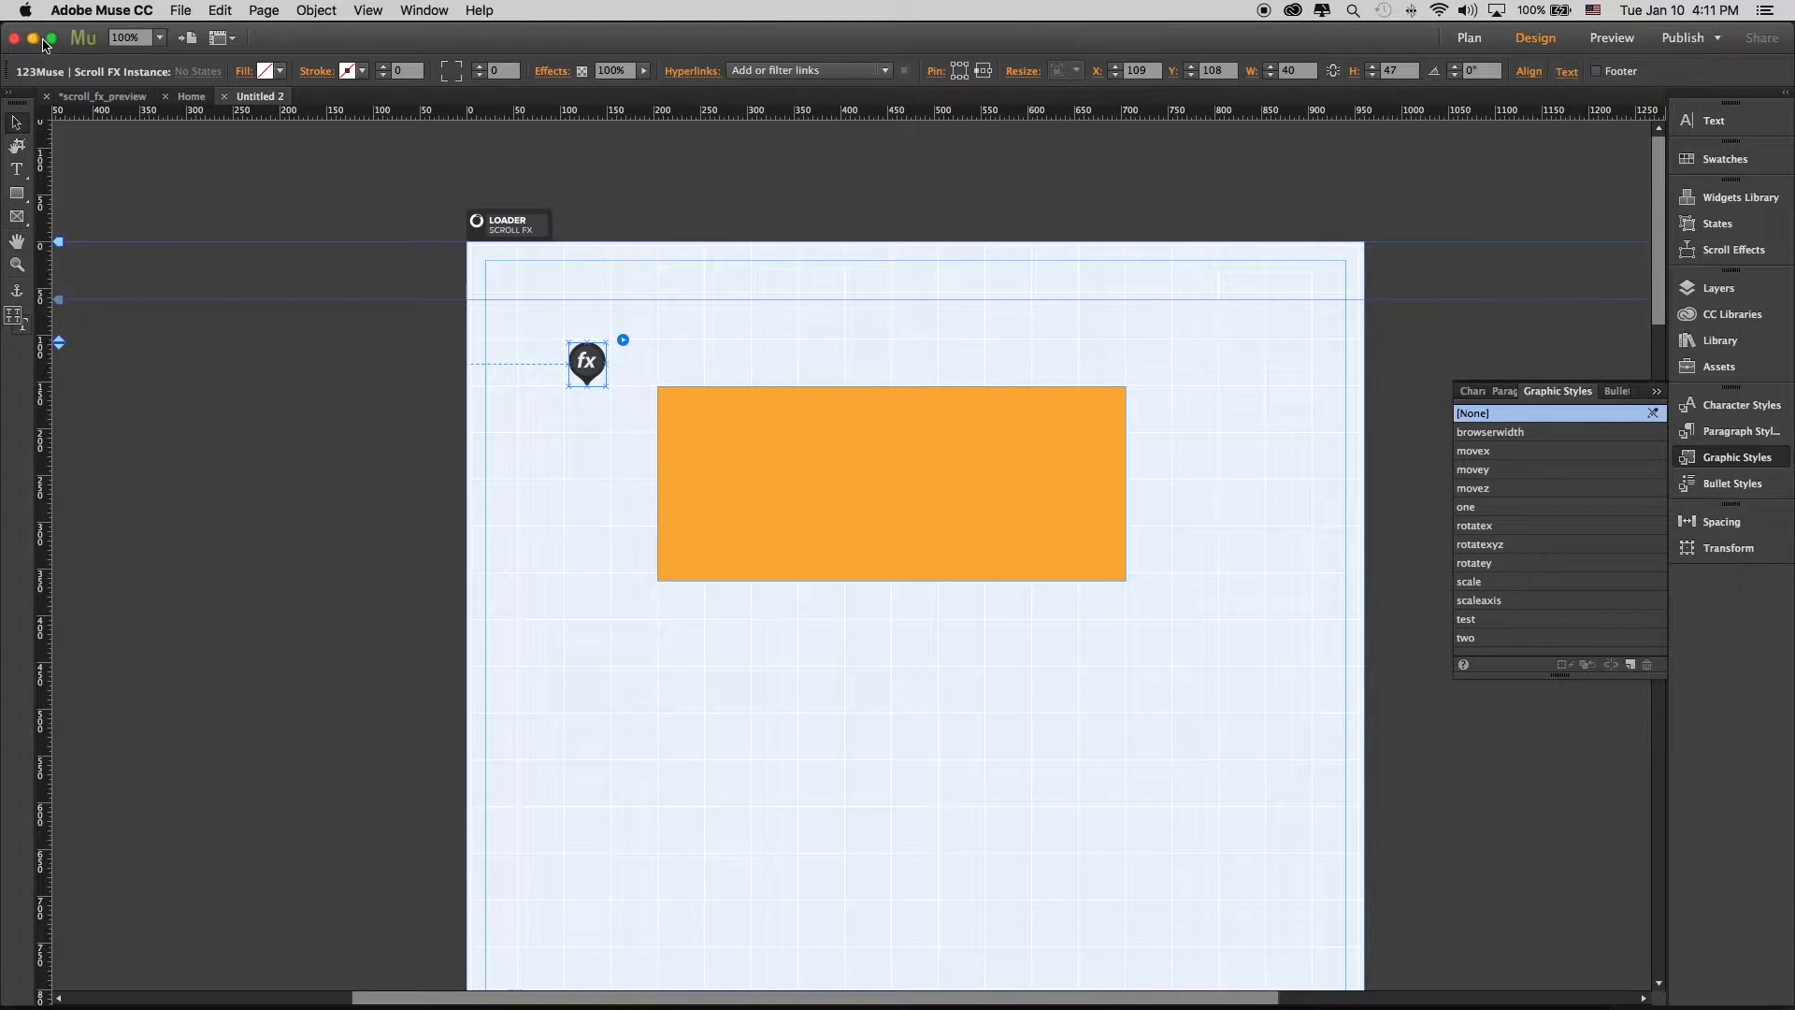
pyautogui.click(53, 42)
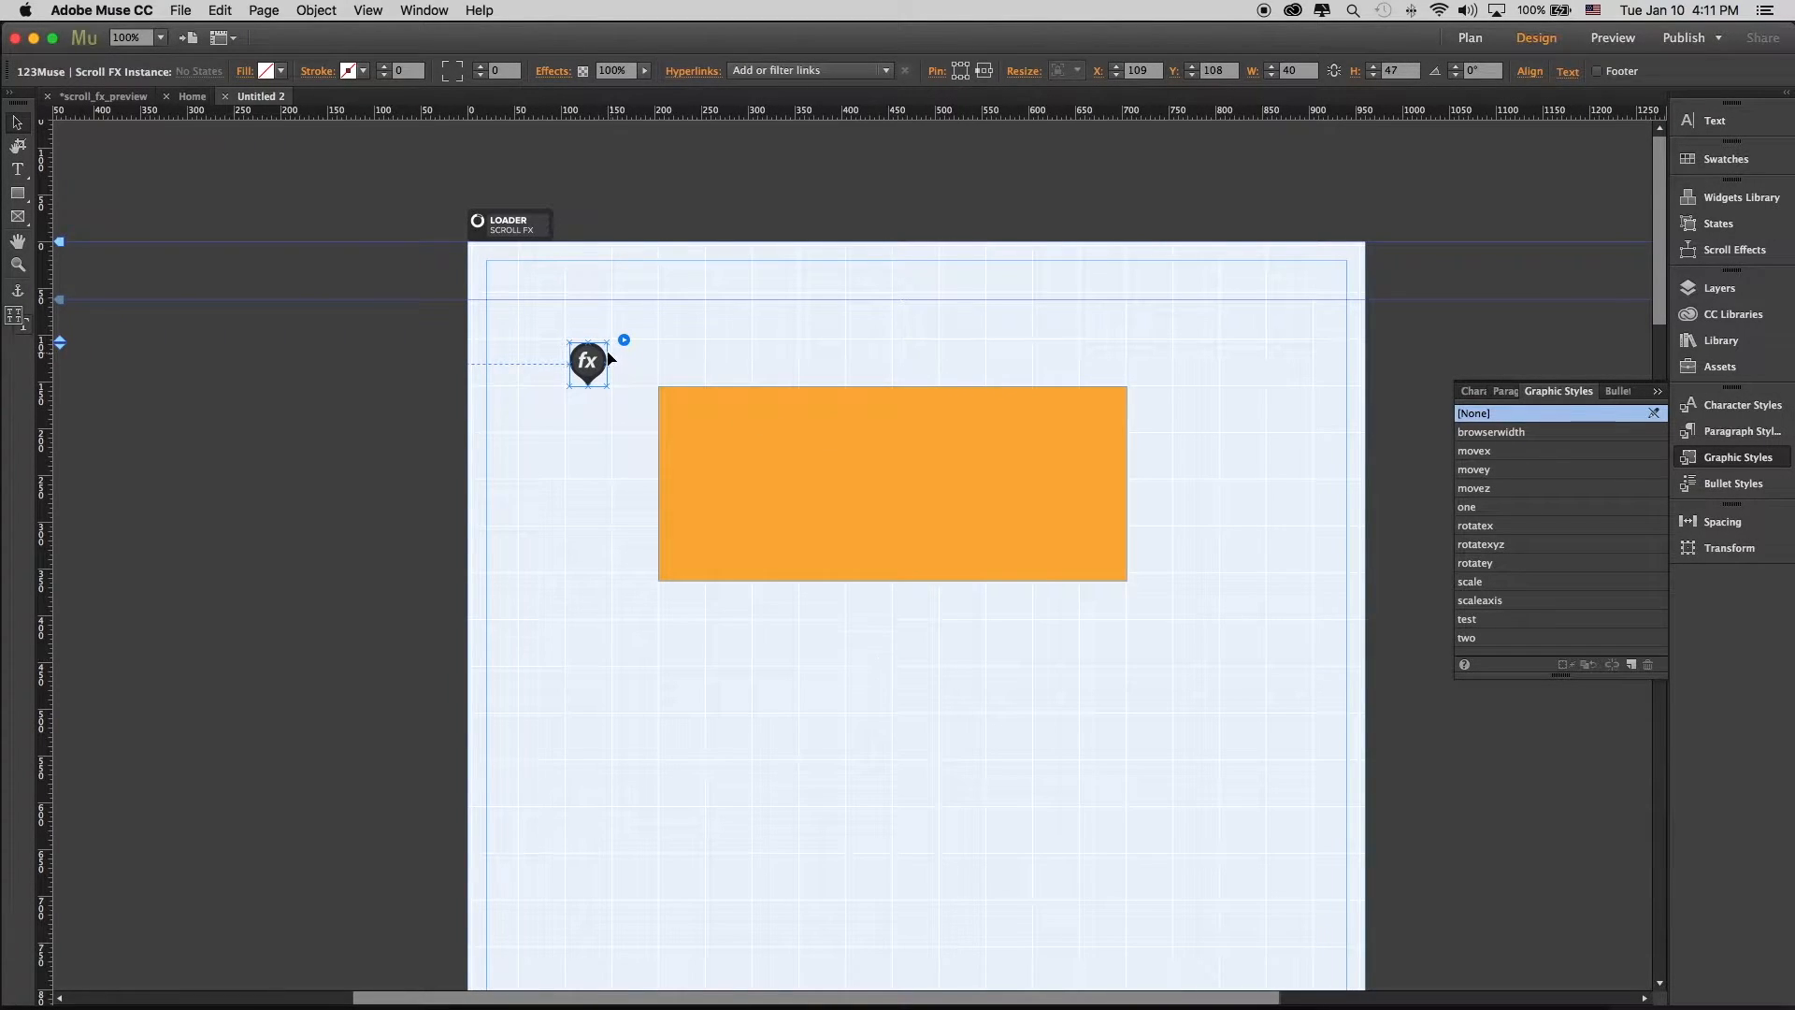
pyautogui.click(33, 38)
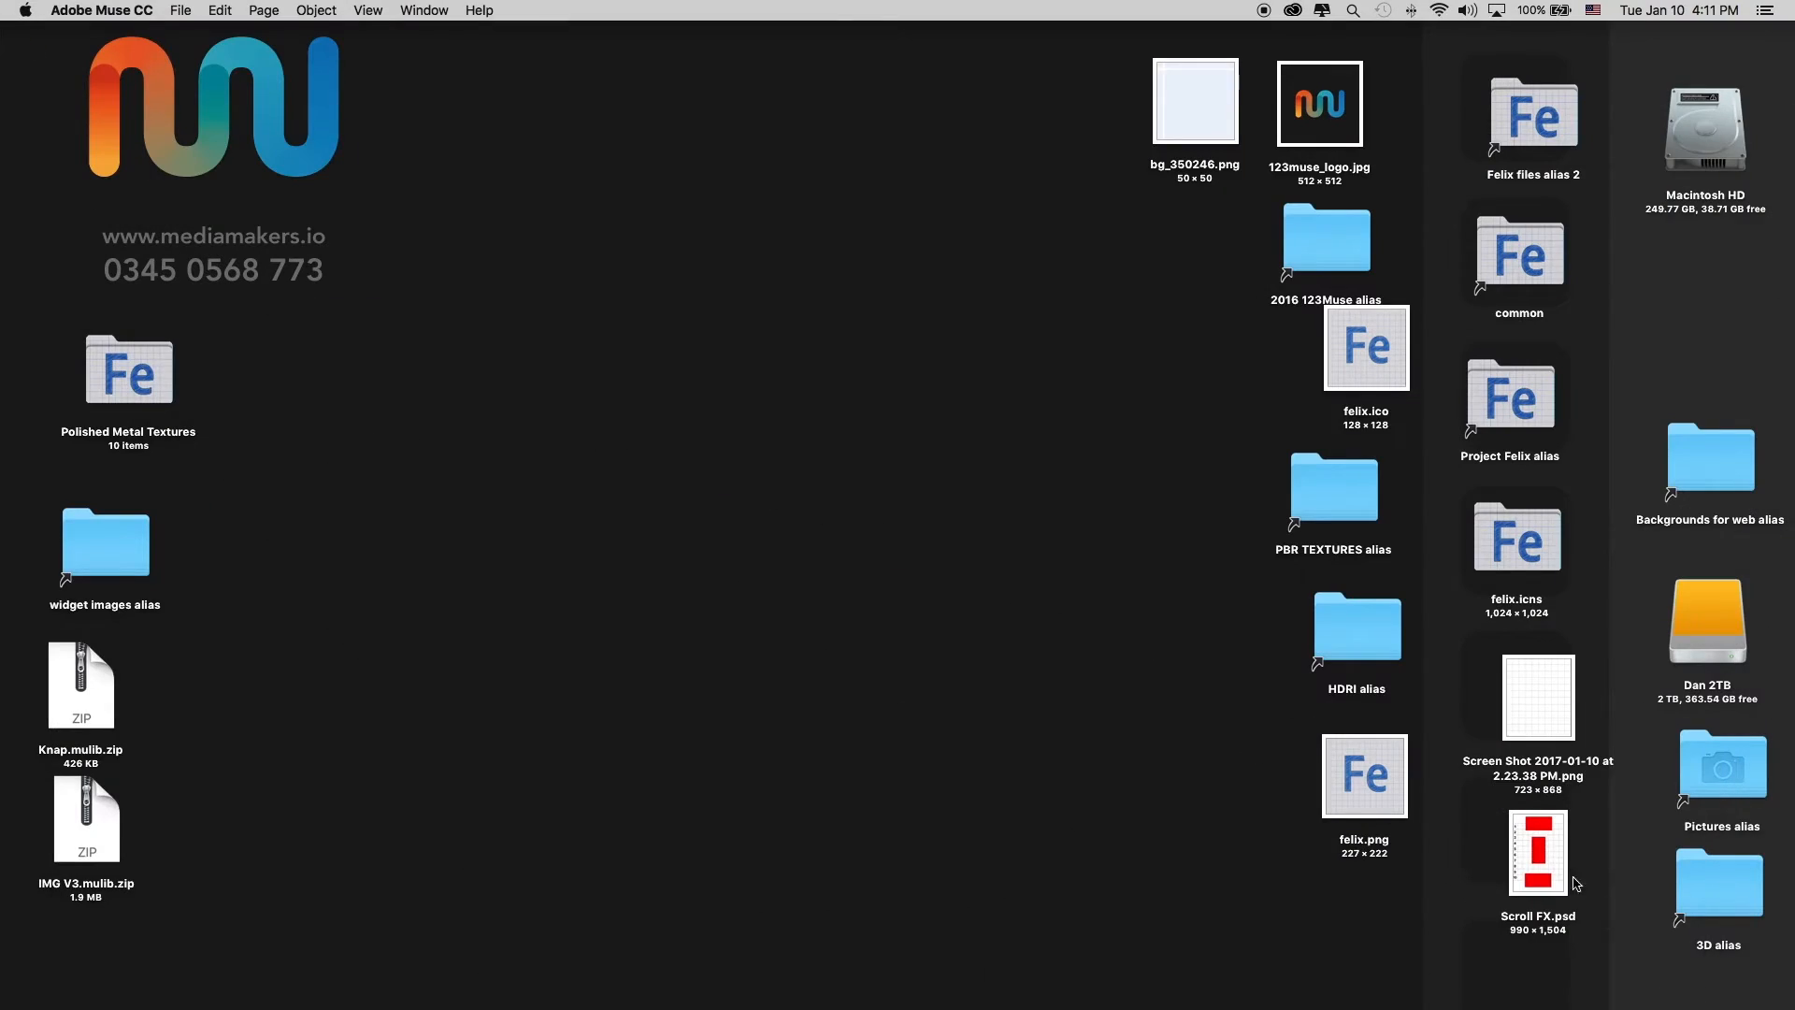
pyautogui.click(1552, 855)
pyautogui.press('super+o')
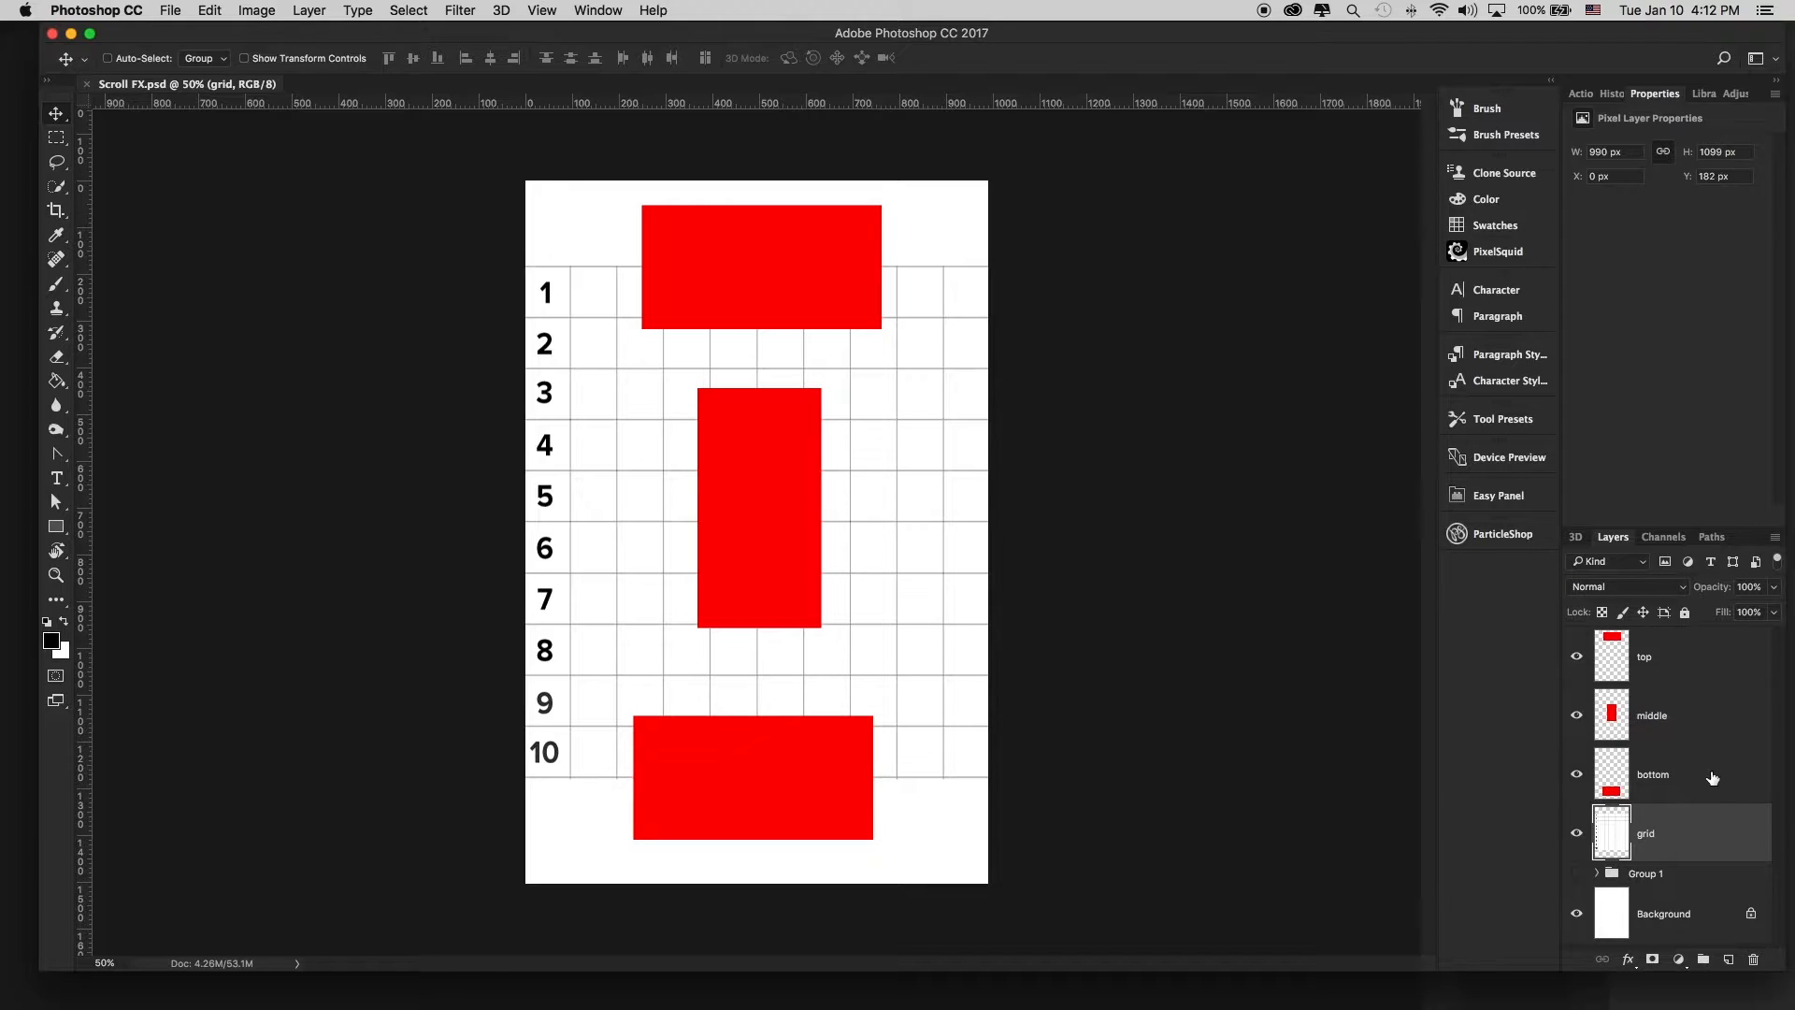
# Move the bottom layer's red rectangle down to just below grid row 10
pyautogui.click(1712, 775)
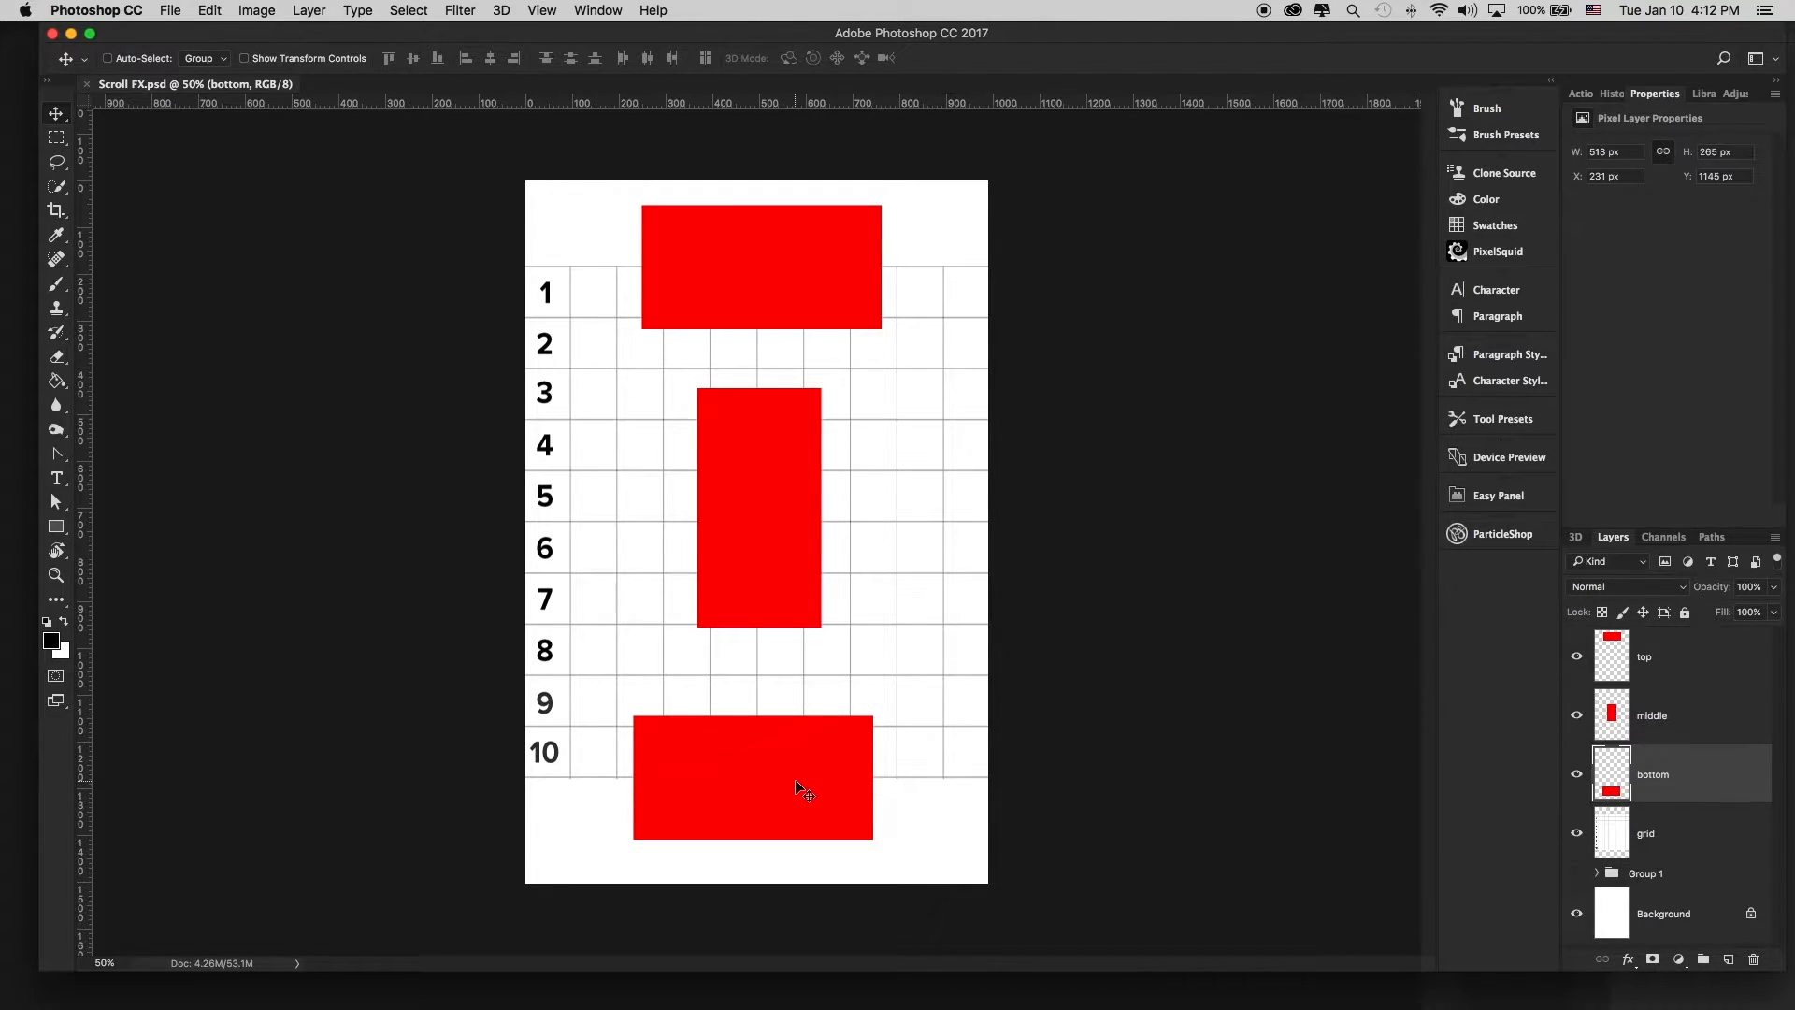
pyautogui.moveTo(814, 782); pyautogui.dragTo(818, 847)
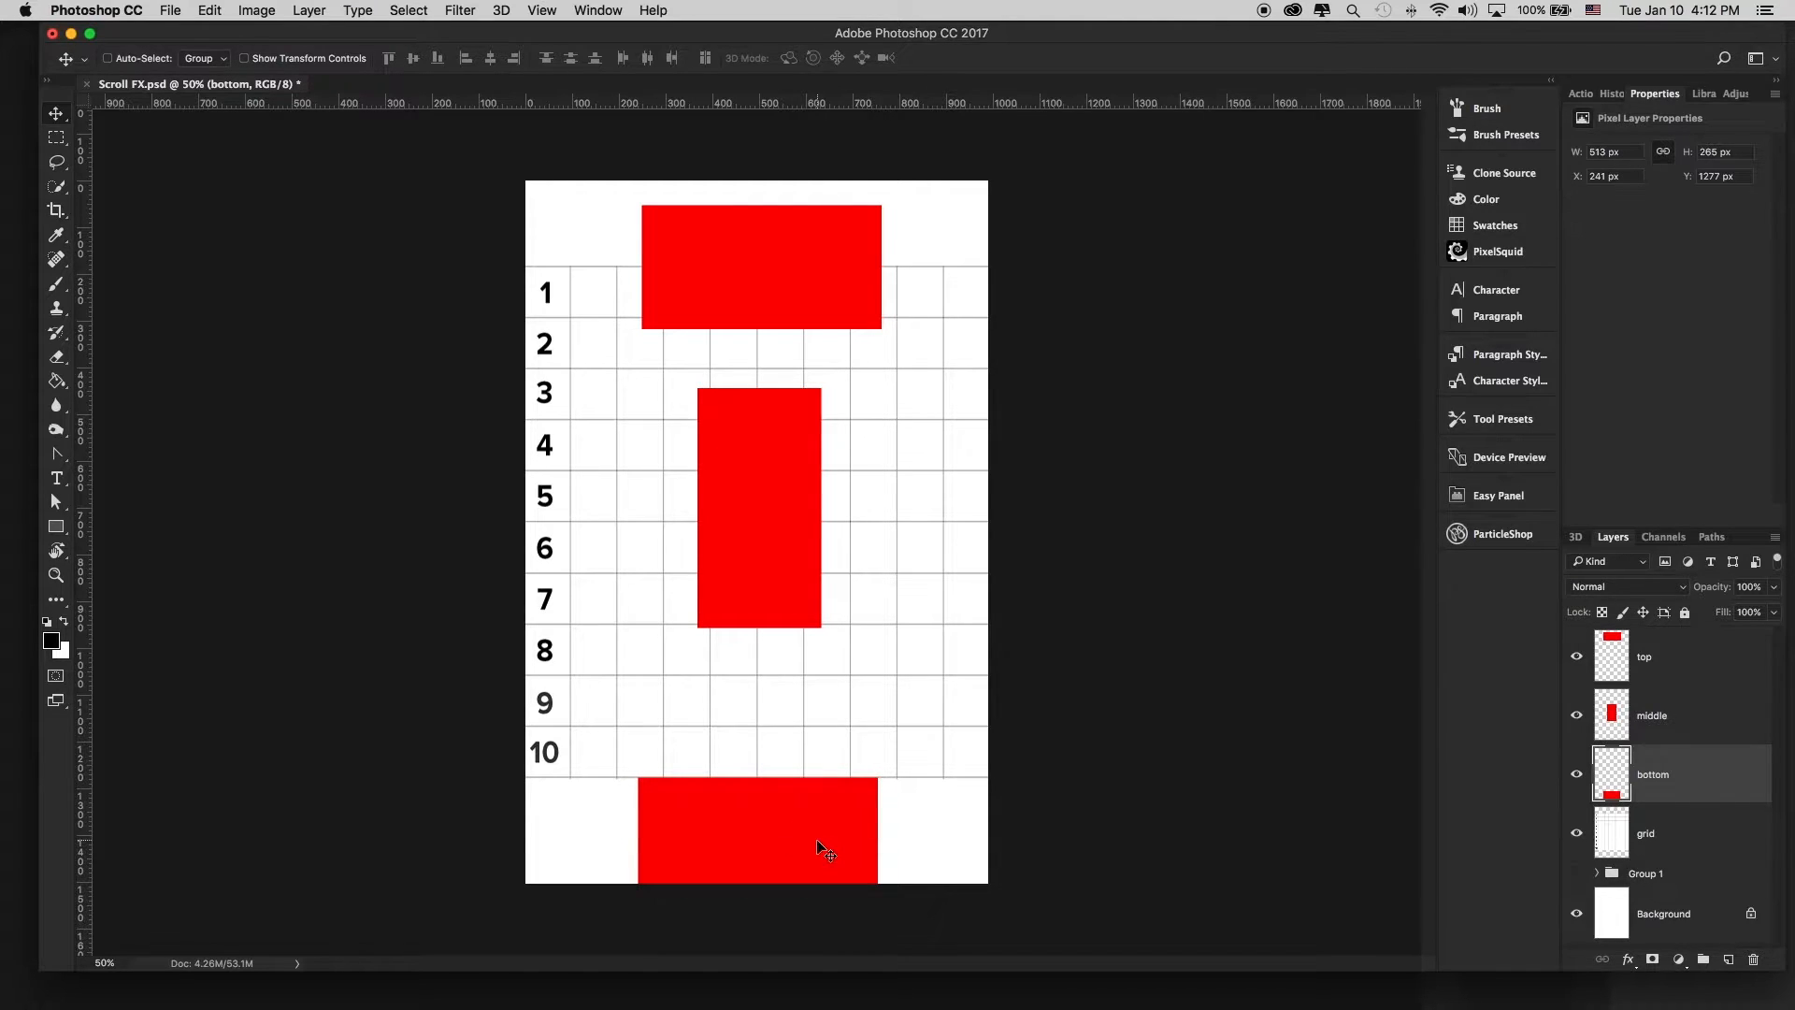
# Slide the bottom layer's red rectangle up over grid row 10 and back down to just below that row
pyautogui.moveTo(758, 790); pyautogui.dragTo(758, 778)
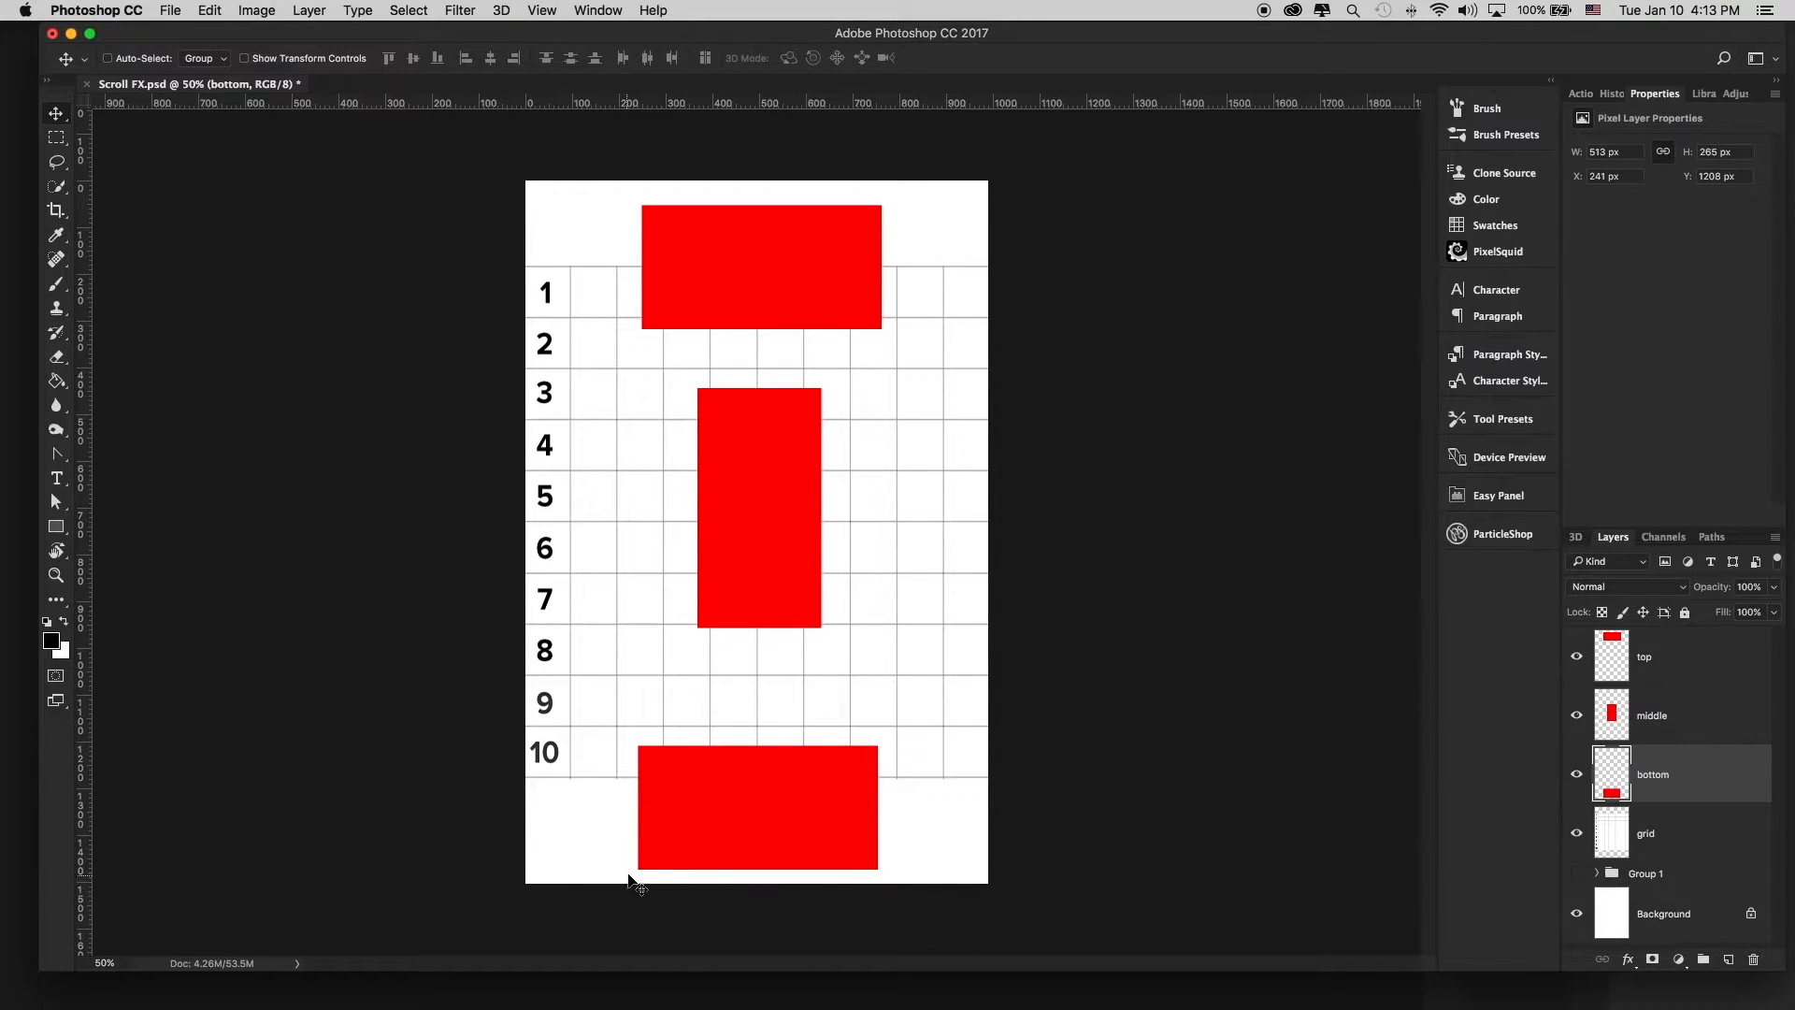
pyautogui.moveTo(773, 789)
pyautogui.mouseDown()
pyautogui.moveTo(749, 798)
pyautogui.moveTo(770, 820)
pyautogui.mouseUp()
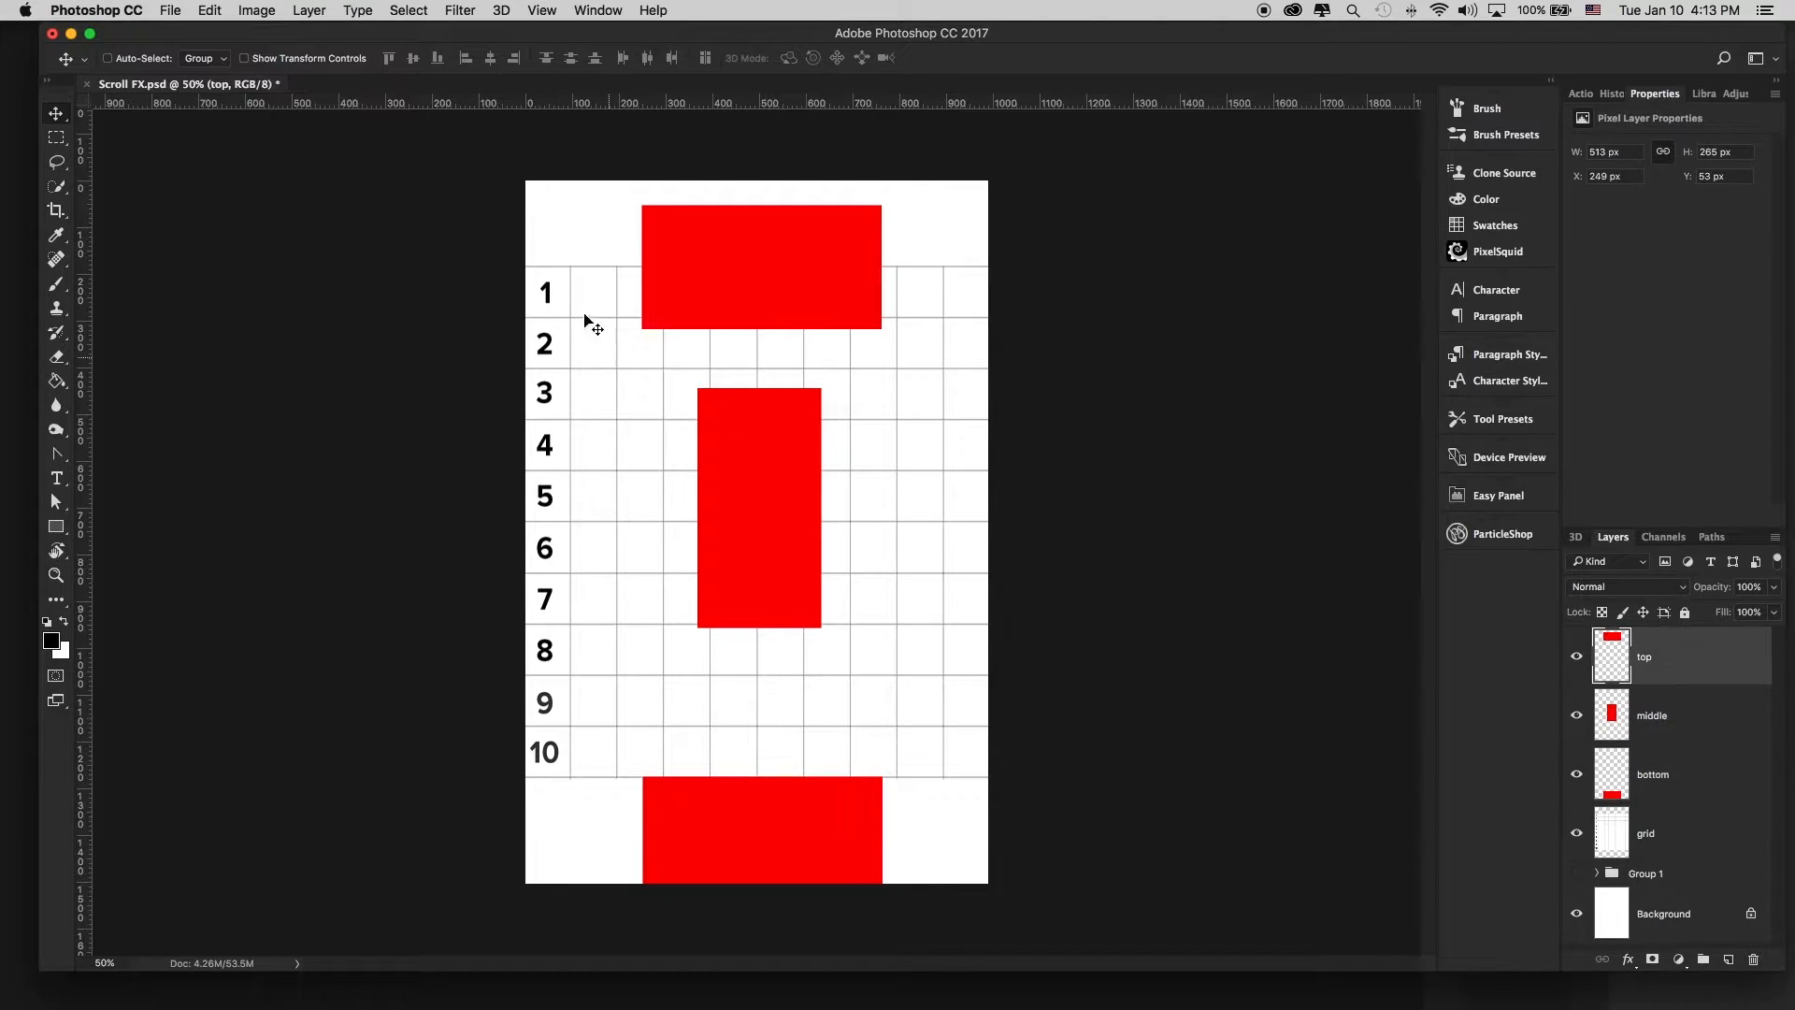
# Move the top layer's red rectangle down so its upper edge meets grid row 1, and hide the middle layer
pyautogui.moveTo(764, 274); pyautogui.dragTo(771, 336)
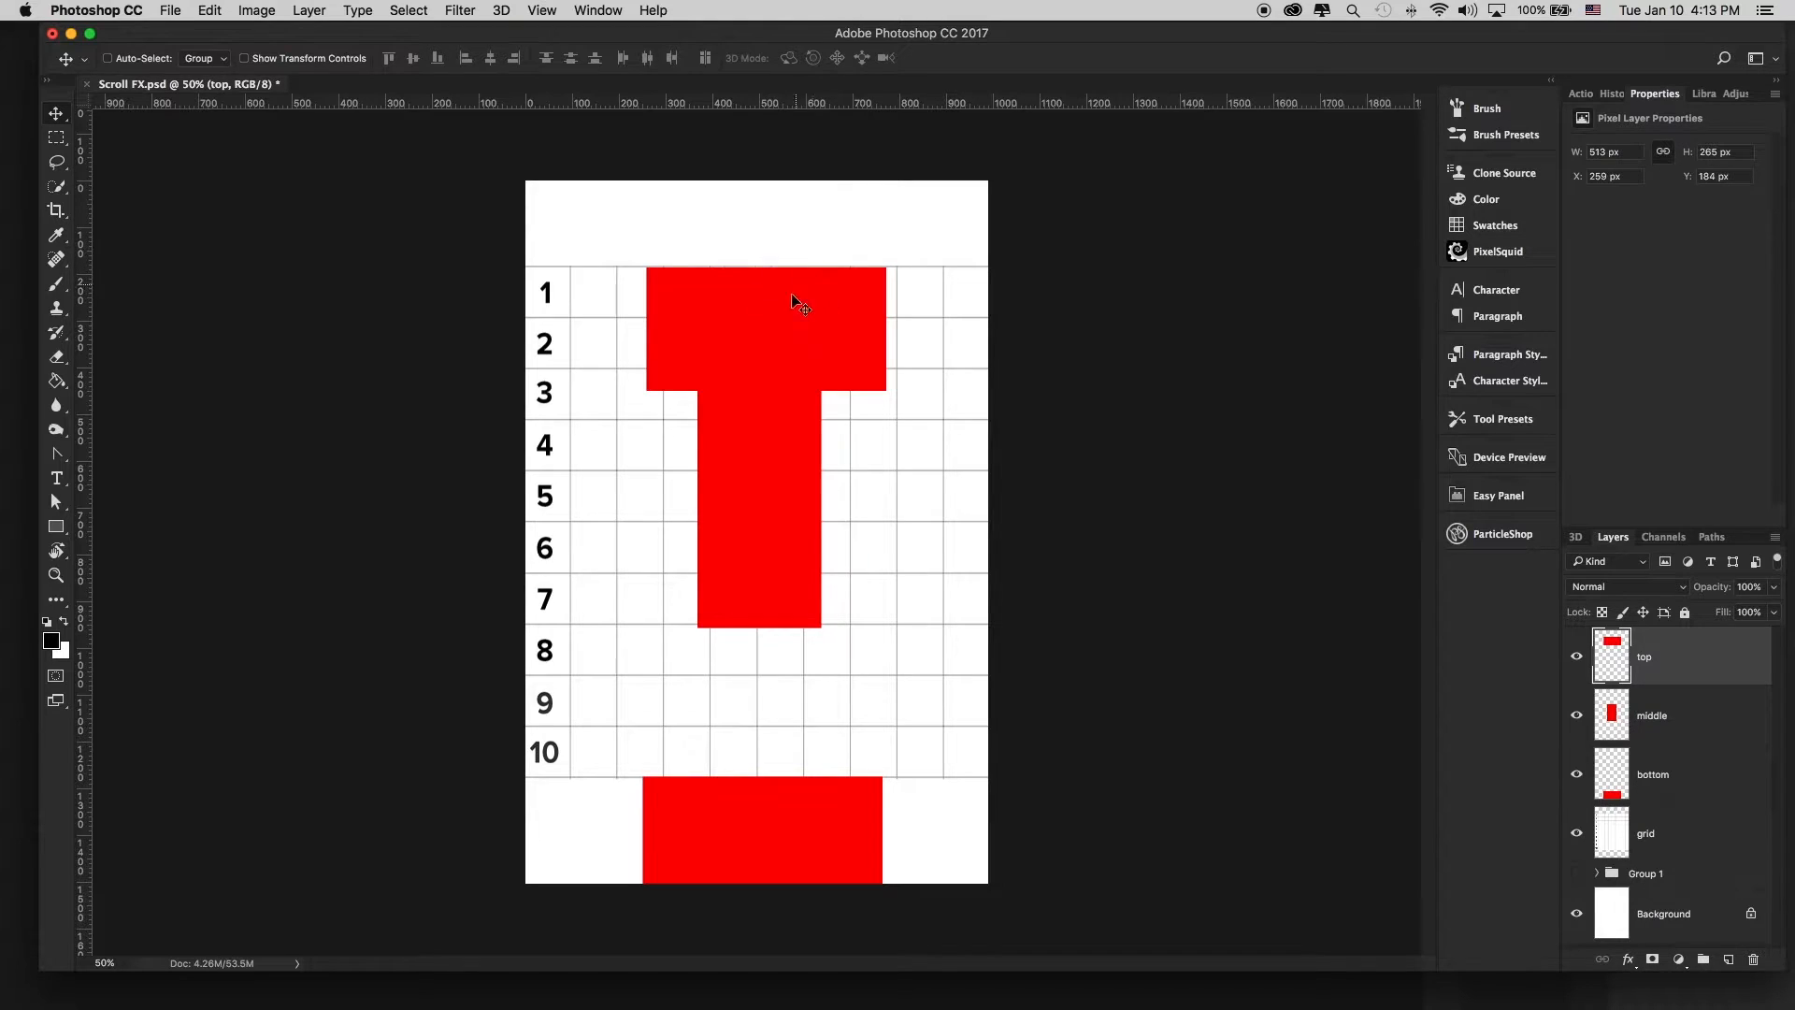
pyautogui.click(1577, 716)
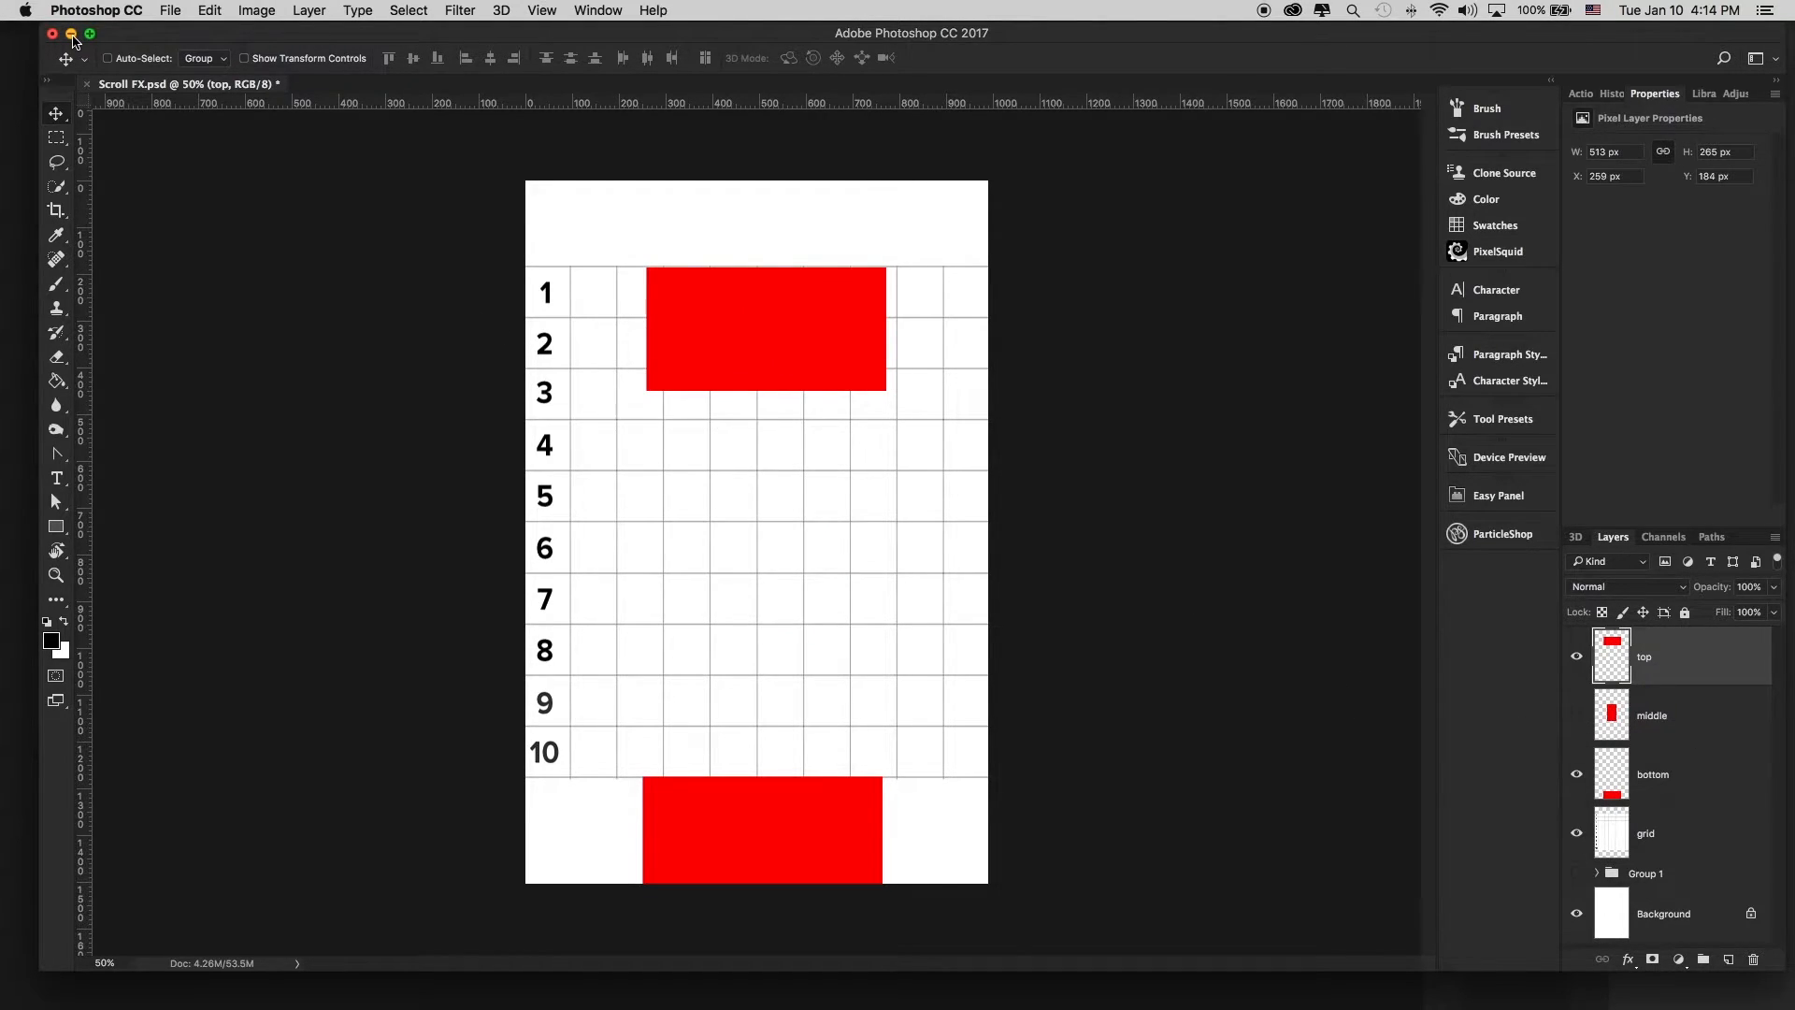
# Minimise Photoshop, switch back to the Untitled 2 page in Muse and examine the page down to the horizontal guide
pyautogui.click(72, 34)
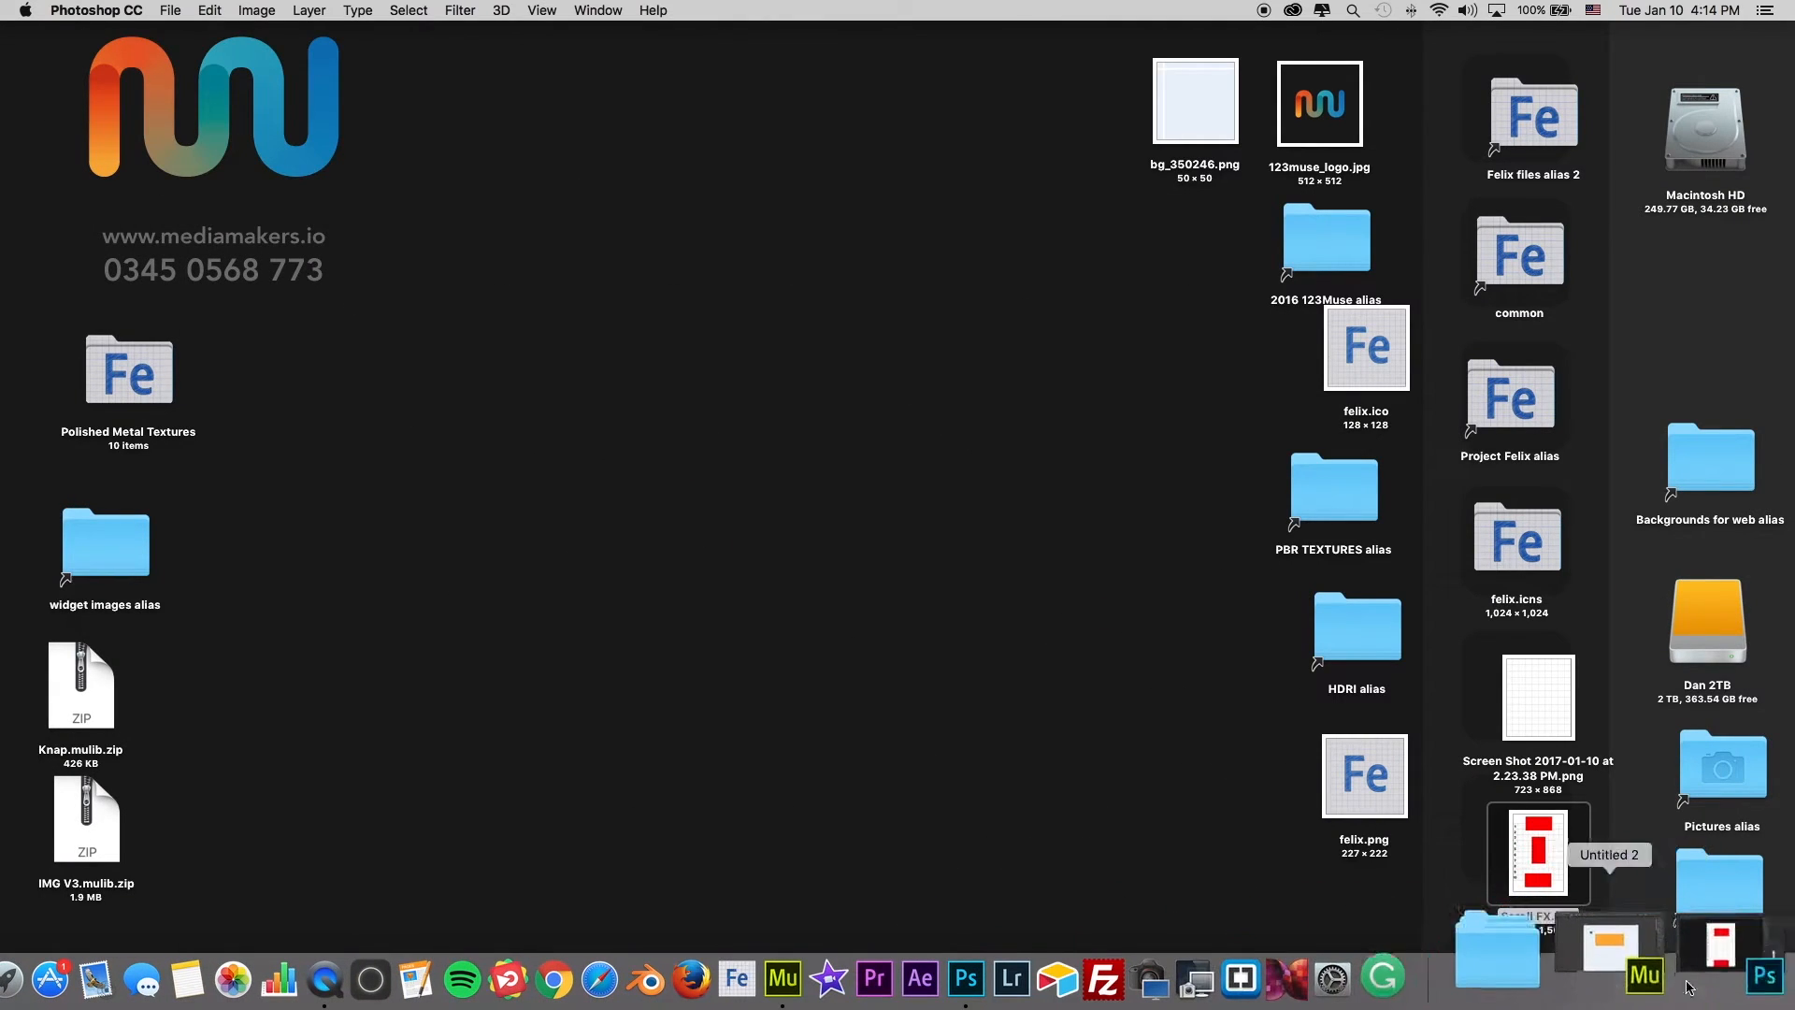
pyautogui.click(1643, 969)
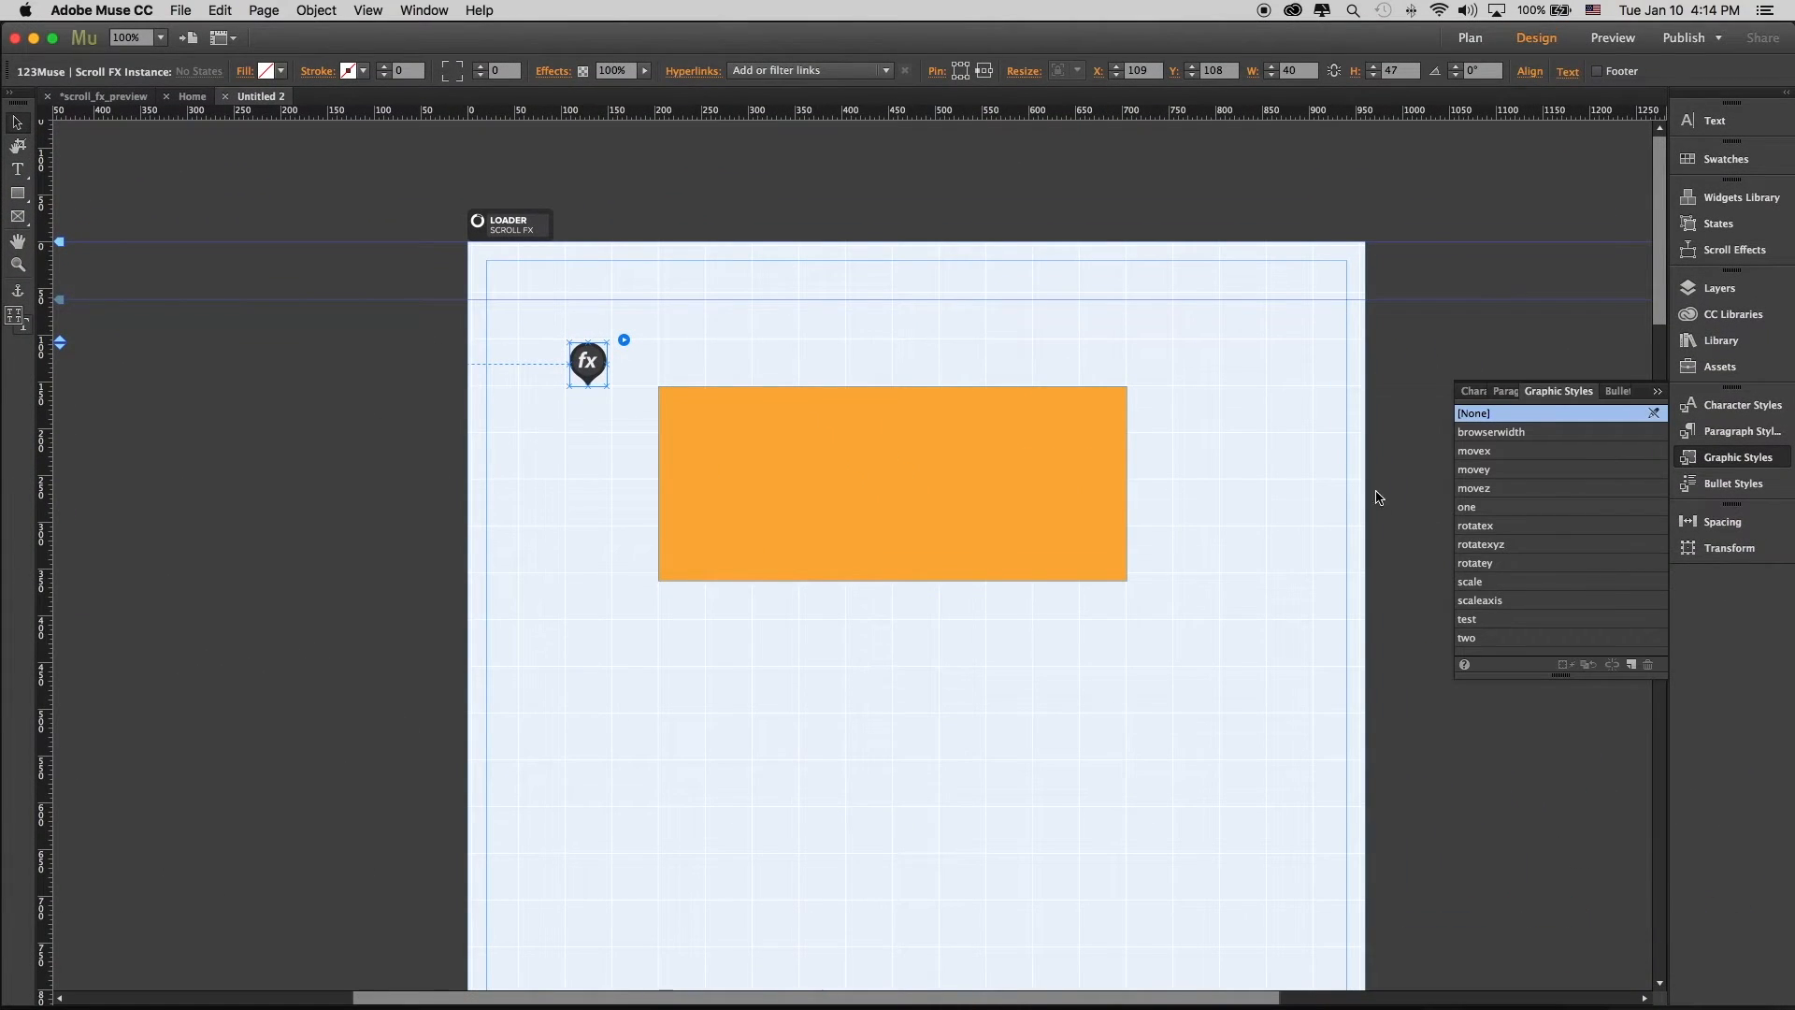
pyautogui.scroll(-5, 1335, 468)
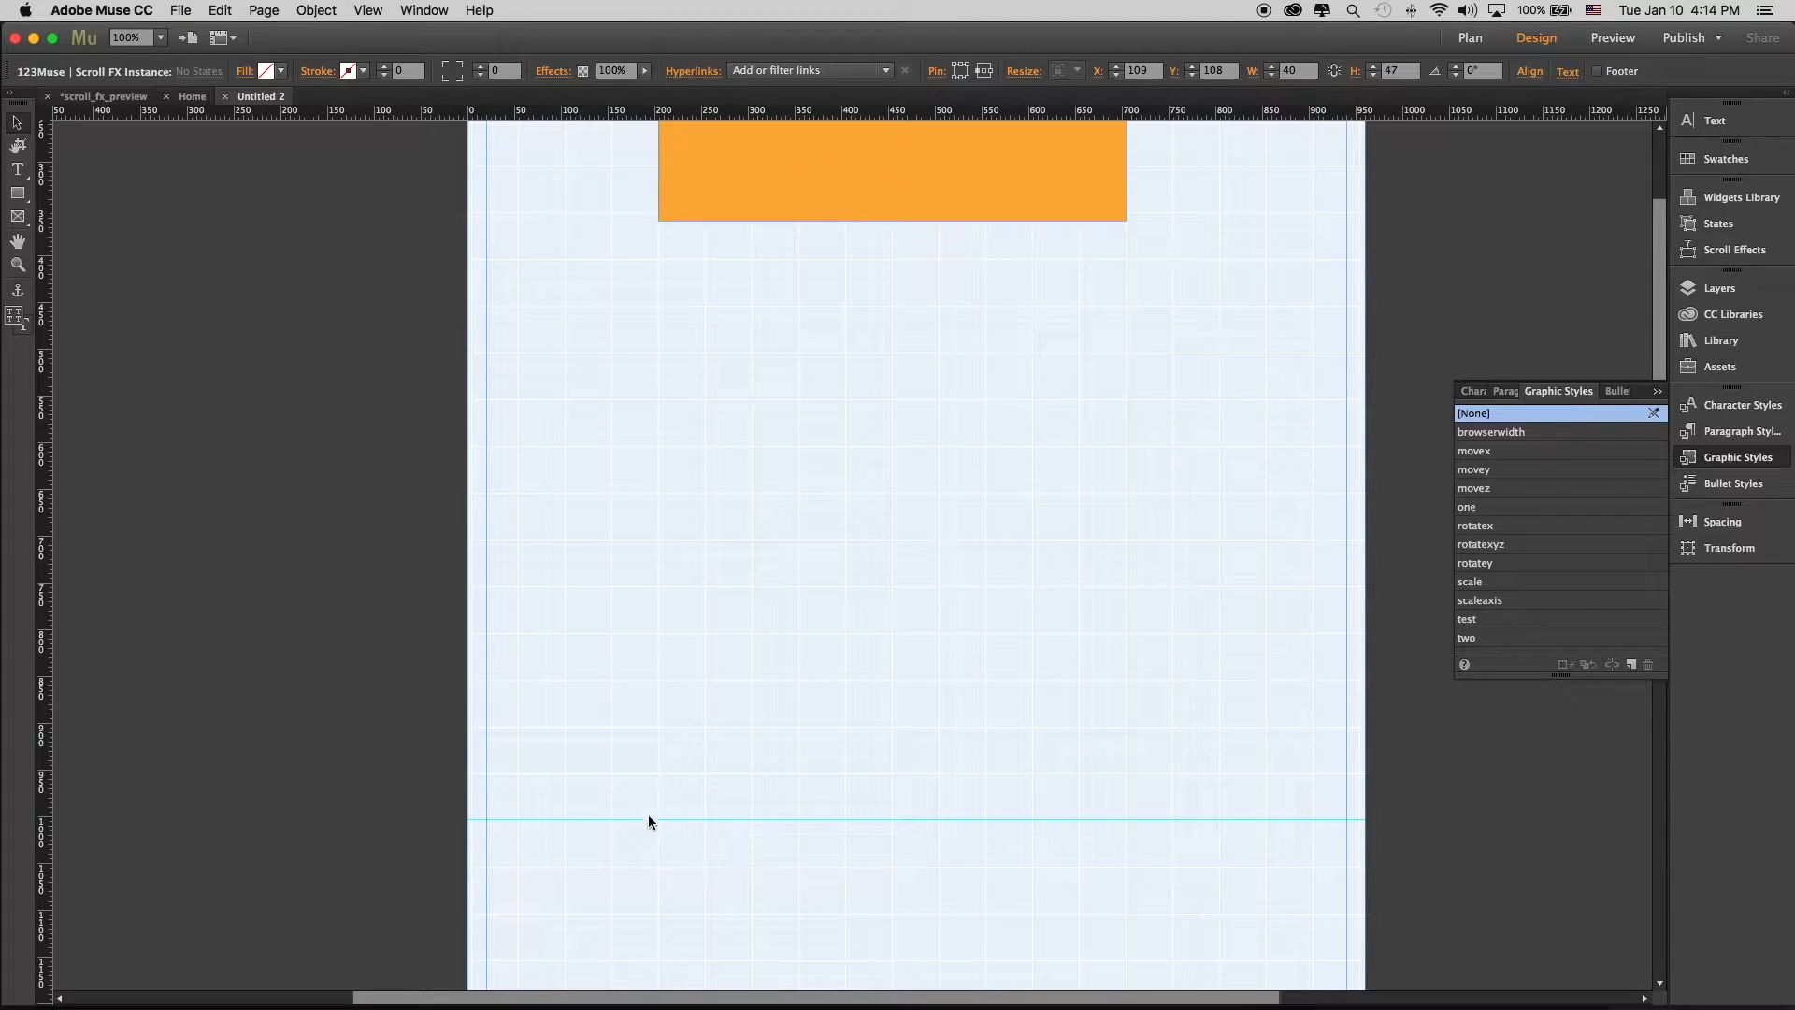
pyautogui.scroll(3, 1051, 829)
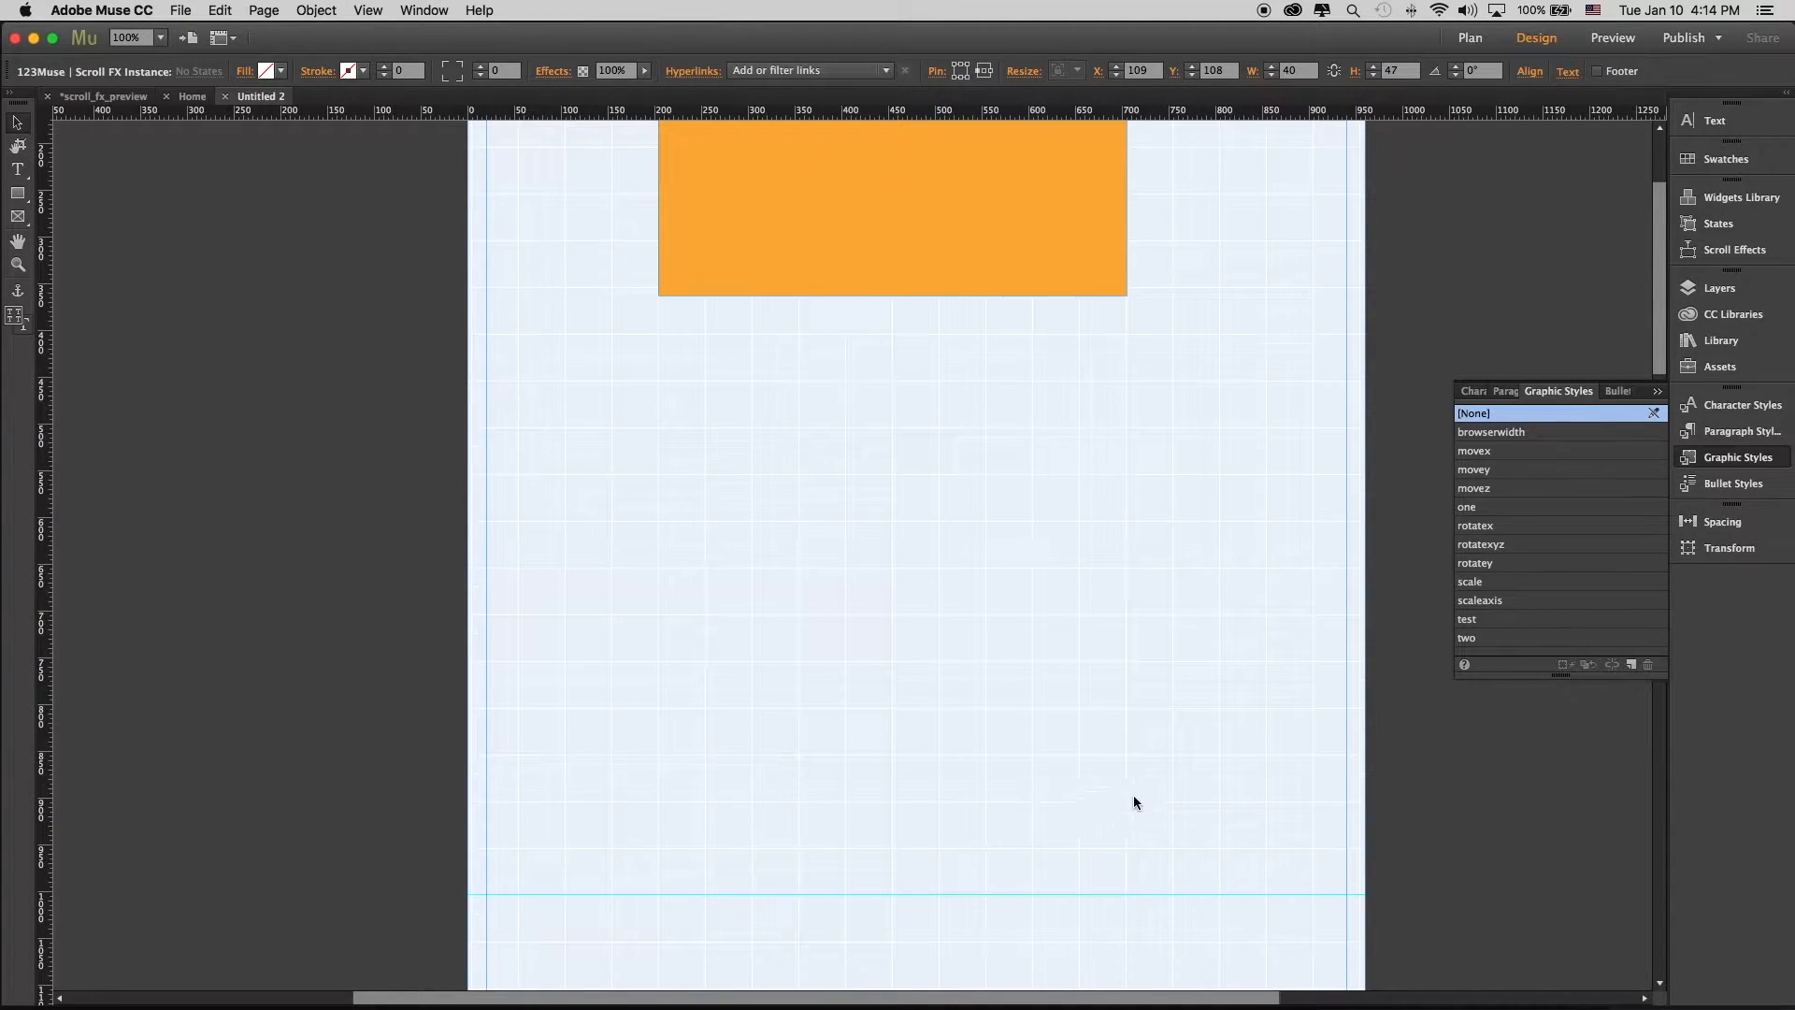
pyautogui.scroll(3, 1232, 759)
pyautogui.scroll(-7, 1232, 759)
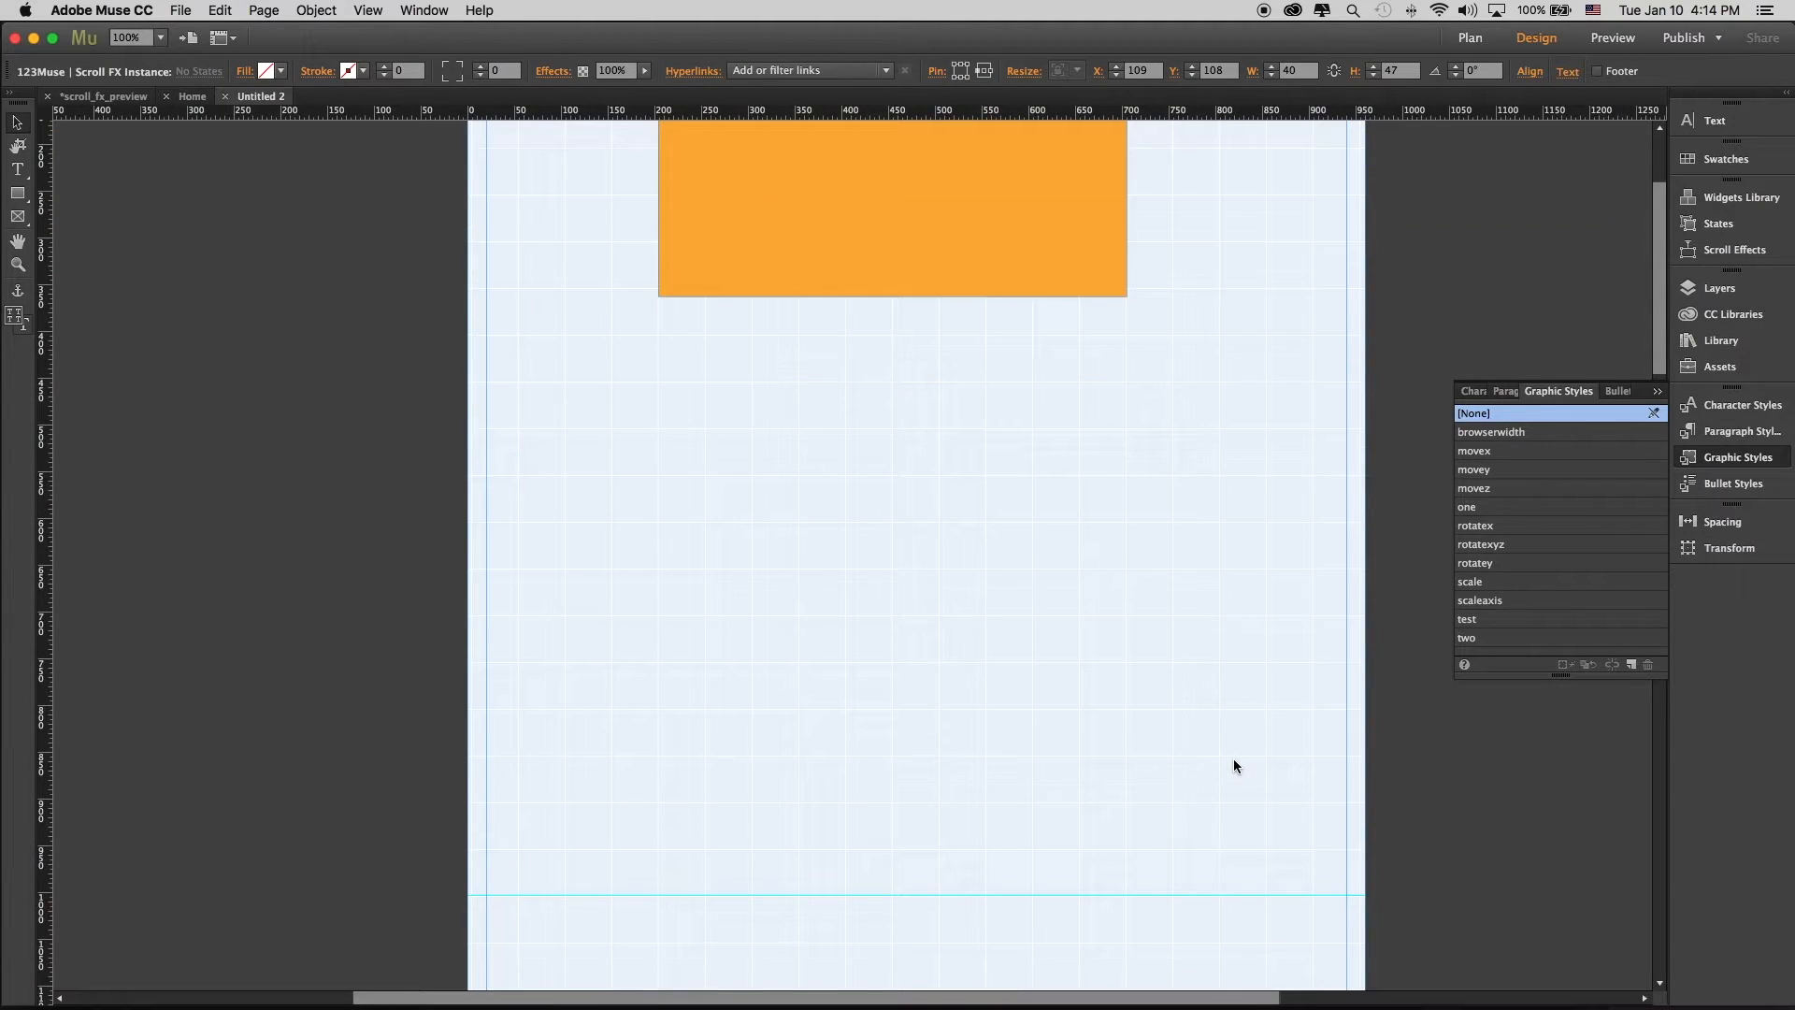
pyautogui.scroll(5, 897, 785)
pyautogui.scroll(3, 993, 772)
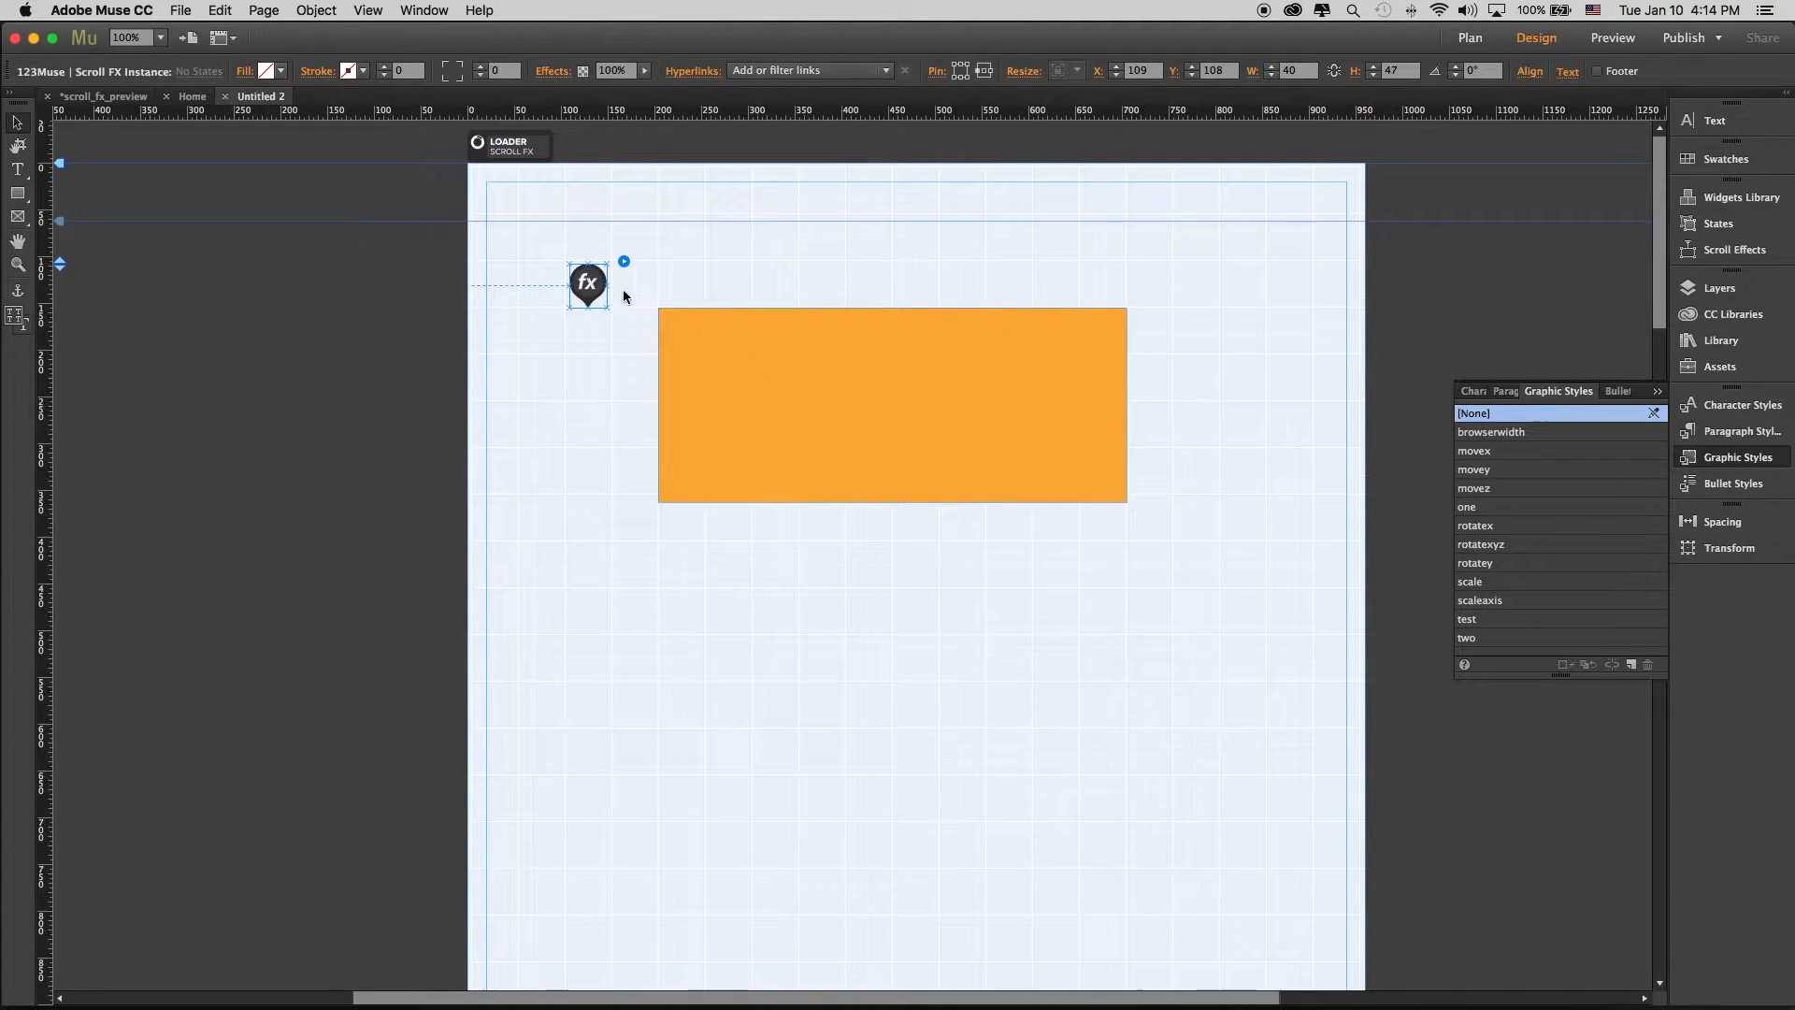
# Bring the Scroll FX instance widget to the front and place it on the orange rectangle's upper-left corner
pyautogui.moveTo(592, 292)
pyautogui.mouseDown()
pyautogui.moveTo(589, 309)
pyautogui.moveTo(749, 349)
pyautogui.moveTo(626, 337)
pyautogui.moveTo(567, 284)
pyautogui.mouseUp()
pyautogui.rightClick(567, 283)
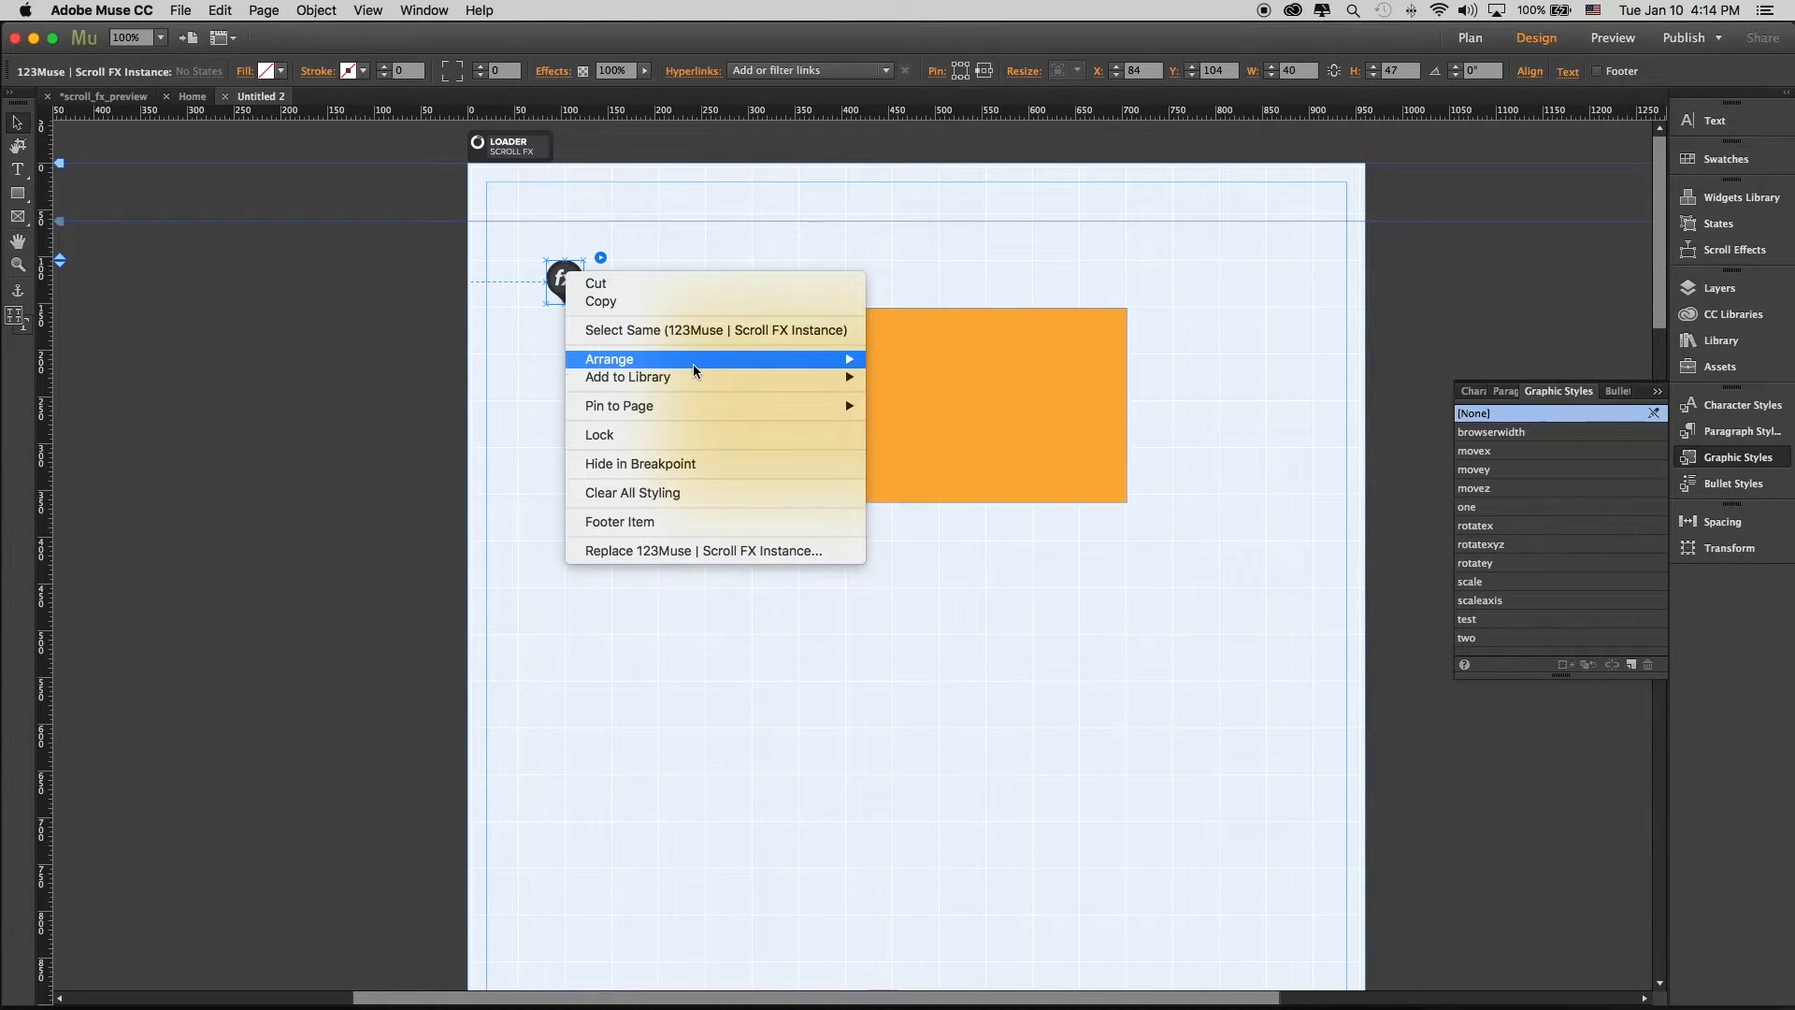
pyautogui.moveTo(692, 363)
pyautogui.click(926, 359)
pyautogui.moveTo(579, 299); pyautogui.dragTo(691, 347)
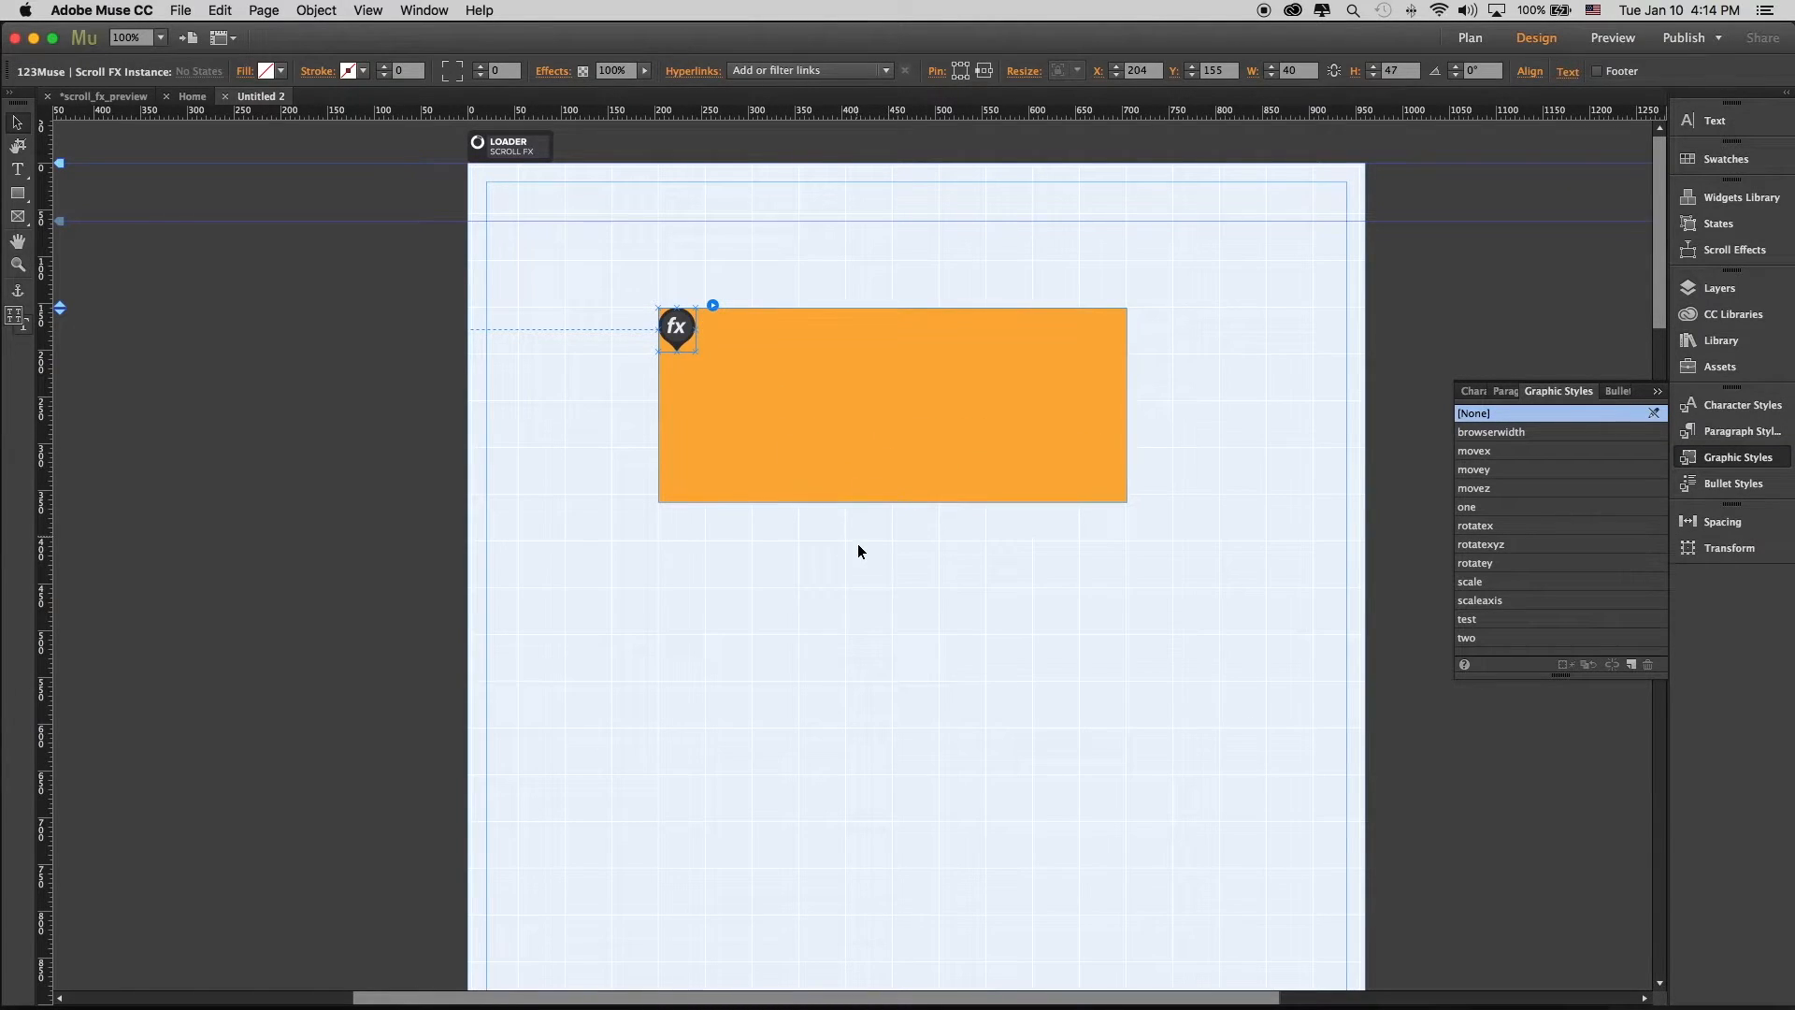
# Move the orange rectangle and its Scroll FX widget together down to the horizontal guide, at about X 230, Y 1003
pyautogui.moveTo(617, 265); pyautogui.dragTo(1200, 517)
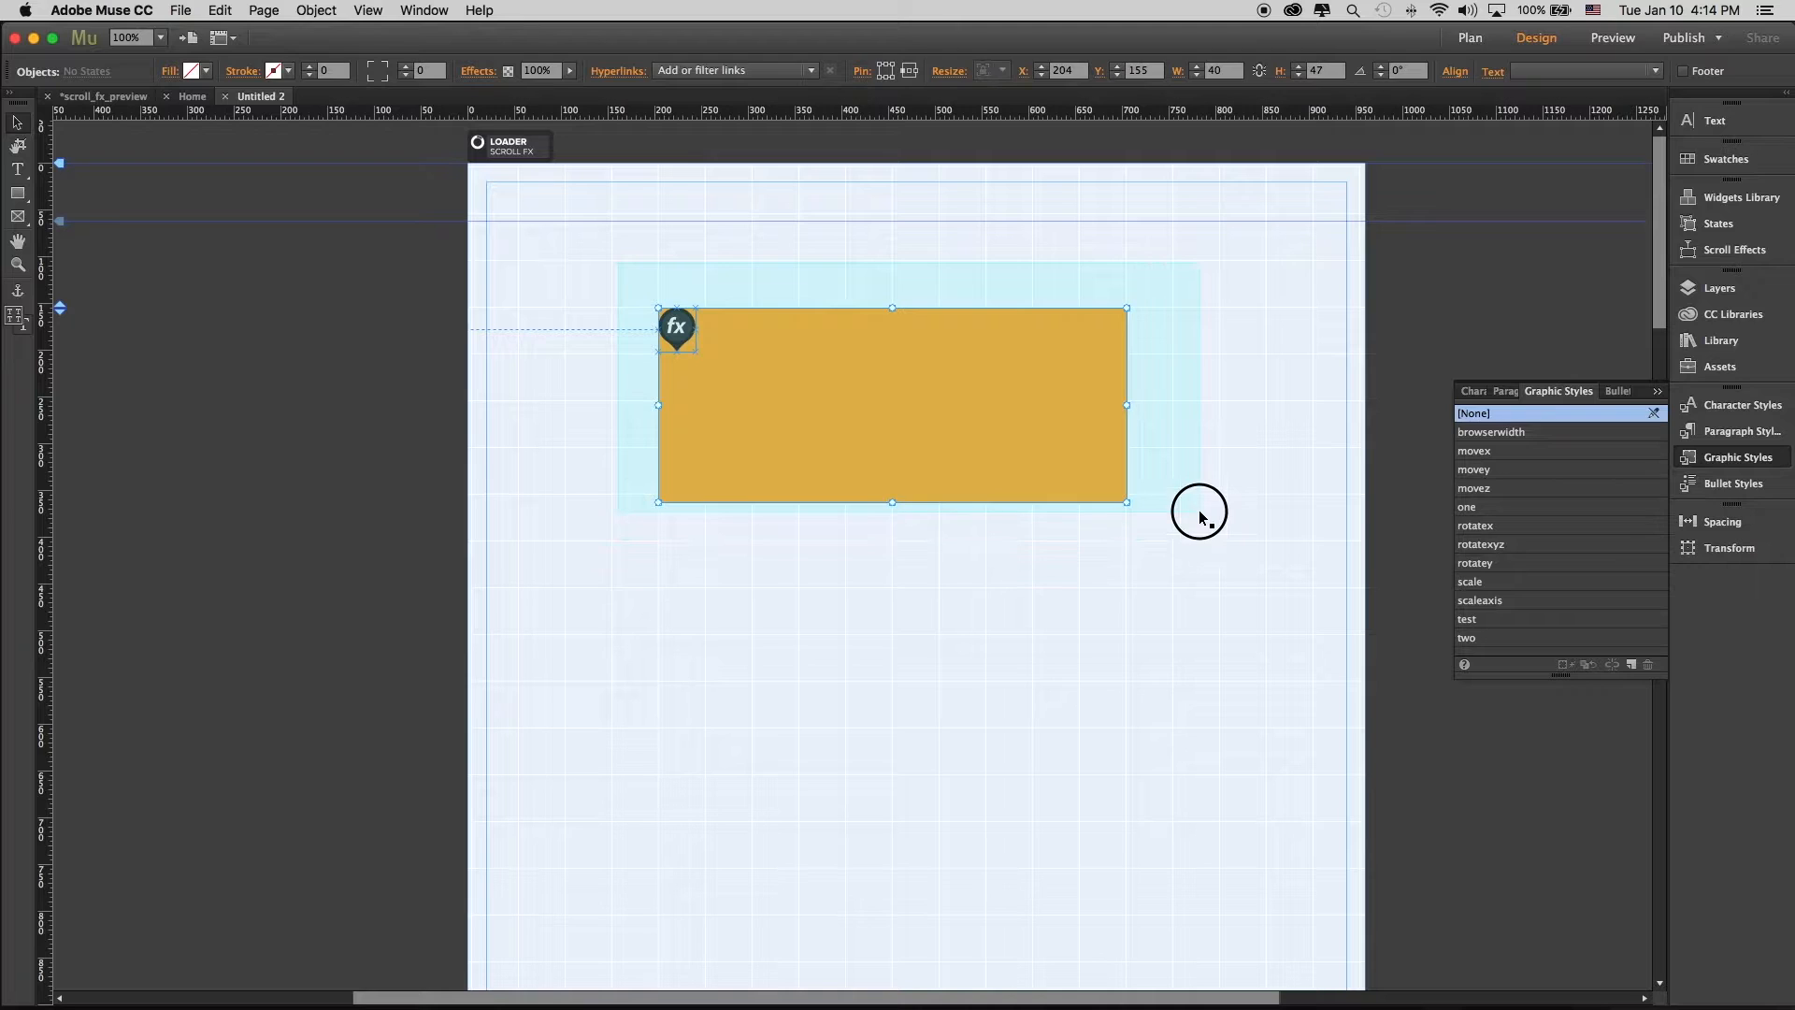
pyautogui.moveTo(960, 338); pyautogui.dragTo(929, 776)
pyautogui.scroll(-5, 1165, 795)
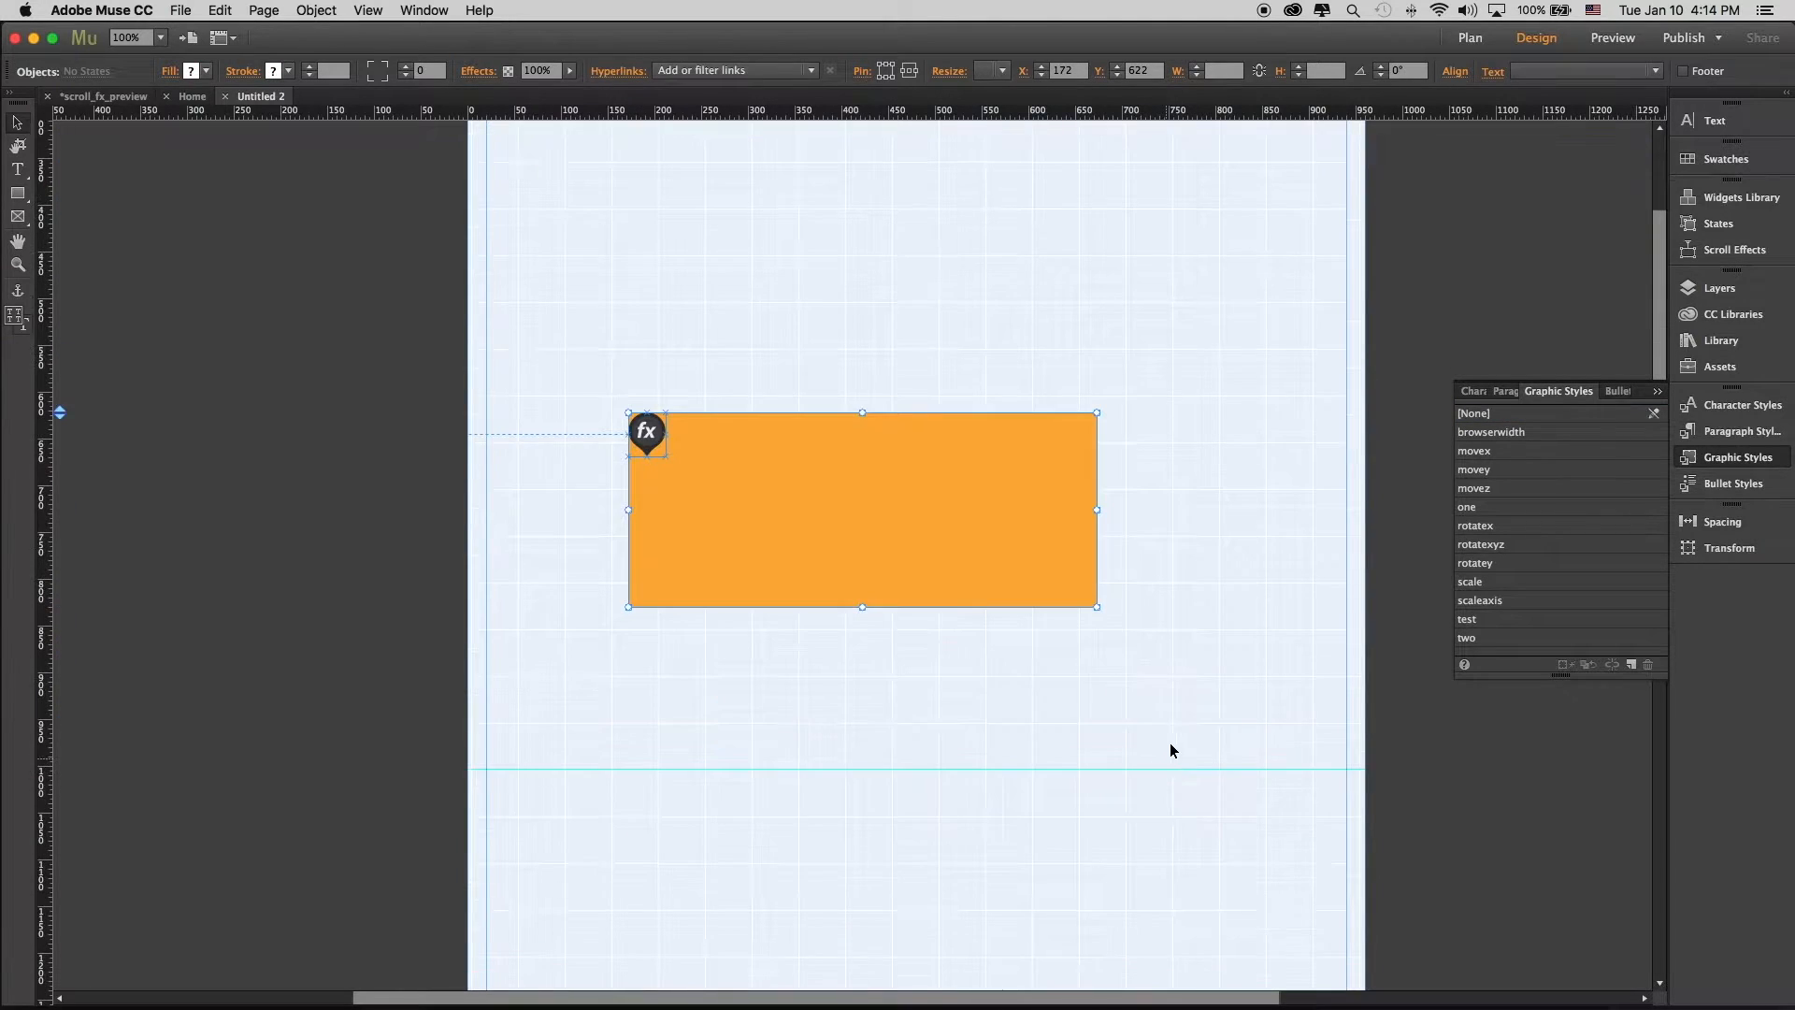
pyautogui.scroll(-2, 1170, 745)
pyautogui.moveTo(951, 381); pyautogui.dragTo(999, 738)
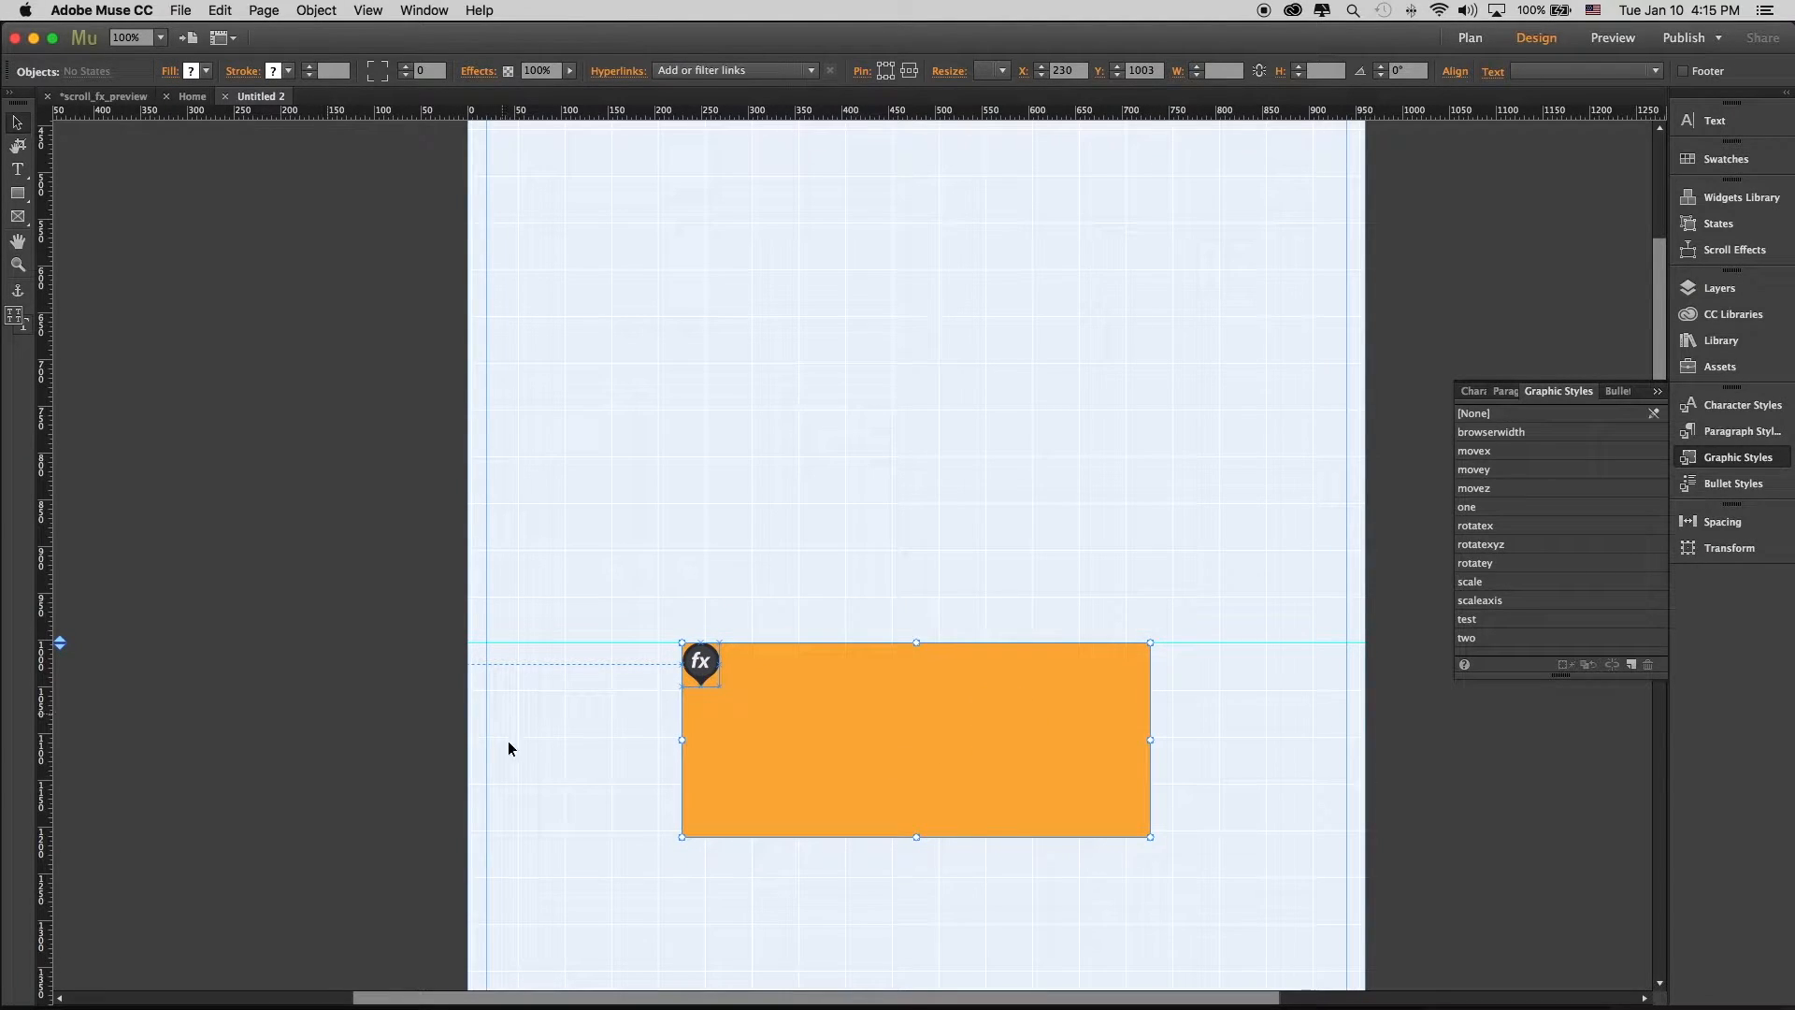
# Set the Scroll FX instance's scroll boundary to start at 0 and end at 1
pyautogui.click(694, 670)
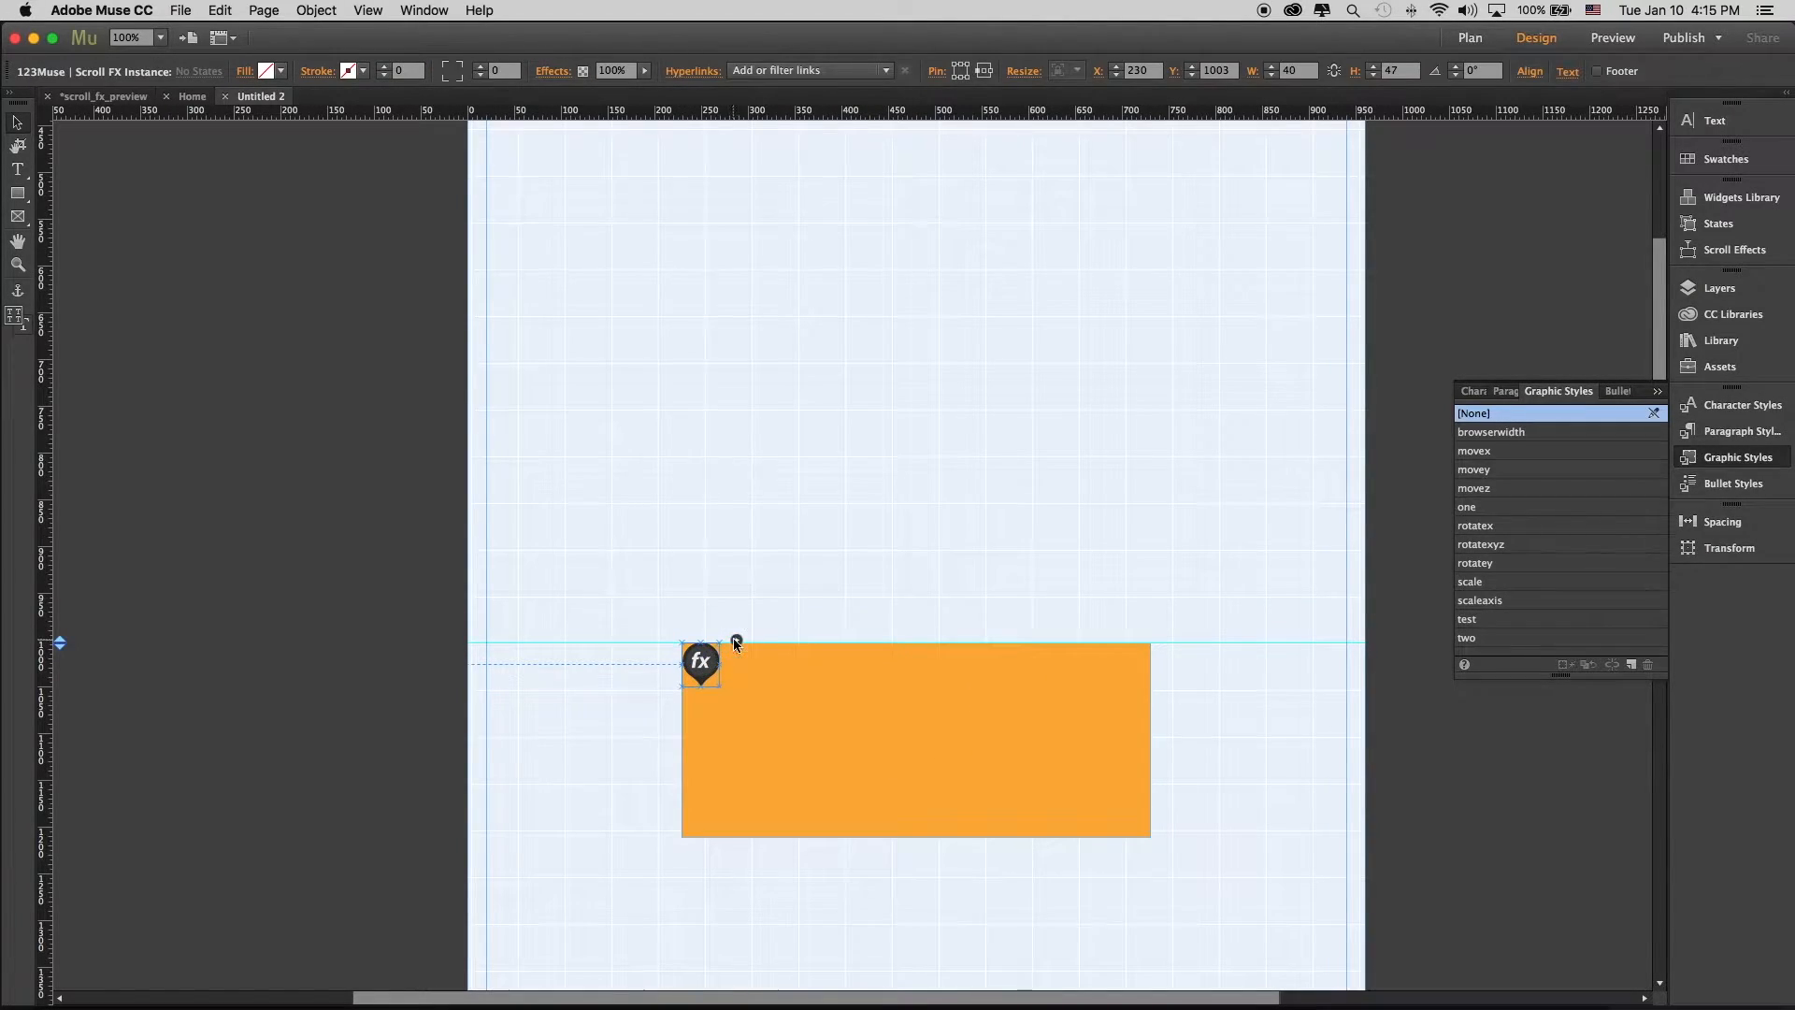
pyautogui.click(736, 641)
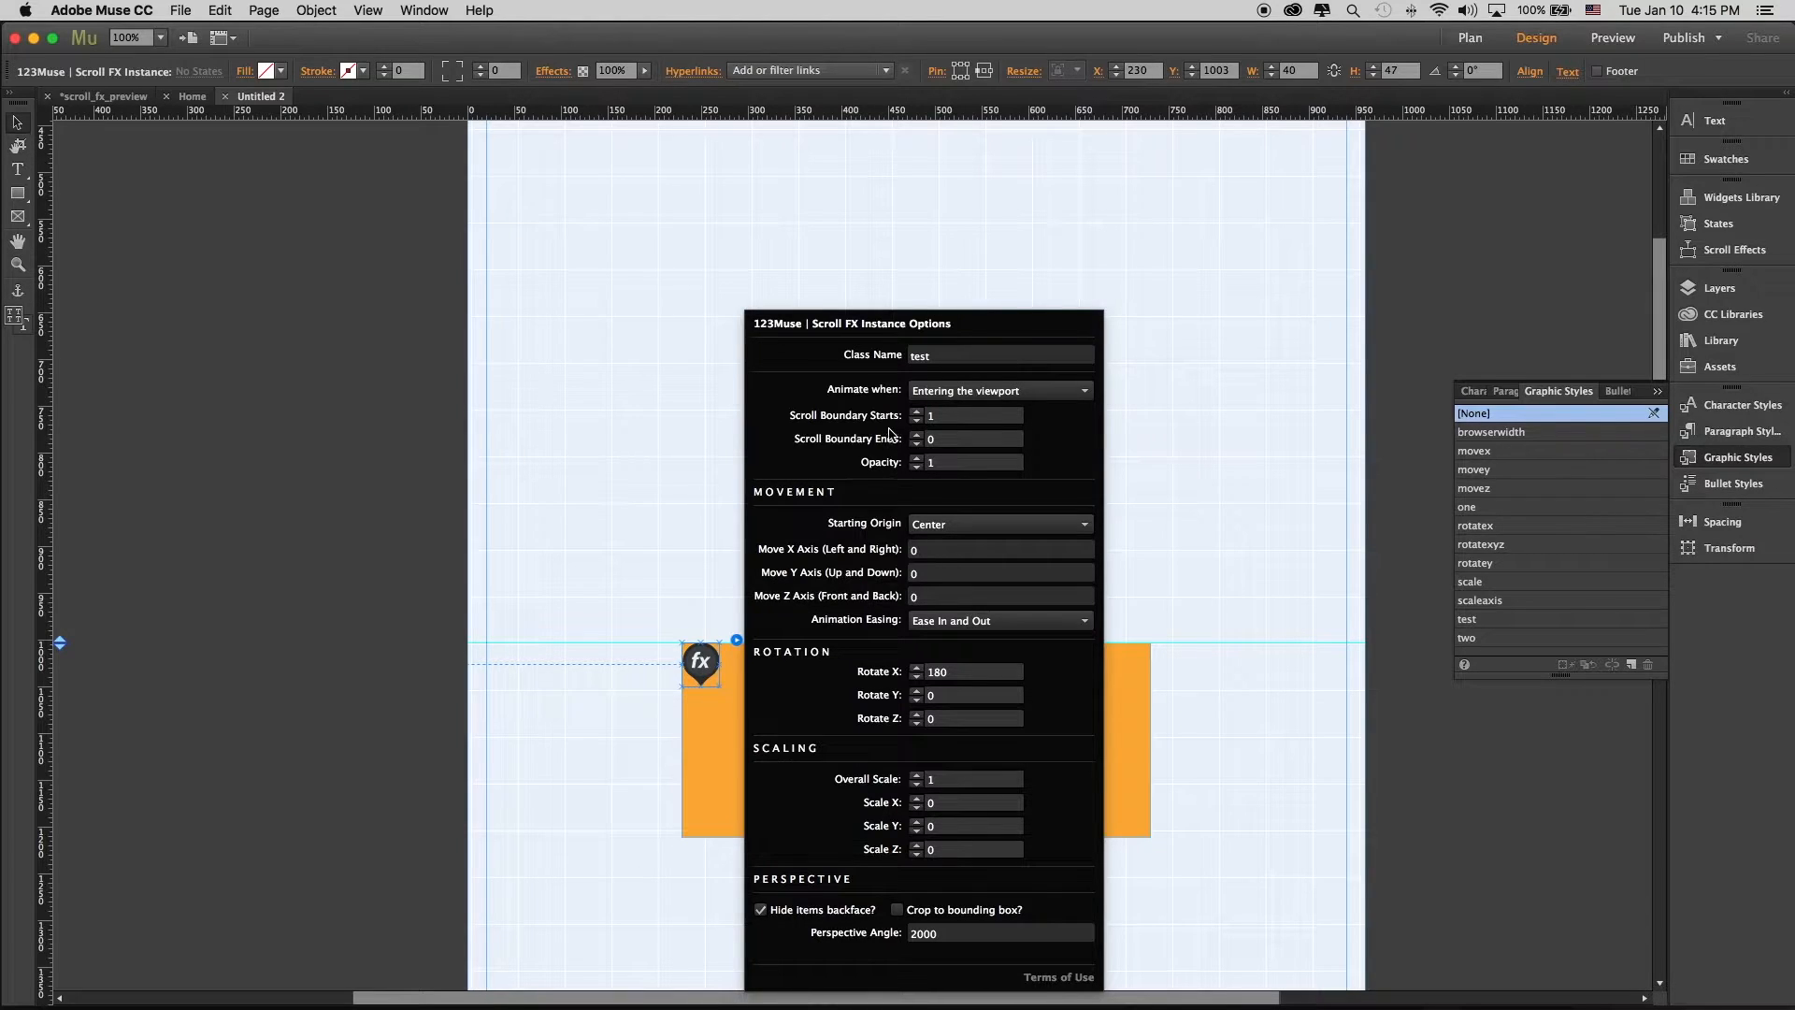
pyautogui.click(921, 417)
pyautogui.click(946, 437)
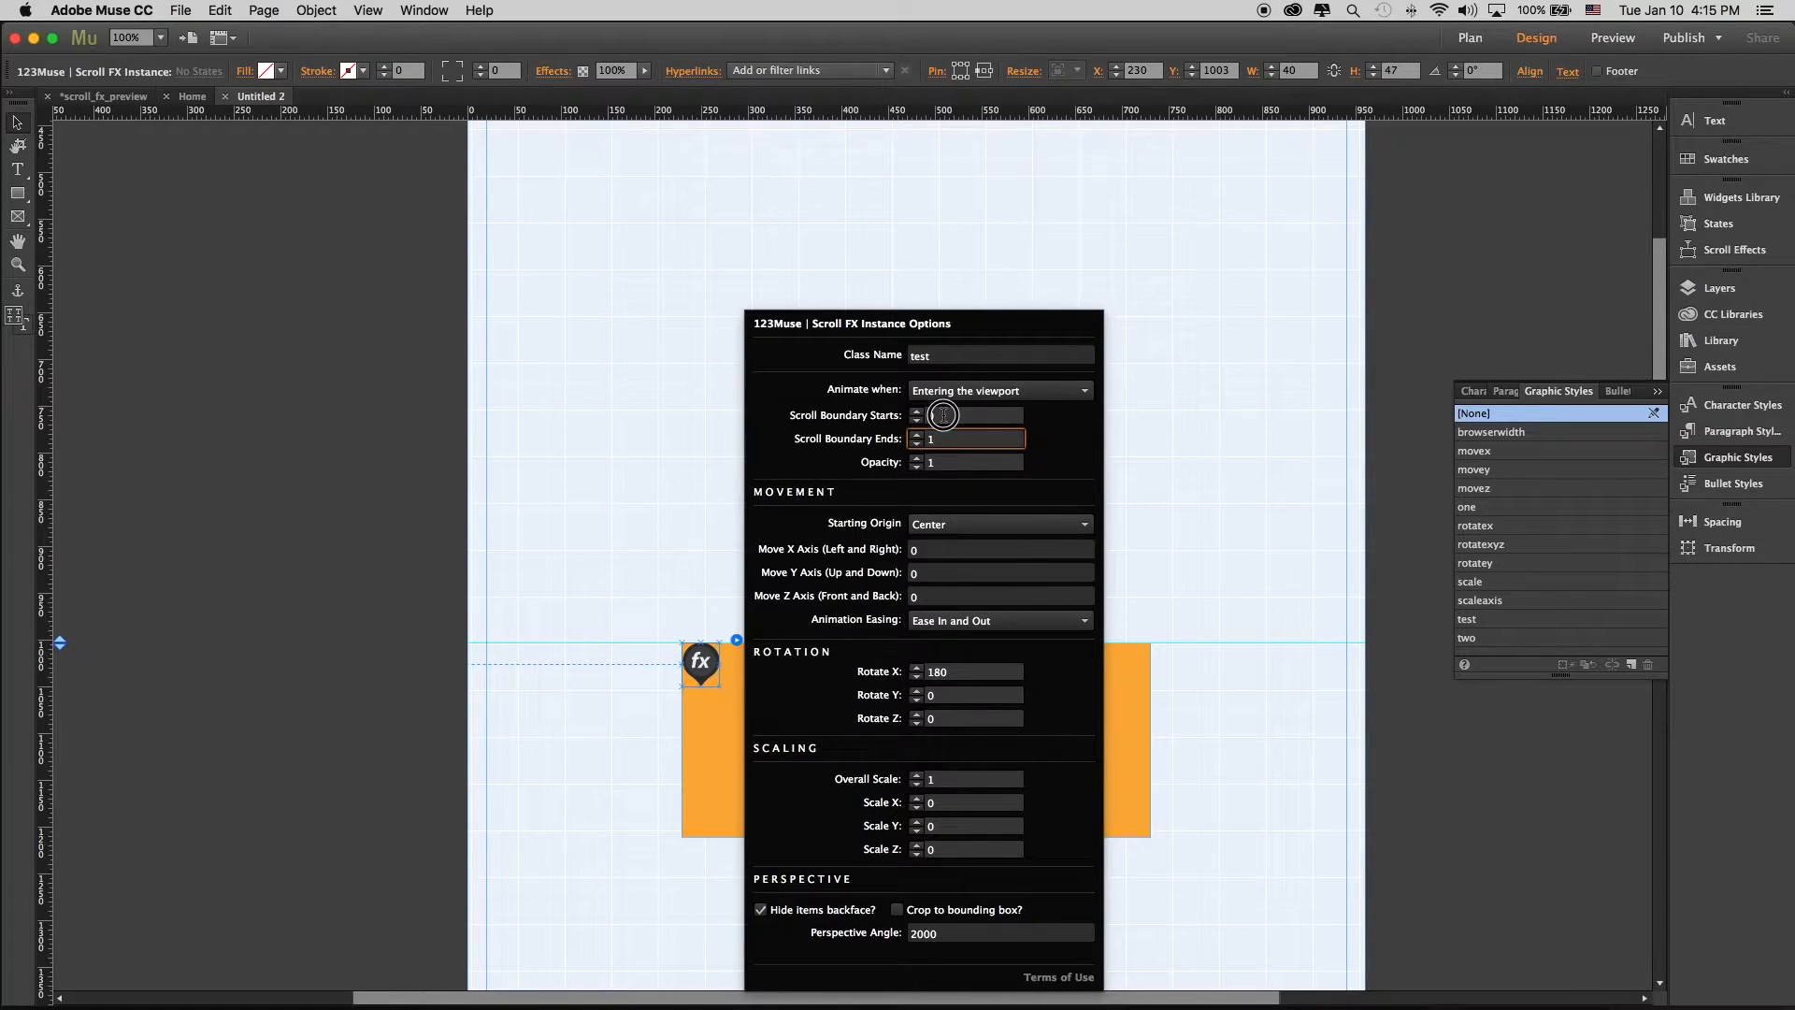
pyautogui.click(945, 415)
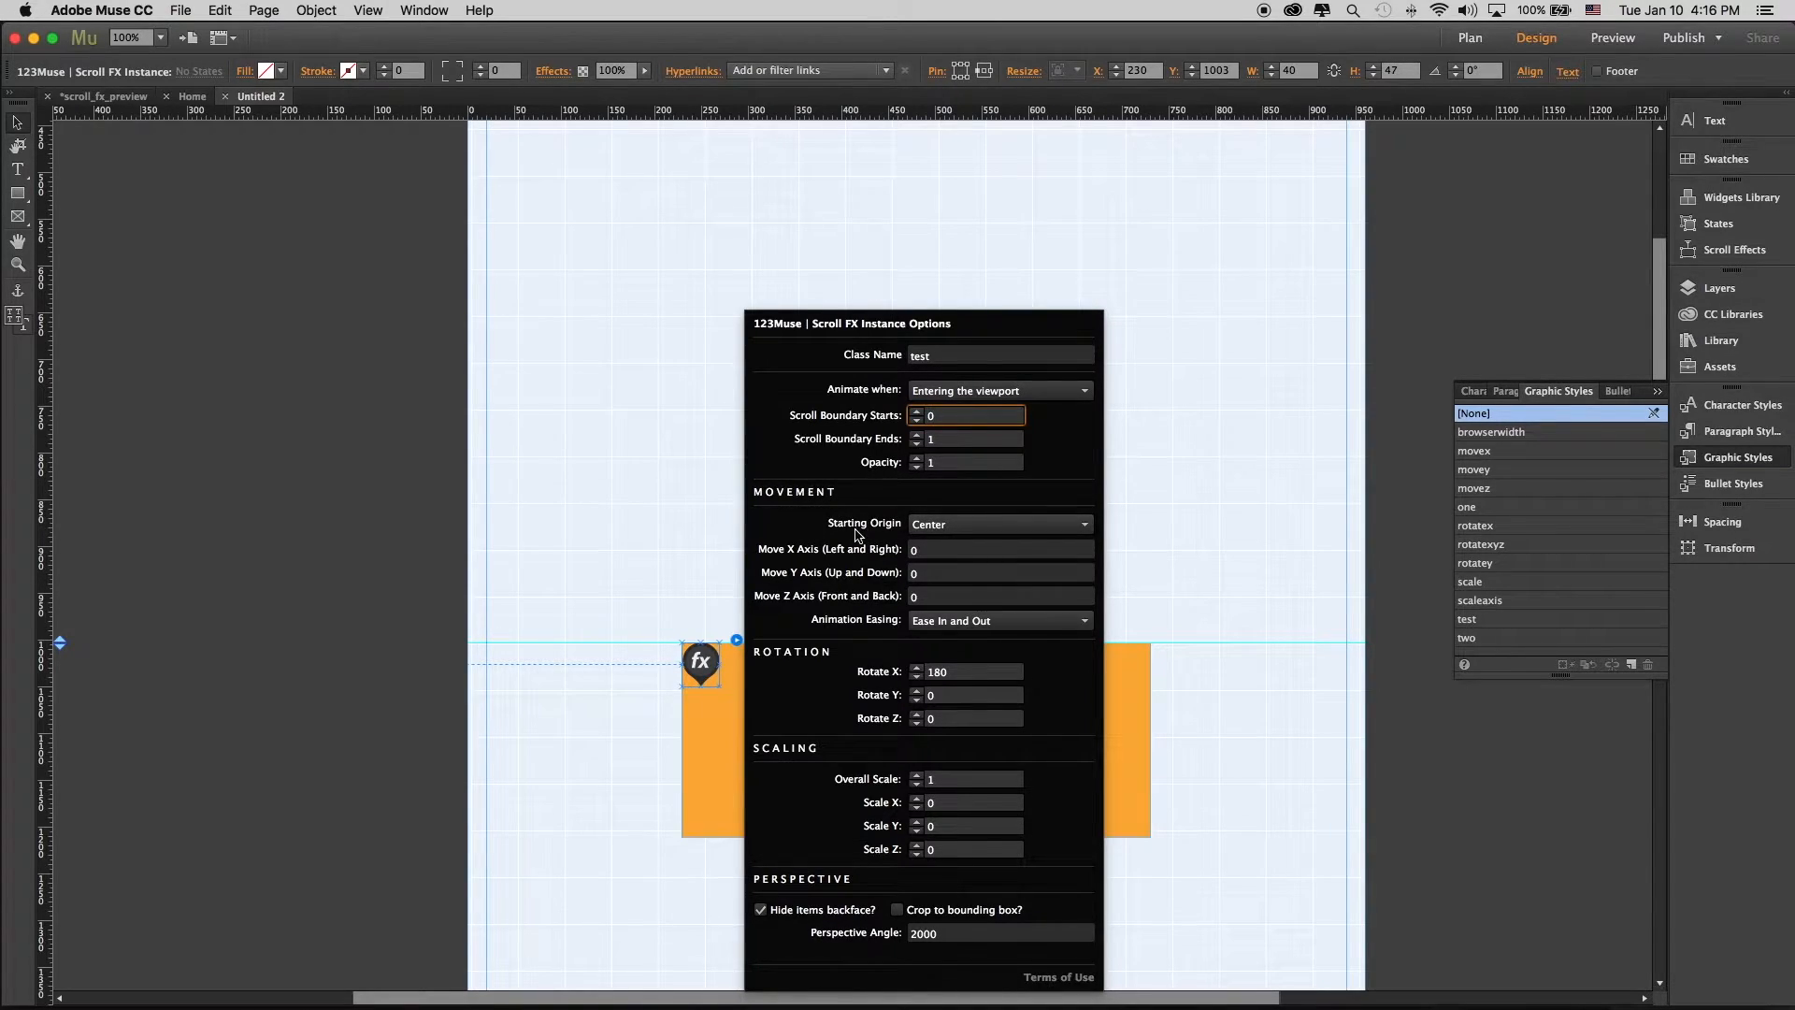
# Set the instance's starting origin to Top and review the animation easing choices, keeping Ease In and Out
pyautogui.click(954, 526)
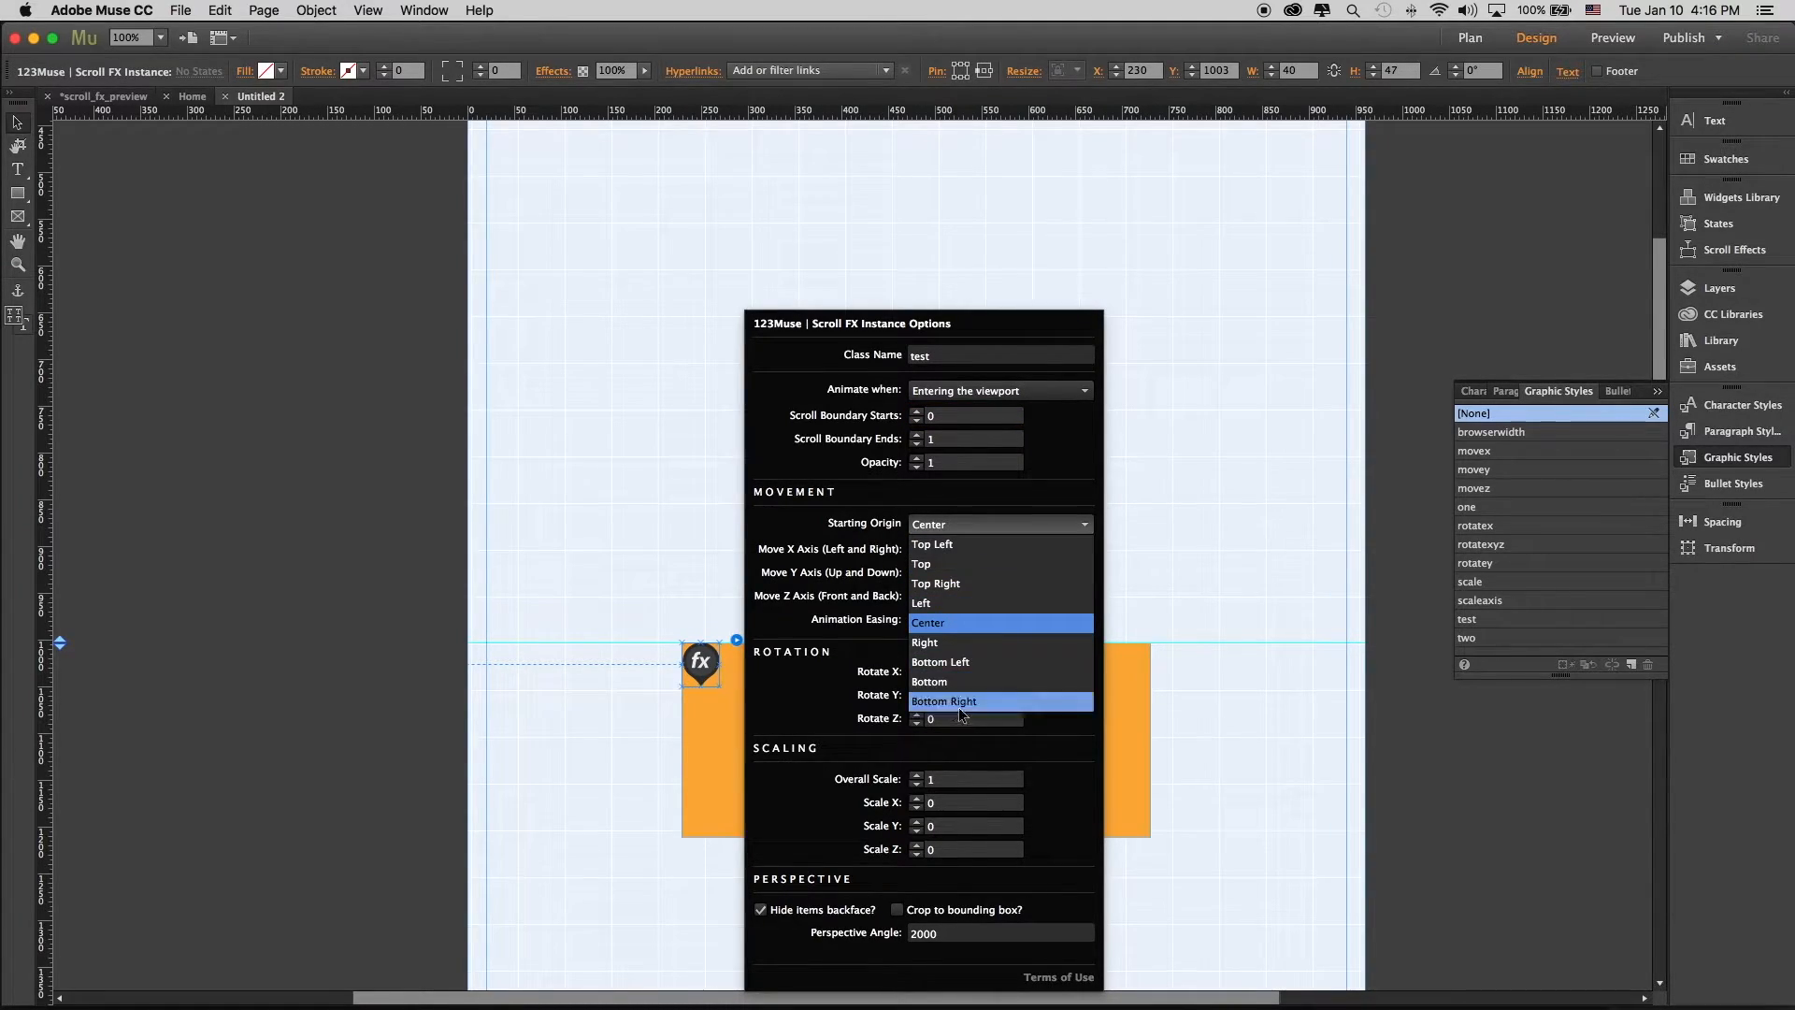
pyautogui.click(969, 567)
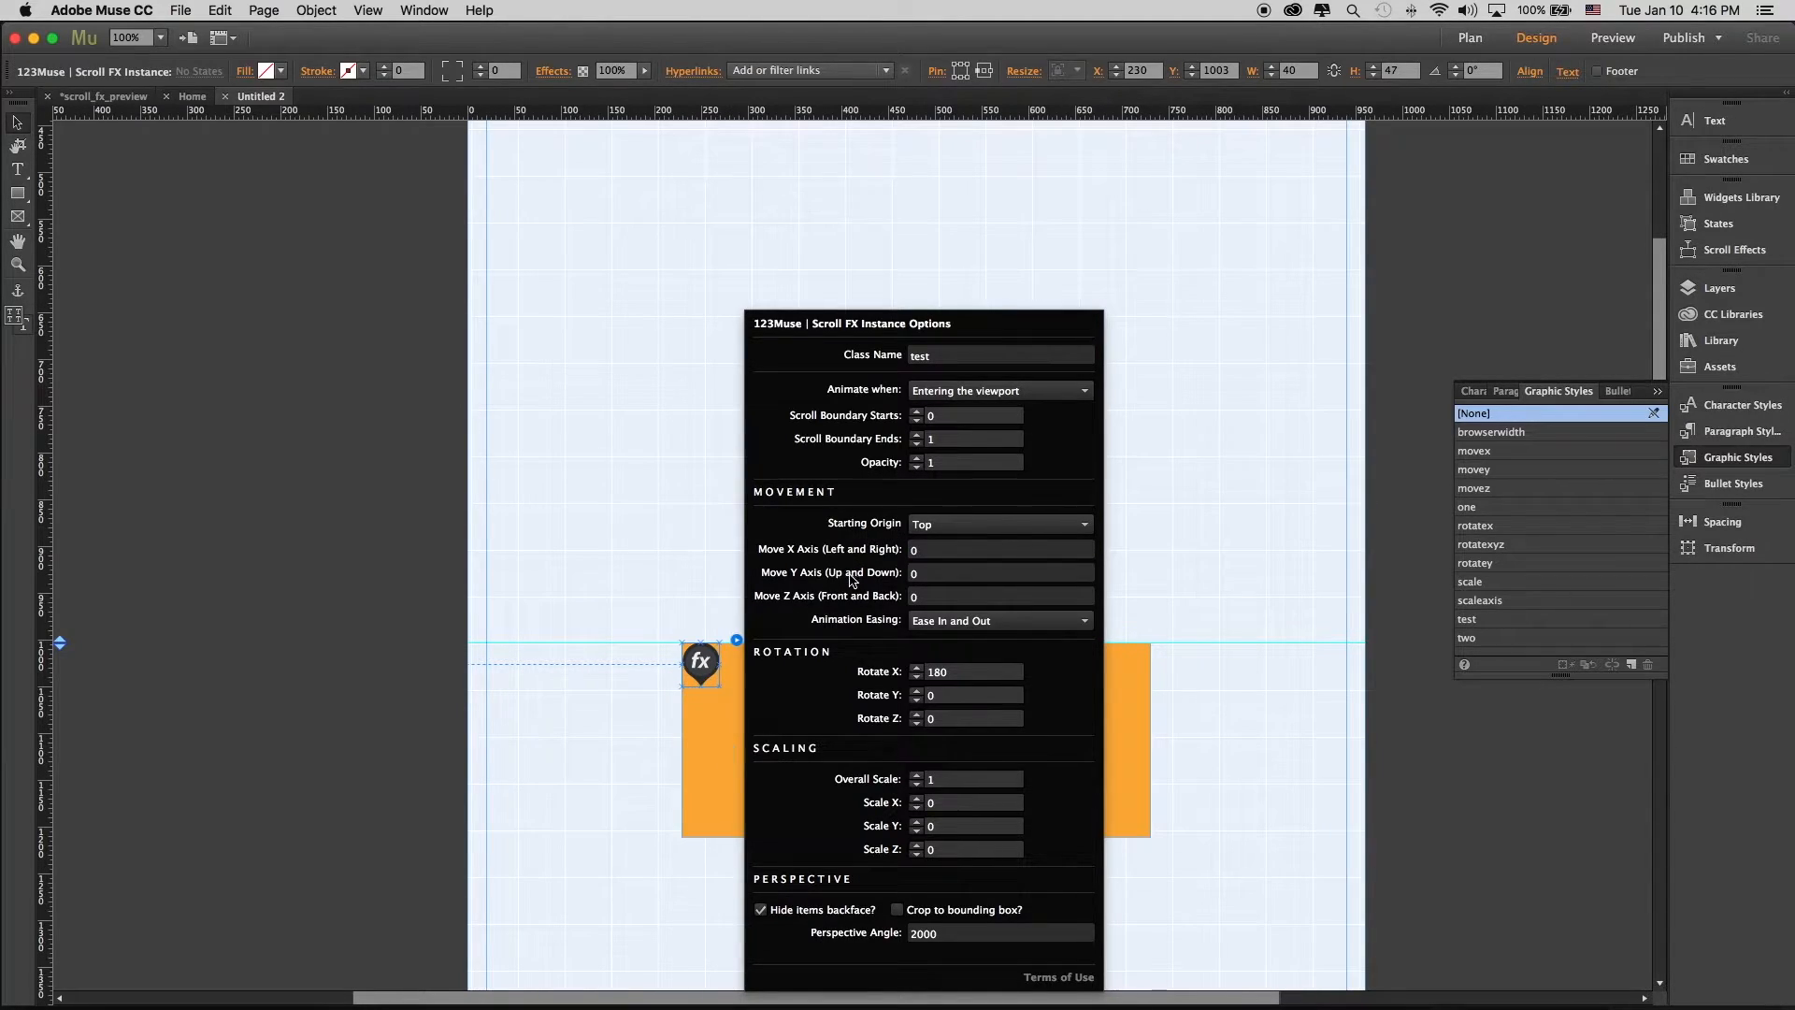
pyautogui.click(948, 622)
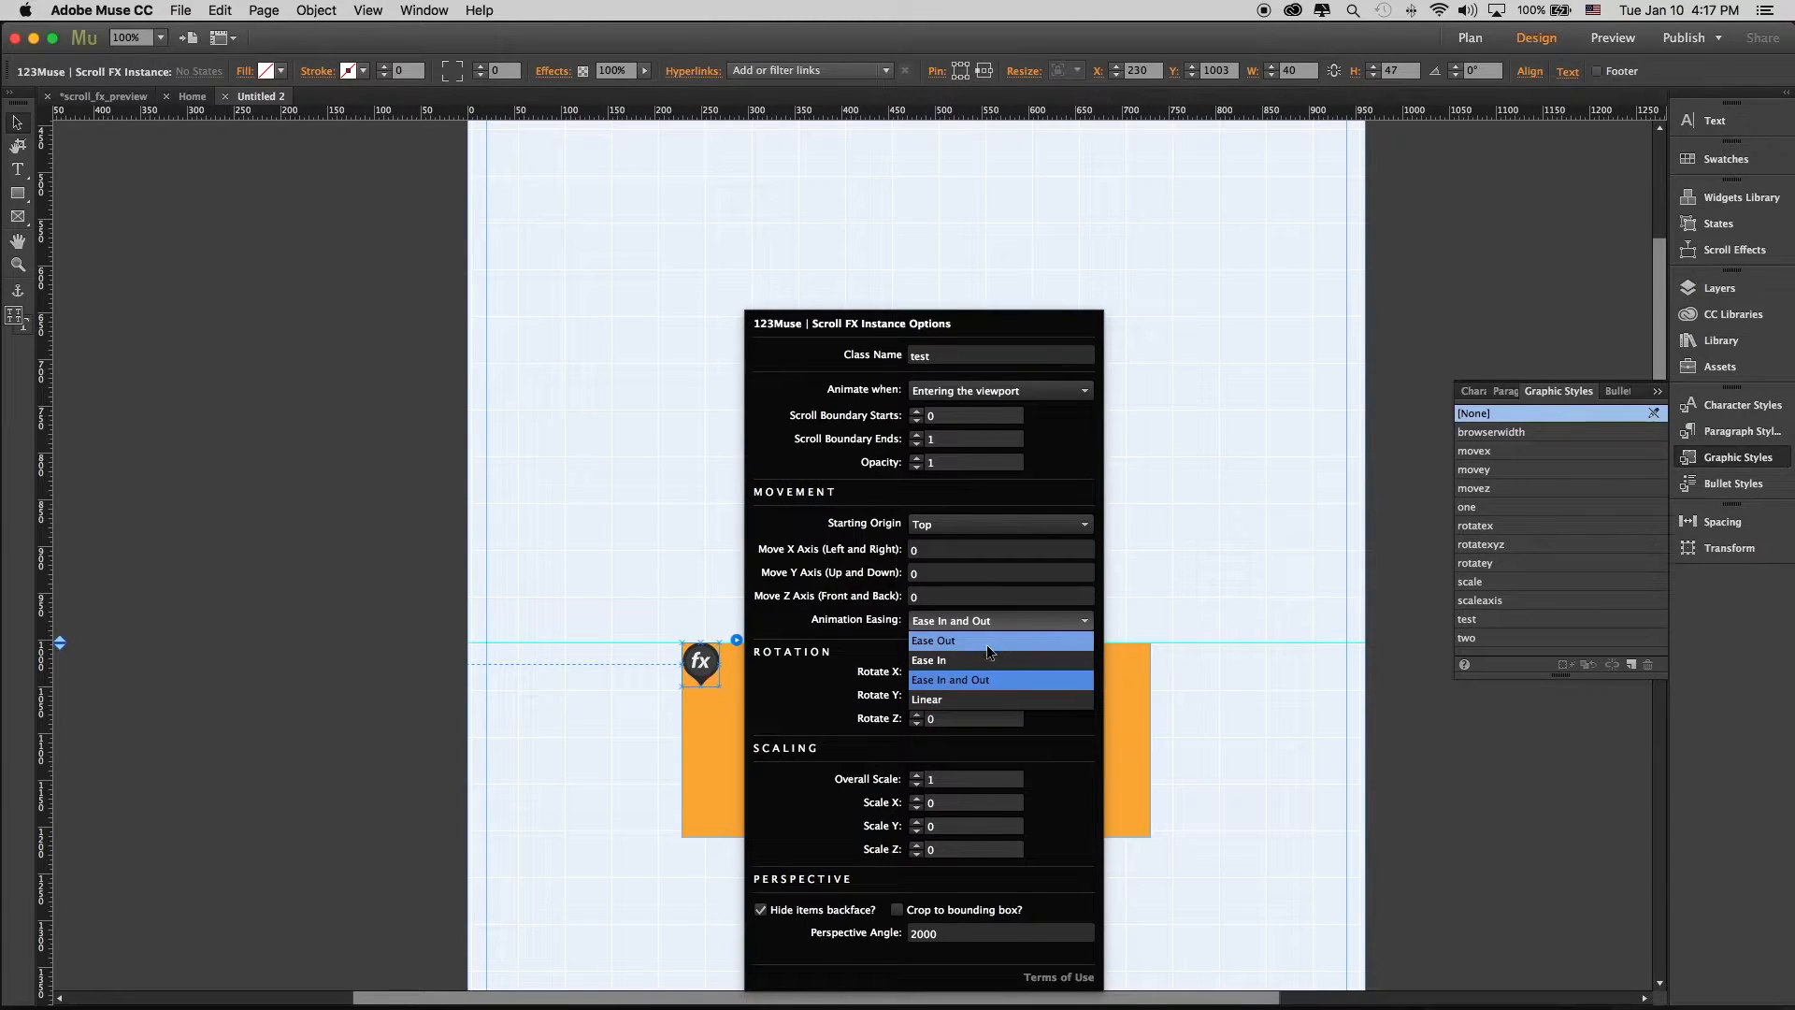
pyautogui.click(802, 528)
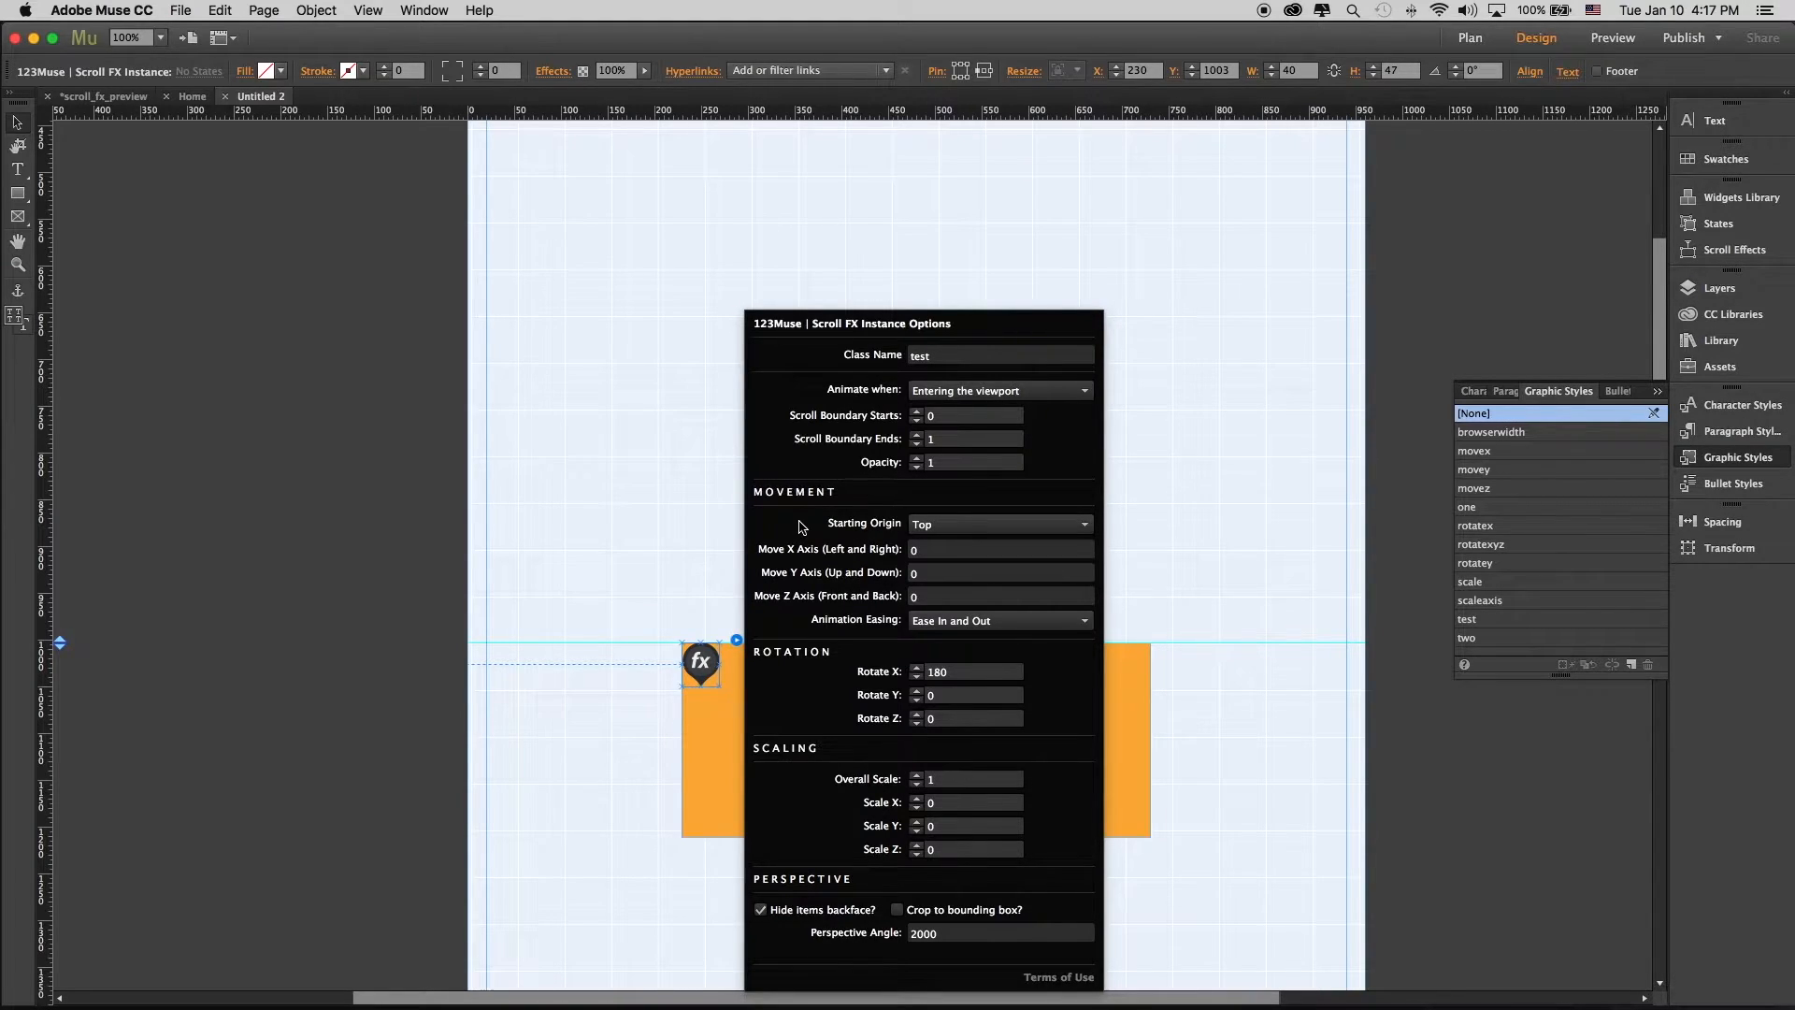
# Set the instance's Rotate X to 0 and Rotate Z to 180, and close the widget options
pyautogui.doubleClick(956, 674)
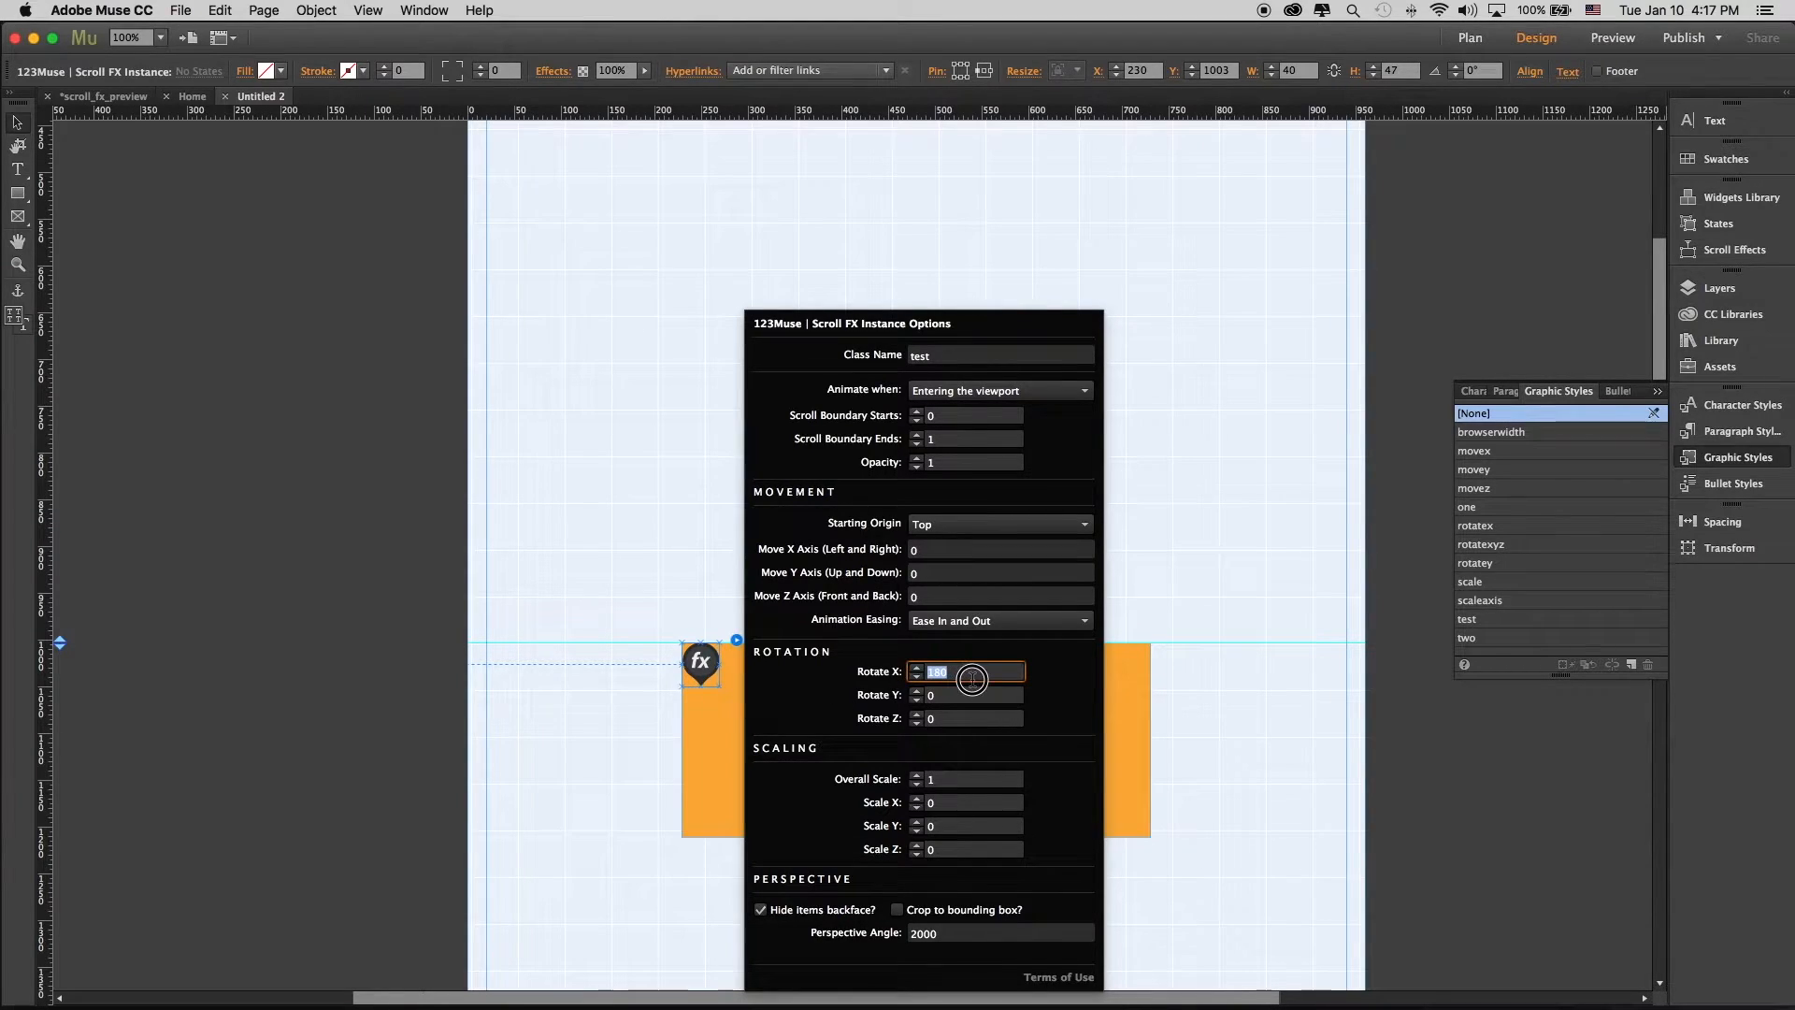
pyautogui.write('0')
pyautogui.press('Tab')
pyautogui.press('Tab')
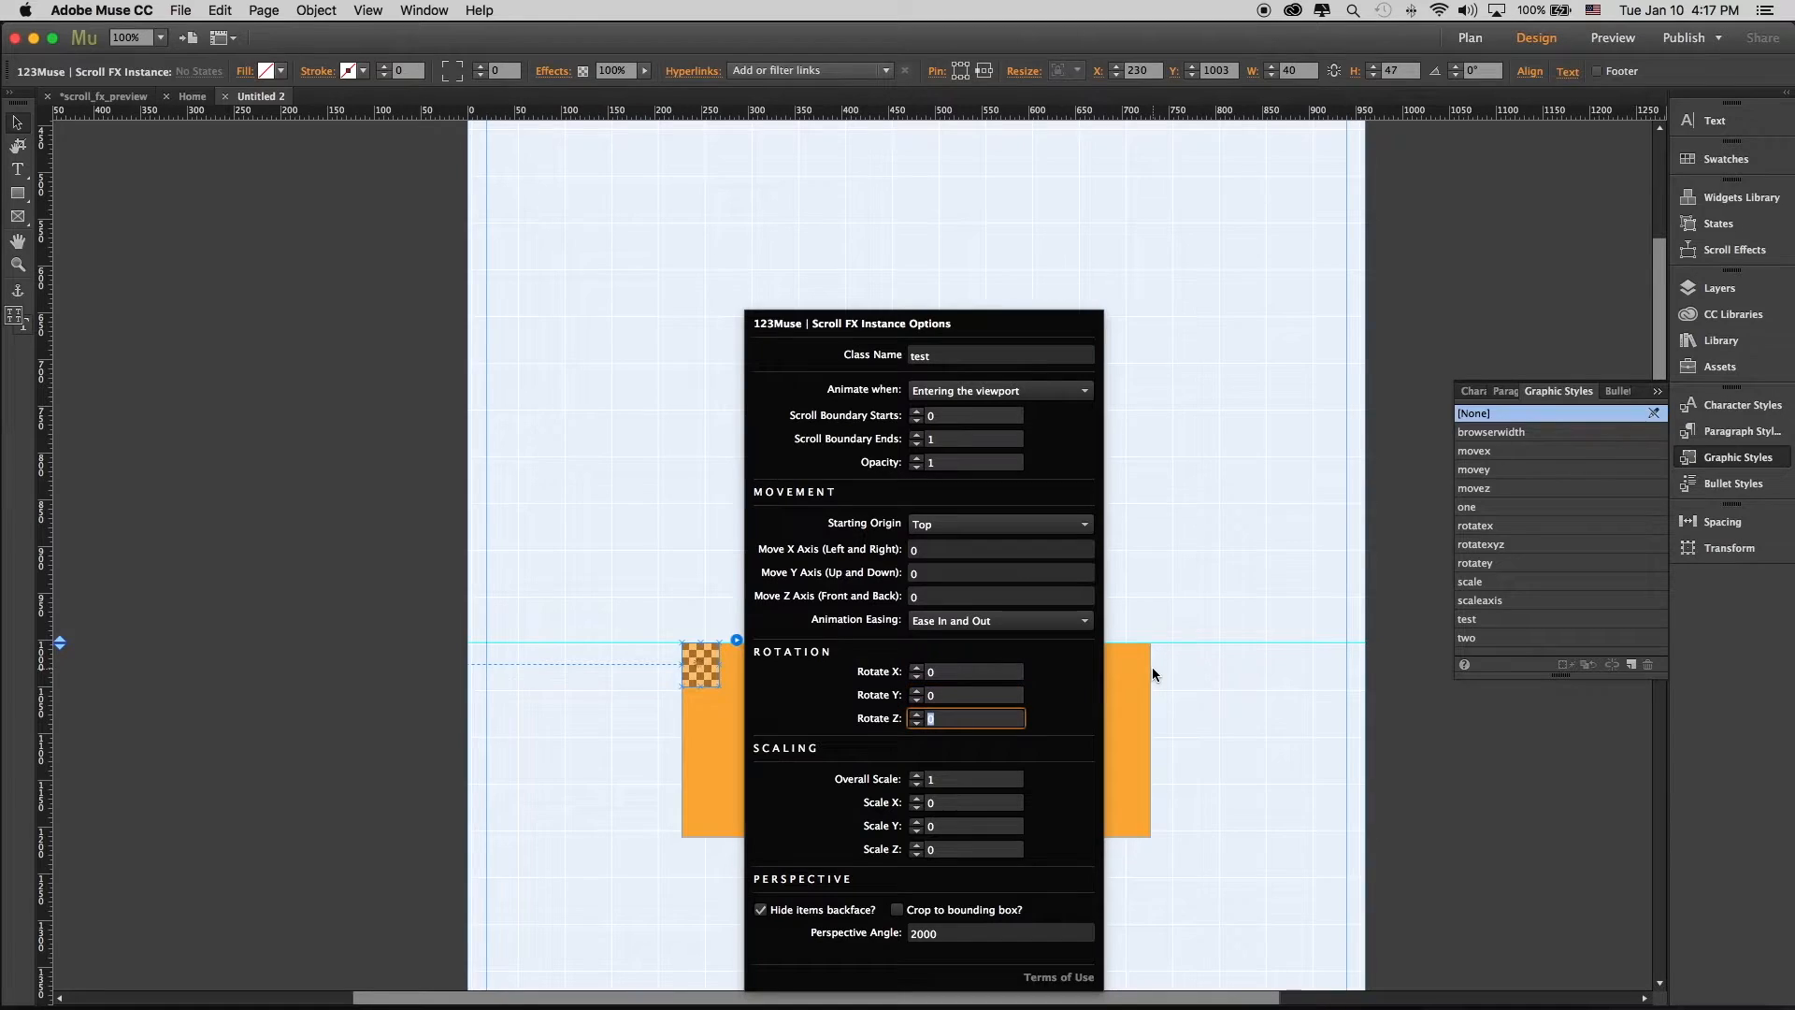
pyautogui.write('180')
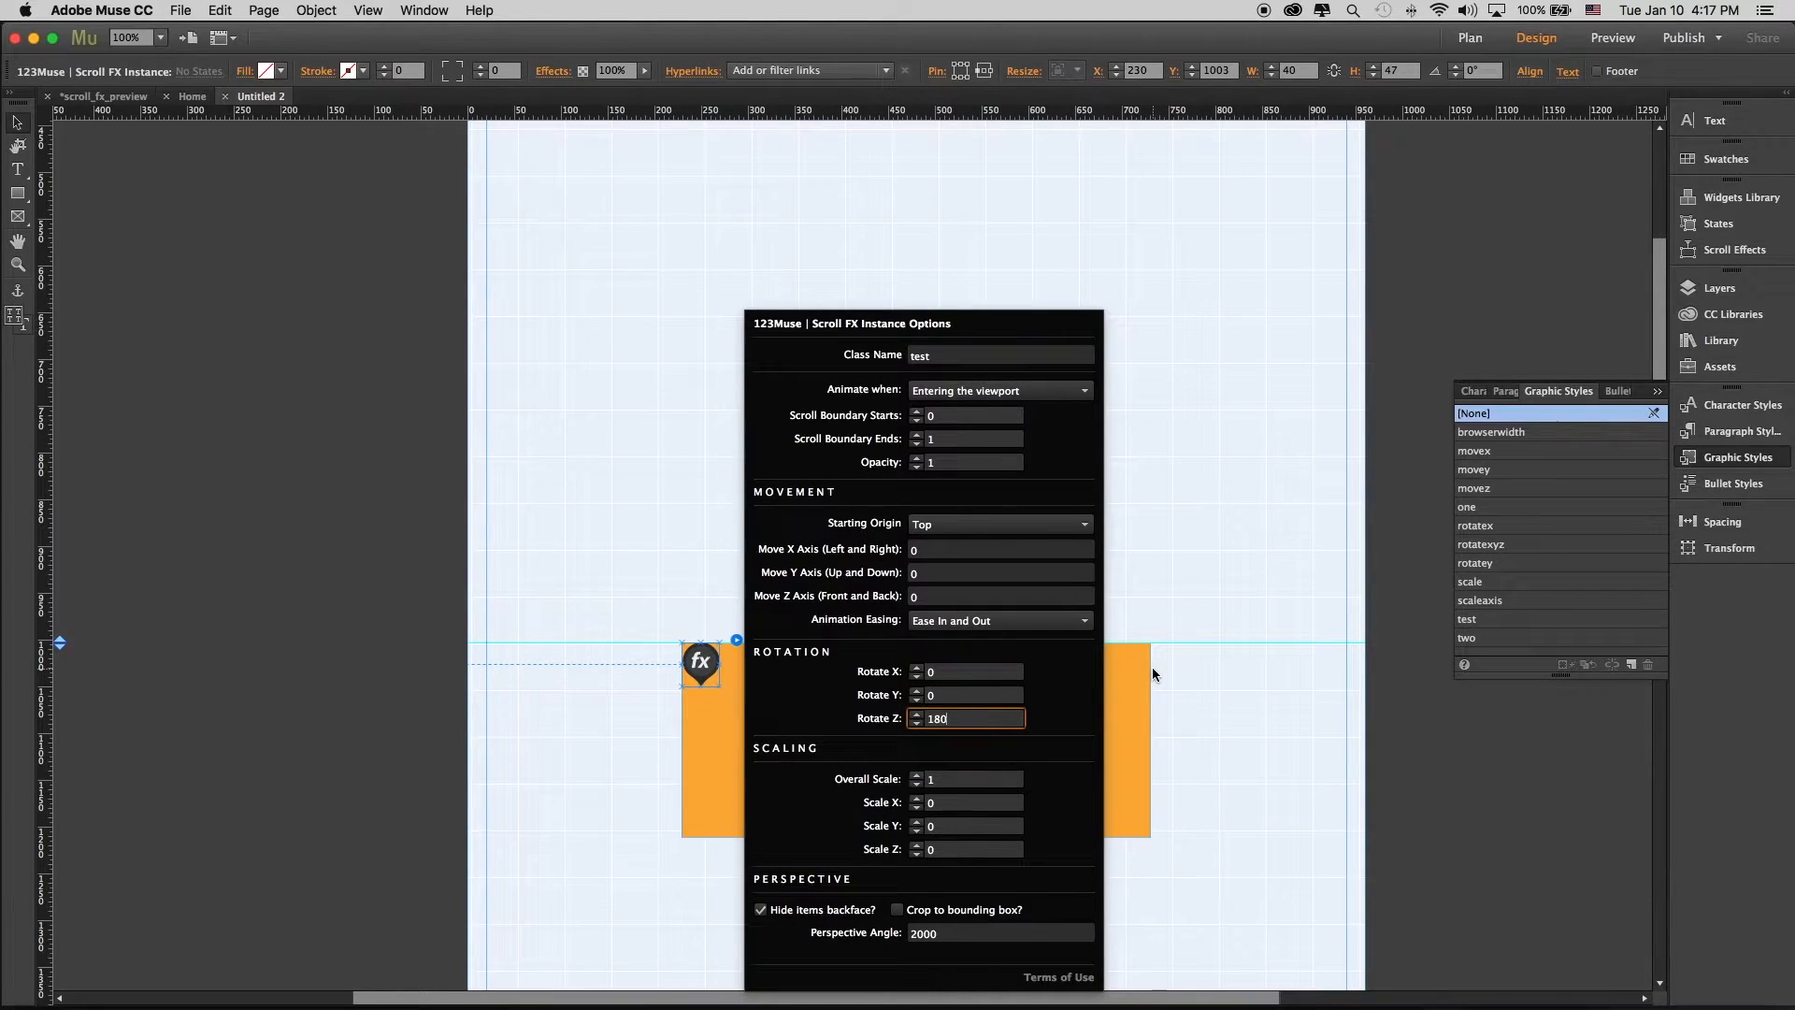
pyautogui.press('Tab')
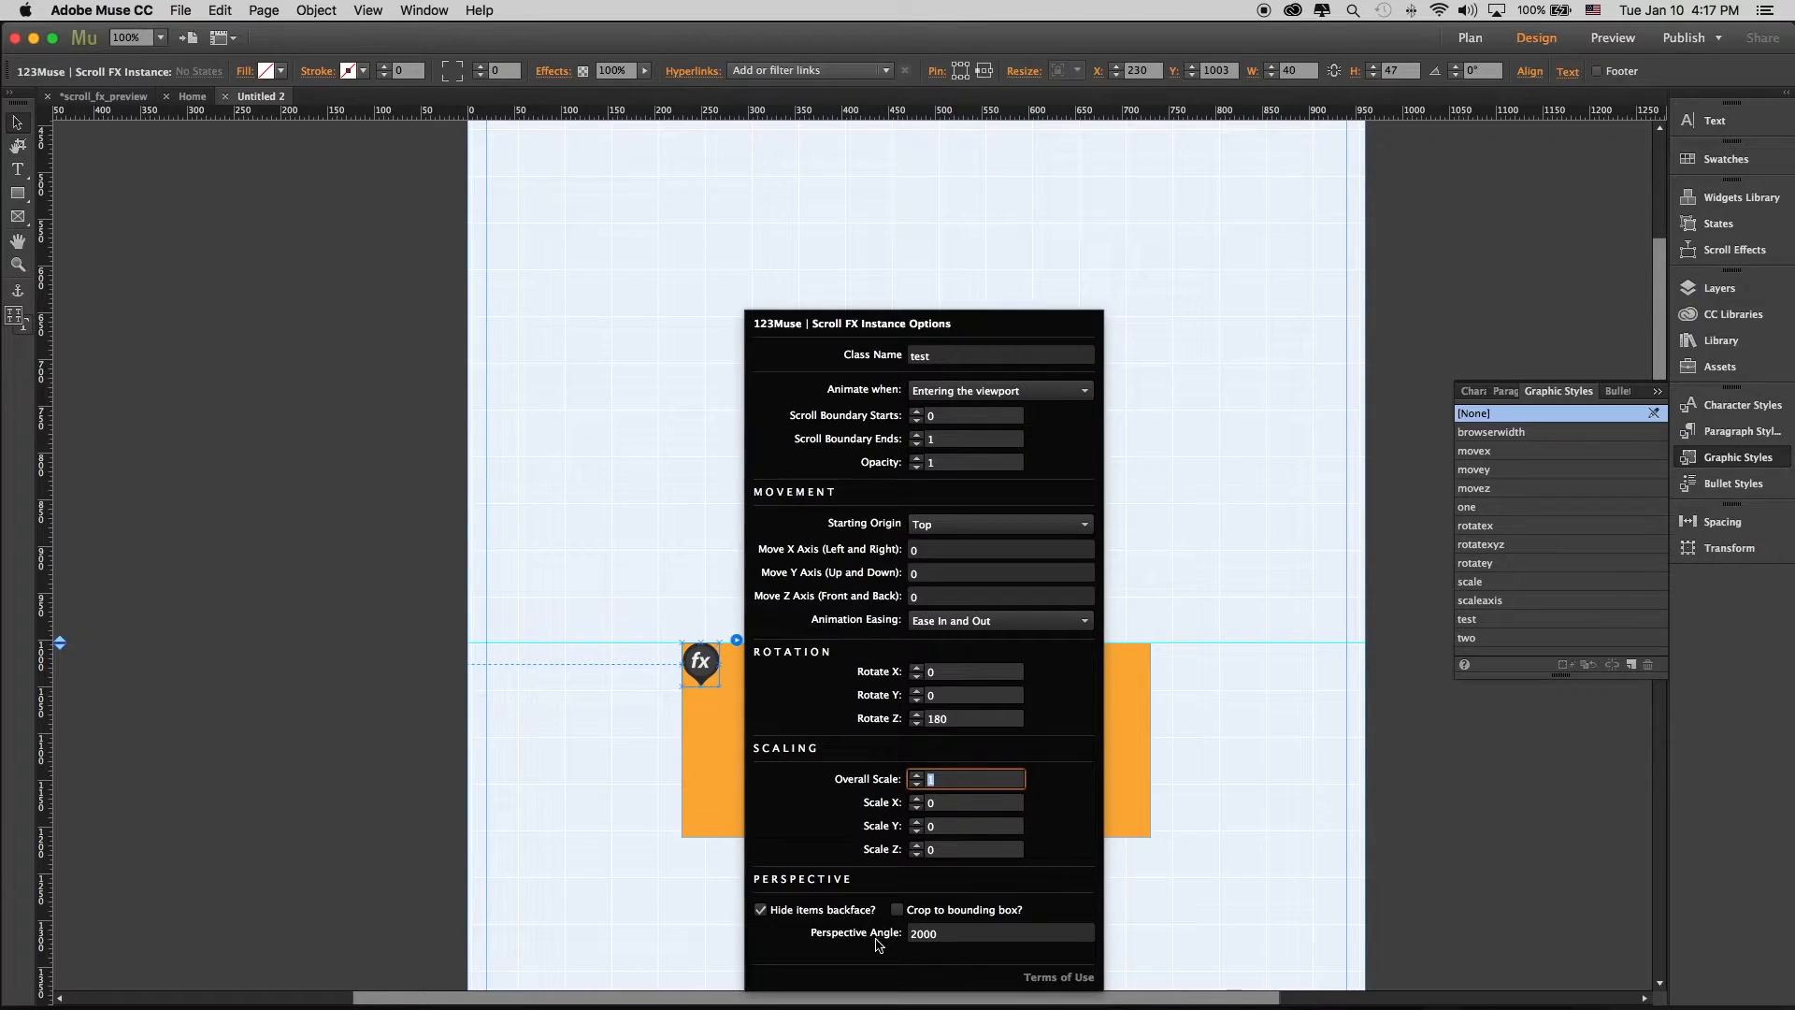
pyautogui.click(1293, 765)
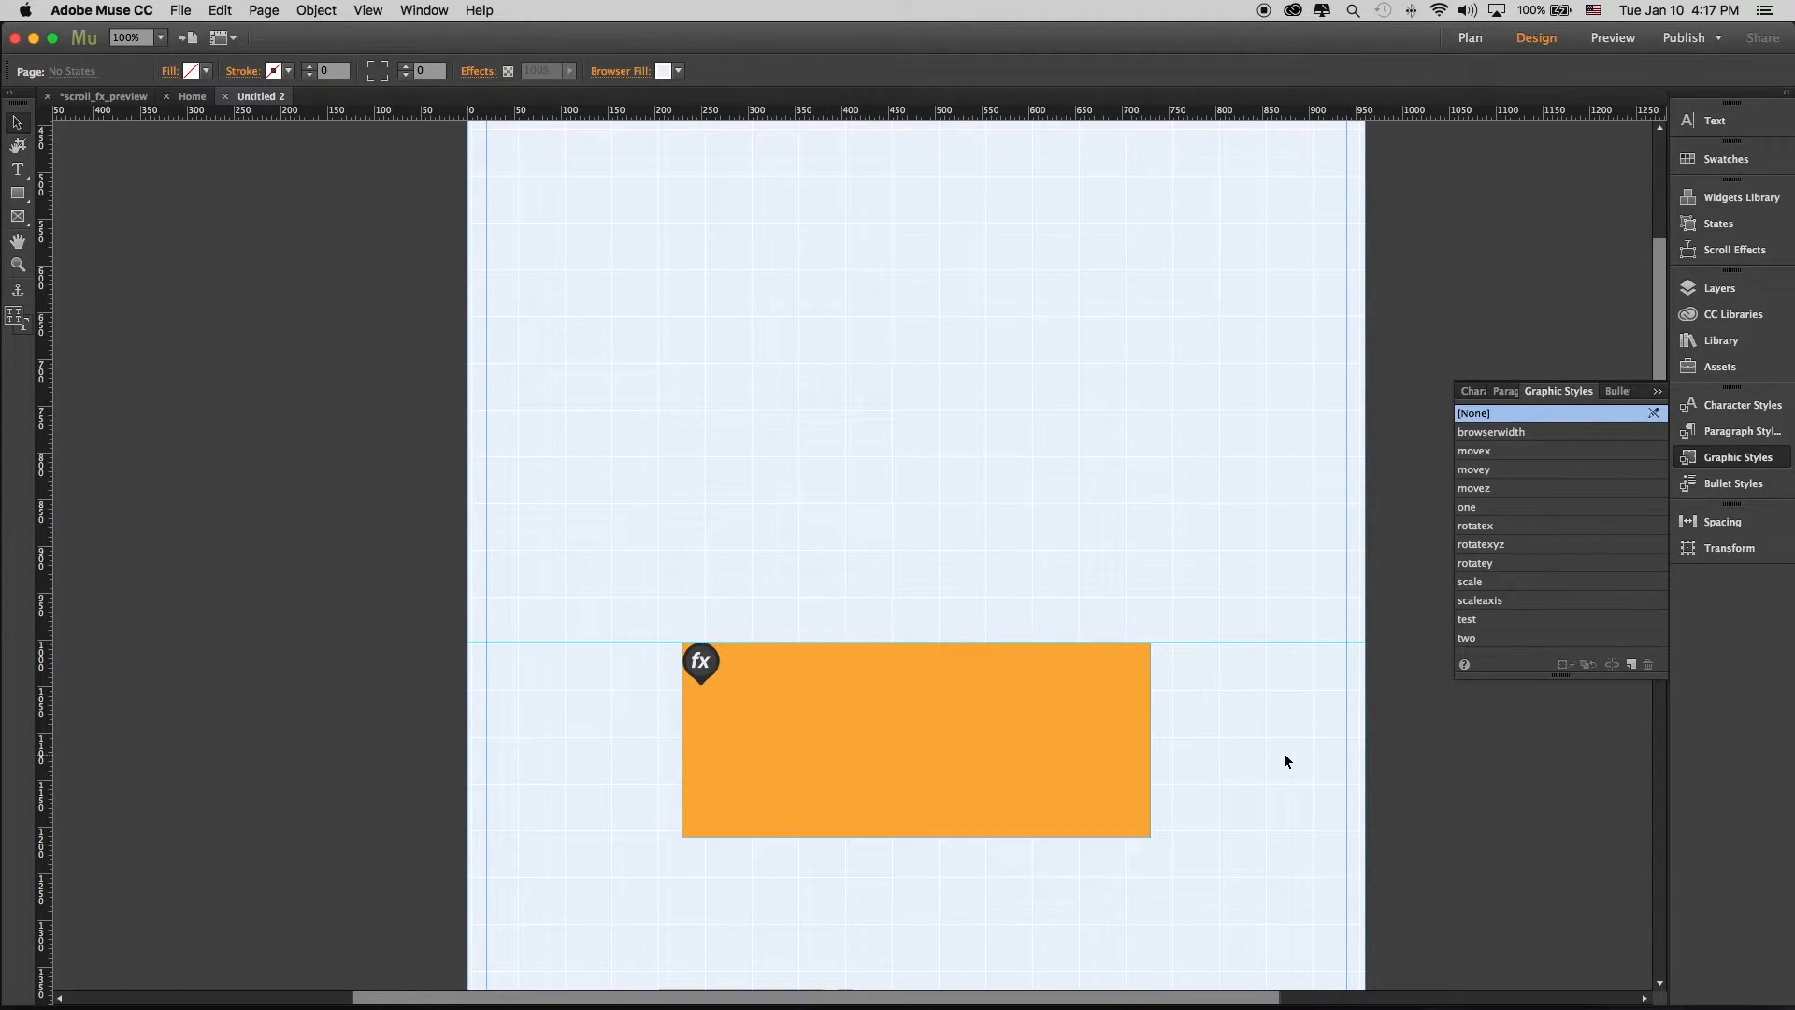
# Preview the page in the browser, scroll down and back up to examine the rectangle's animation, and minimise the preview
pyautogui.scroll(3, 1284, 760)
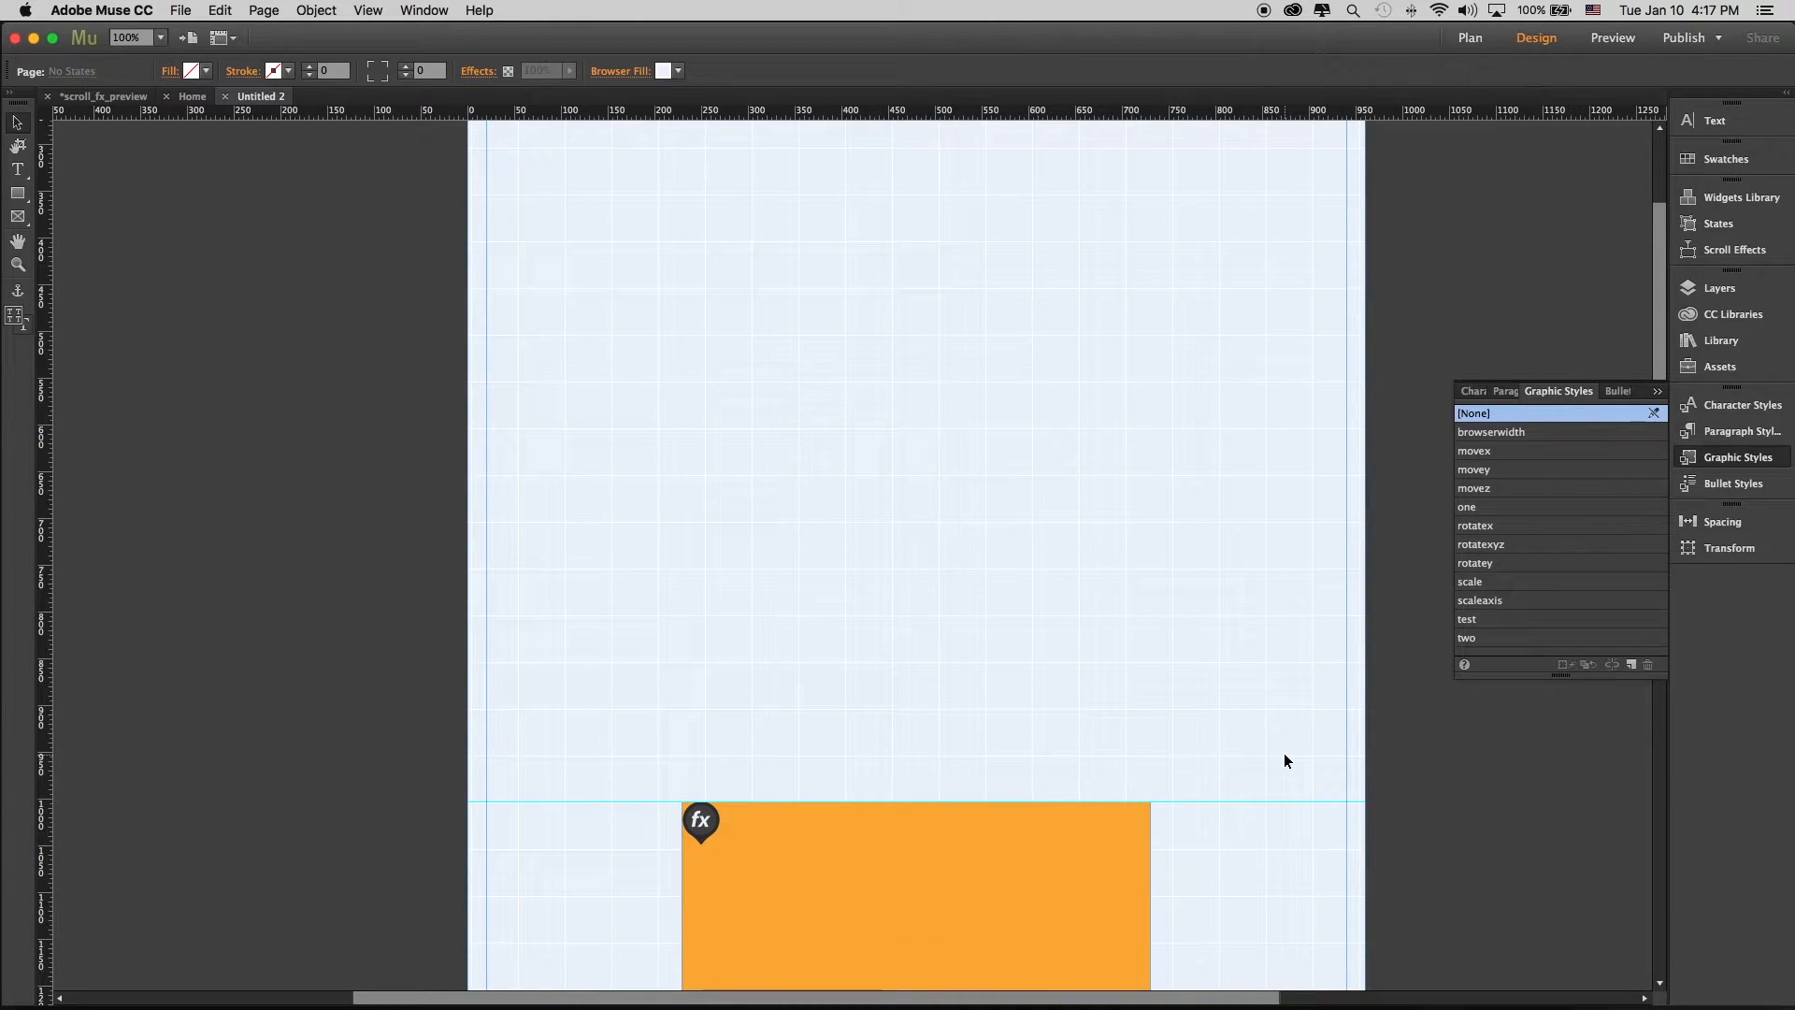
pyautogui.press('super+shift+e')
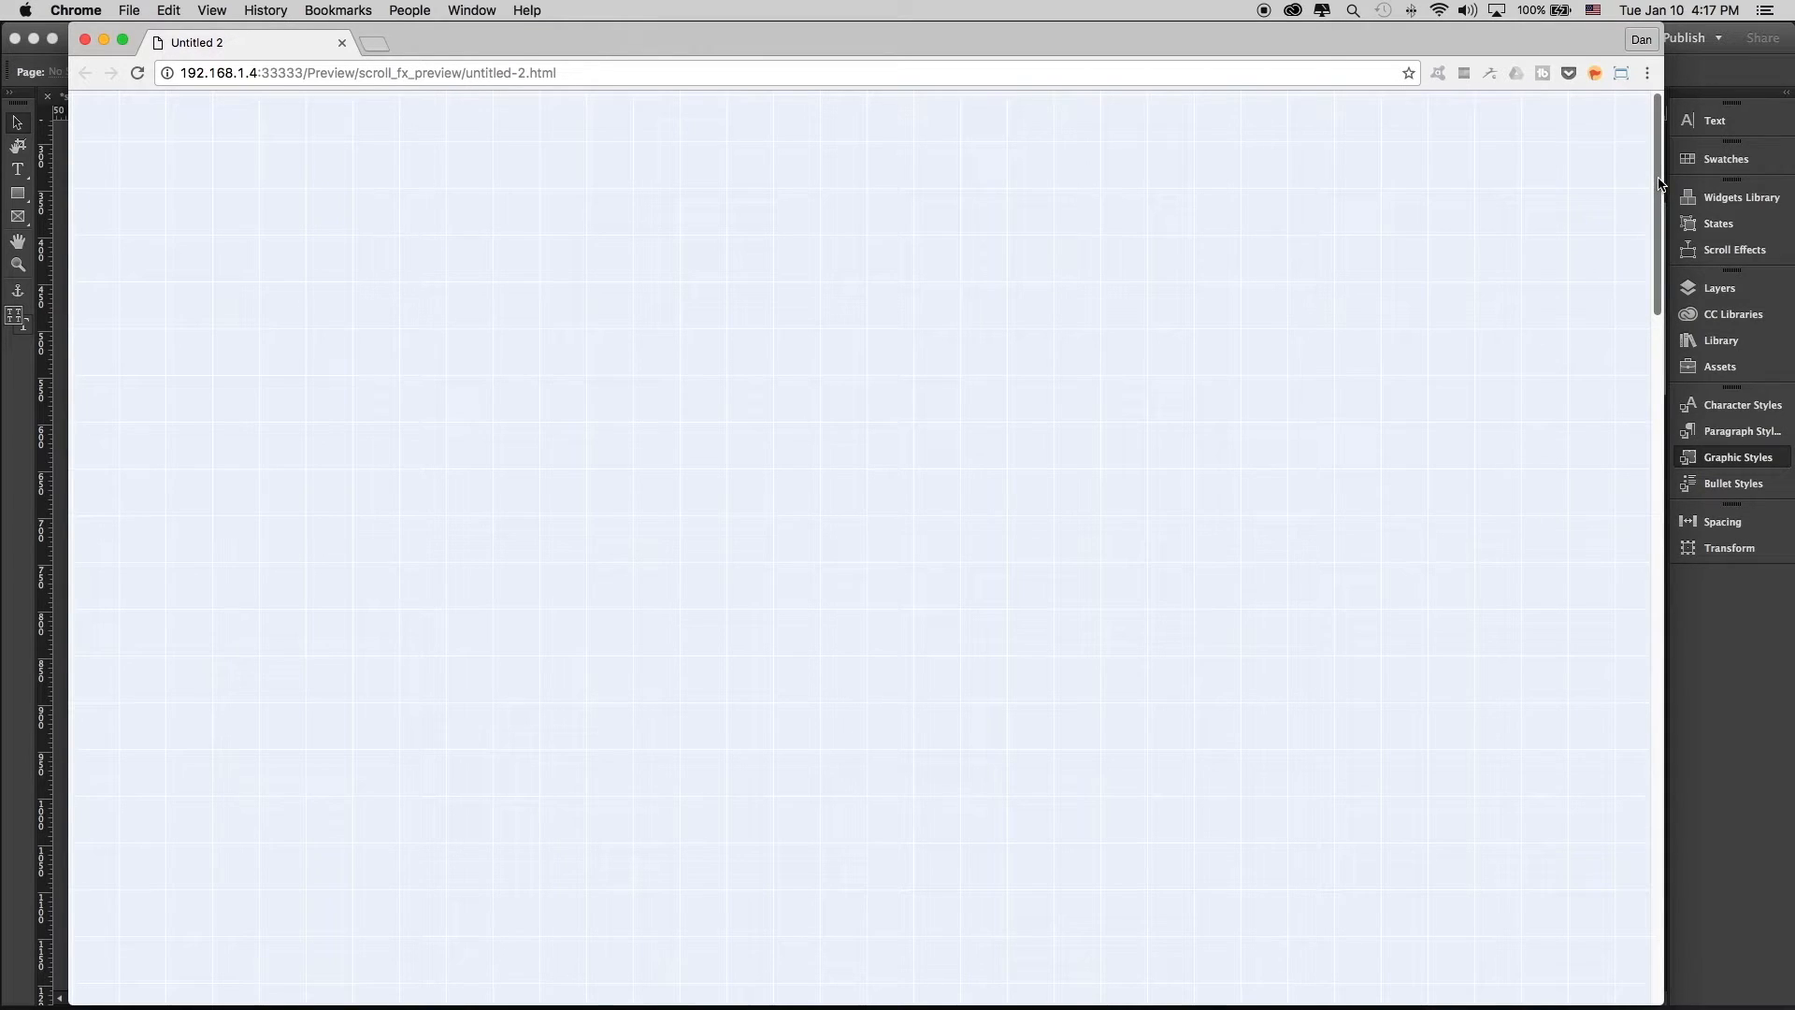
pyautogui.click(1659, 181)
pyautogui.moveTo(1658, 181); pyautogui.dragTo(1666, 410)
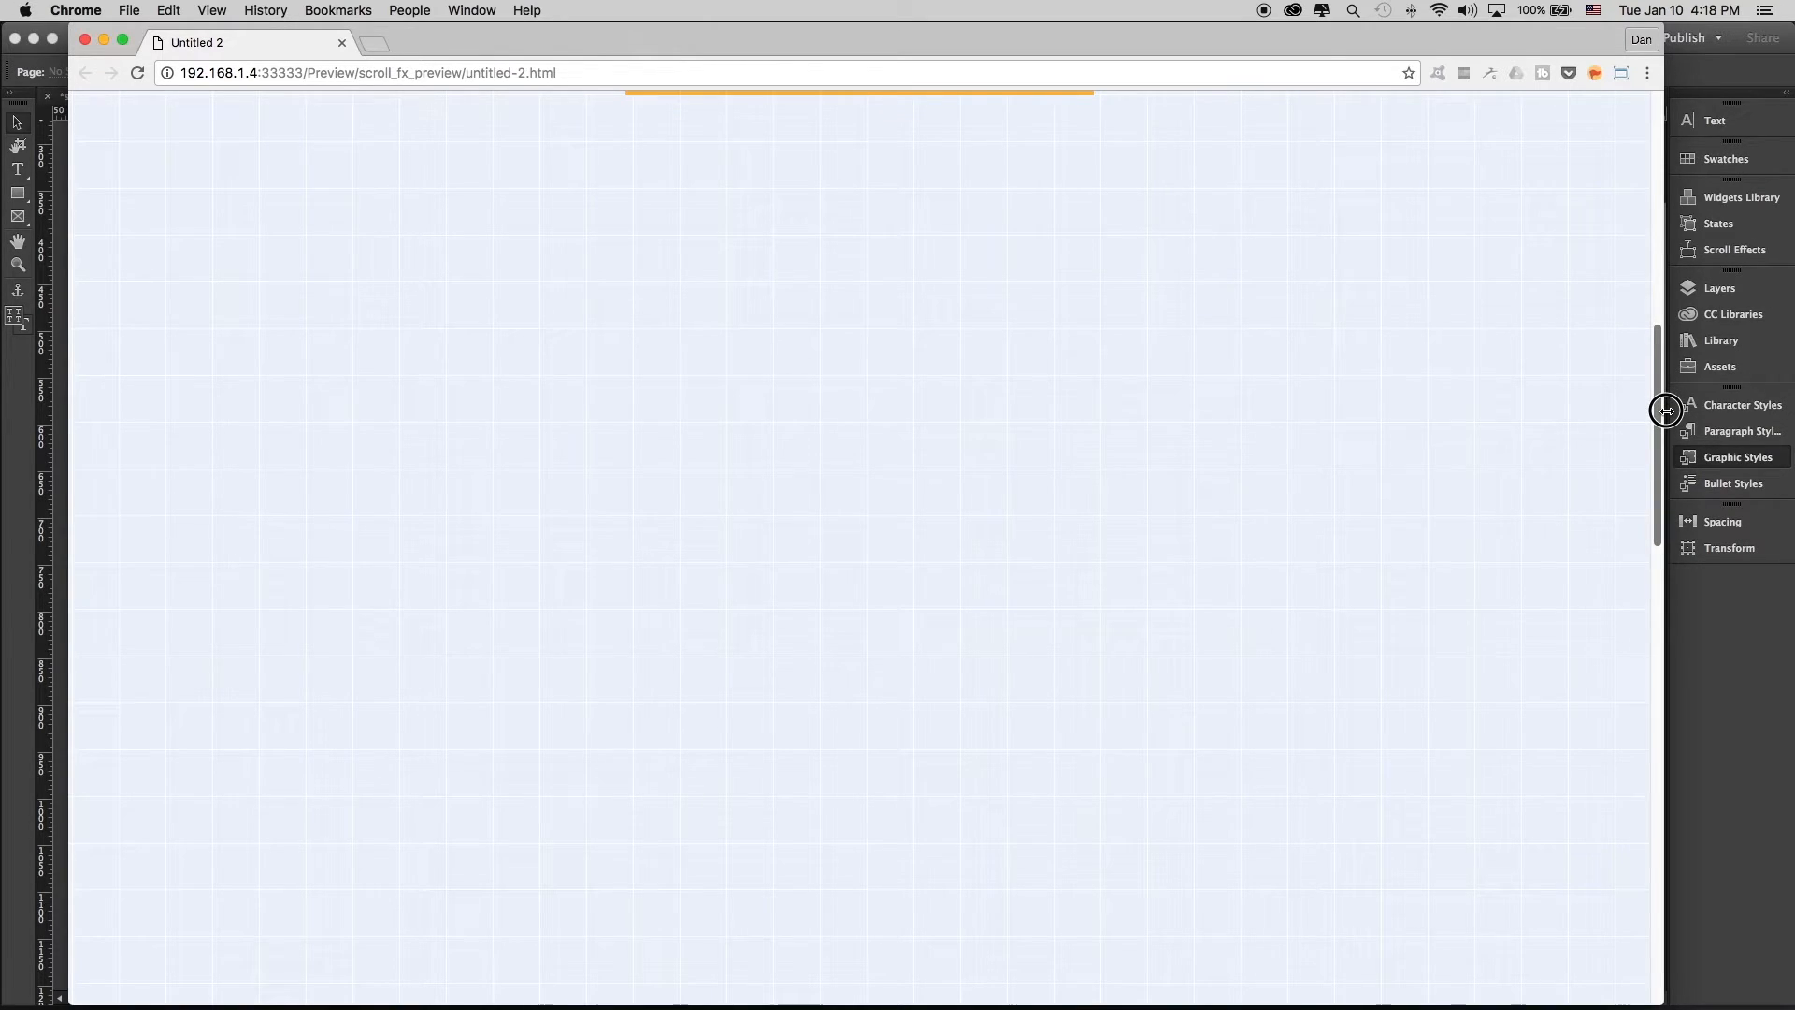
pyautogui.moveTo(1666, 409); pyautogui.dragTo(1663, 179)
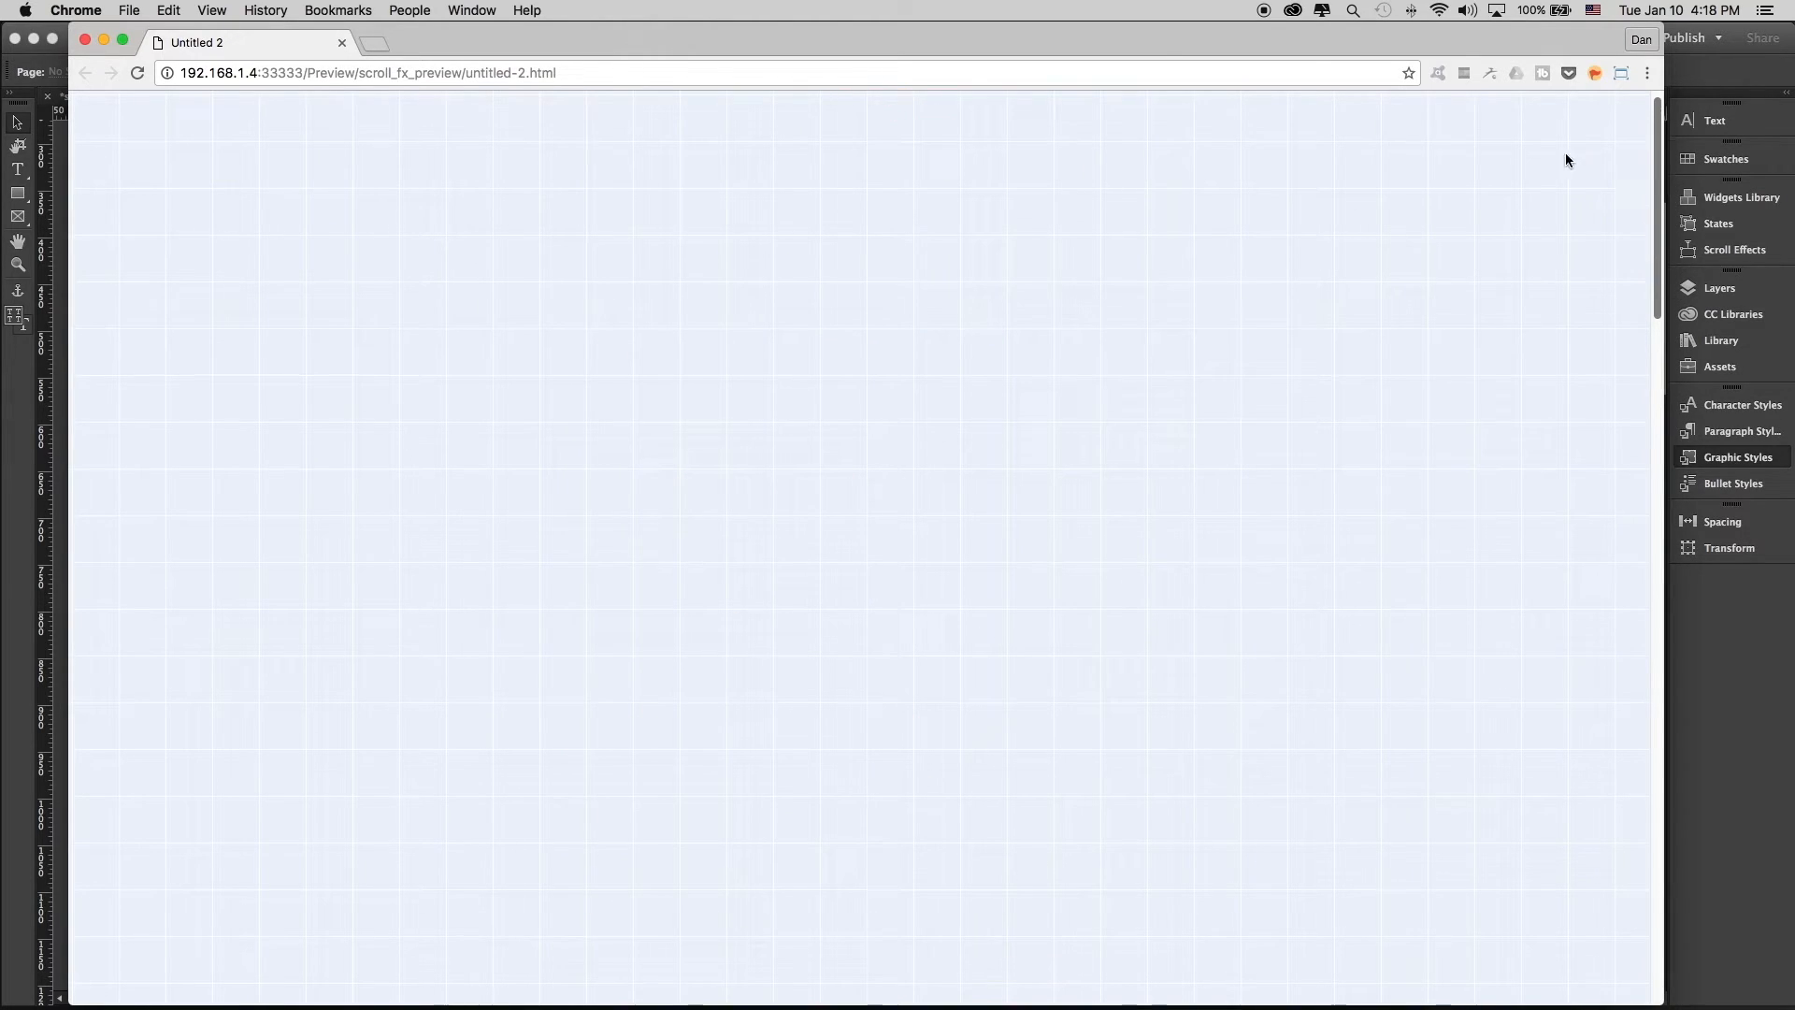
pyautogui.click(104, 39)
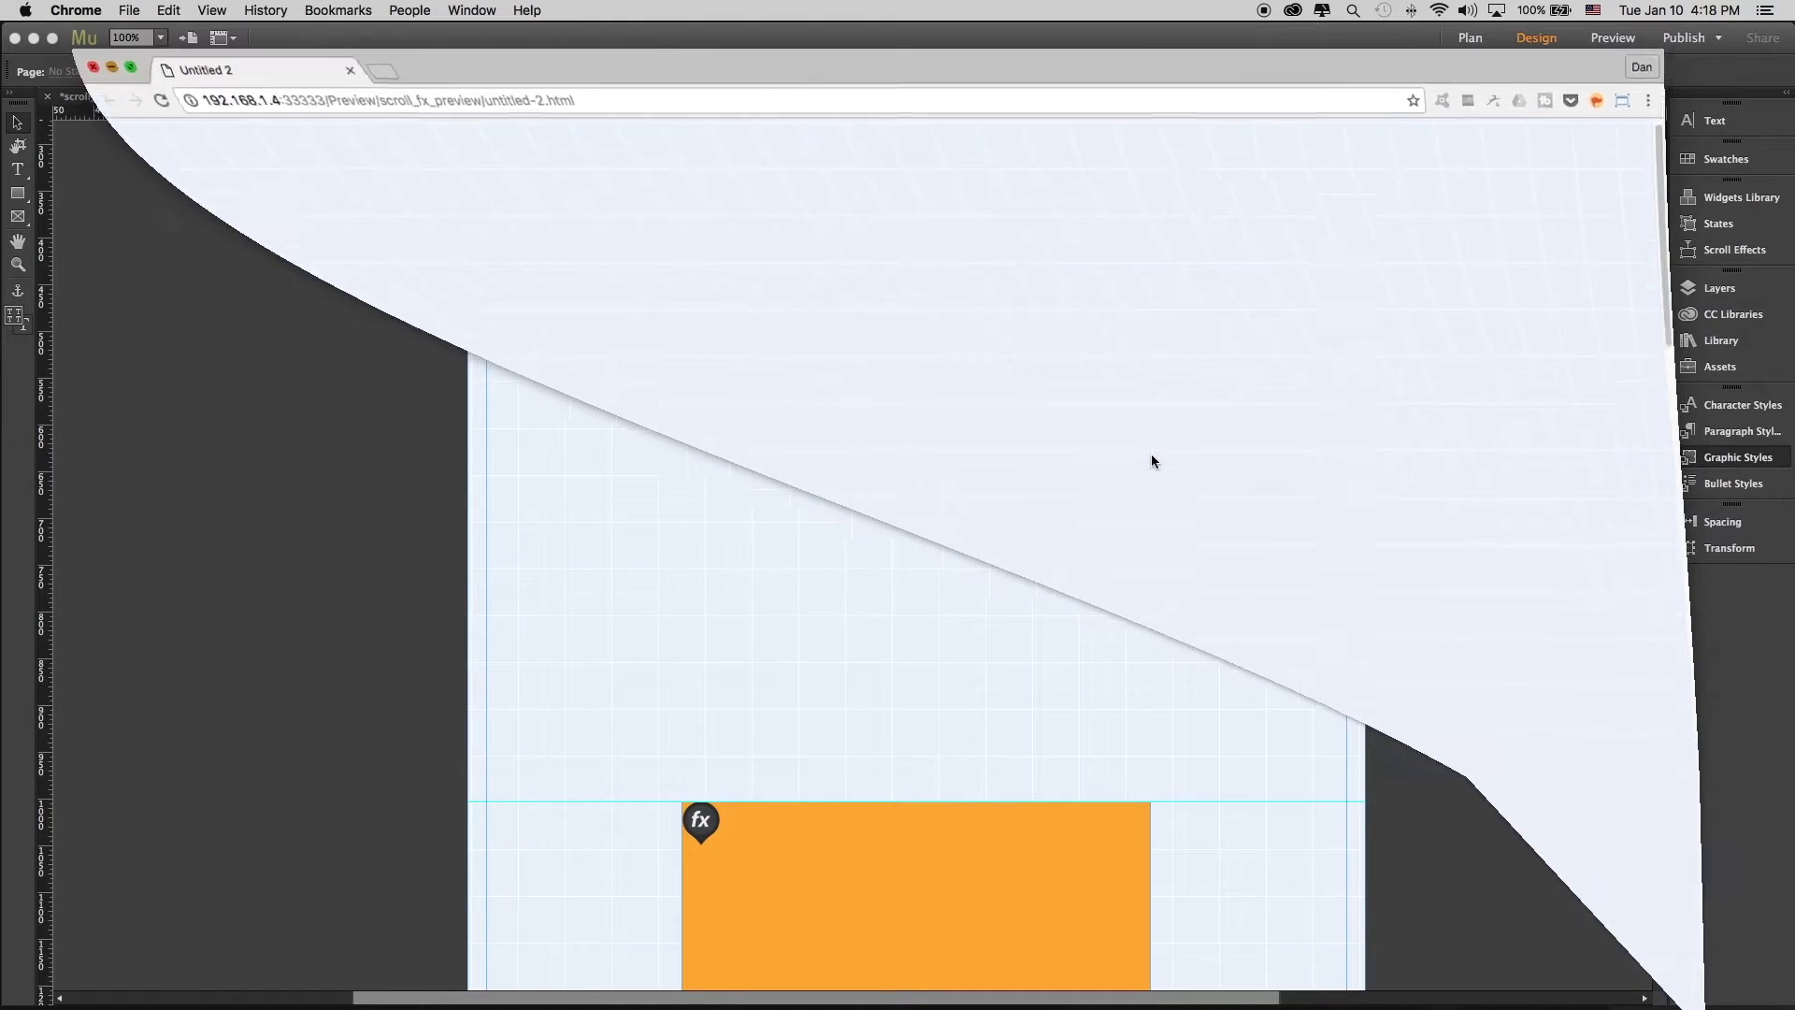
# Set the Scroll FX instance's starting origin to Center and close its options
pyautogui.click(713, 822)
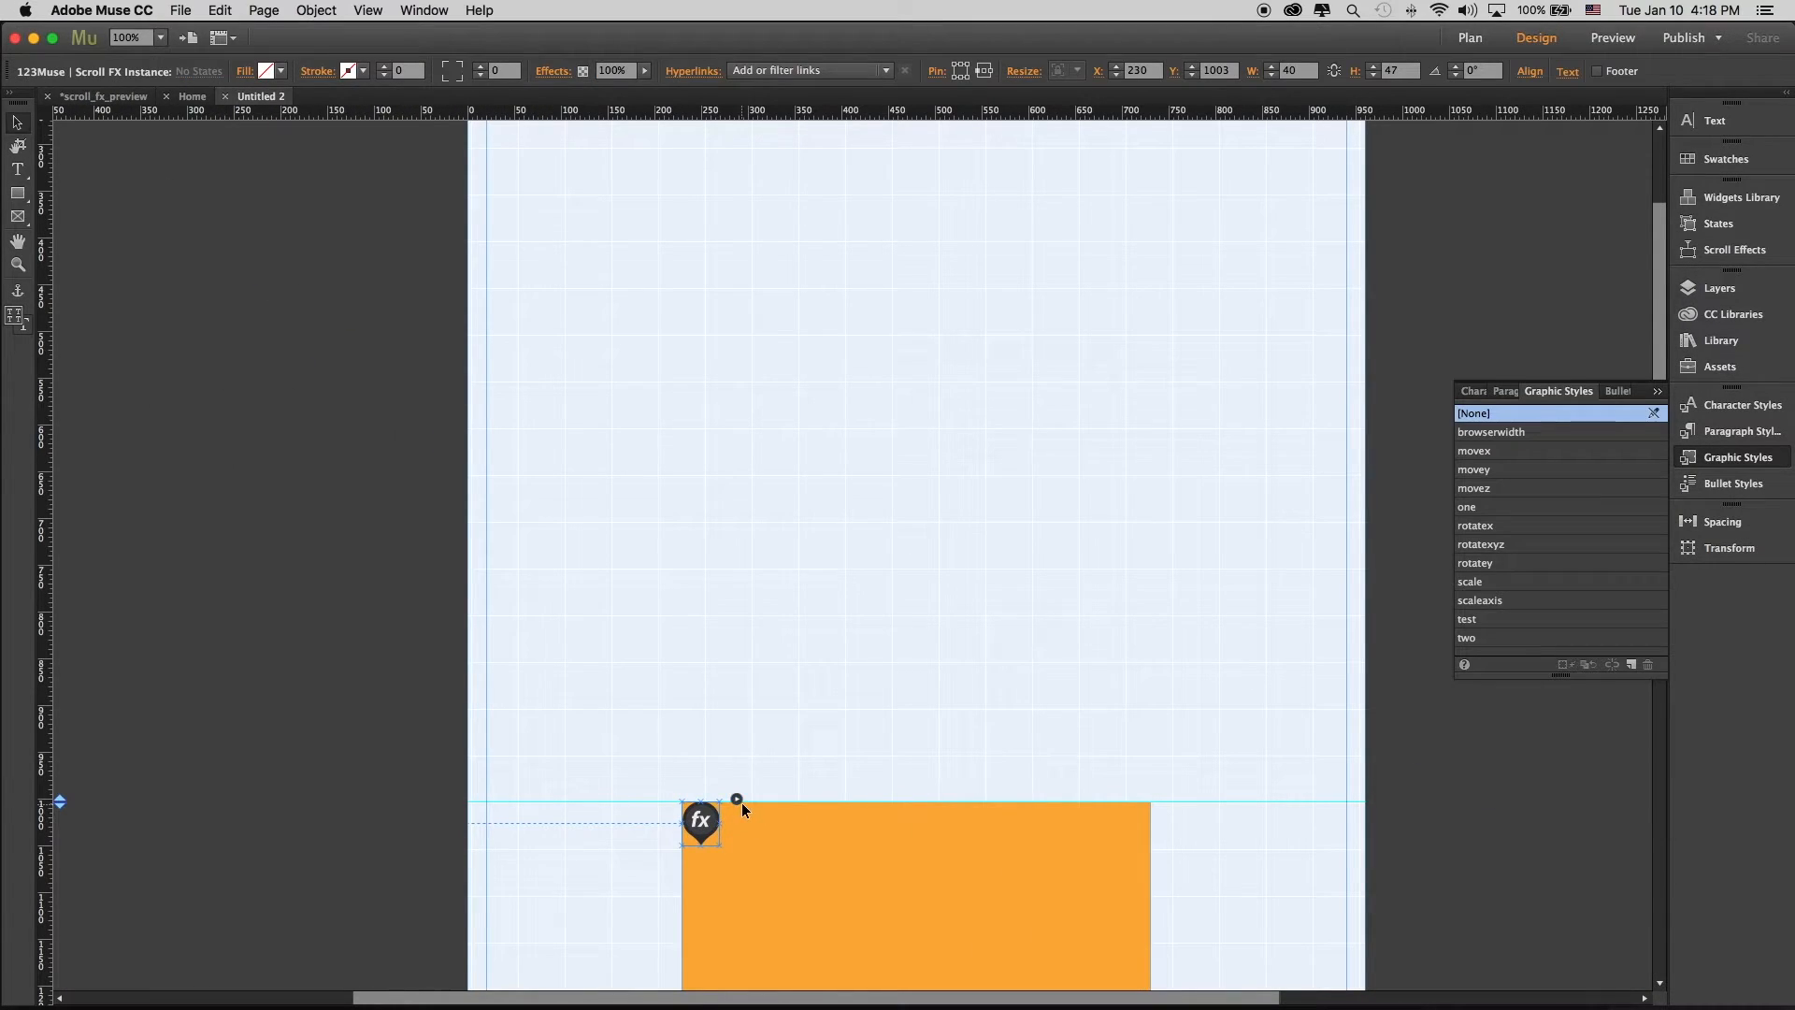
pyautogui.click(738, 800)
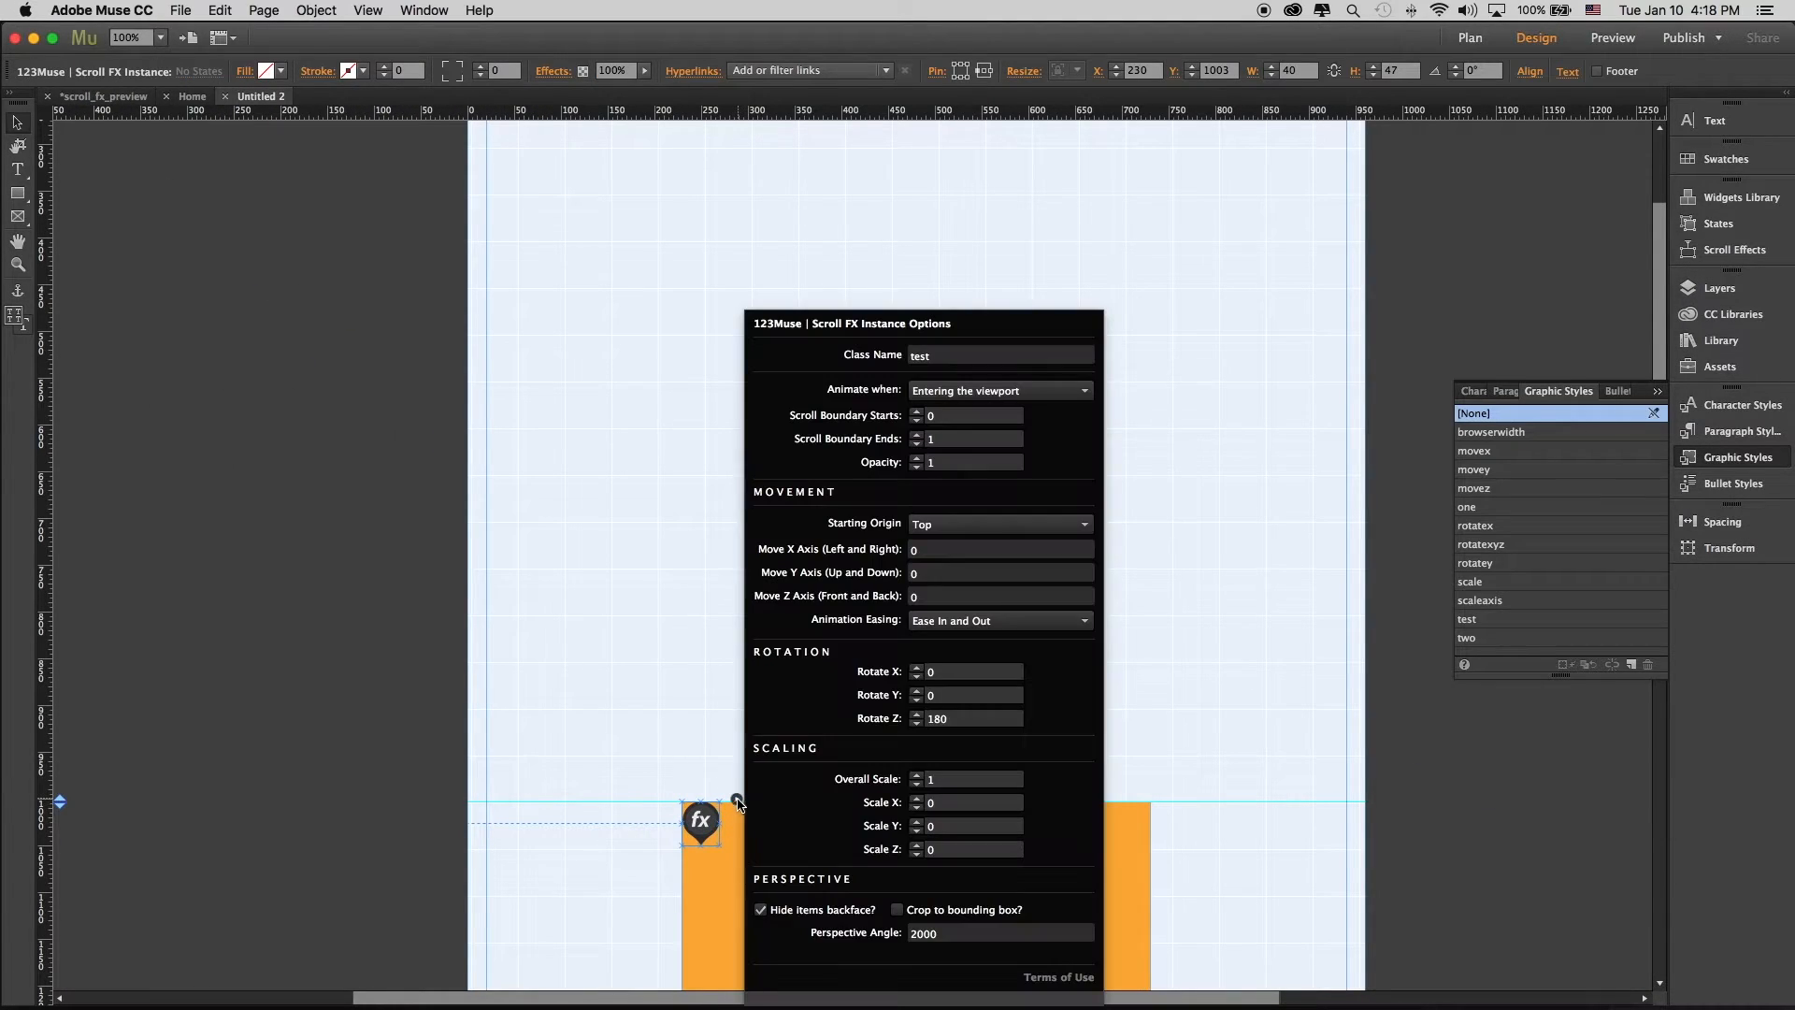
pyautogui.click(1063, 522)
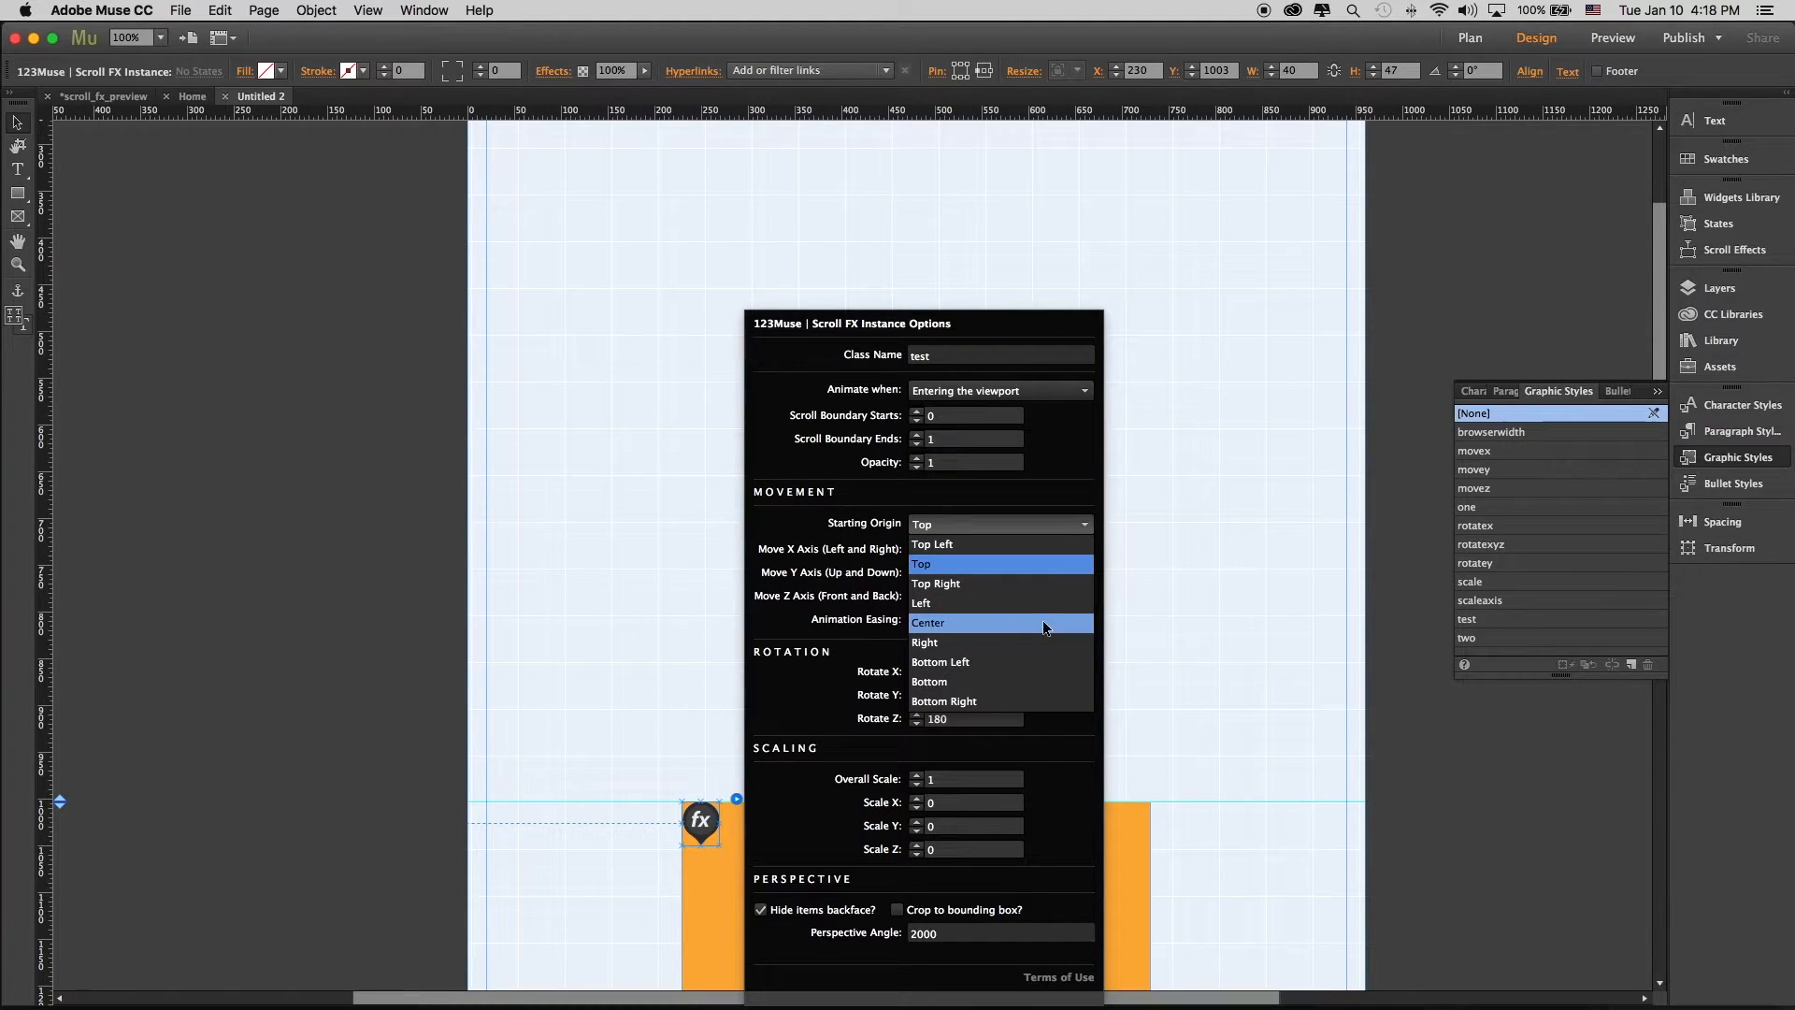
pyautogui.click(1043, 623)
pyautogui.click(1187, 572)
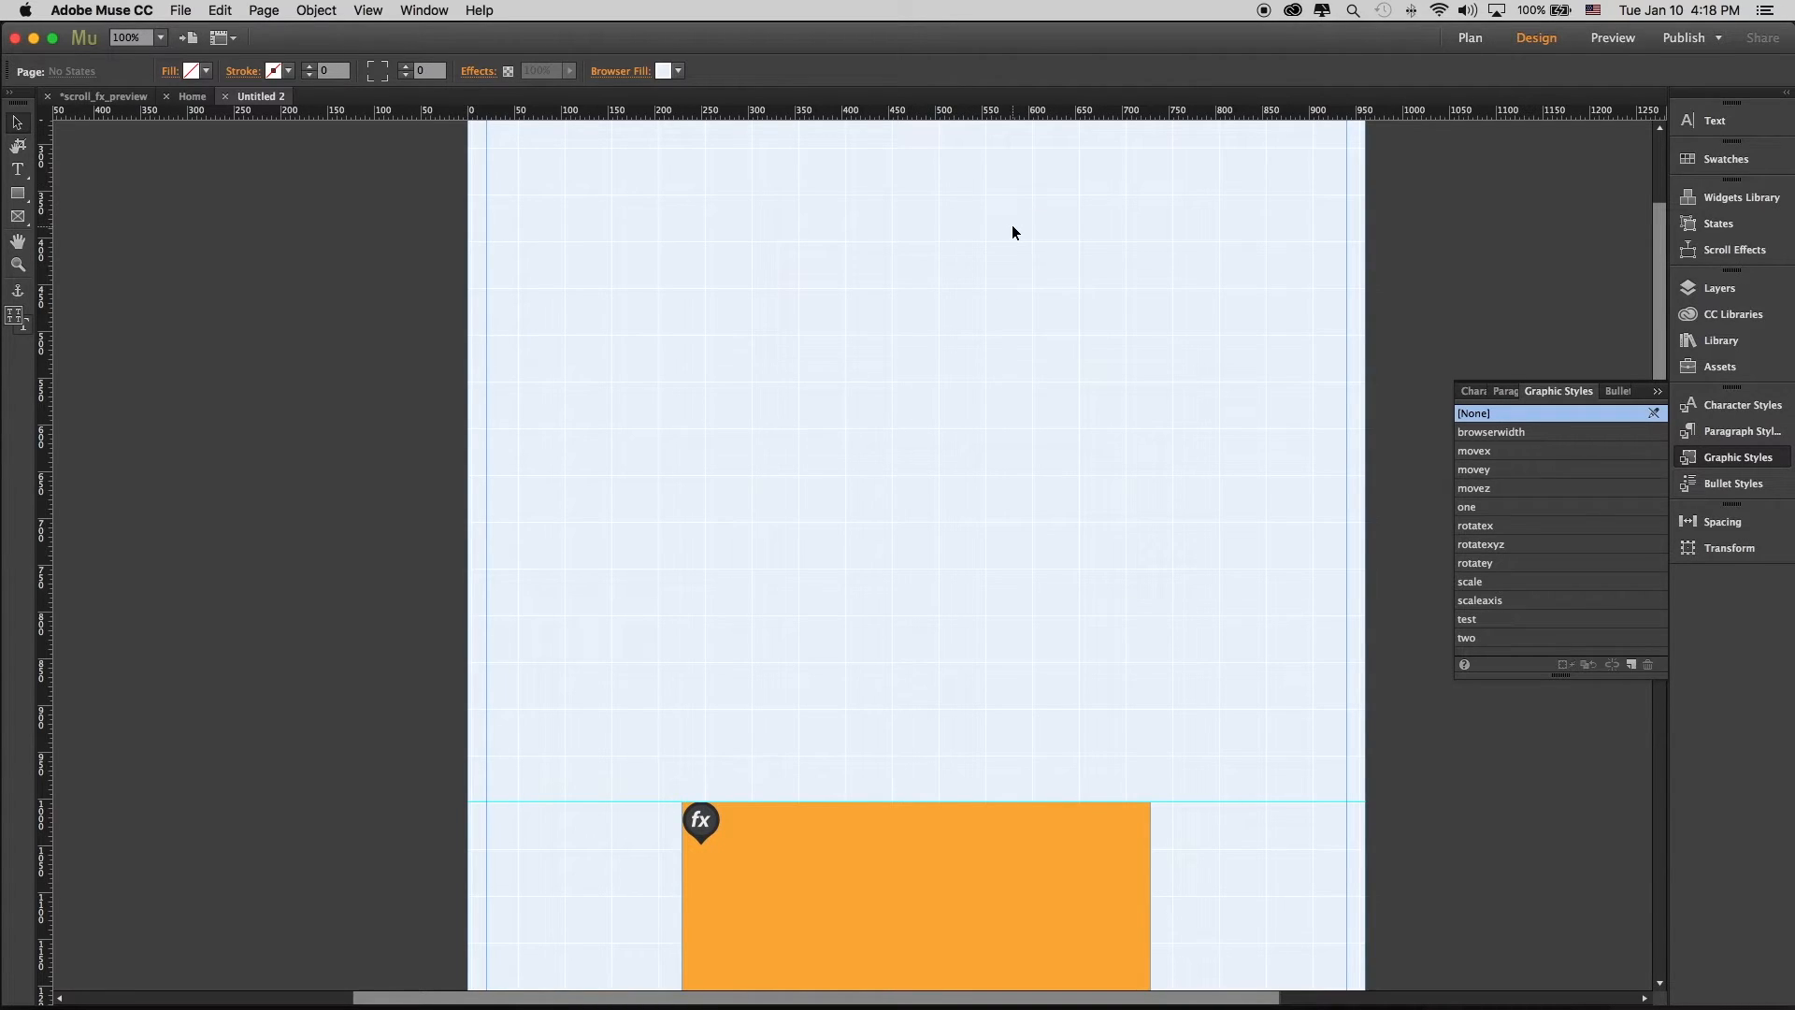
# Preview the page in the browser, scroll down and up repeatedly to examine the rectangle's rotation about its centre, and minimise the preview
pyautogui.press('super+shift+e')
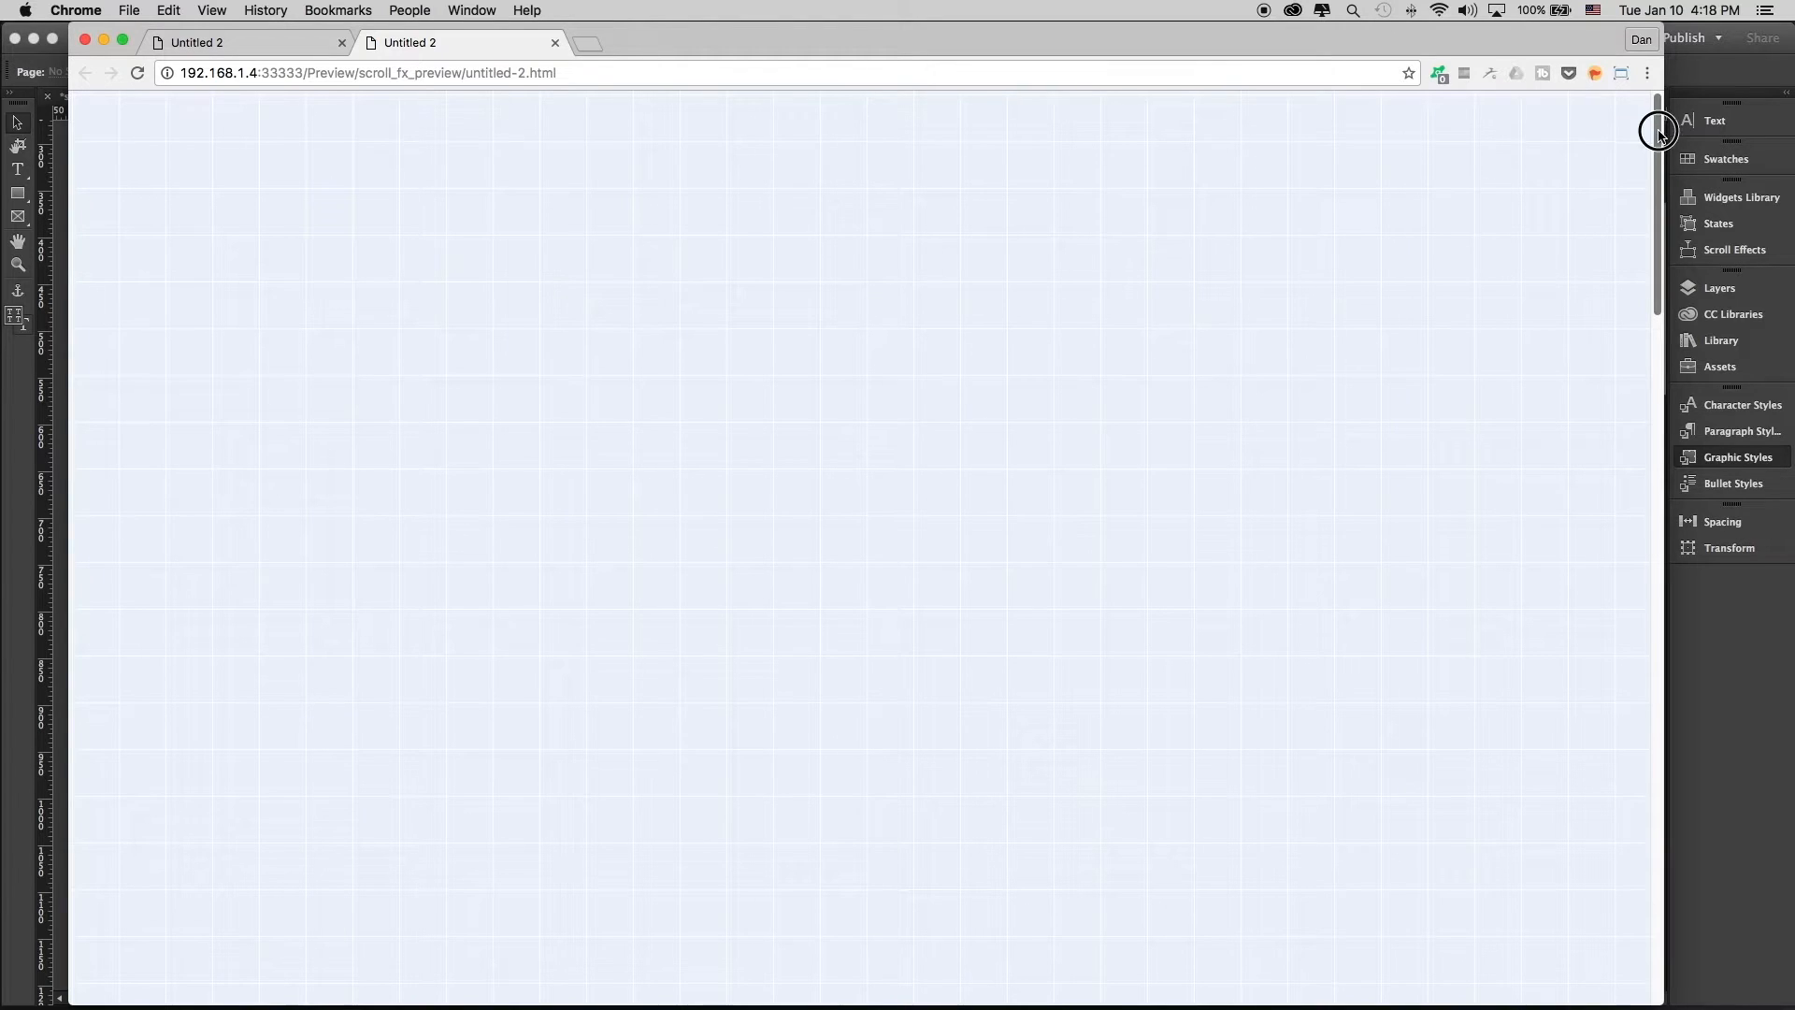
pyautogui.moveTo(1658, 133); pyautogui.dragTo(1652, 157)
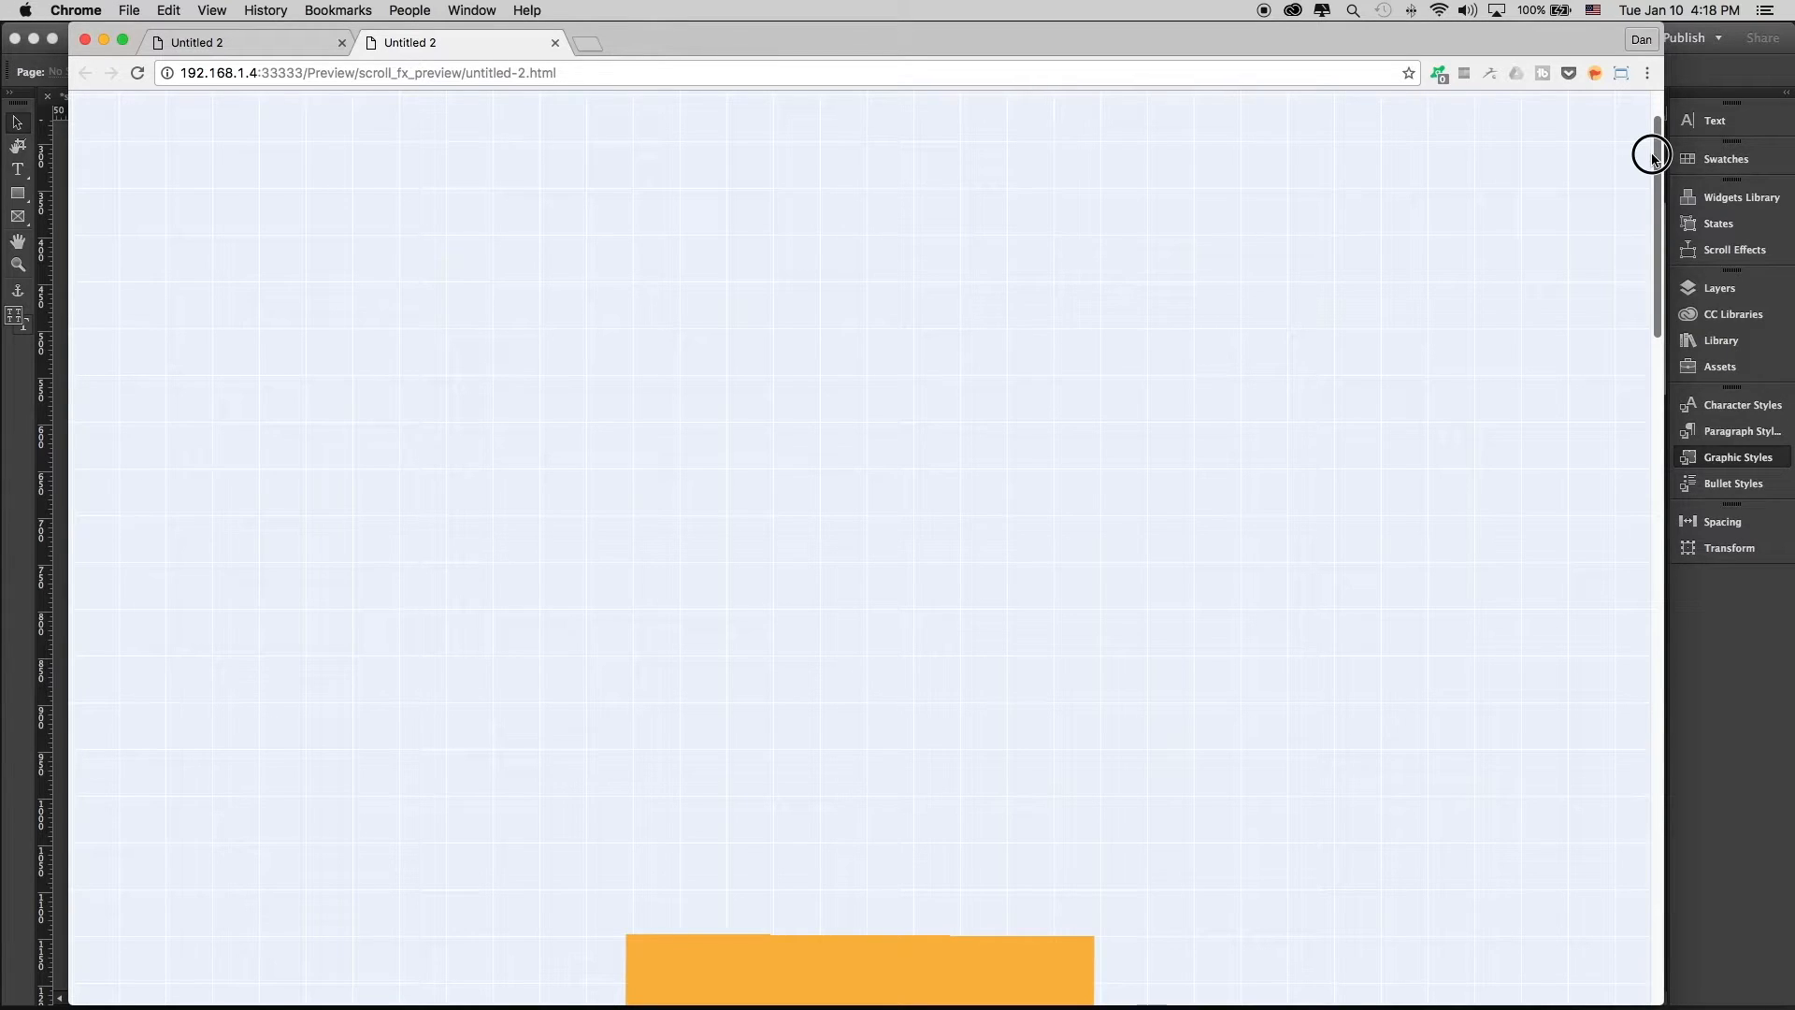
pyautogui.moveTo(1652, 157); pyautogui.dragTo(1652, 156)
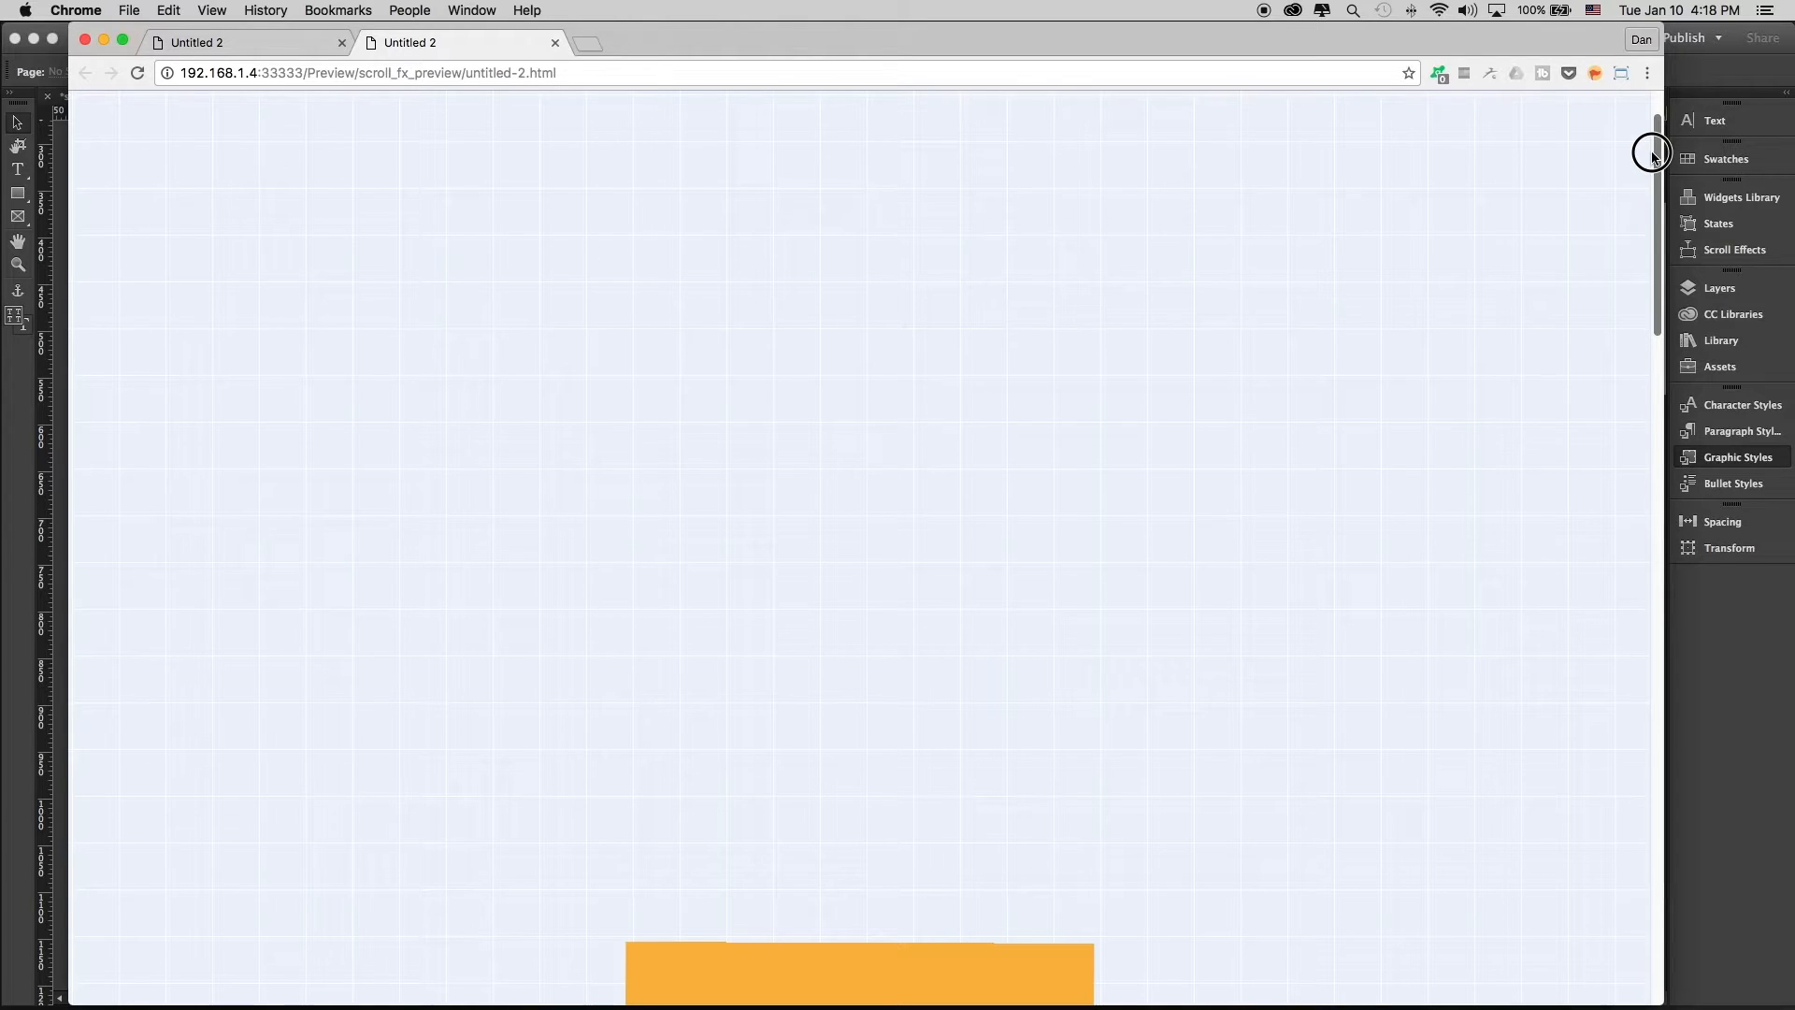
pyautogui.moveTo(1652, 153); pyautogui.dragTo(1607, 397)
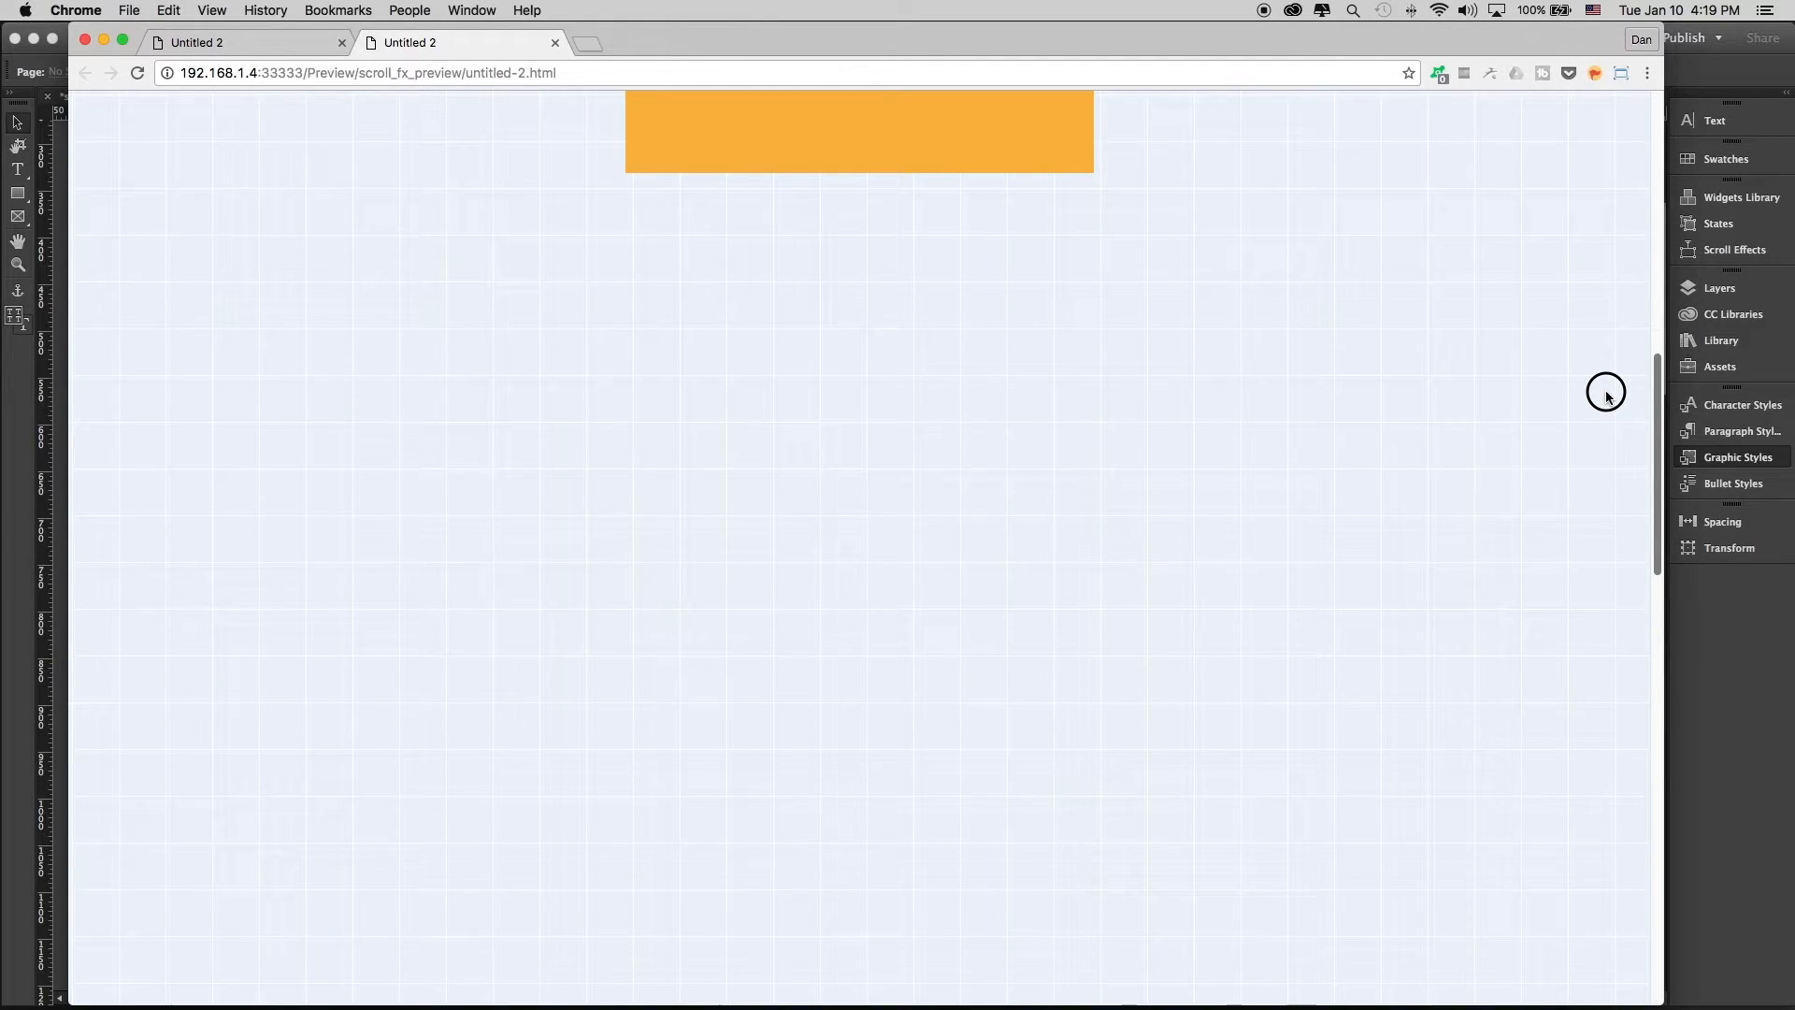
pyautogui.moveTo(1607, 391); pyautogui.dragTo(1606, 393)
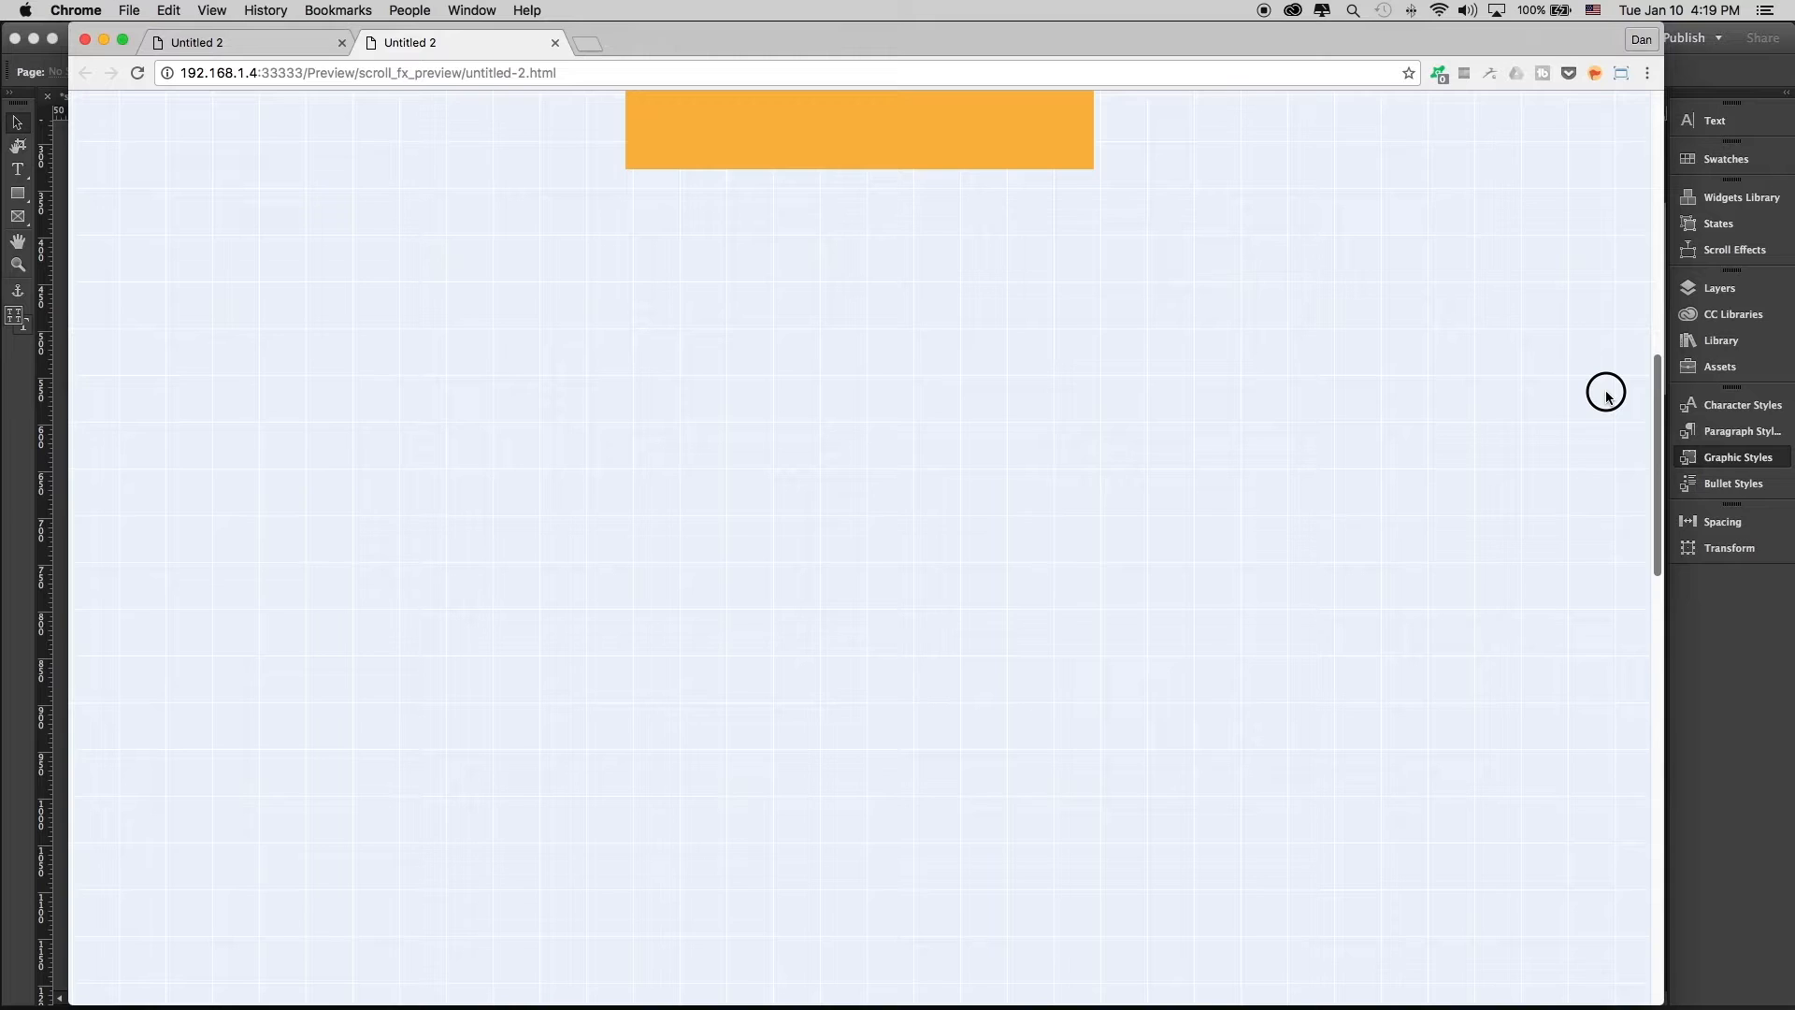
pyautogui.scroll(10, 1607, 391)
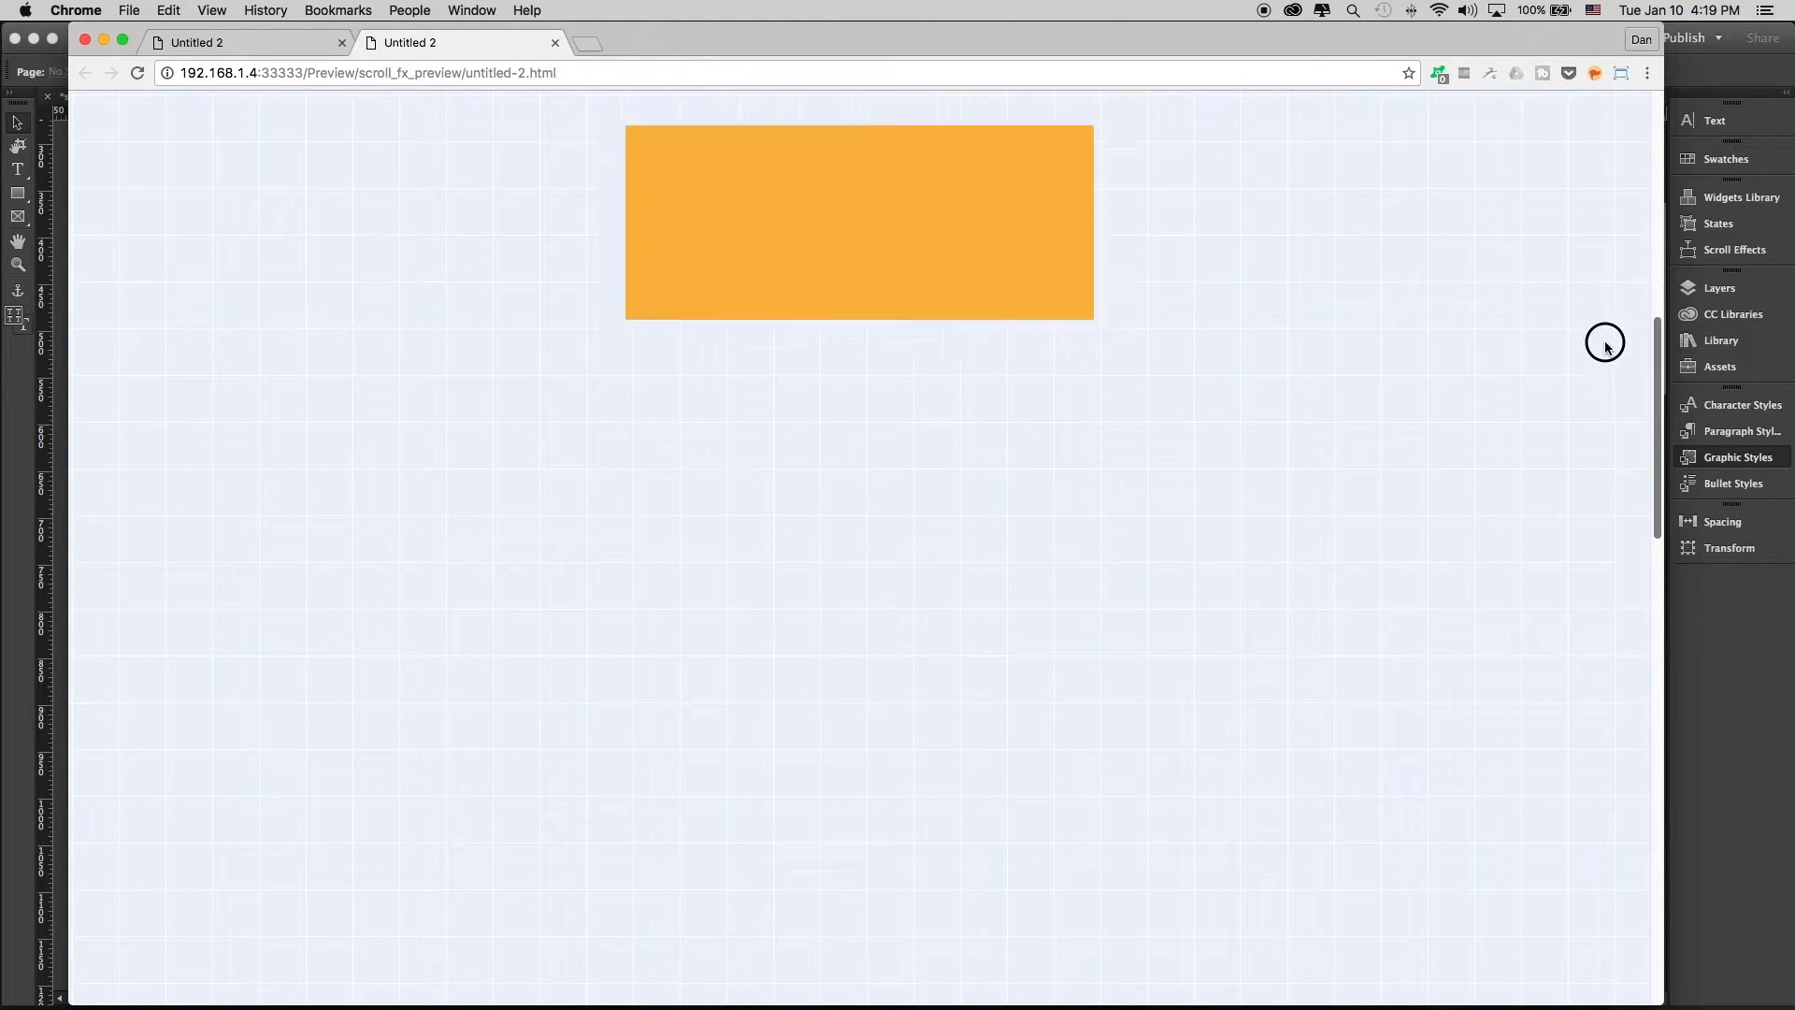
pyautogui.scroll(-10, 1579, 147)
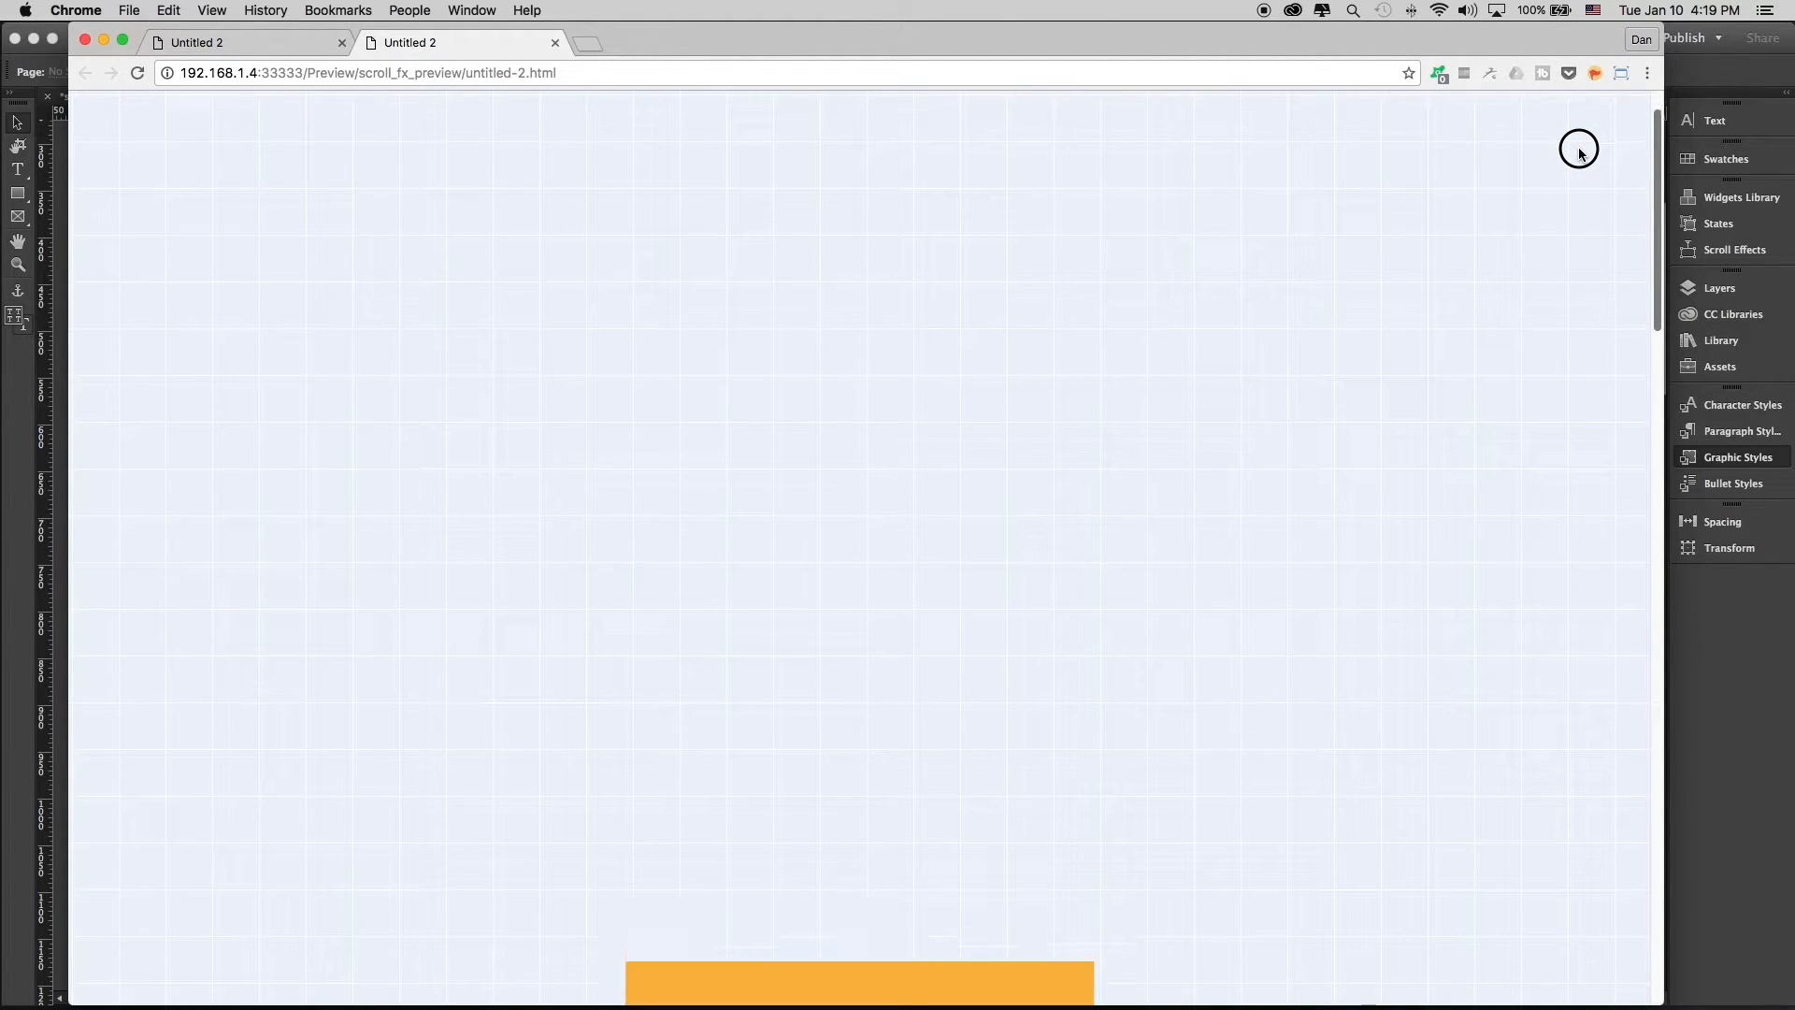
pyautogui.scroll(-3, 1581, 363)
pyautogui.scroll(10, 1580, 393)
pyautogui.scroll(-5, 1579, 305)
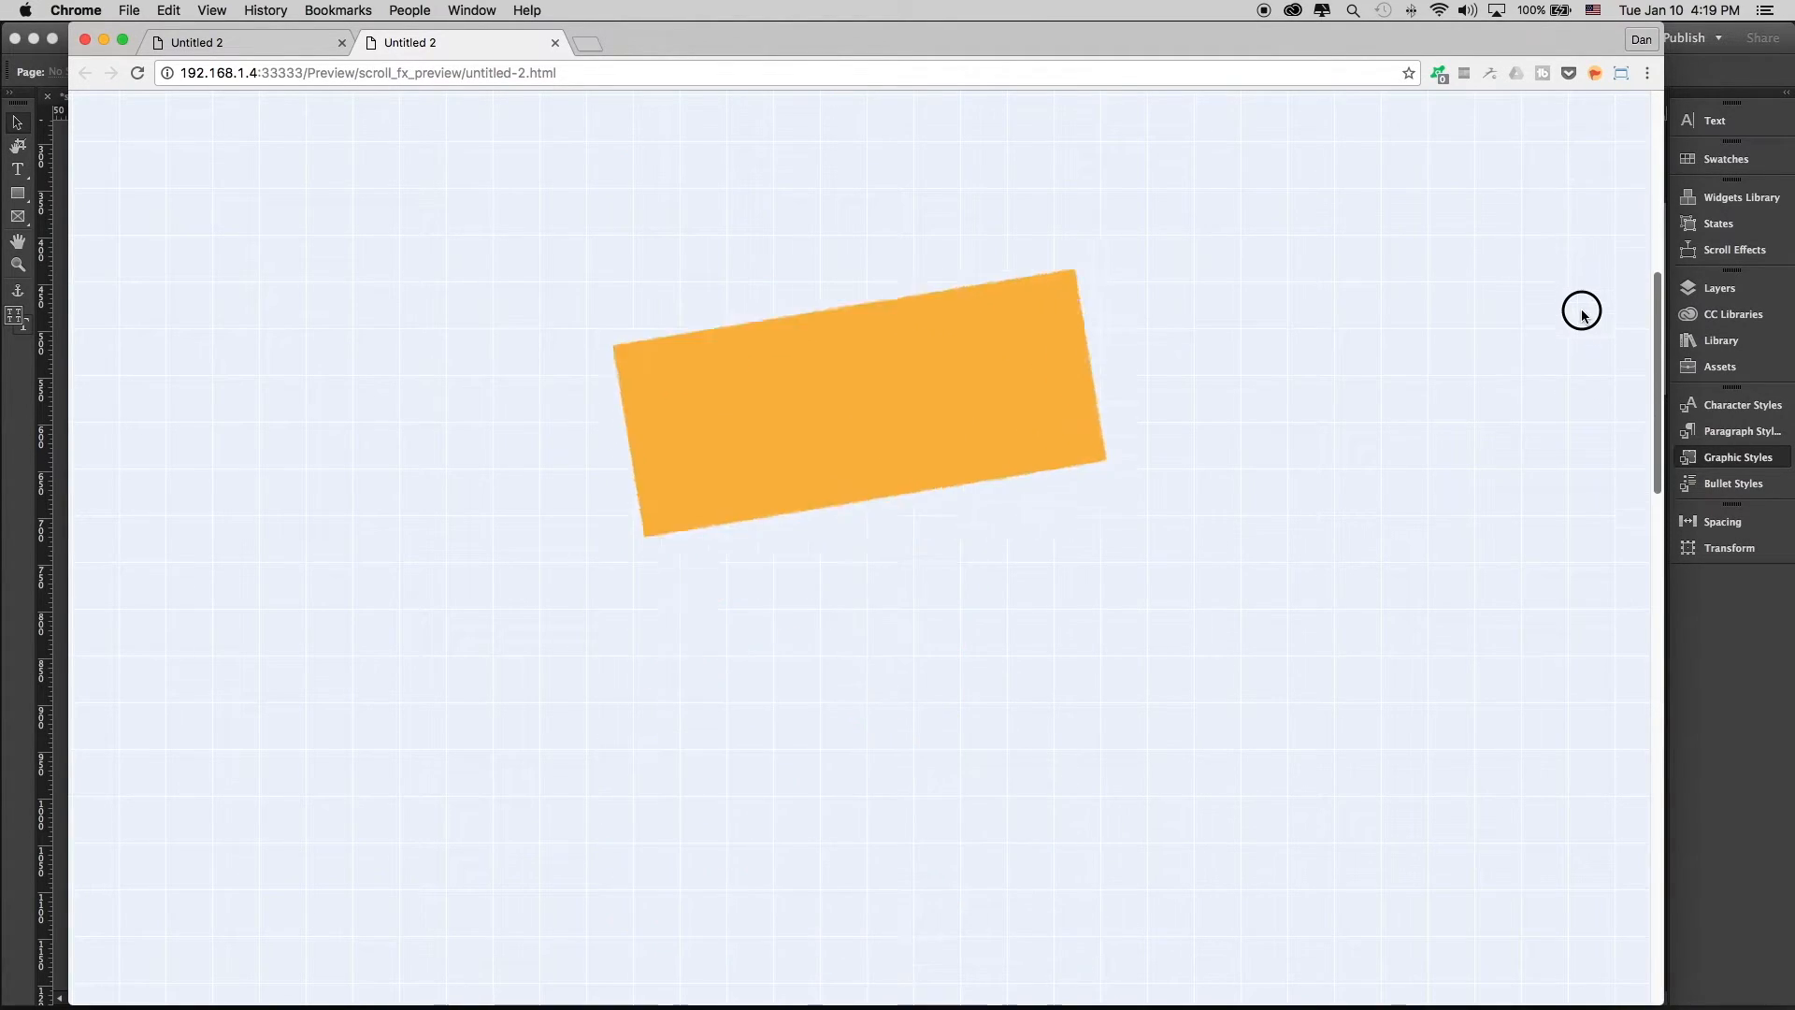
pyautogui.scroll(8, 1583, 305)
pyautogui.scroll(-5, 1586, 180)
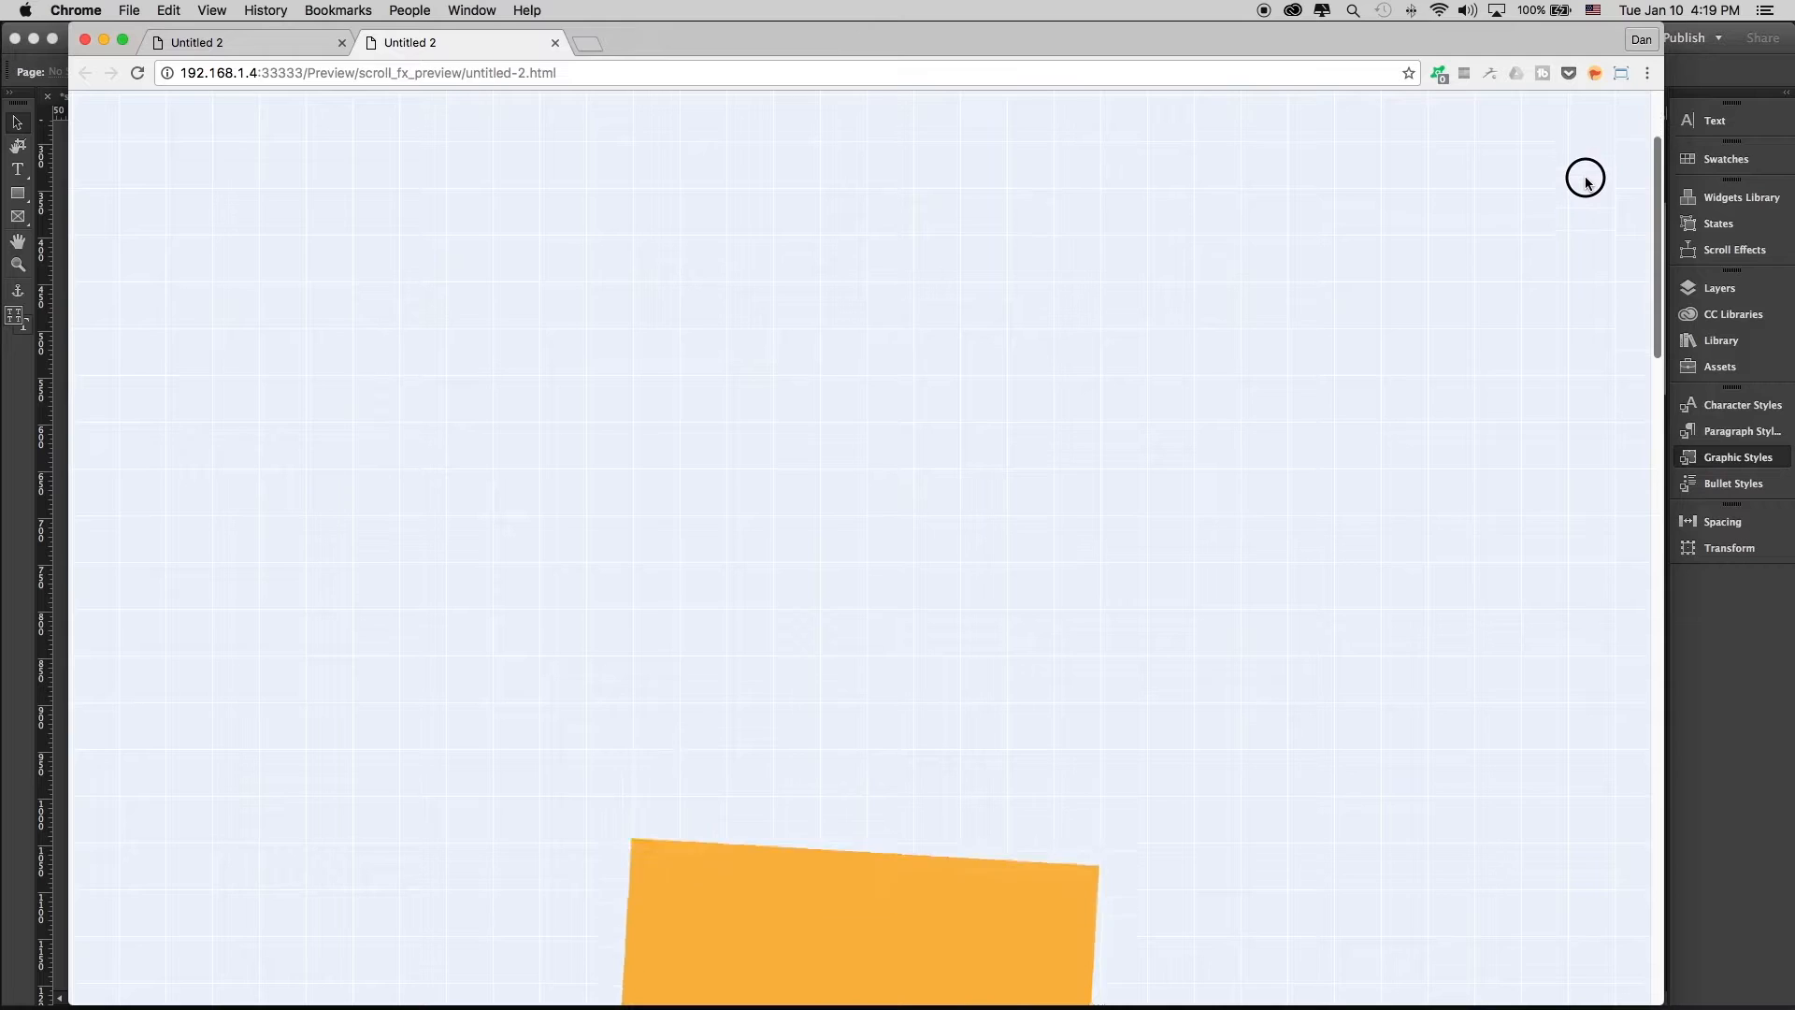
pyautogui.scroll(8, 1618, 368)
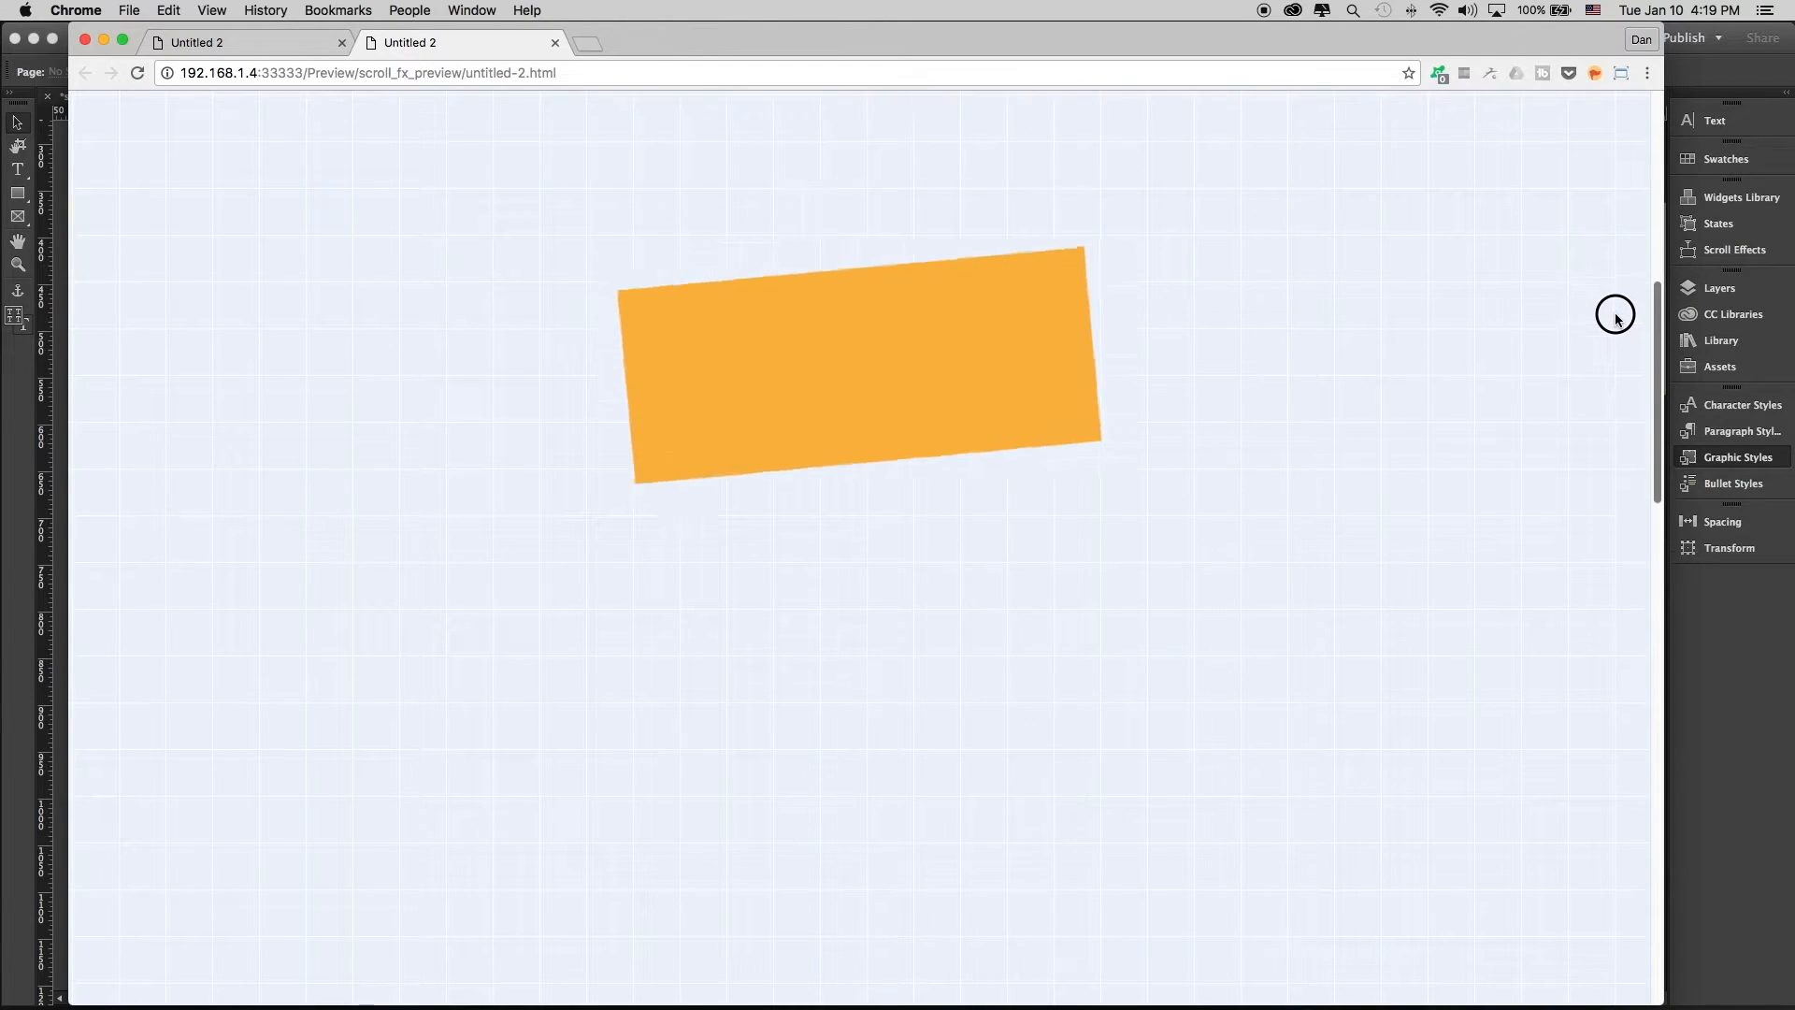
pyautogui.scroll(-4, 1623, 173)
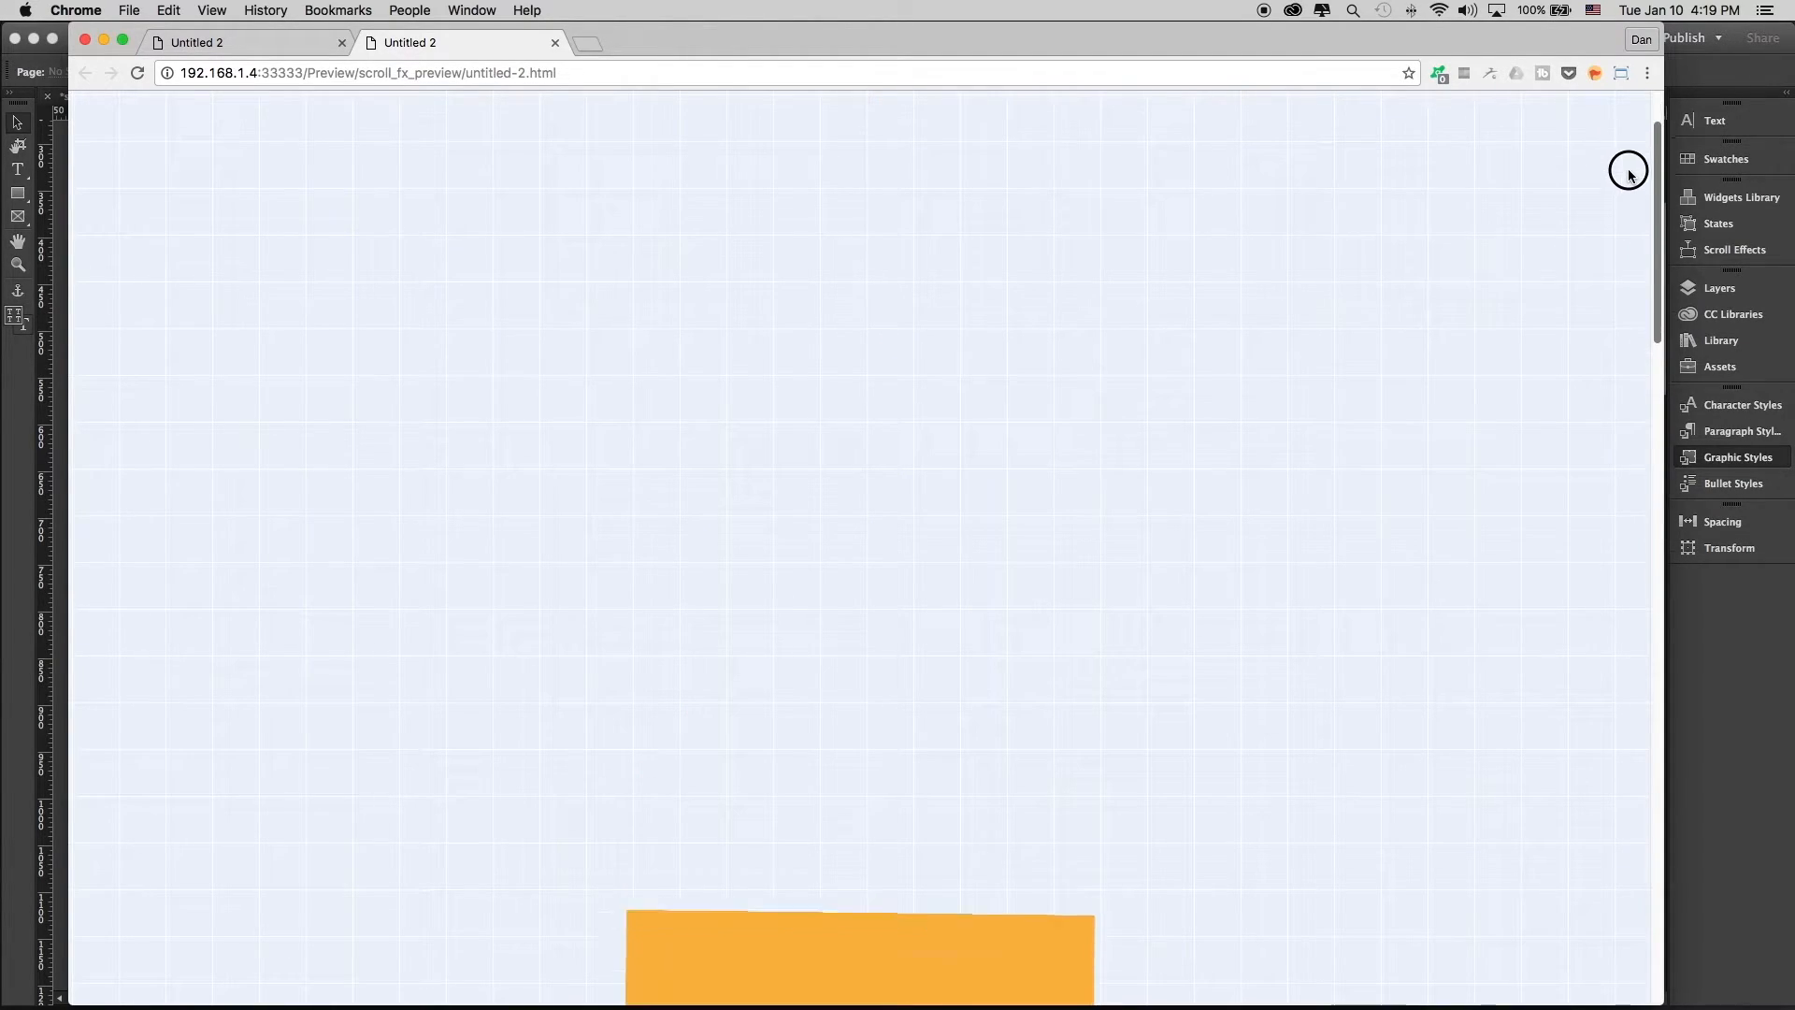
pyautogui.click(108, 41)
# Set the Scroll FX instance's scroll boundary start to 0.5 and close its options
pyautogui.click(702, 823)
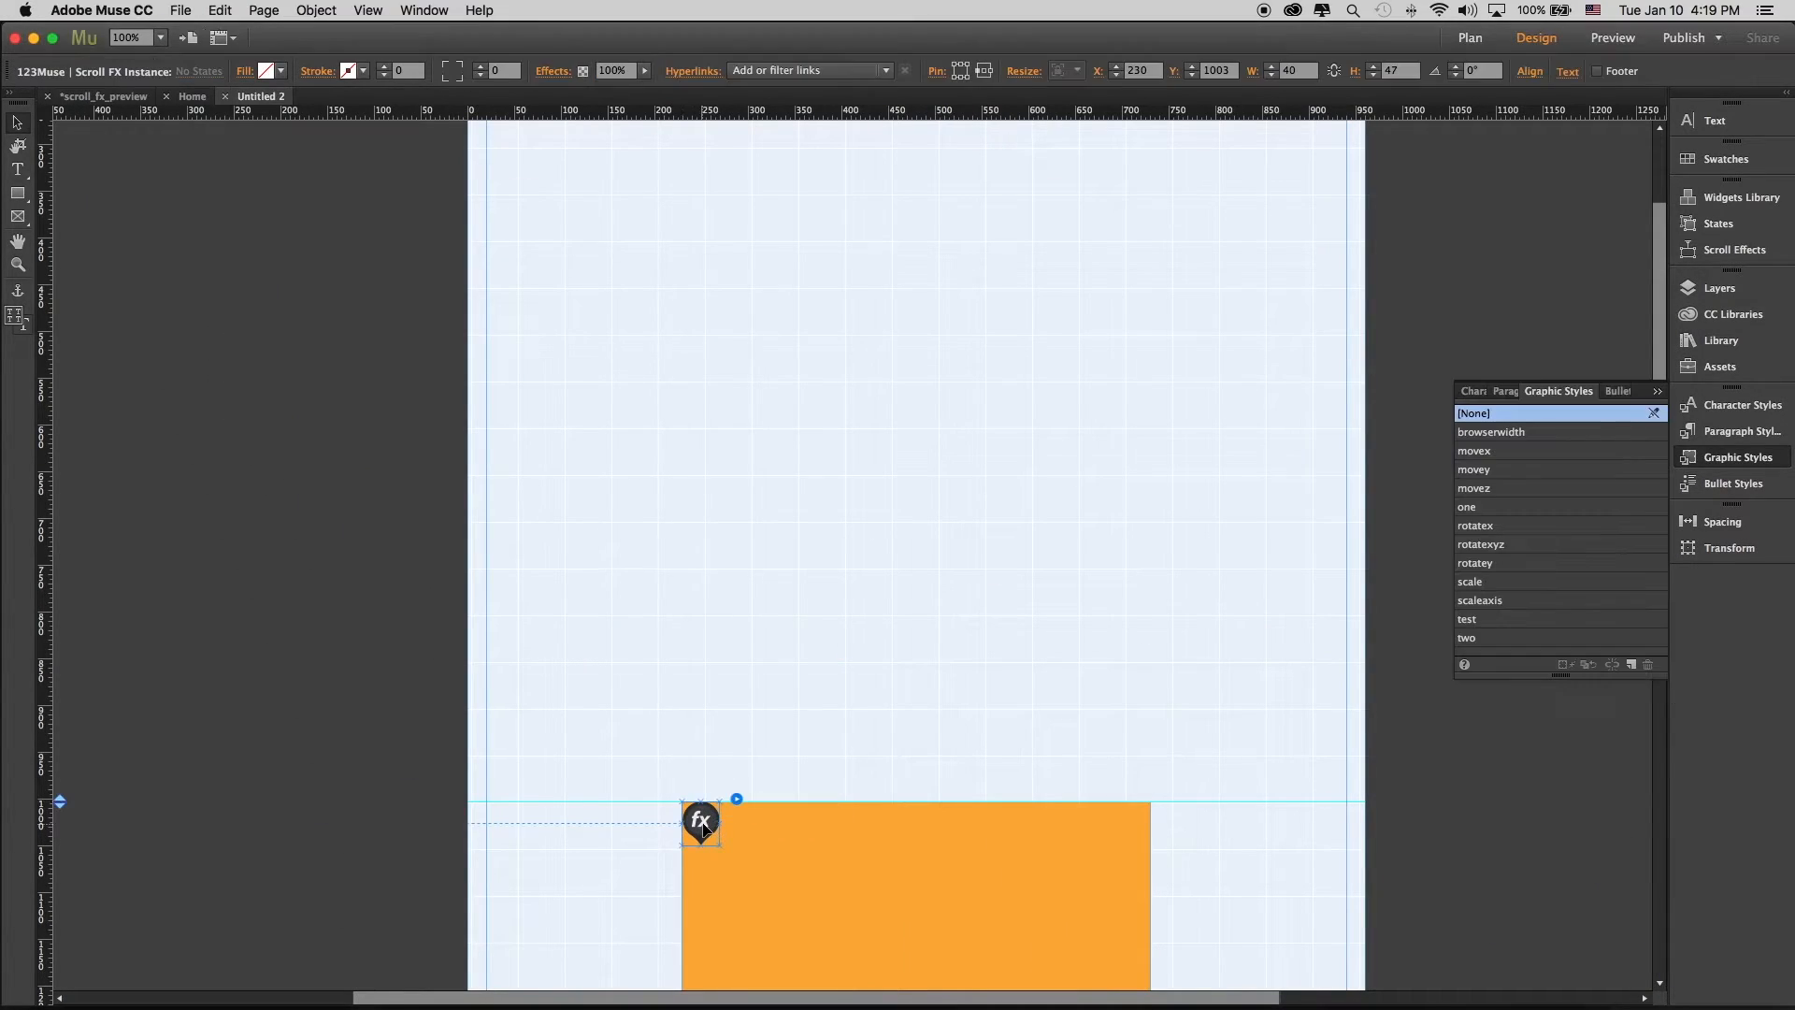
pyautogui.click(736, 800)
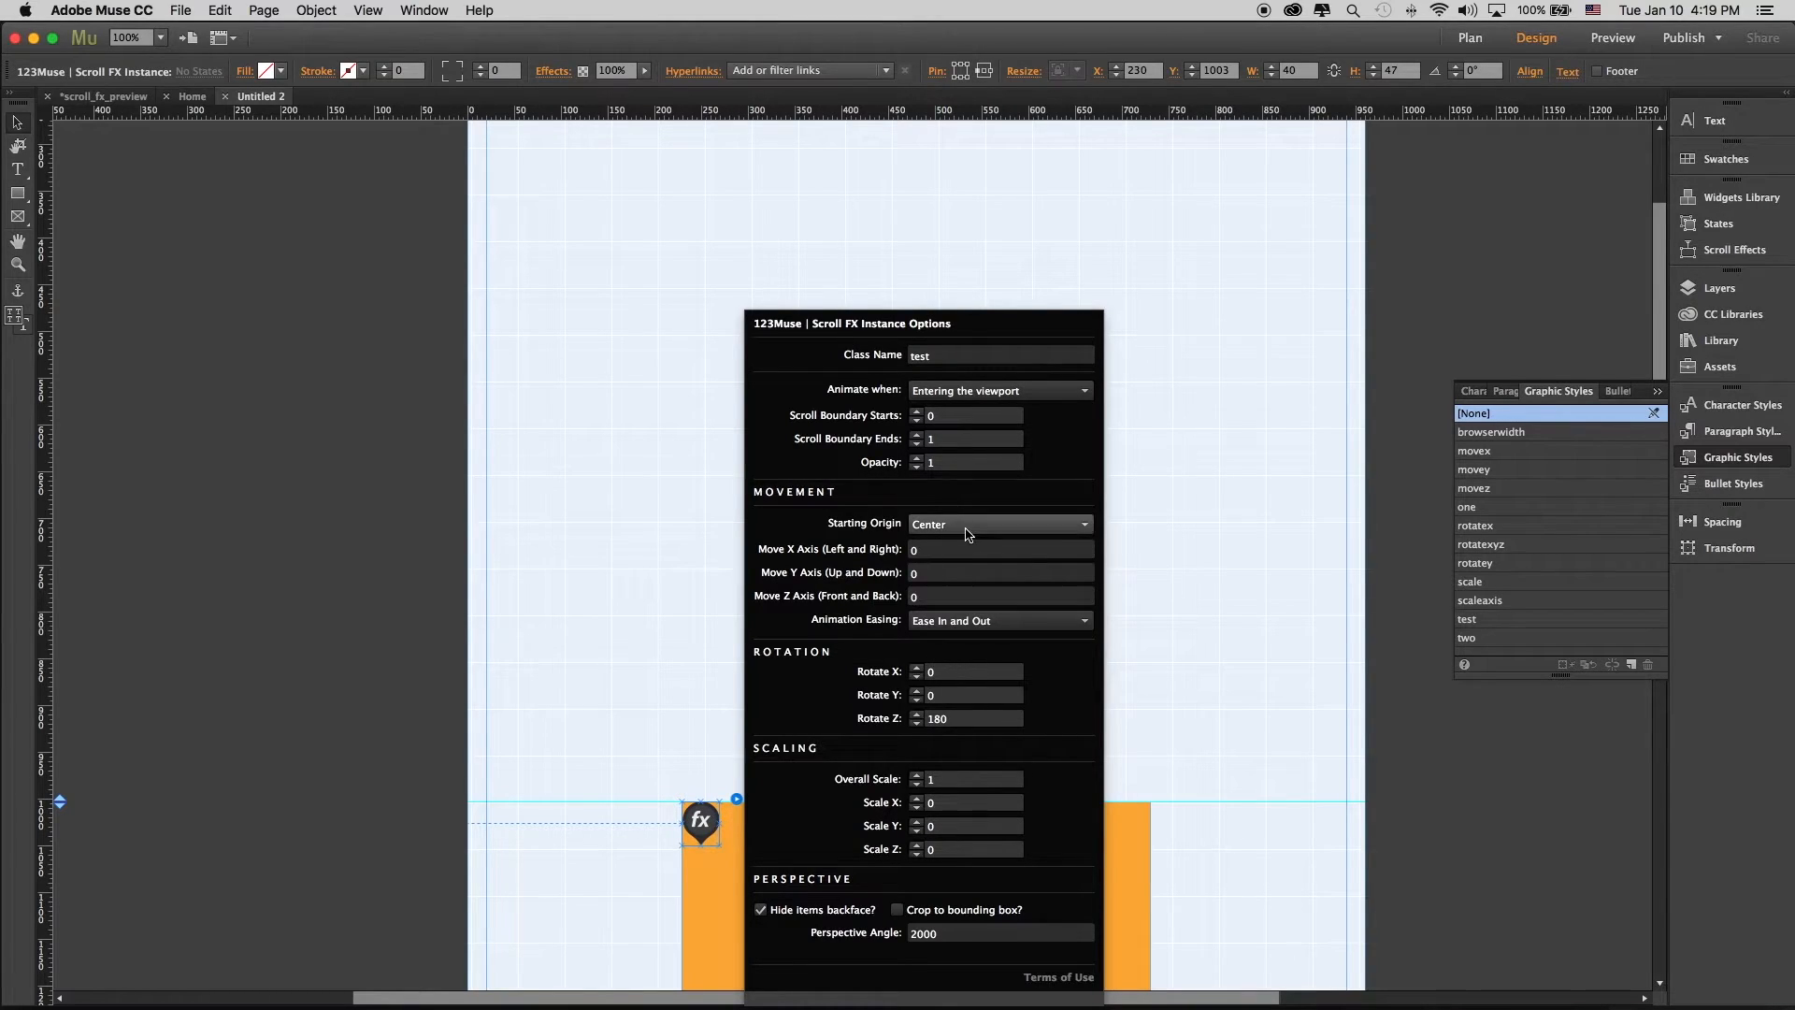
pyautogui.doubleClick(941, 416)
pyautogui.click(1176, 423)
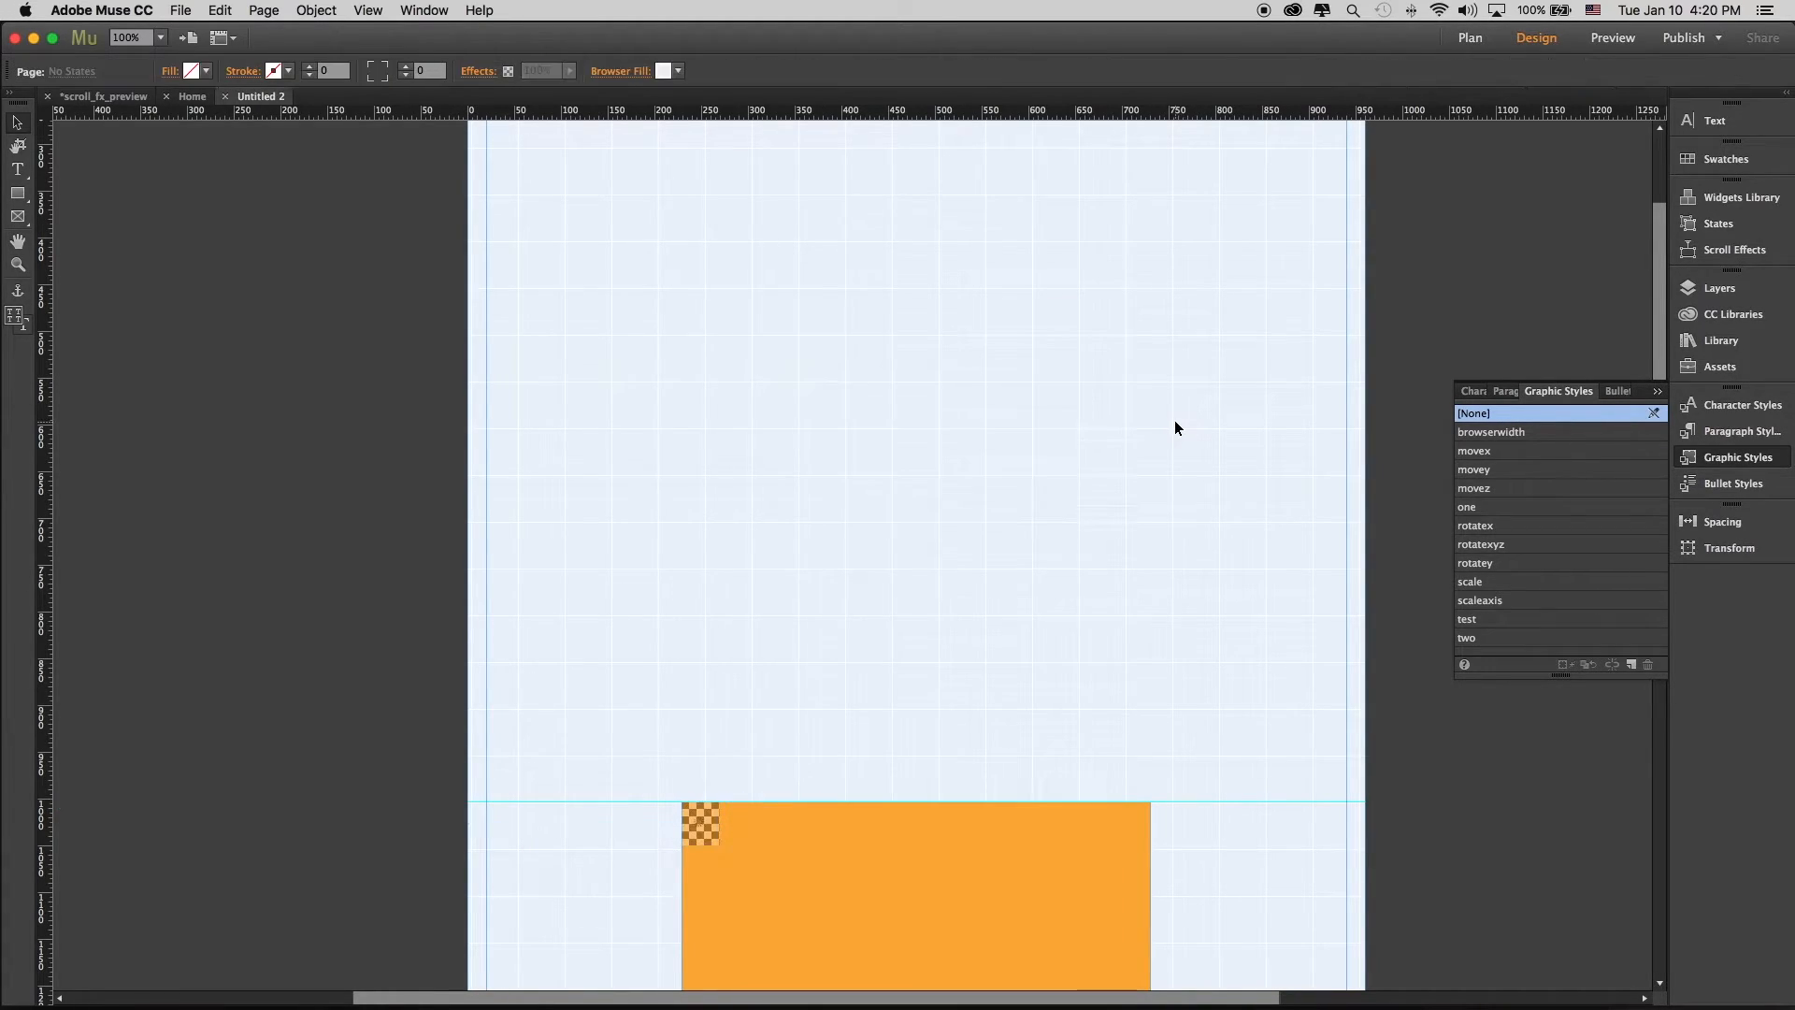
# Preview the page in the browser, scroll to examine where the rectangle's animation starts, and quit the browser
pyautogui.press('super+shift+e')
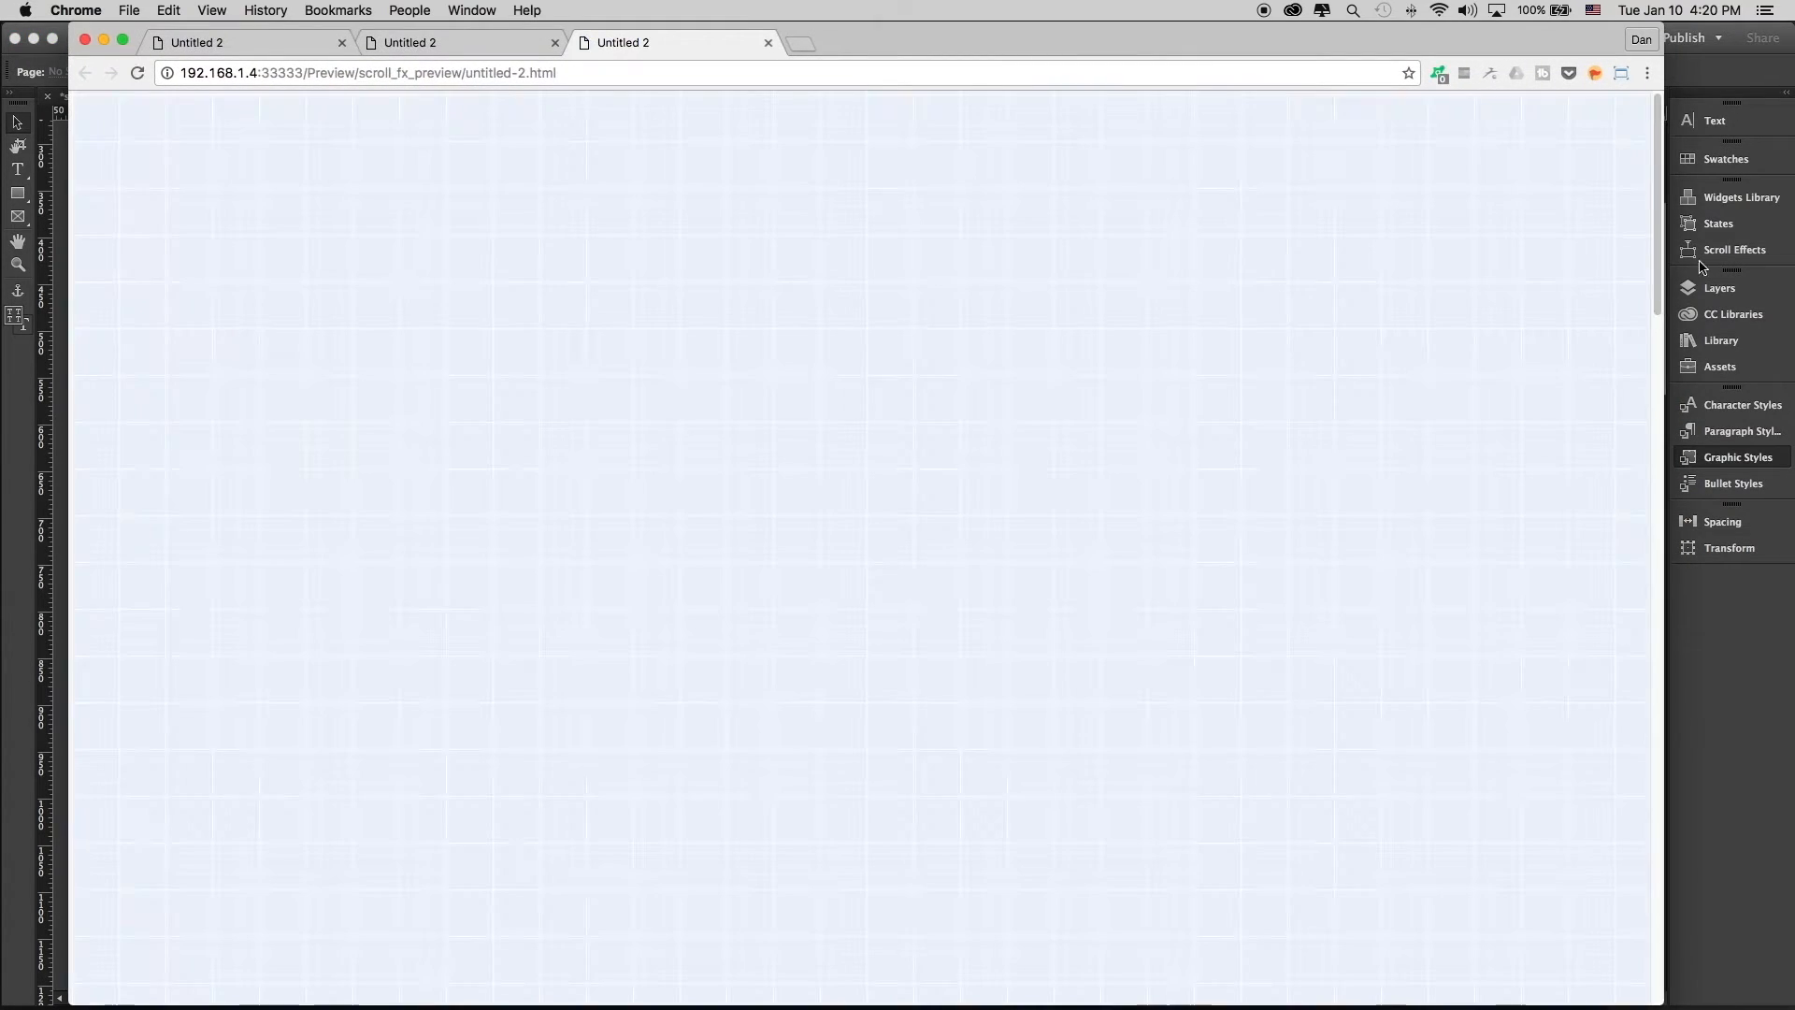
pyautogui.moveTo(1662, 165); pyautogui.dragTo(1622, 221)
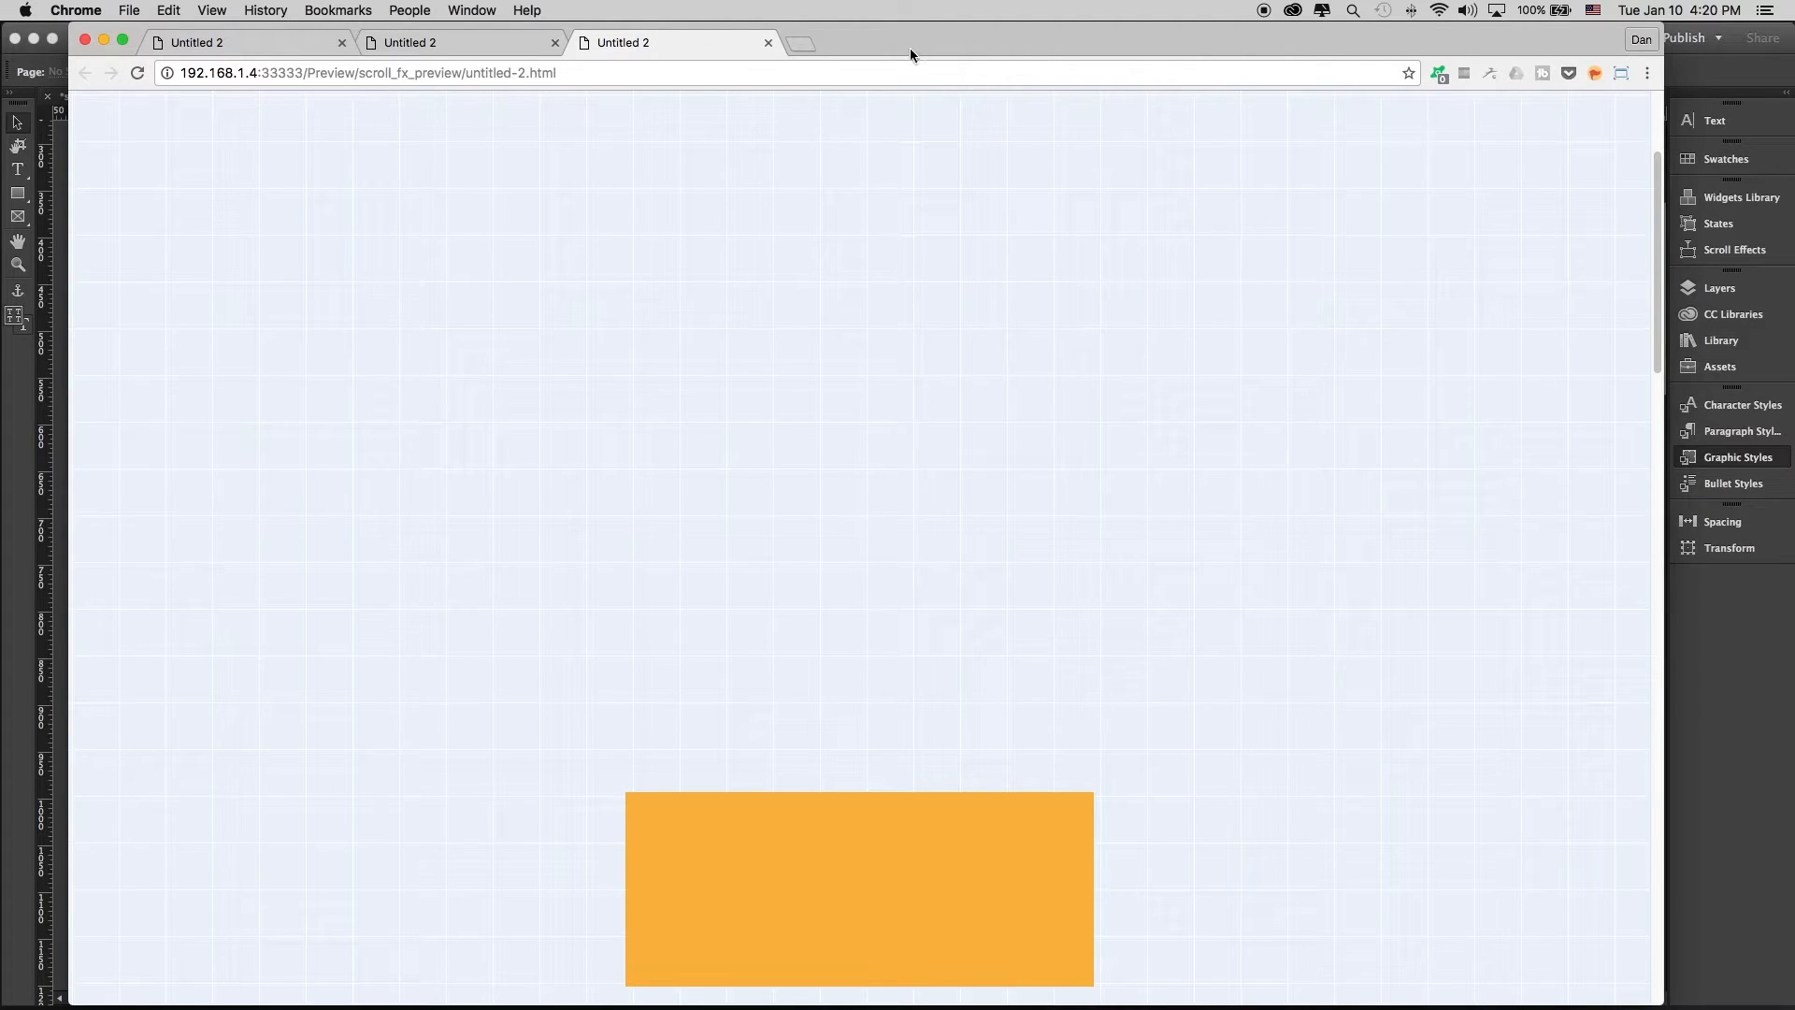
pyautogui.press('super+q')
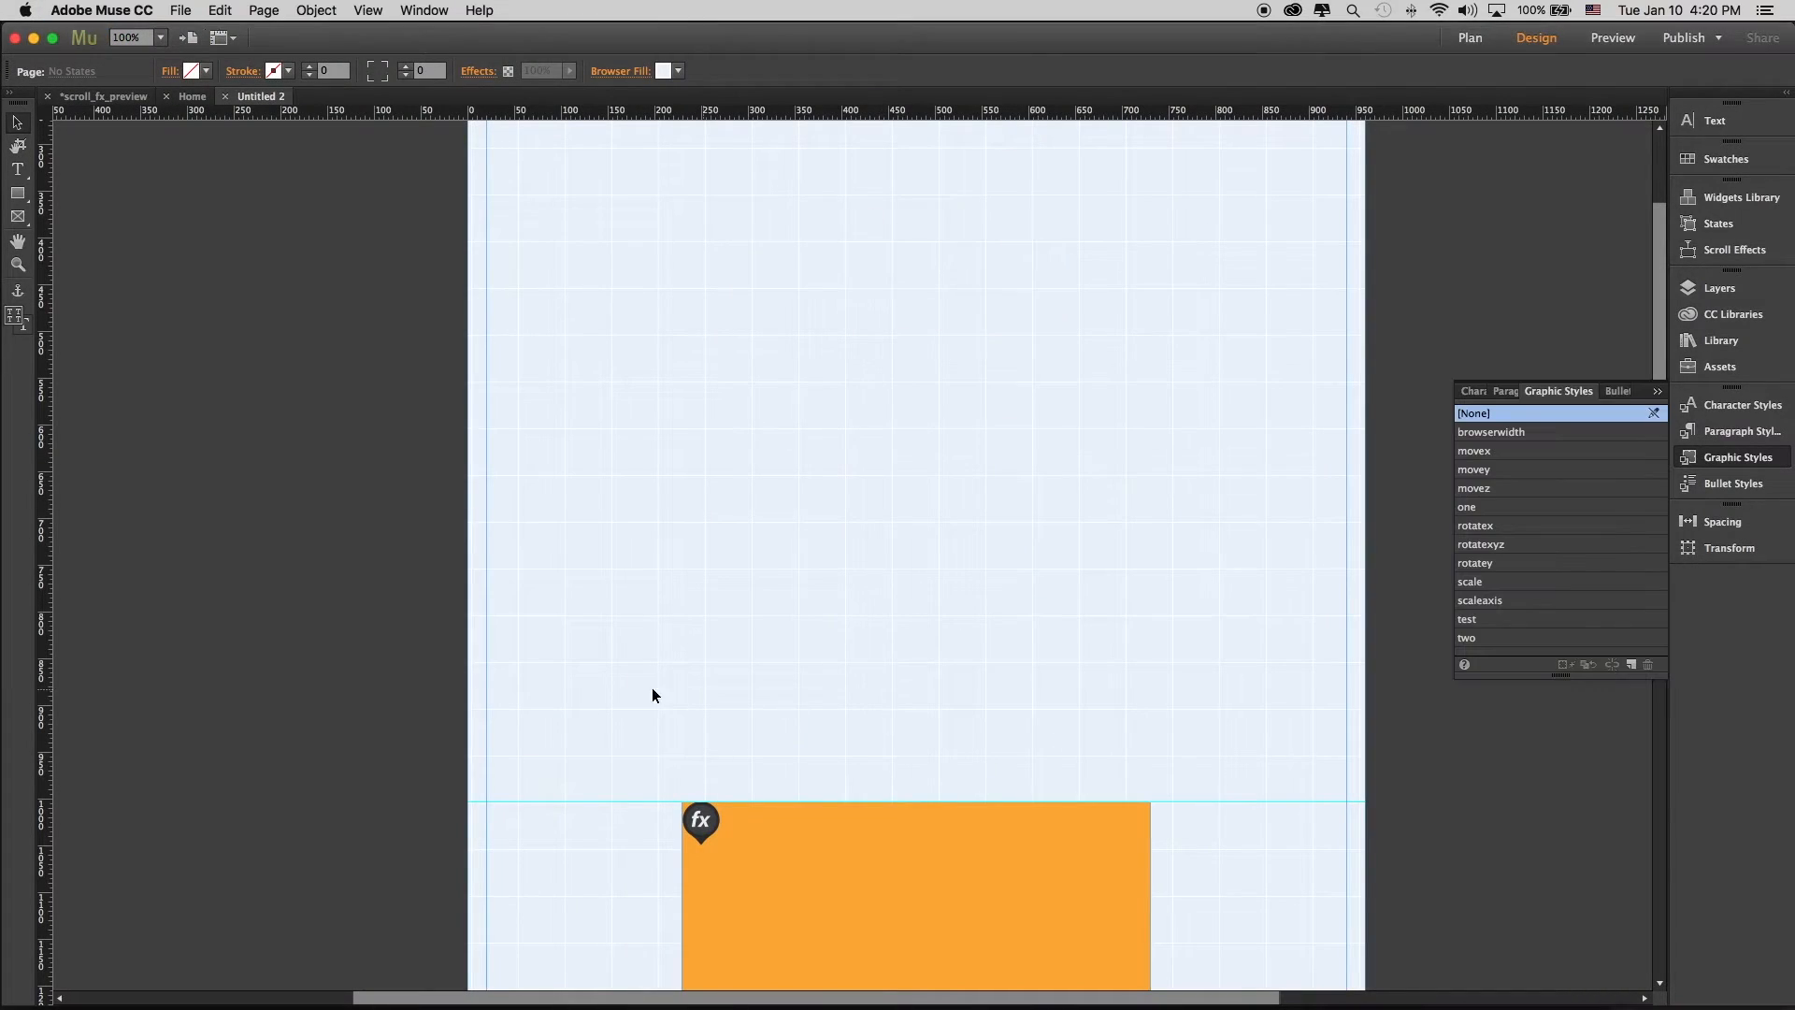
# Set the Scroll FX instance's opacity to 0 and its scroll boundary to start at 1 and end at 0.5
pyautogui.click(707, 819)
pyautogui.click(739, 801)
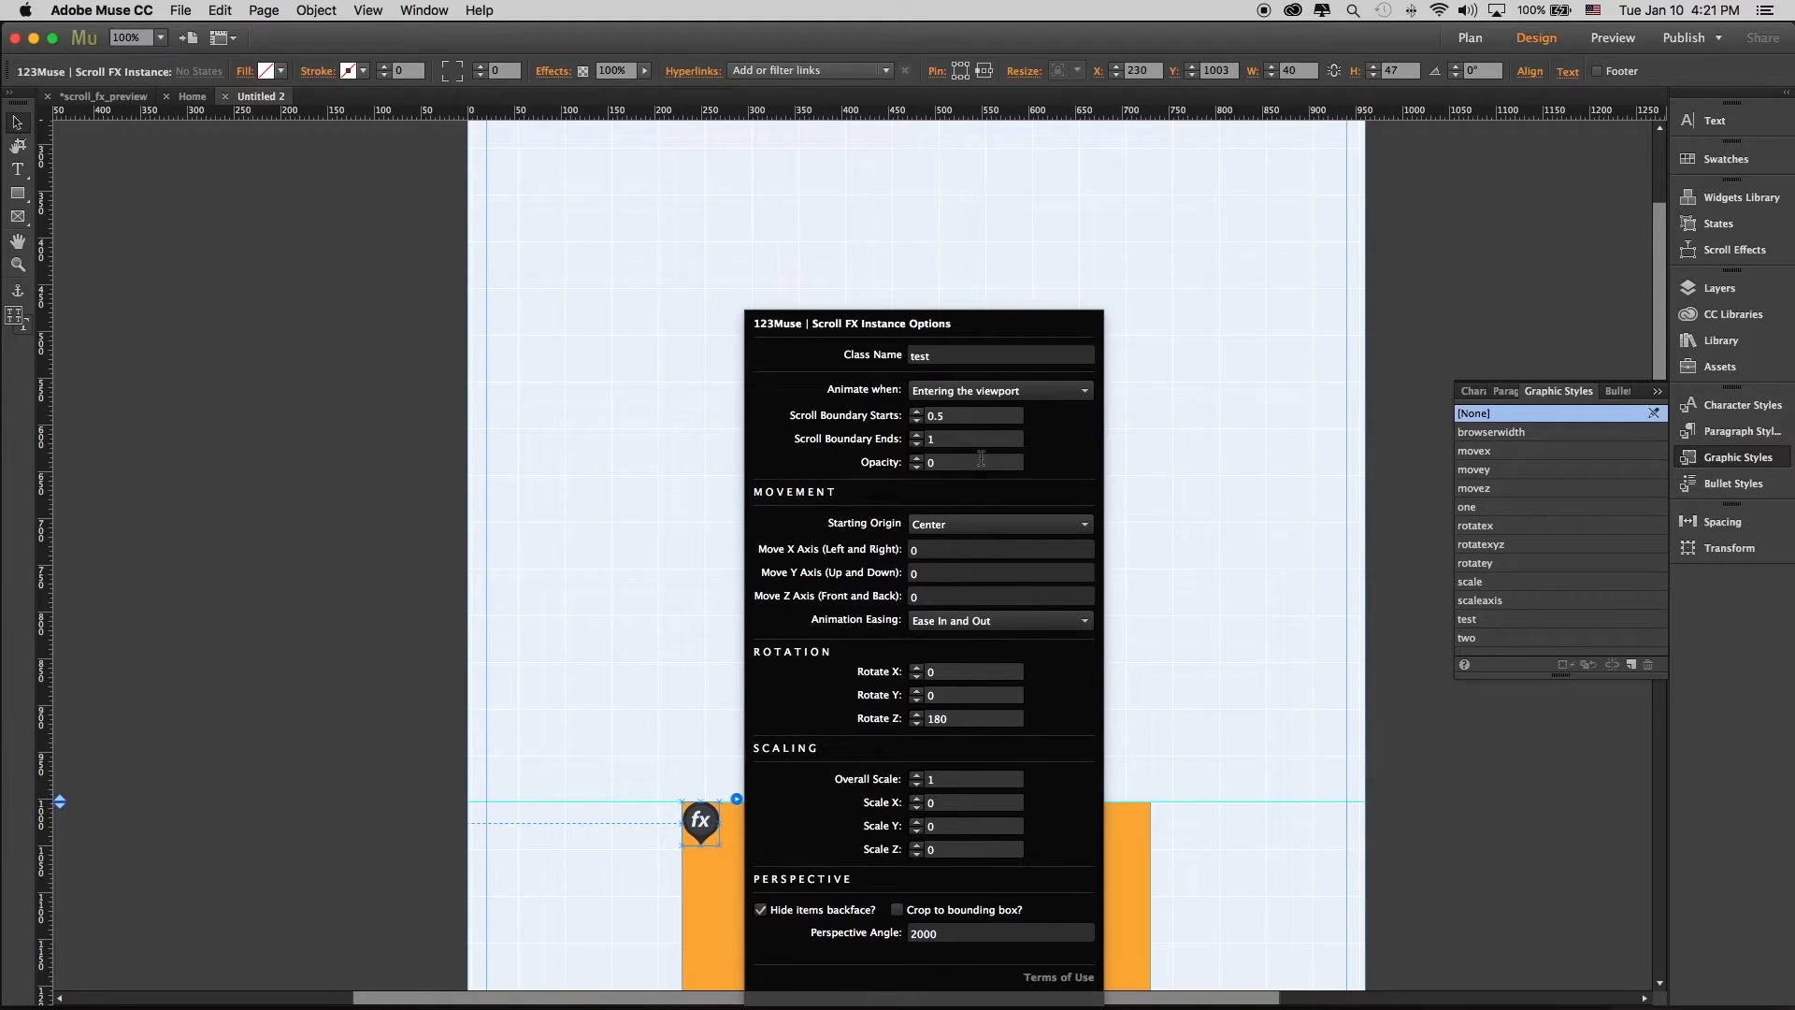
pyautogui.click(933, 464)
pyautogui.click(929, 417)
pyautogui.click(941, 440)
pyautogui.click(955, 416)
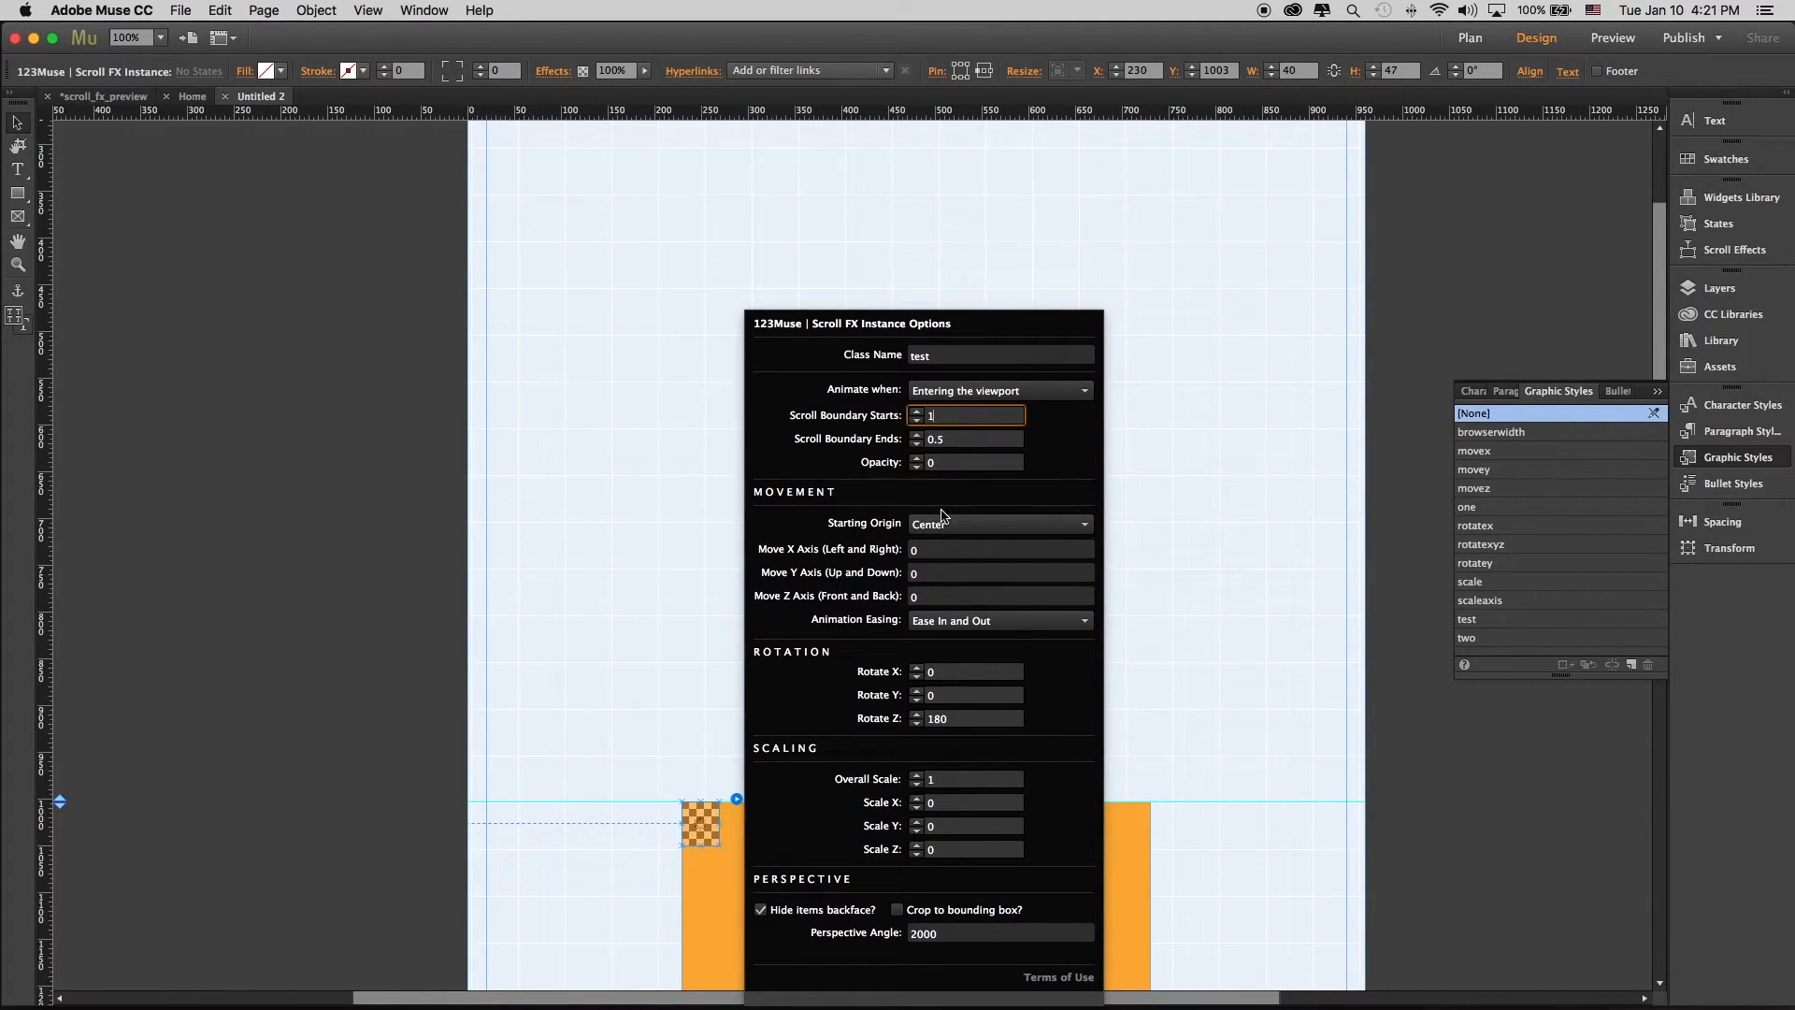
pyautogui.click(1193, 538)
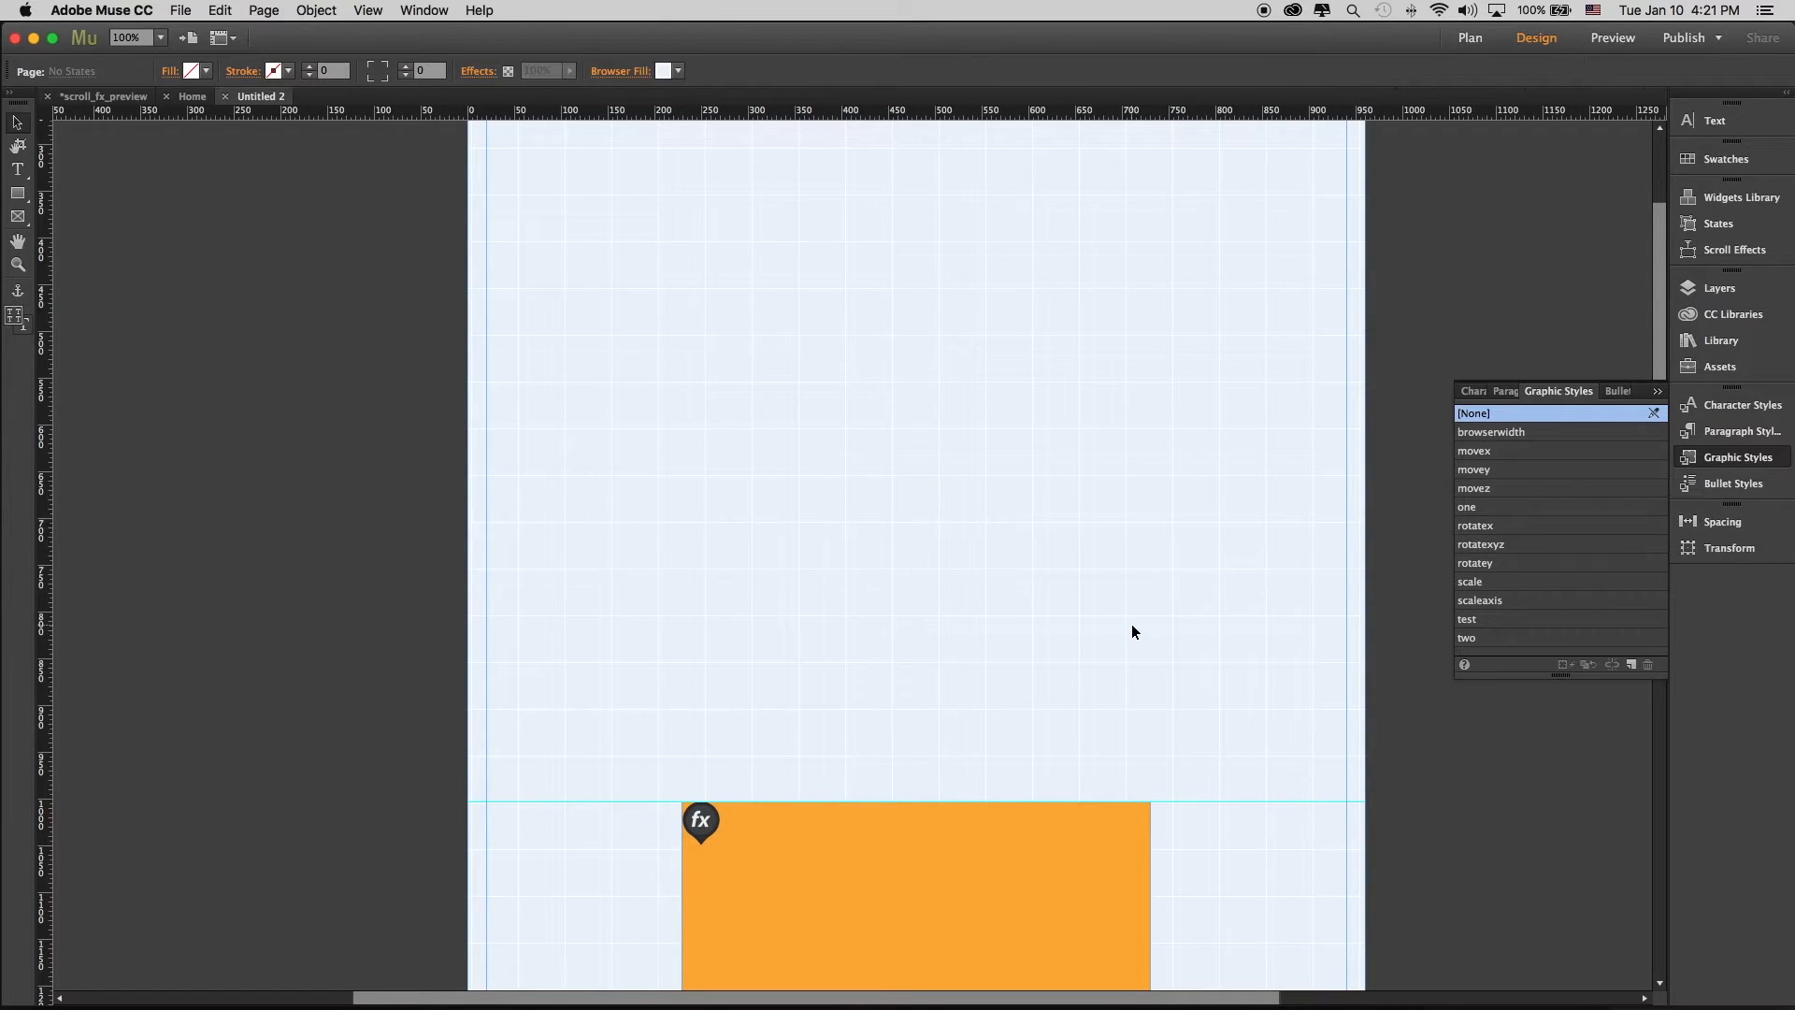
# Preview the page in the browser, scroll down and back up to examine the rectangle's fade, and close the preview
pyautogui.press('super+alt+e')
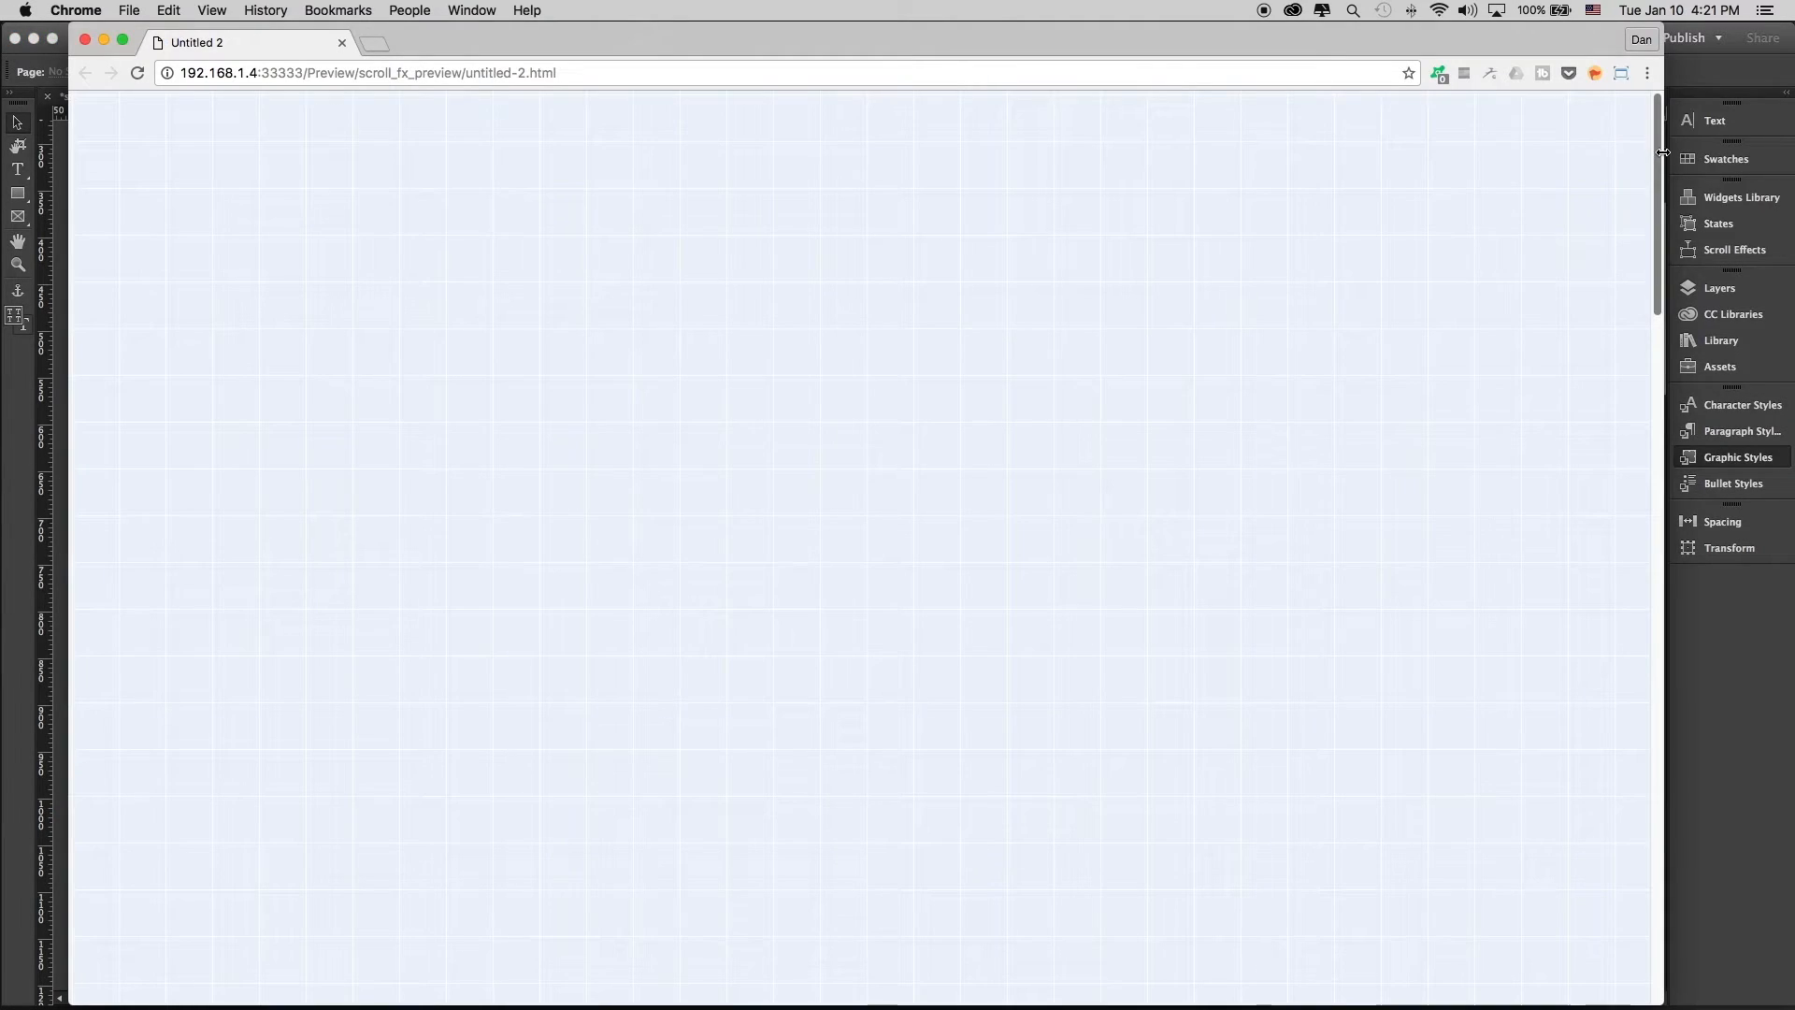
pyautogui.moveTo(1662, 152)
pyautogui.mouseDown()
pyautogui.moveTo(1639, 381)
pyautogui.moveTo(1650, 150)
pyautogui.mouseUp()
pyautogui.moveTo(1650, 150); pyautogui.dragTo(1653, 244)
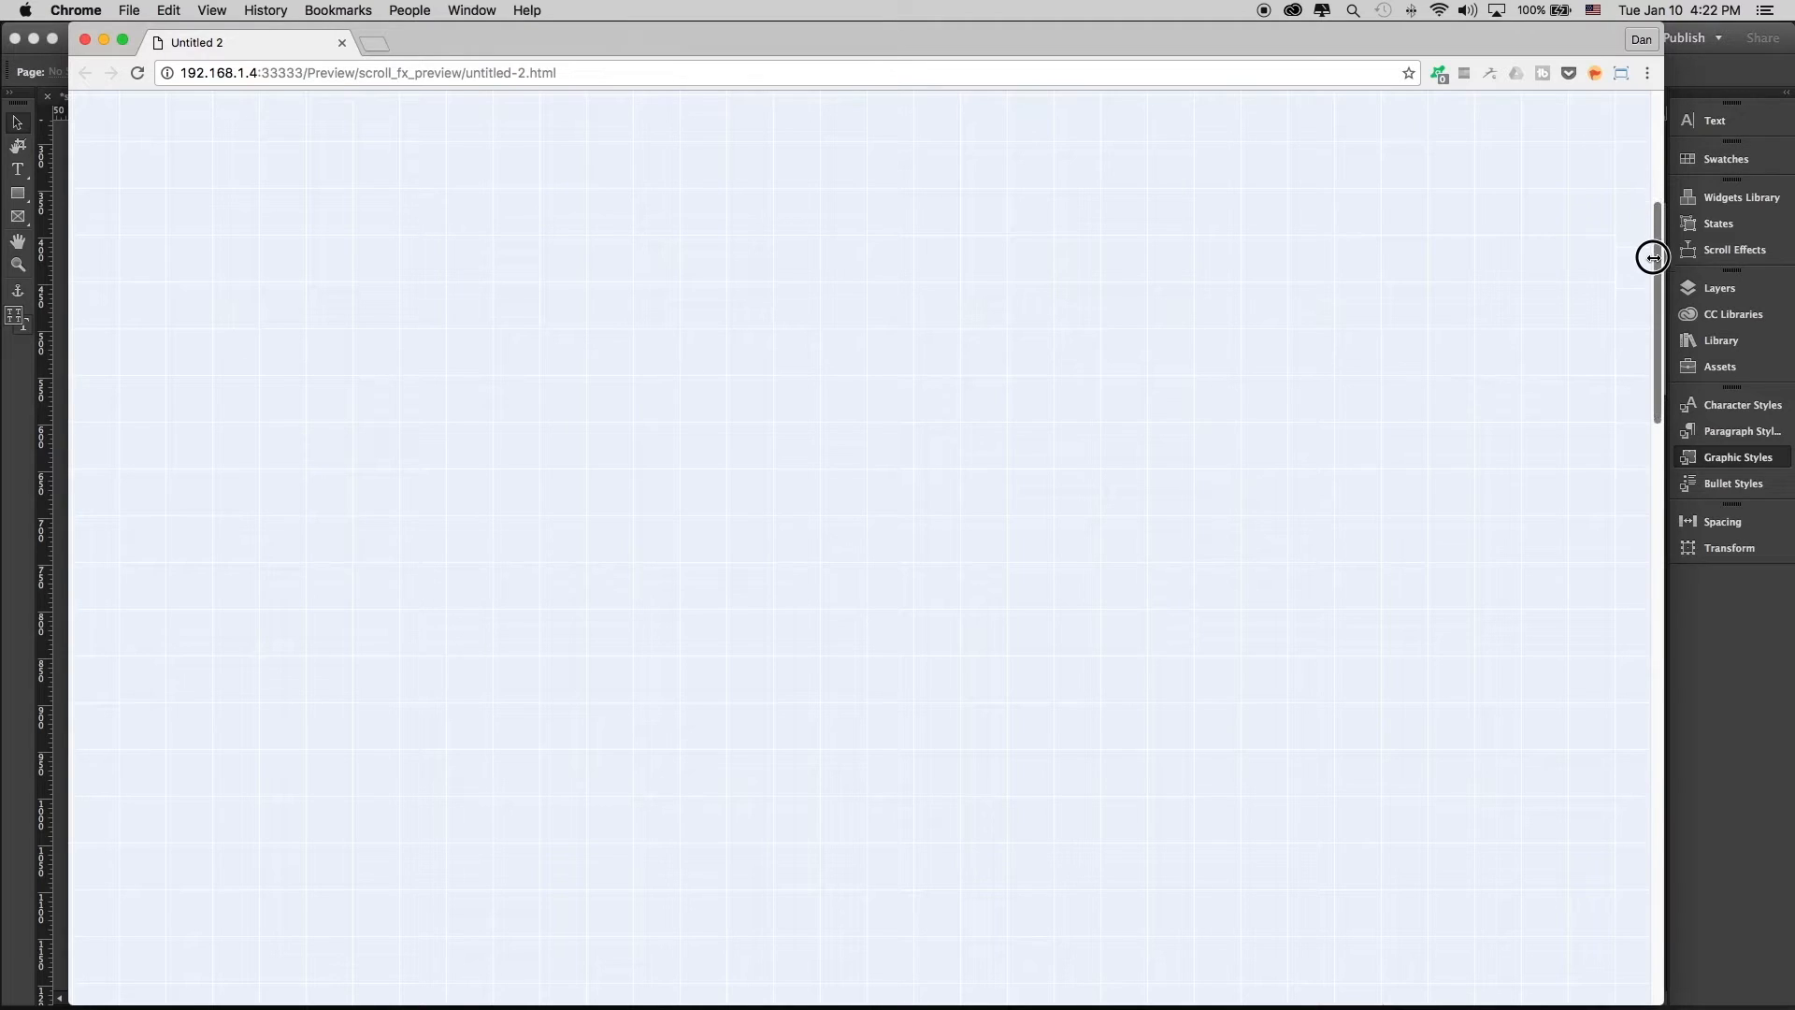
pyautogui.moveTo(1650, 297)
pyautogui.mouseDown()
pyautogui.moveTo(1648, 316)
pyautogui.moveTo(1656, 302)
pyautogui.mouseUp()
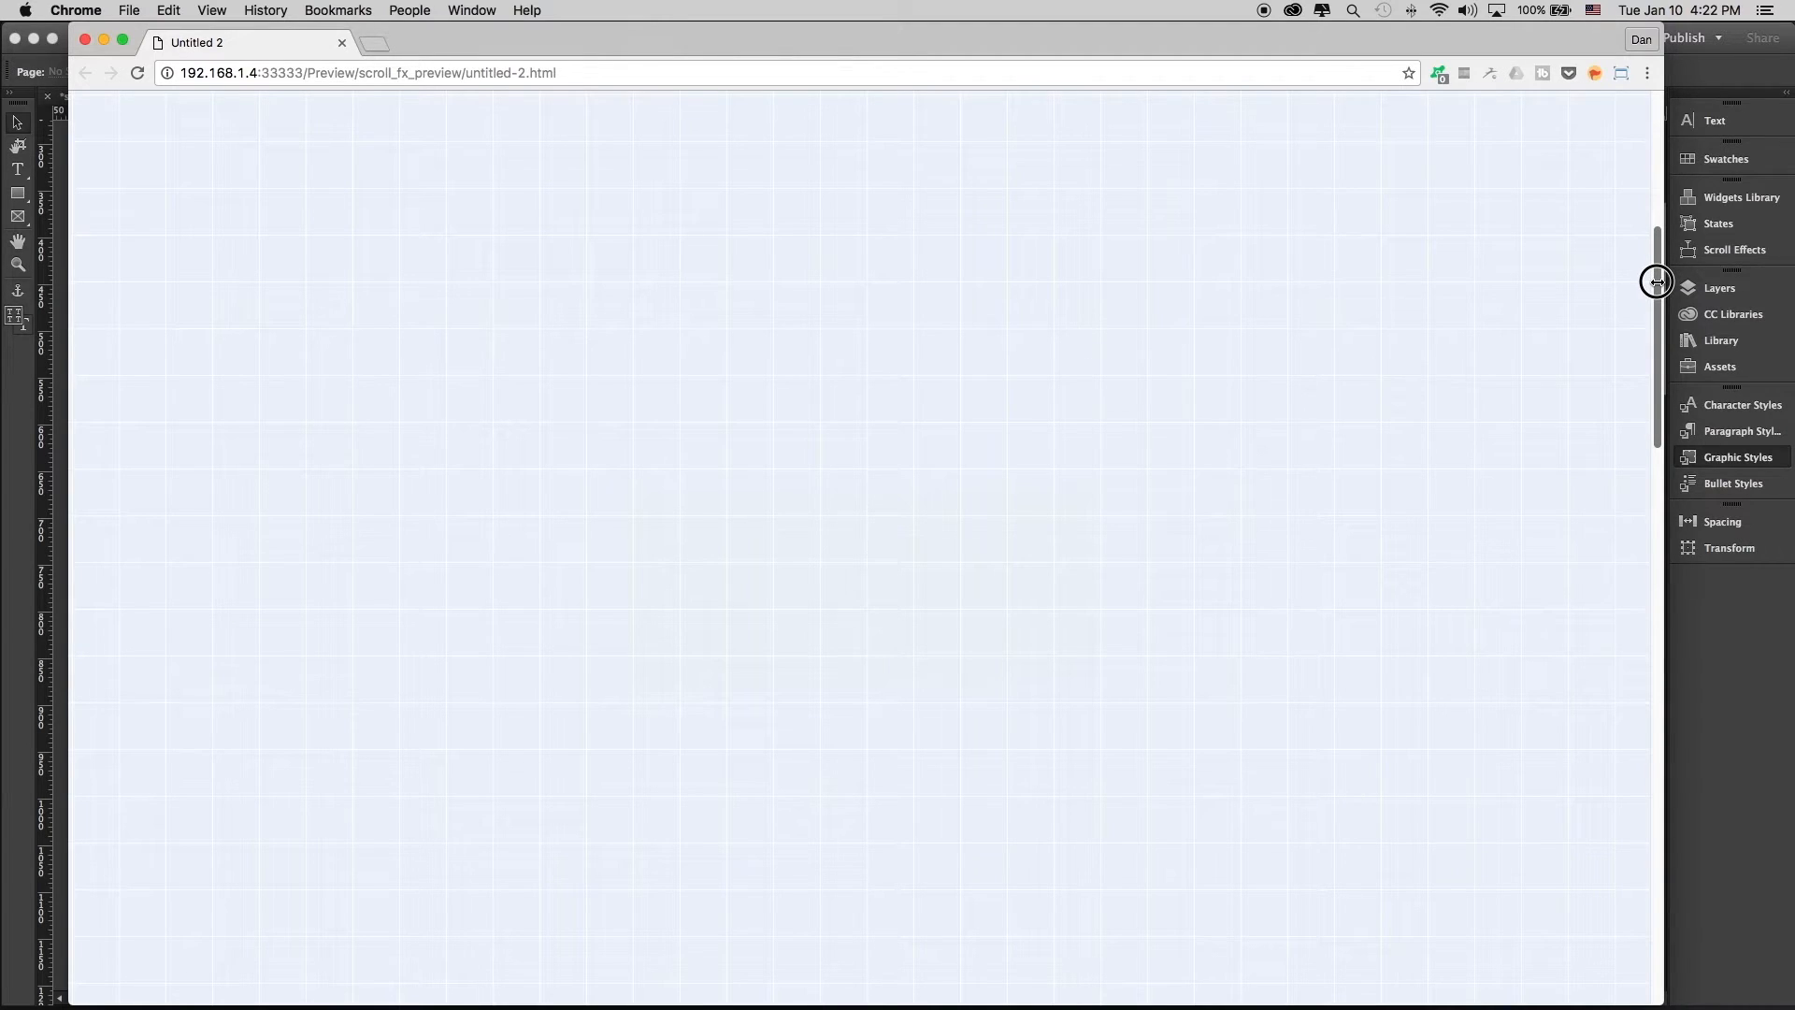
pyautogui.moveTo(1658, 302); pyautogui.dragTo(1643, 245)
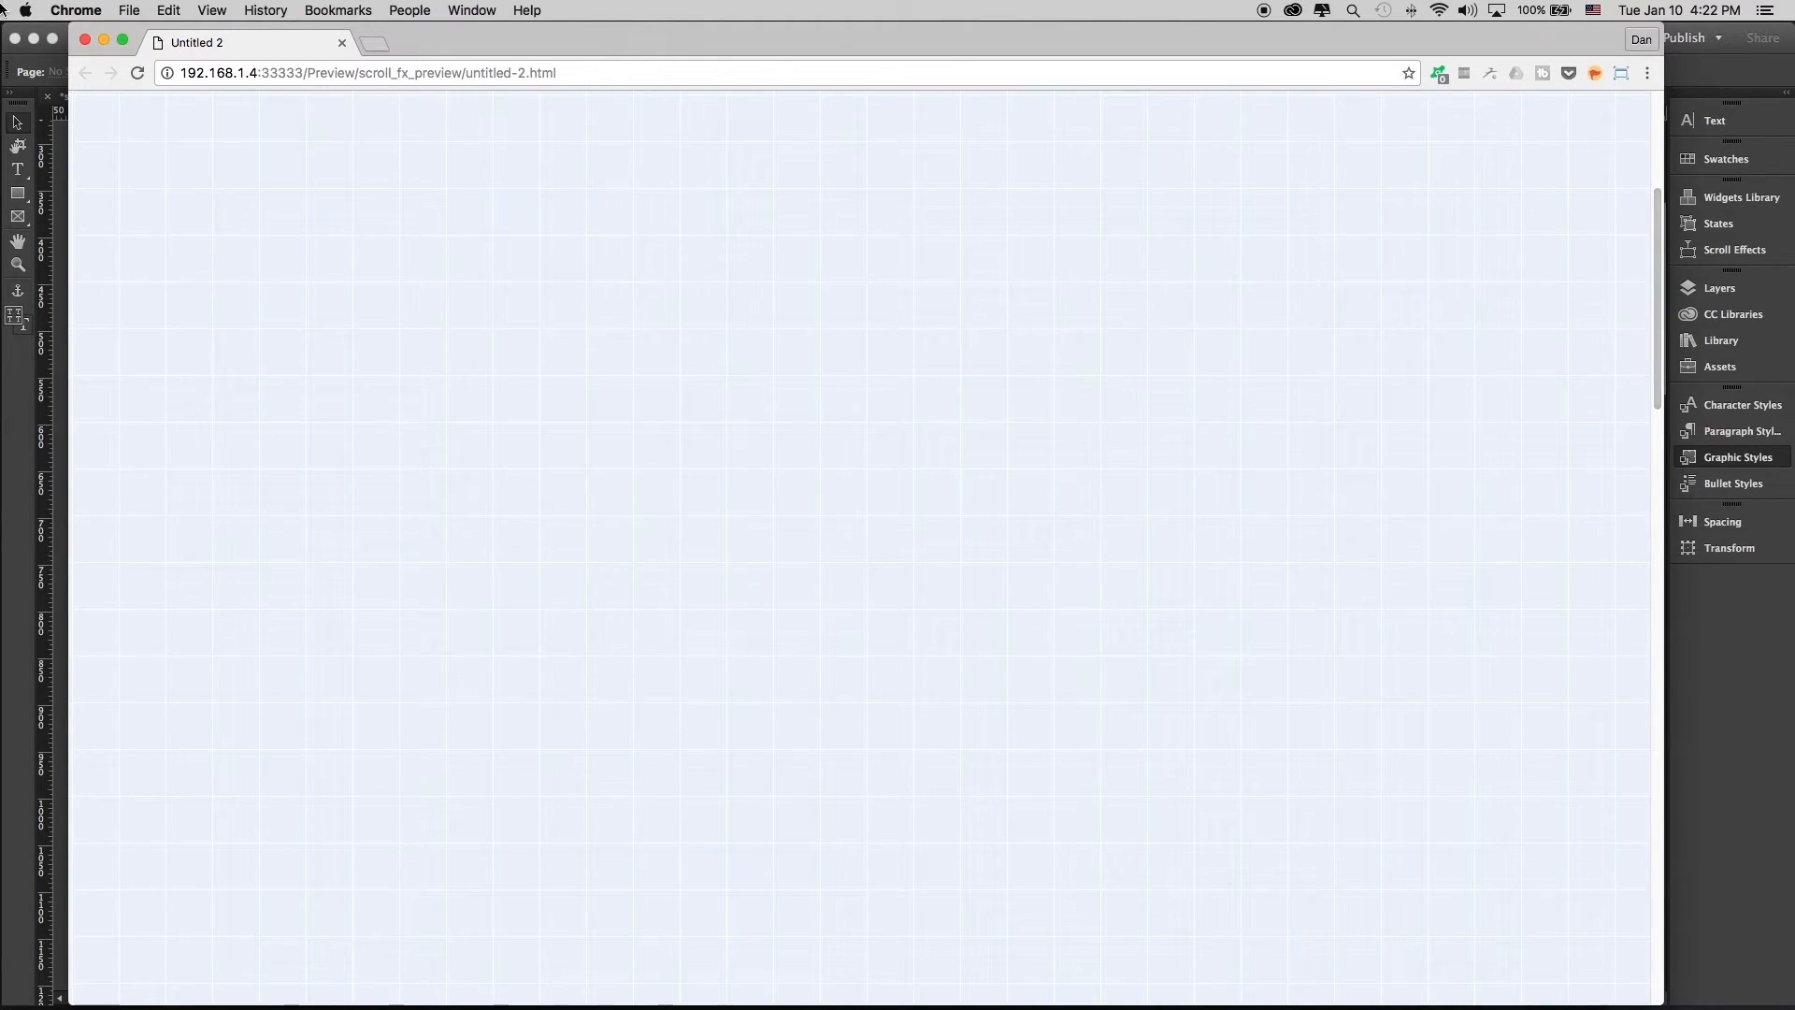
pyautogui.click(85, 43)
# Set the Scroll FX instance's Rotate Z to 0 and its Overall Scale to 2
pyautogui.click(704, 823)
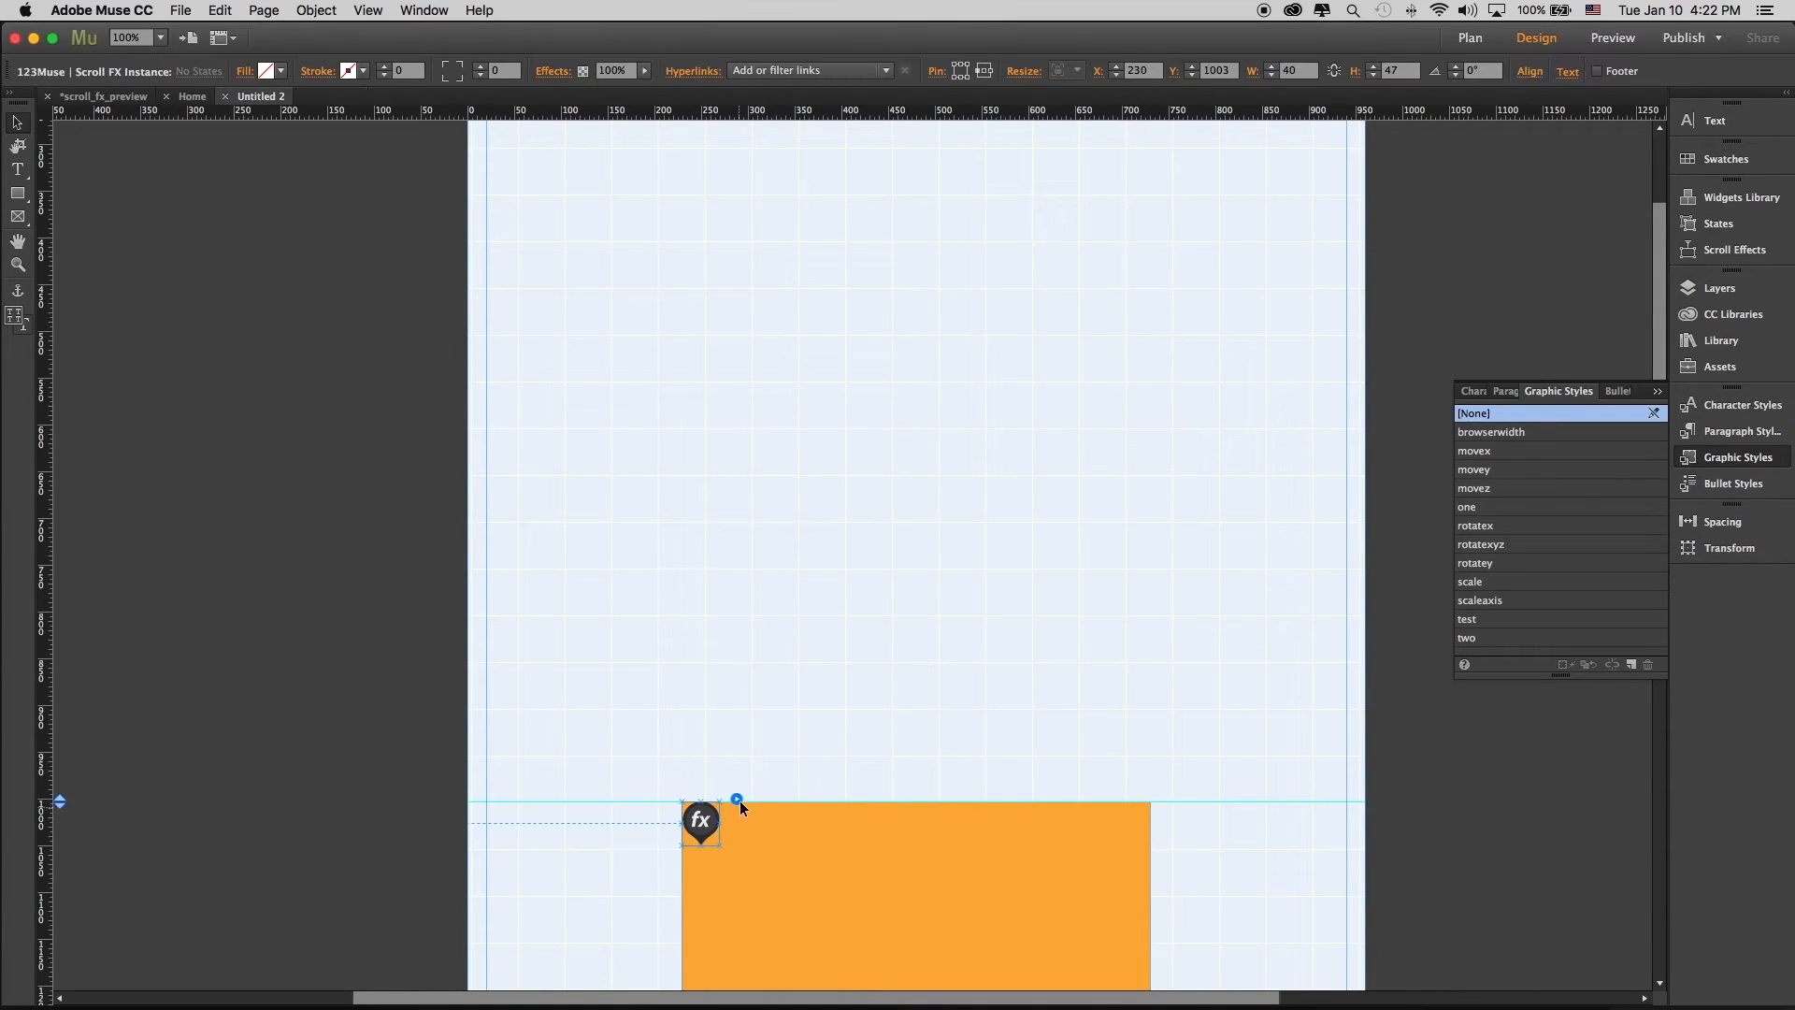
pyautogui.click(738, 801)
pyautogui.doubleClick(954, 718)
pyautogui.write('0')
pyautogui.press('Tab')
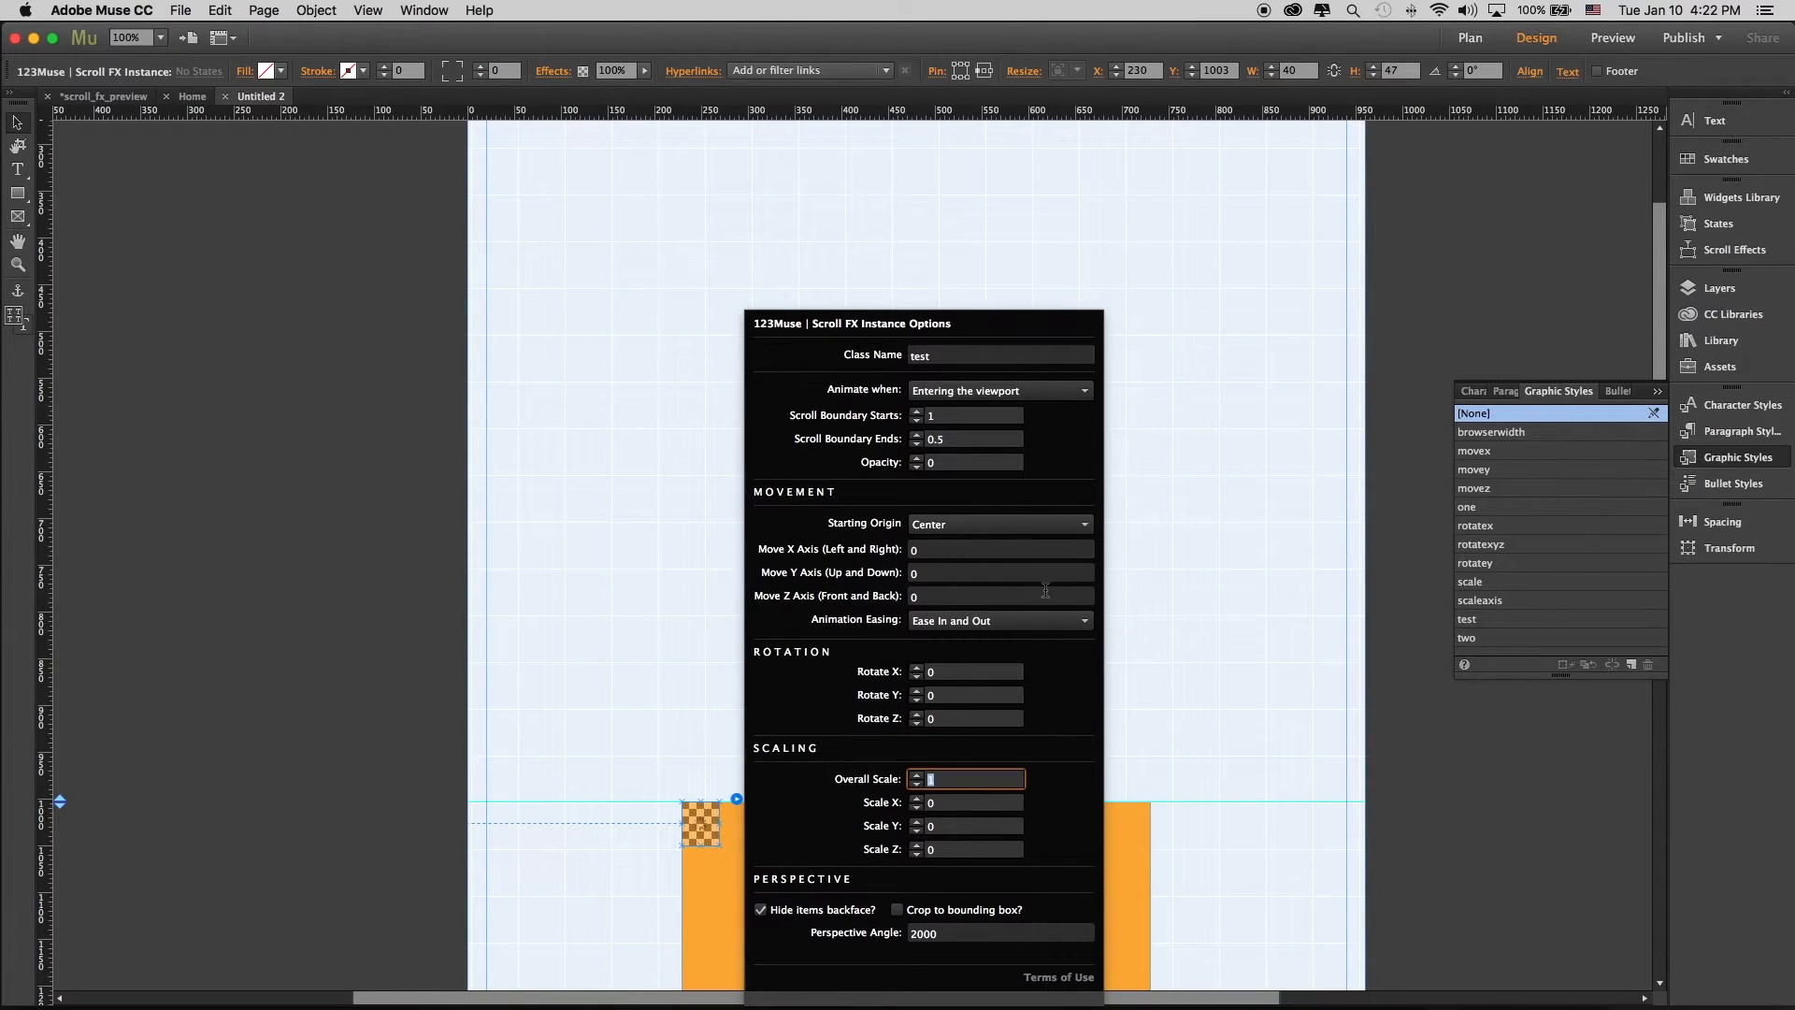
pyautogui.doubleClick(944, 573)
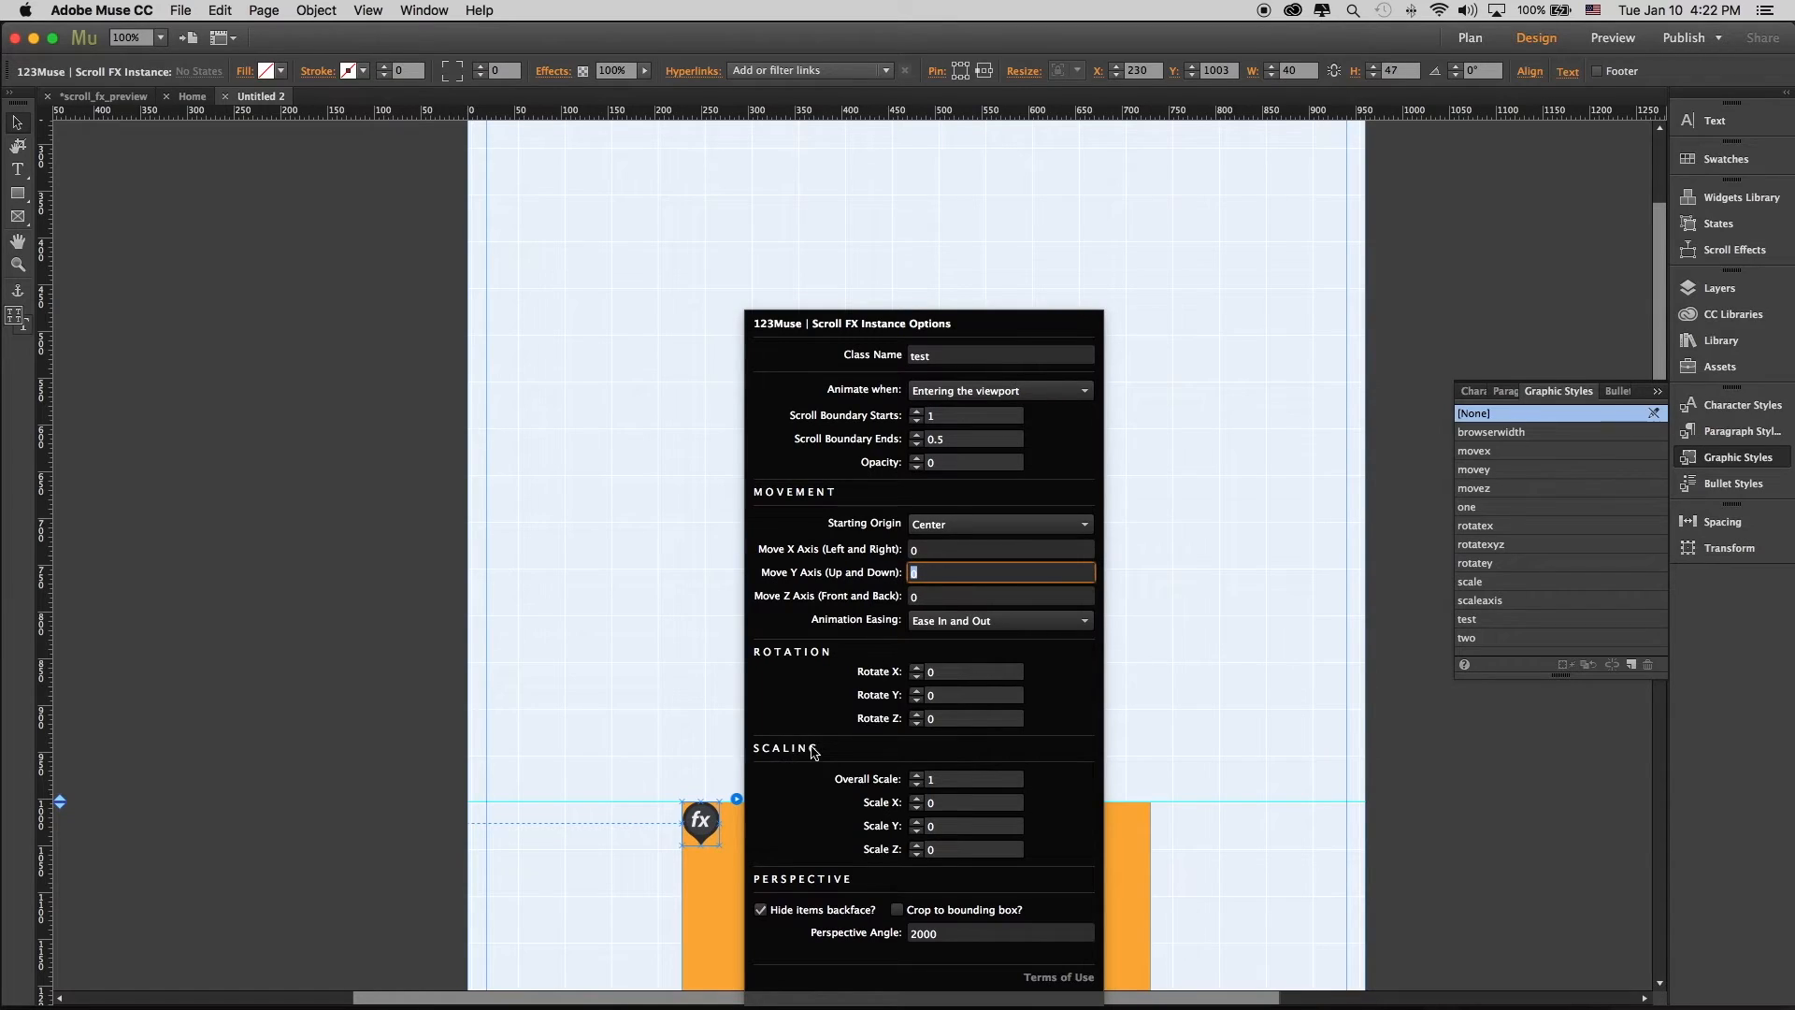
pyautogui.doubleClick(949, 780)
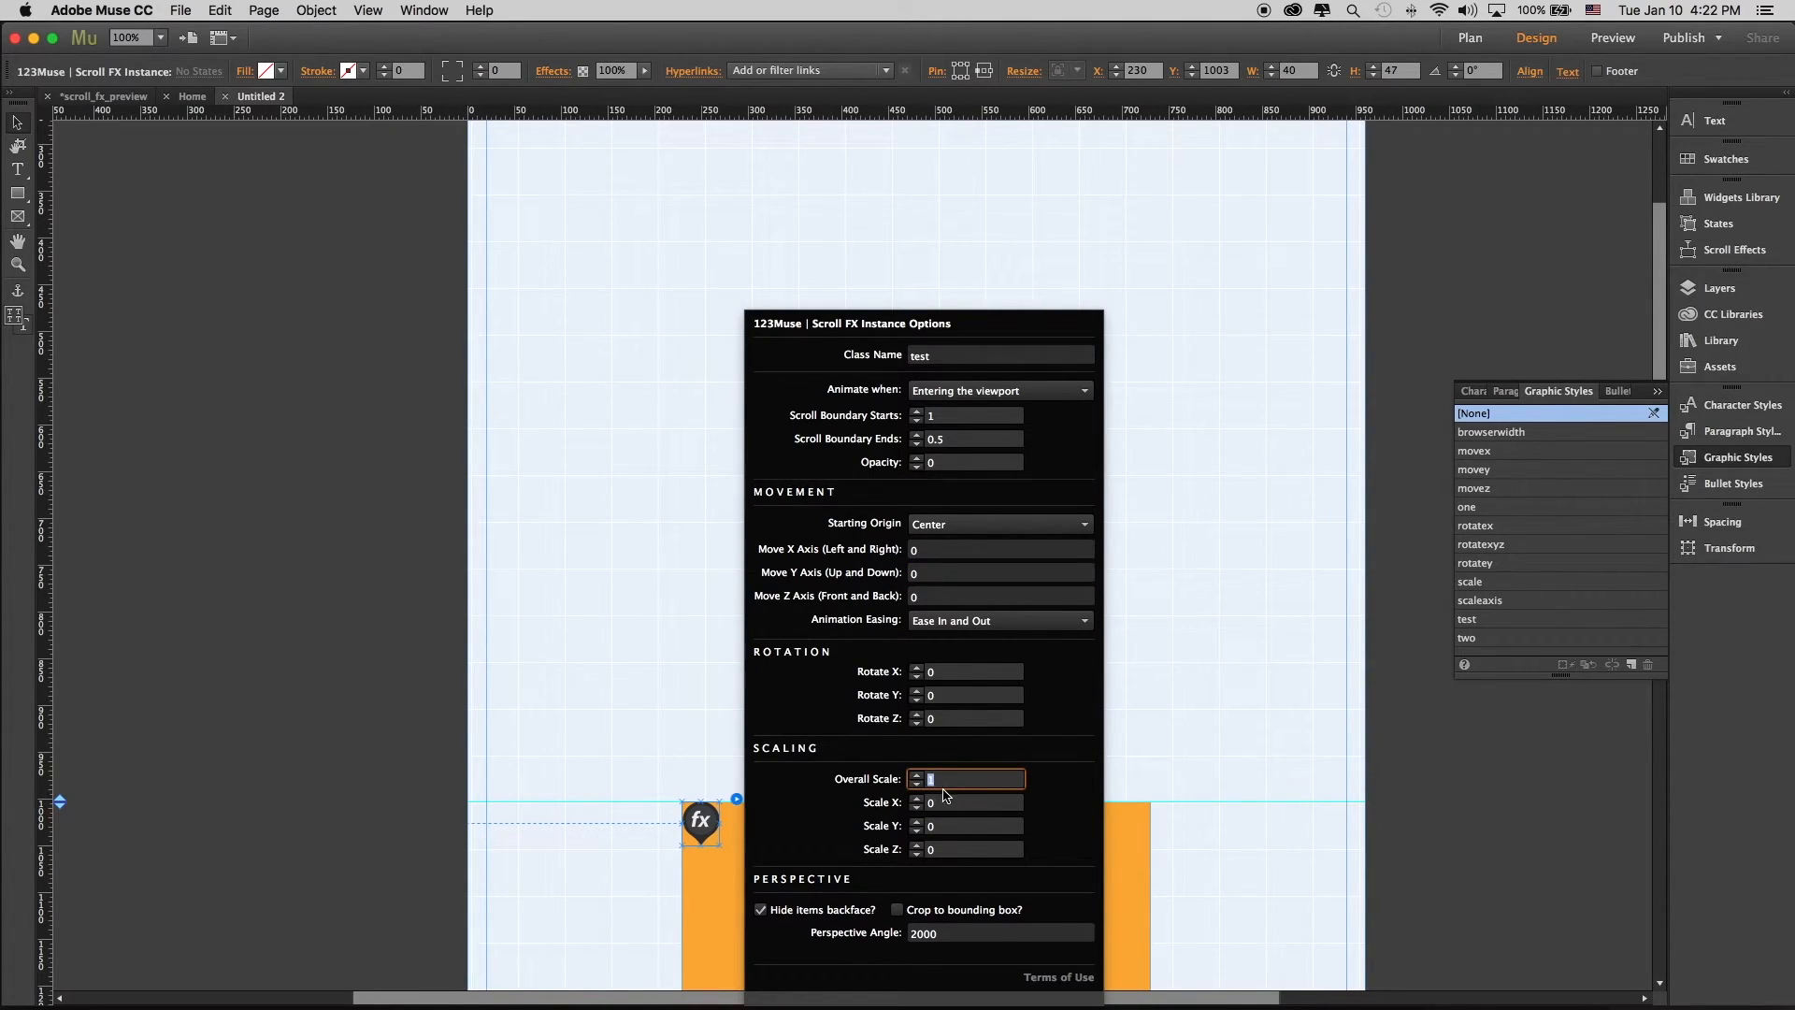
pyautogui.doubleClick(935, 780)
# Set the instance's scroll boundary to start at 0.5 and end at 1, and close the widget options
pyautogui.doubleClick(948, 416)
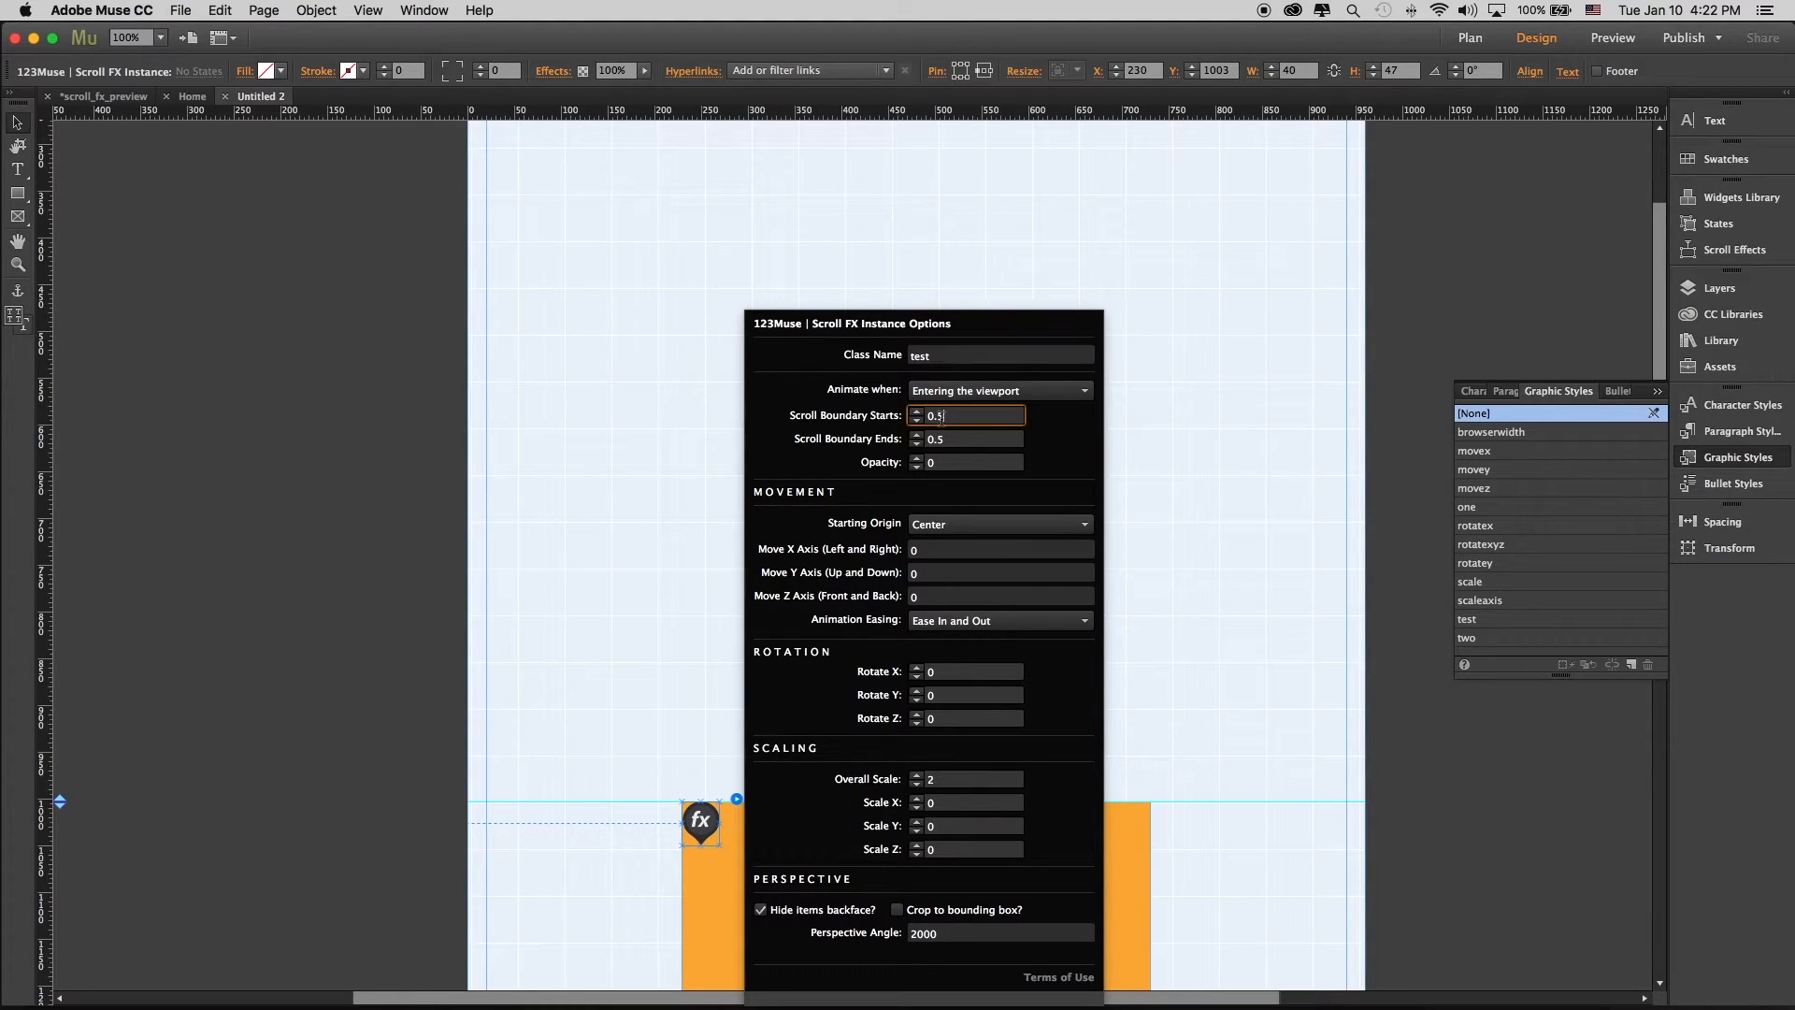
pyautogui.doubleClick(945, 418)
pyautogui.moveTo(953, 439); pyautogui.dragTo(915, 446)
pyautogui.write('1')
pyautogui.click(1222, 382)
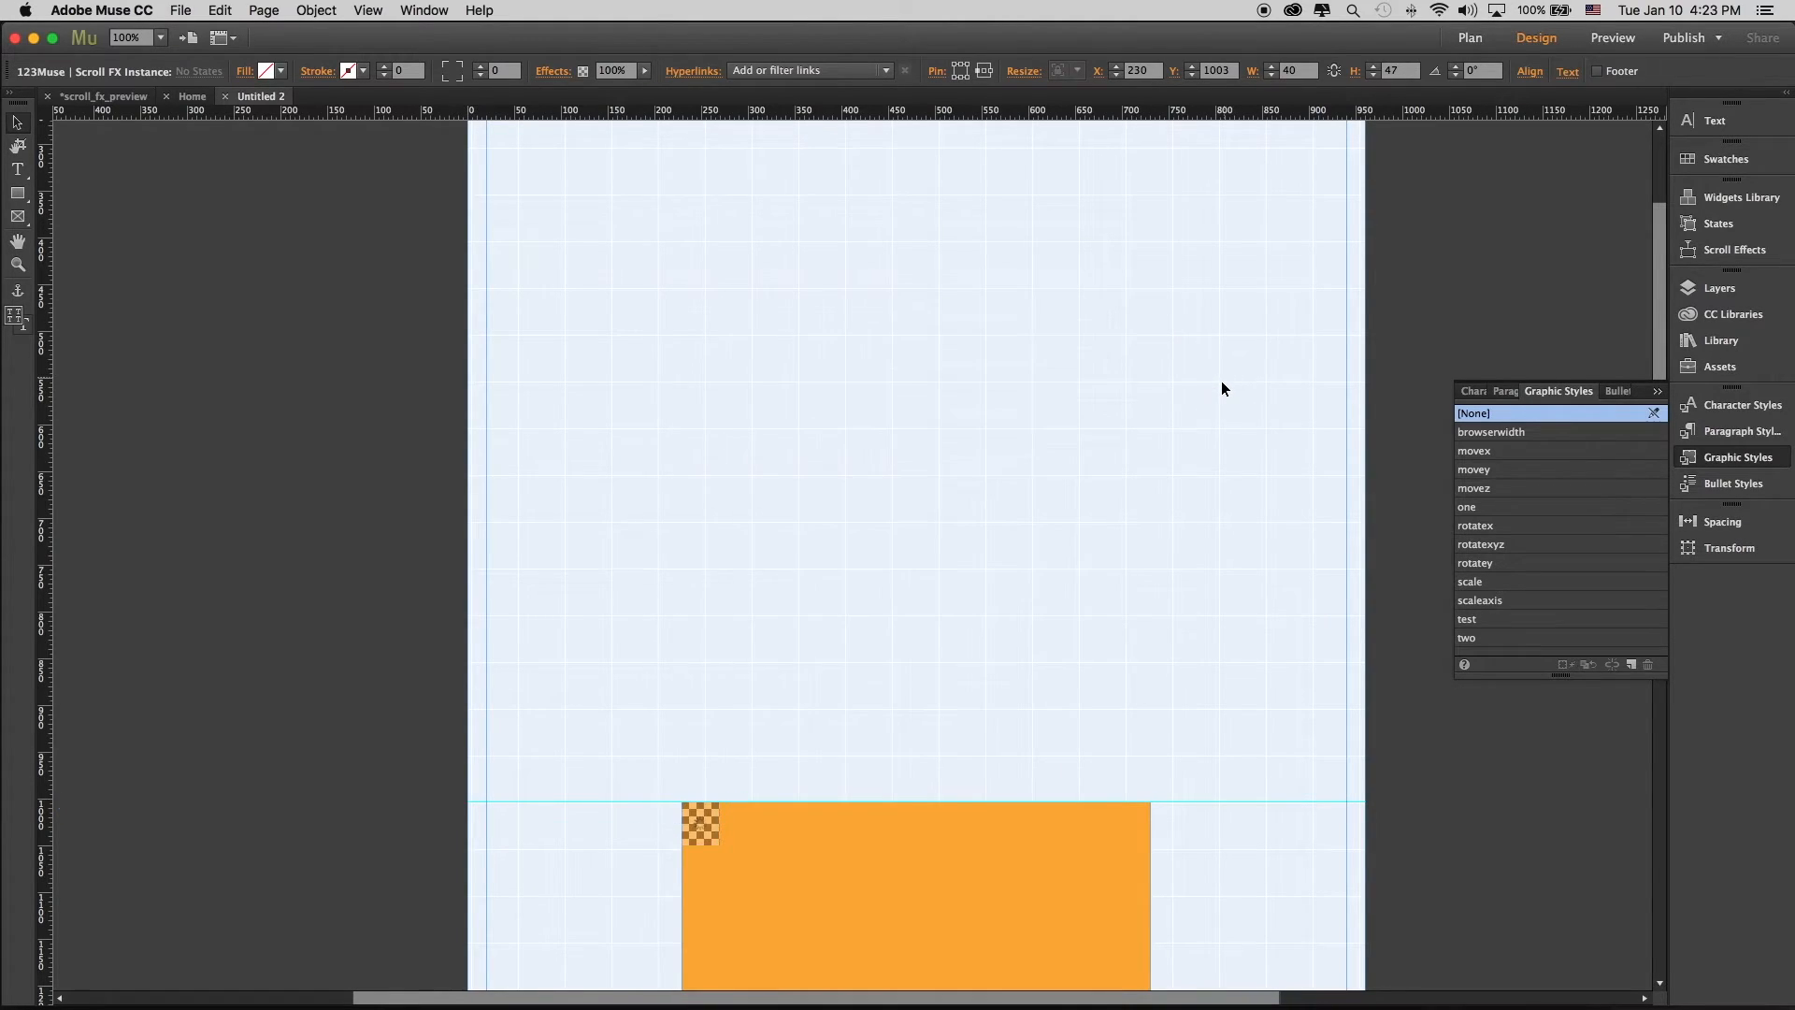
# Preview the page in the browser, scroll down to examine the rectangle's scaling, and return to Muse
pyautogui.press('super+shift+e')
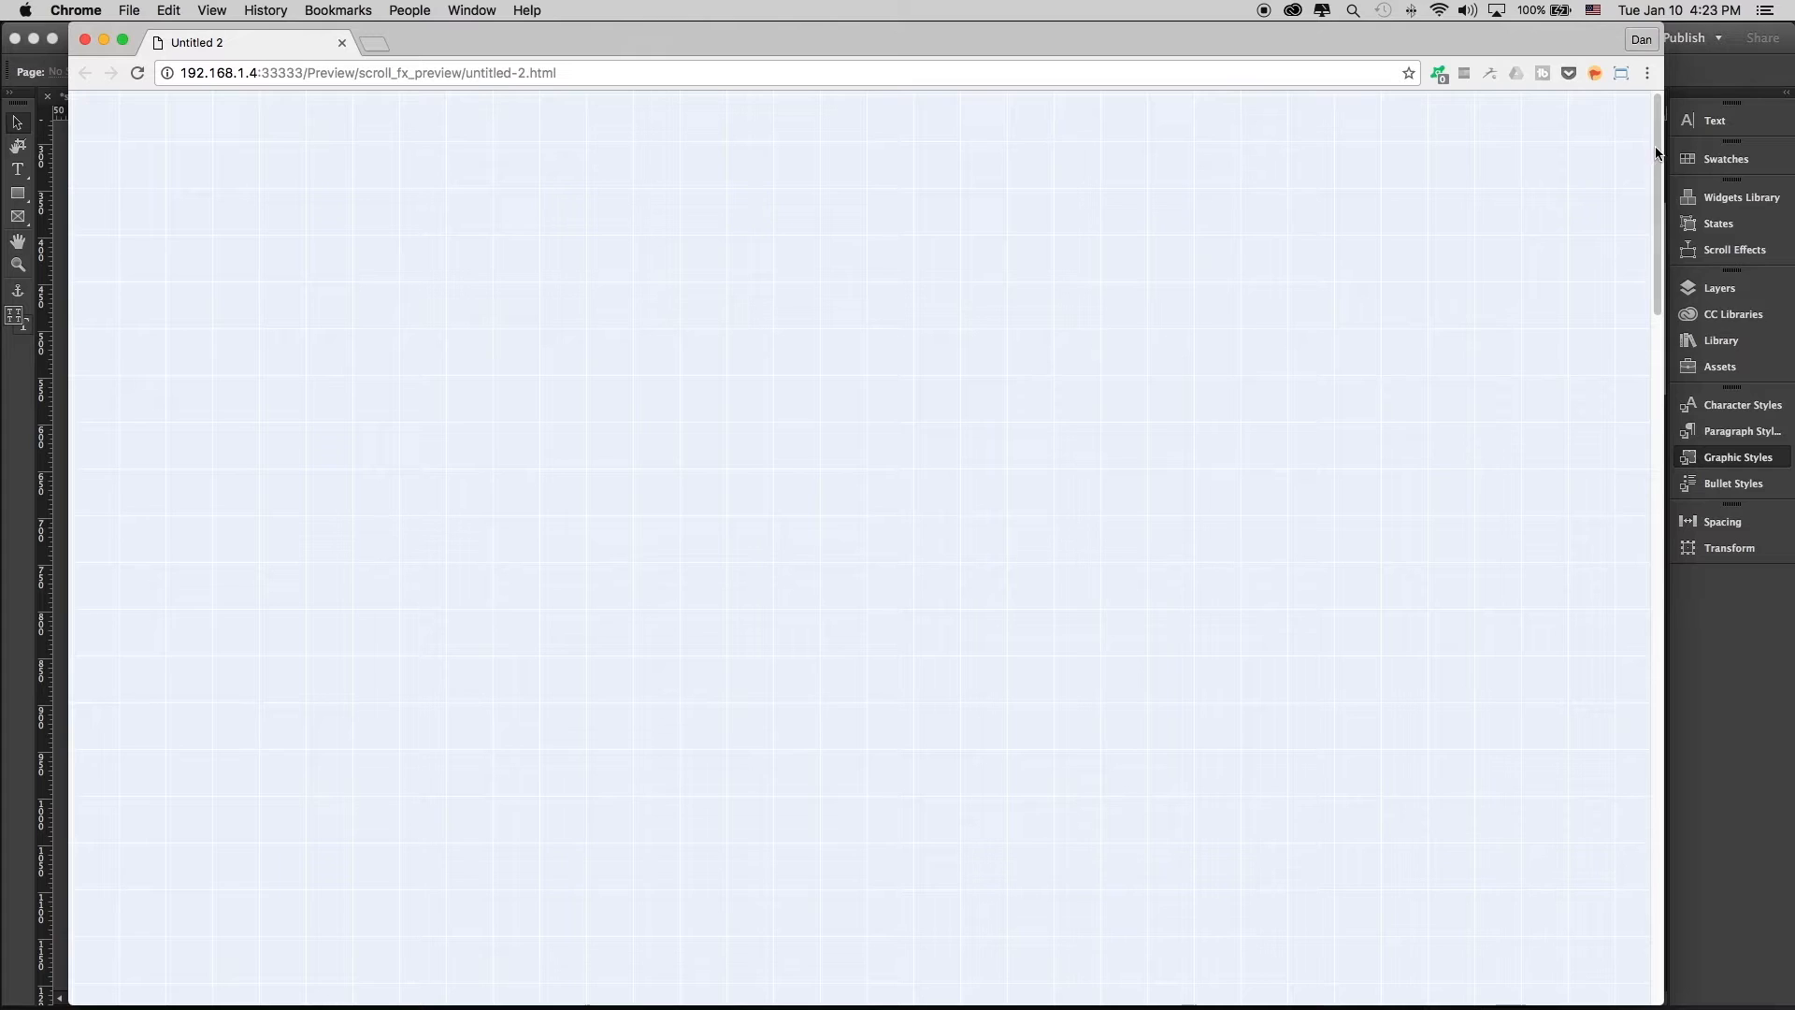
pyautogui.moveTo(1655, 149); pyautogui.dragTo(1679, 222)
pyautogui.press('super+Tab')
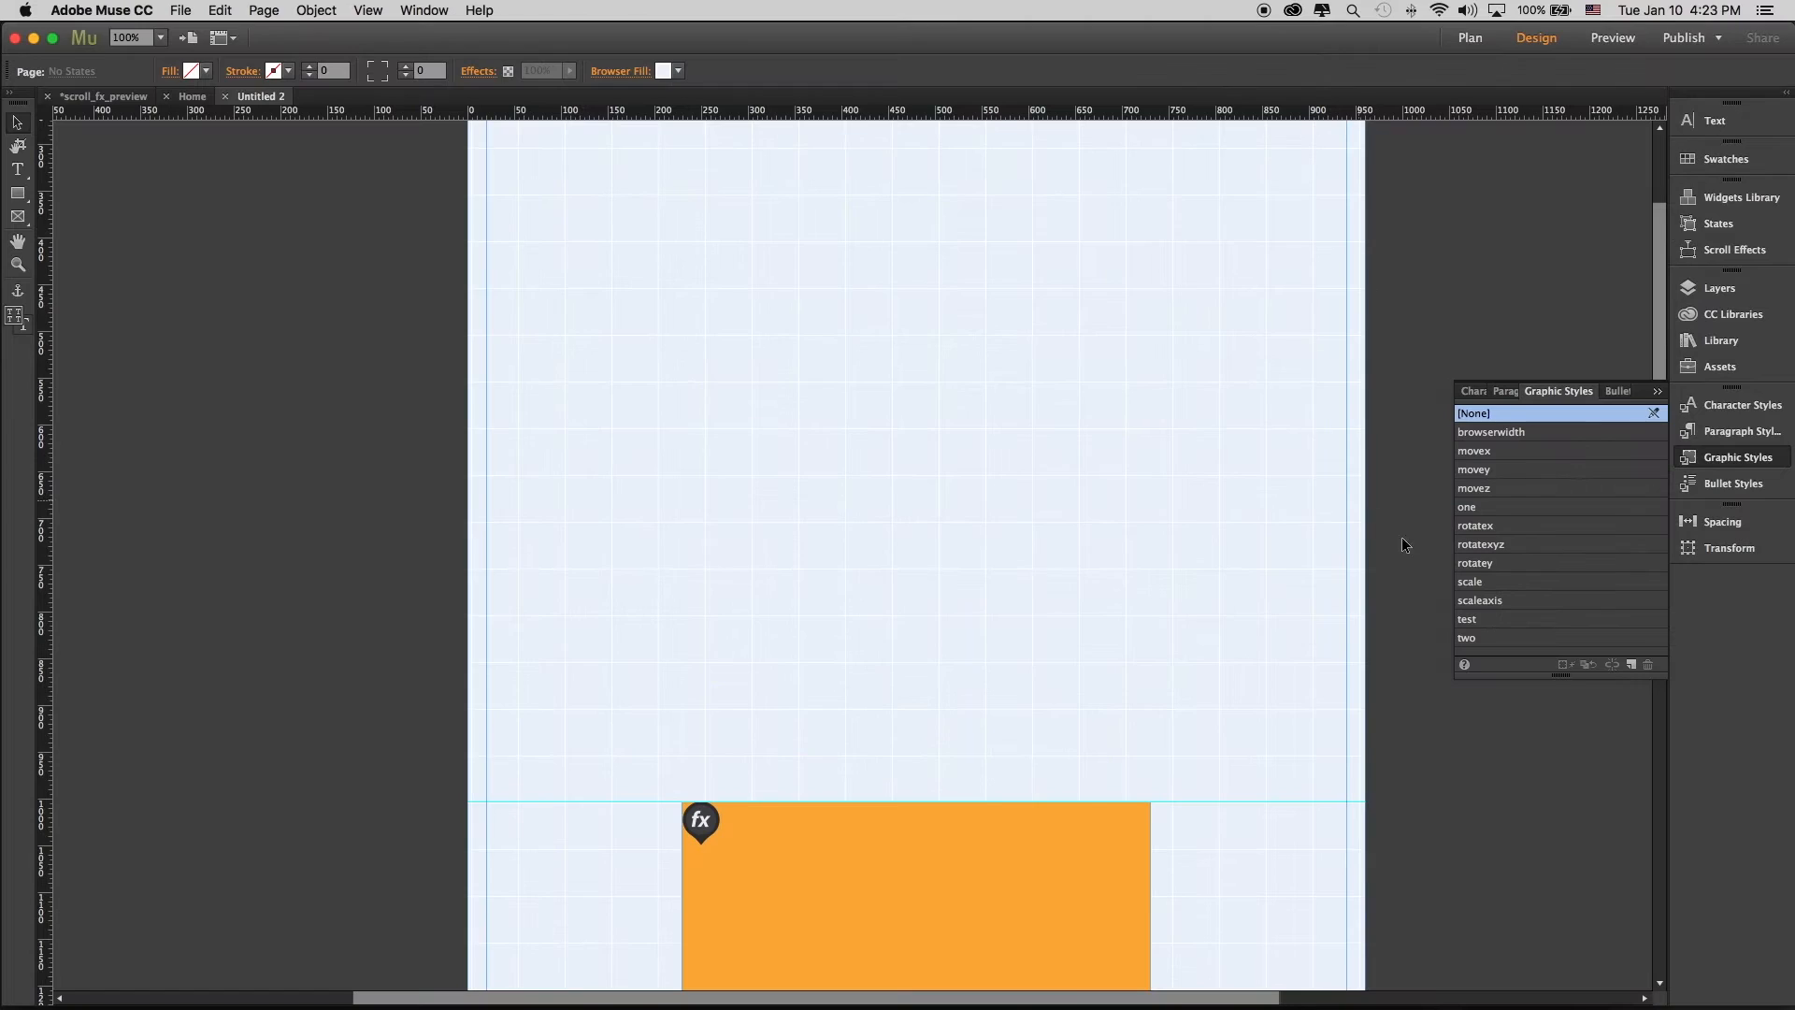
# Set the Scroll FX instance's opacity to 1 and close the widget options
pyautogui.click(706, 817)
pyautogui.click(737, 799)
pyautogui.click(943, 464)
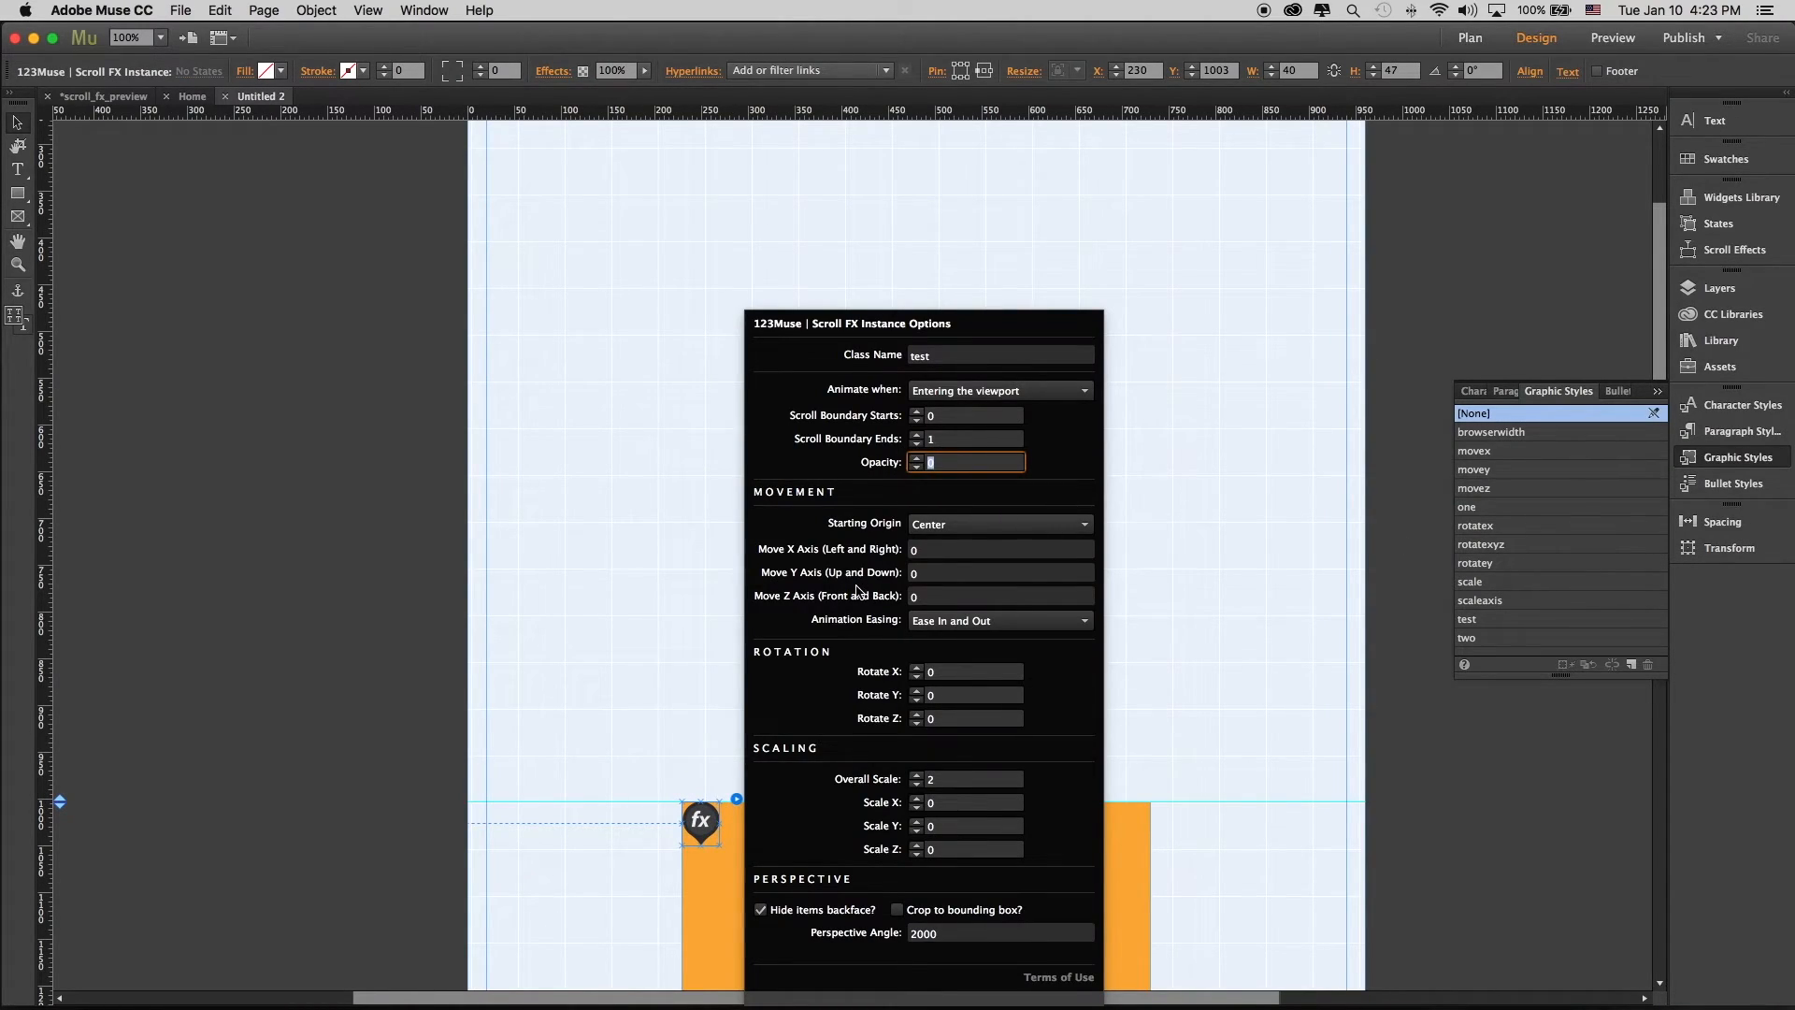
pyautogui.click(1259, 480)
# Preview the page in the browser again, scroll through the rectangle's scaling at full opacity, and return to Muse
pyautogui.press('super+shift+e')
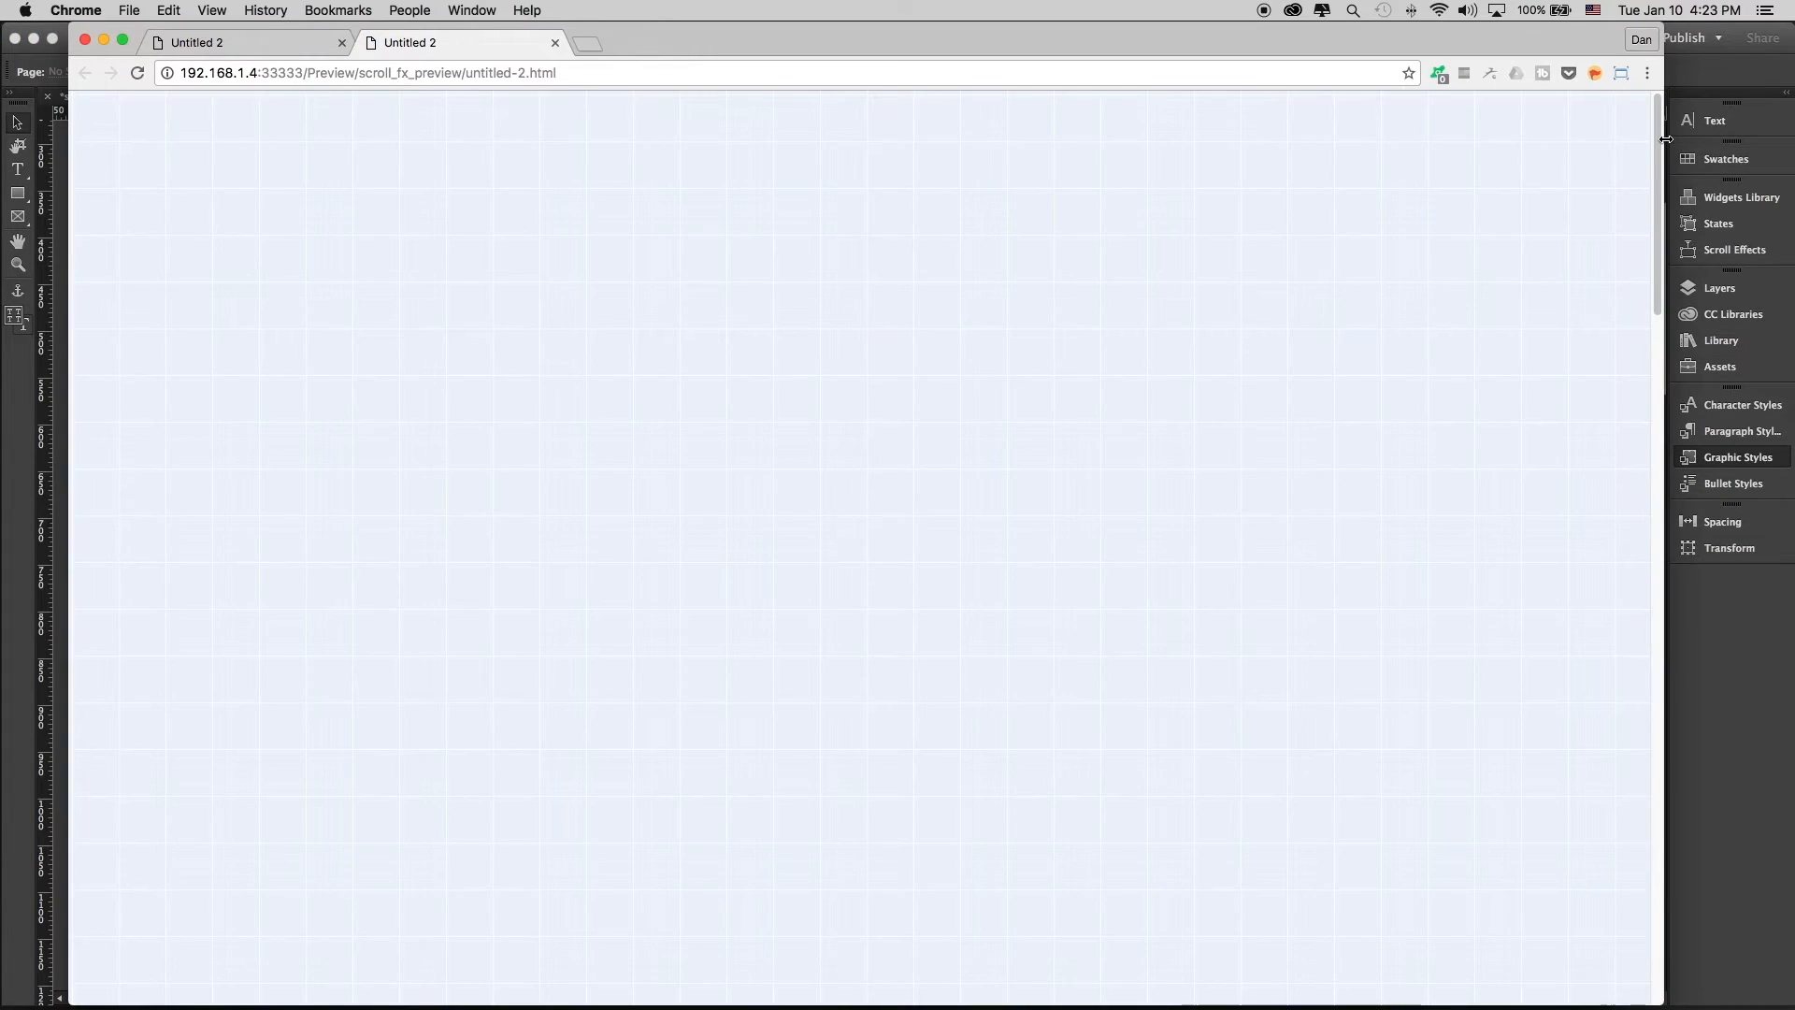
pyautogui.moveTo(1658, 126); pyautogui.dragTo(1627, 255)
pyautogui.click(1736, 610)
# Set the Scroll FX instance's scroll boundary to start at 1 and end at 0, and close the widget options
pyautogui.click(734, 830)
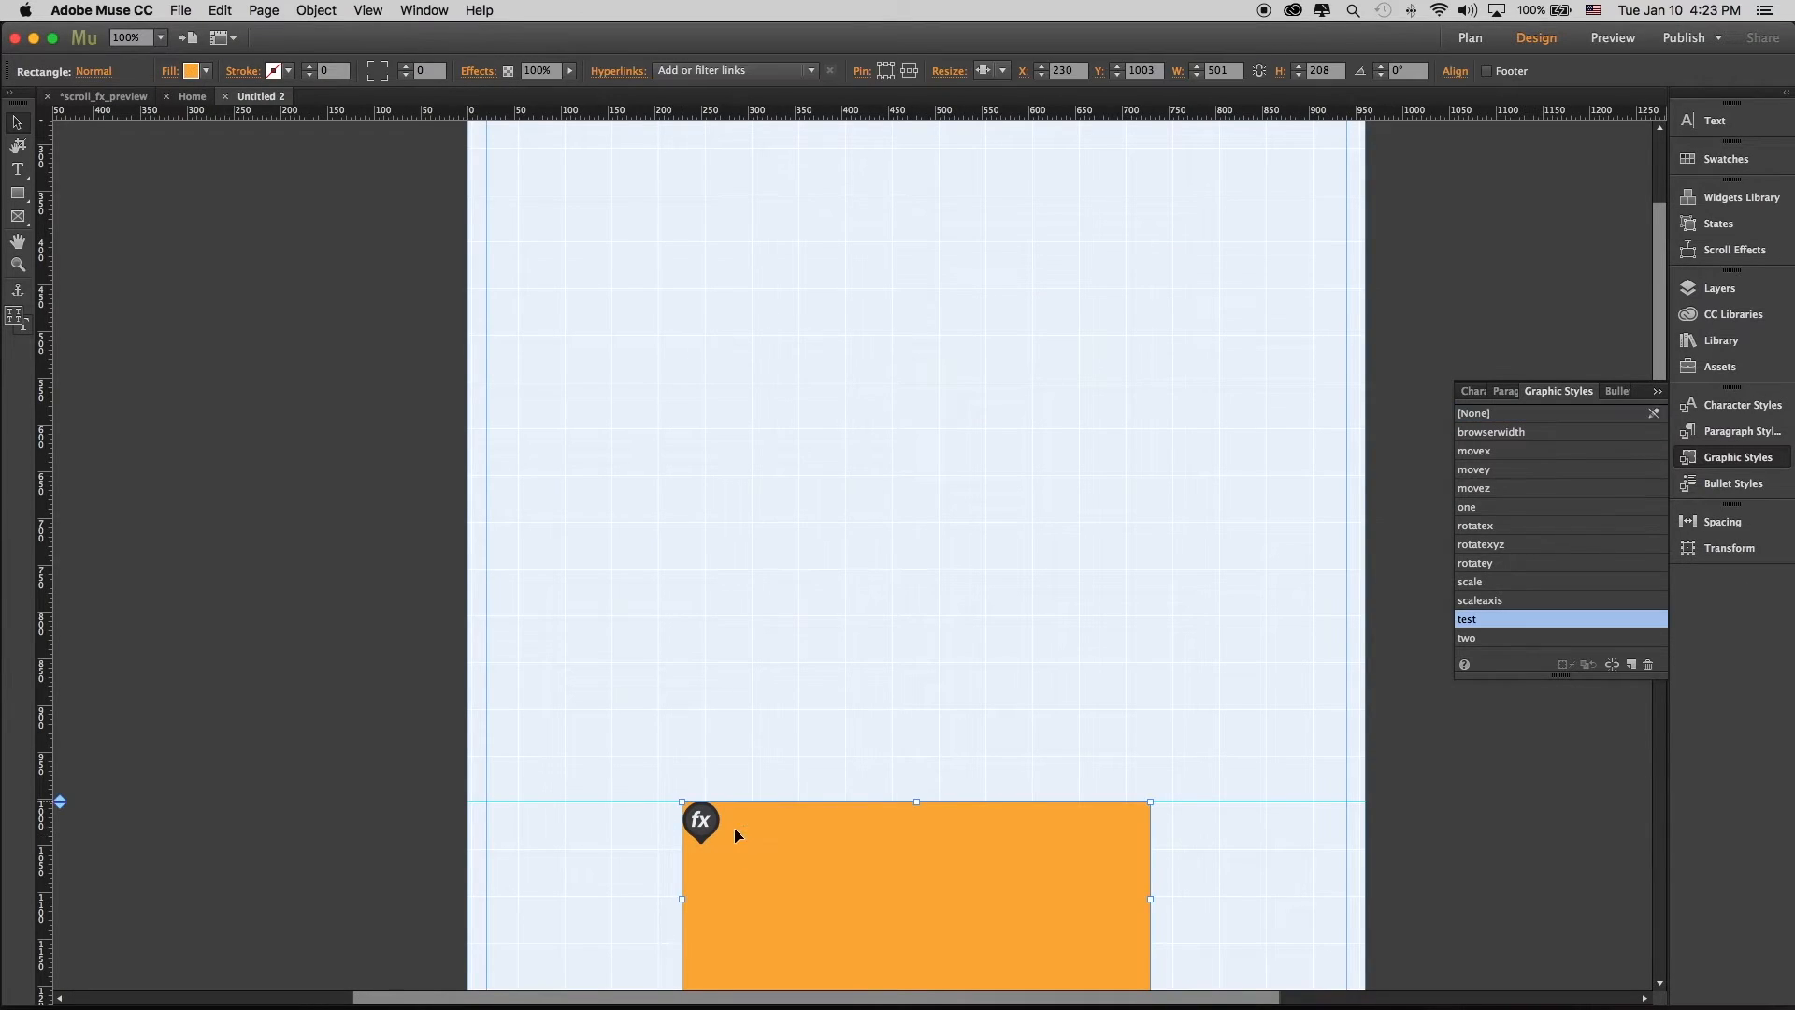
pyautogui.click(703, 821)
pyautogui.click(737, 799)
pyautogui.doubleClick(949, 415)
pyautogui.write('1')
pyautogui.press('Tab')
pyautogui.write('0')
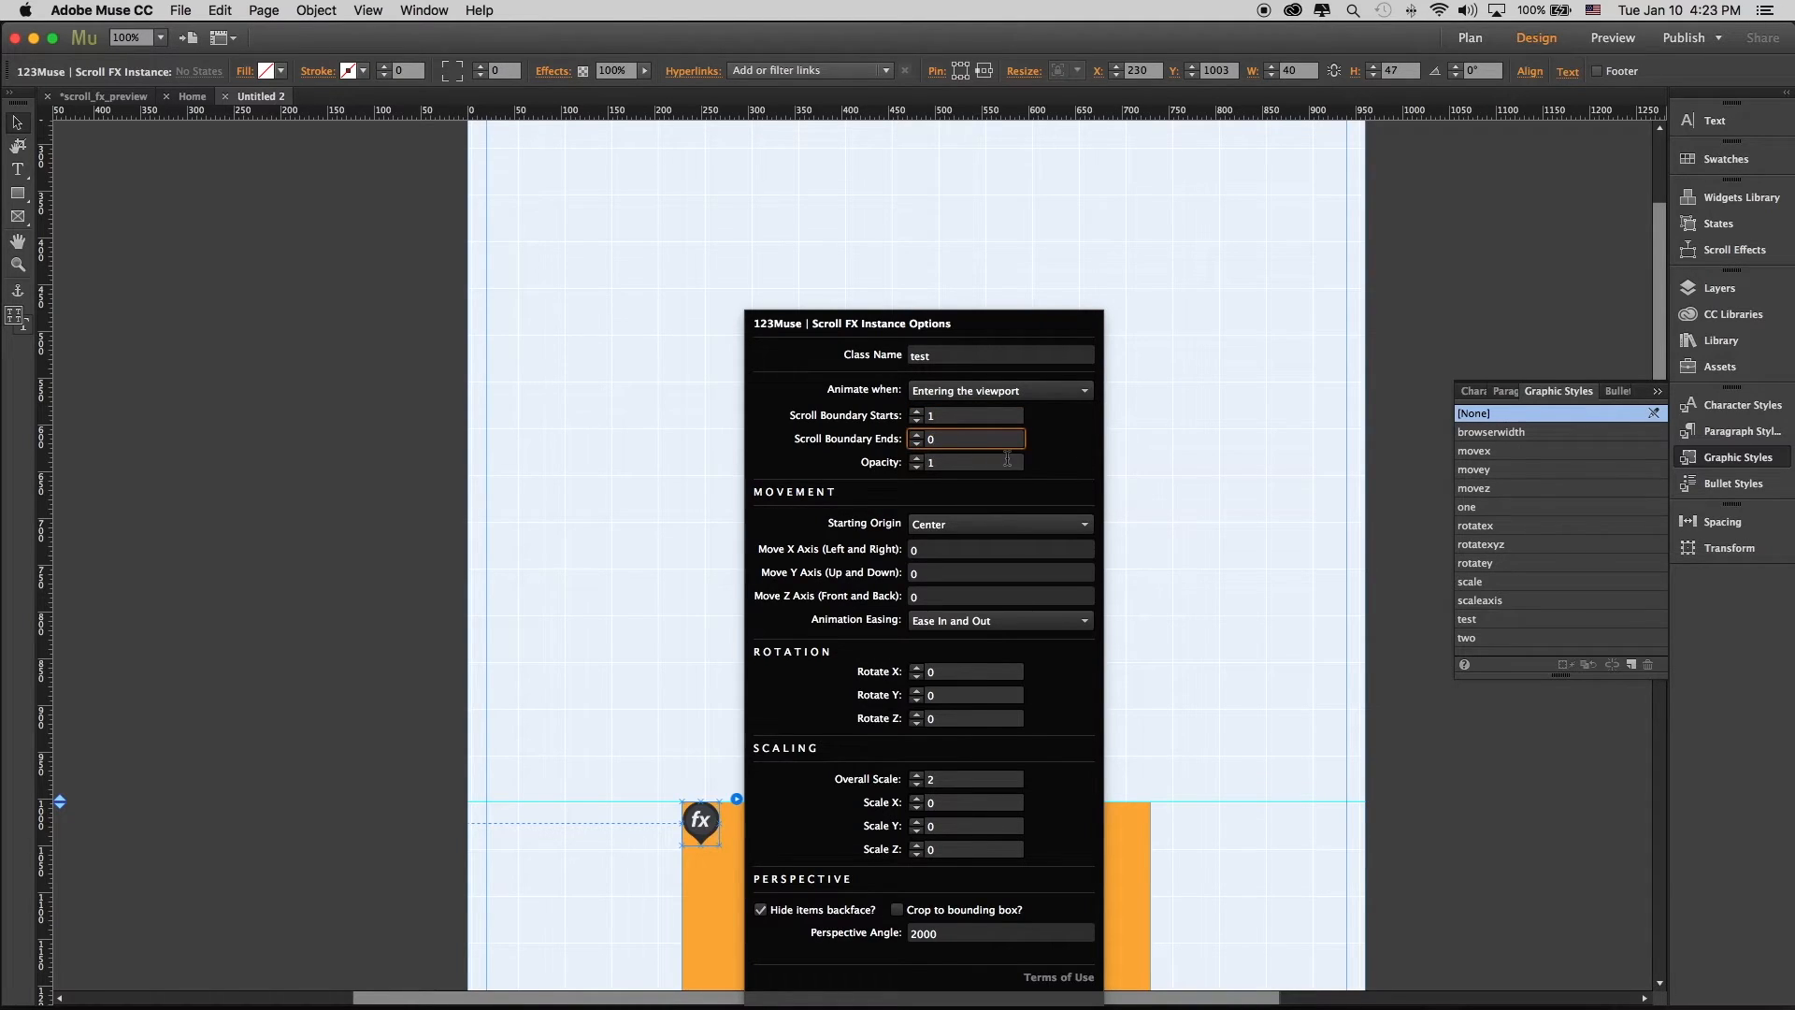
pyautogui.click(1247, 409)
# Preview the page, scroll up and down to examine how the rectangle scales with the reversed boundary, and return to Muse
pyautogui.press('super+shift+e')
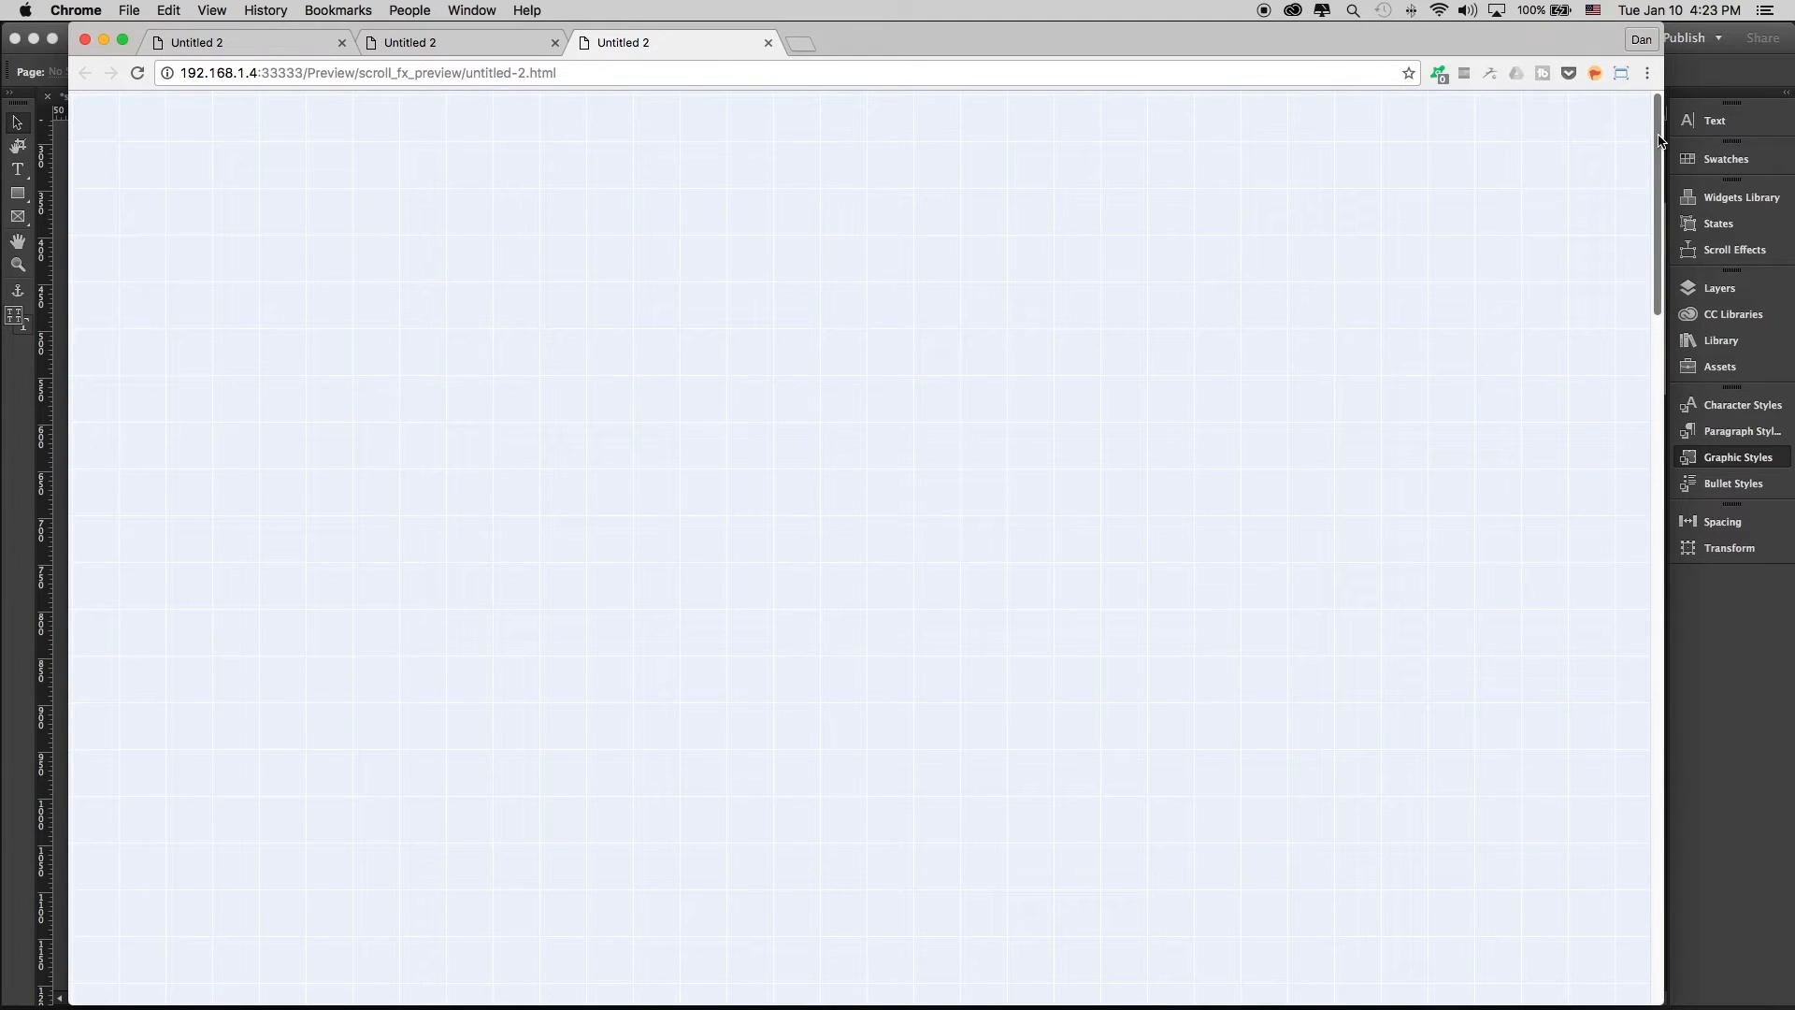
pyautogui.moveTo(1660, 140)
pyautogui.mouseDown()
pyautogui.moveTo(1646, 376)
pyautogui.moveTo(1650, 82)
pyautogui.moveTo(1643, 404)
pyautogui.moveTo(1653, 106)
pyautogui.mouseUp()
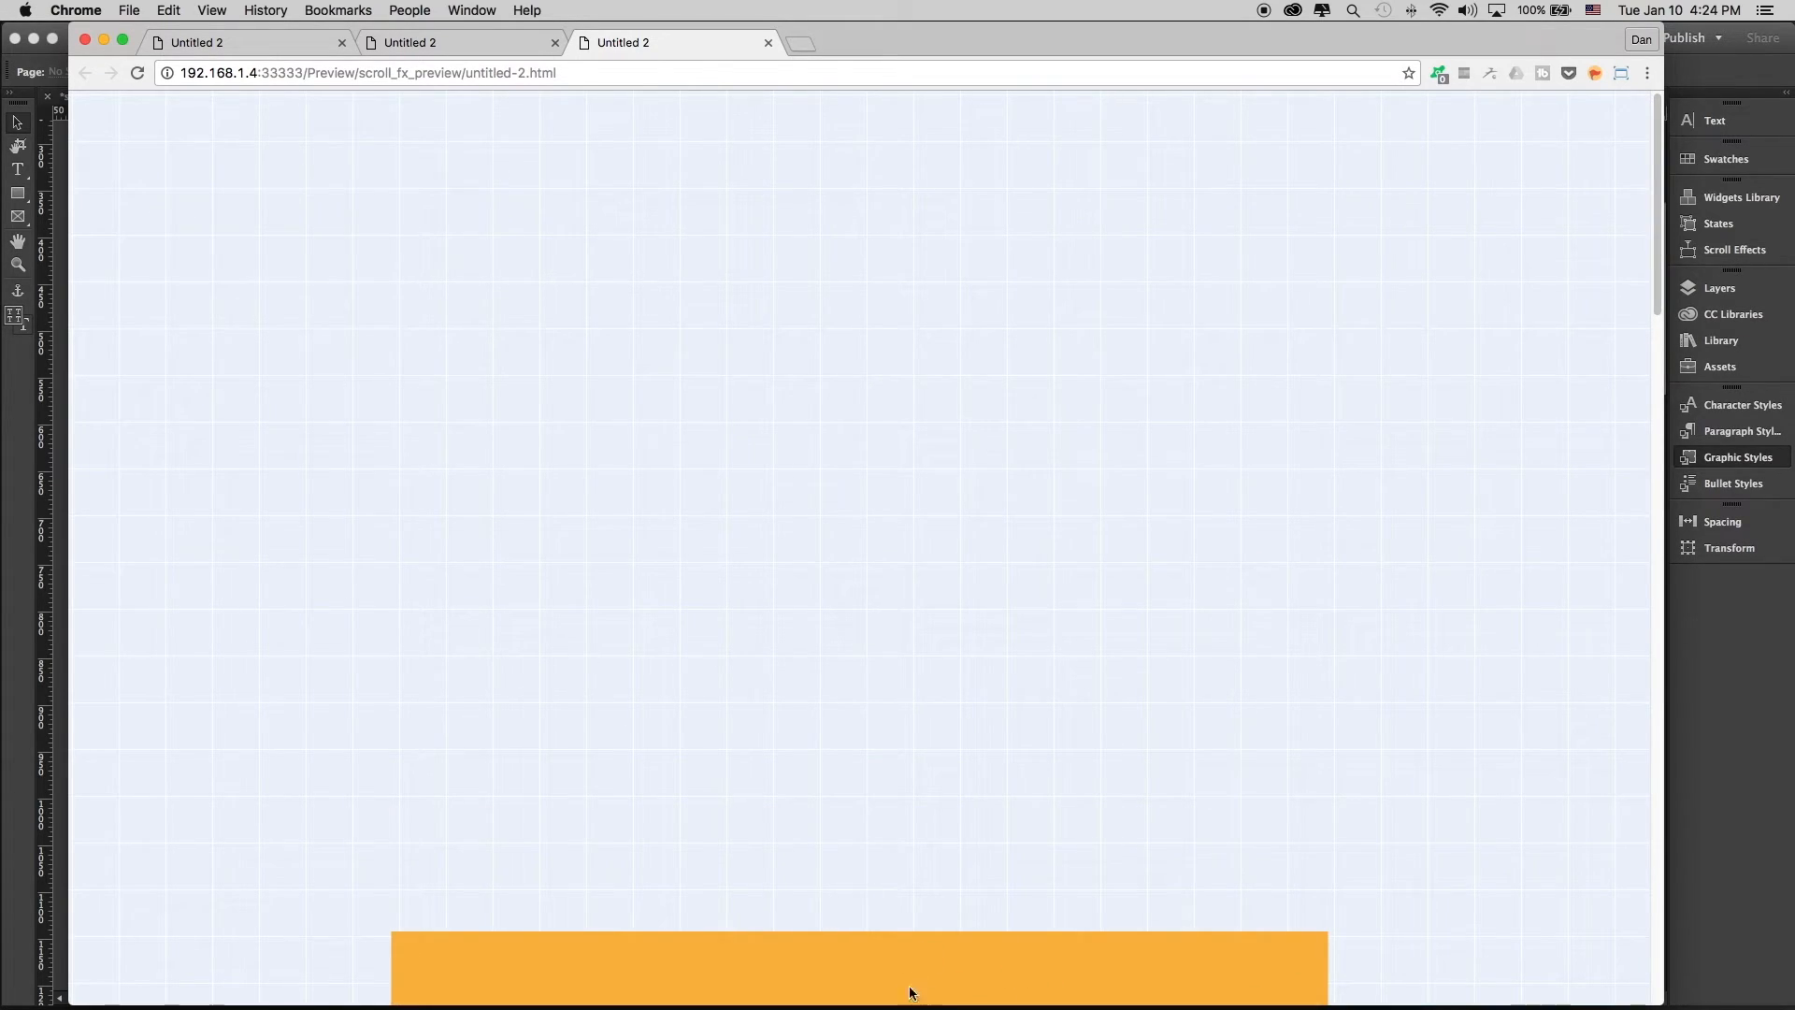
pyautogui.moveTo(1651, 193); pyautogui.dragTo(1656, 192)
pyautogui.moveTo(1652, 142); pyautogui.dragTo(1638, 319)
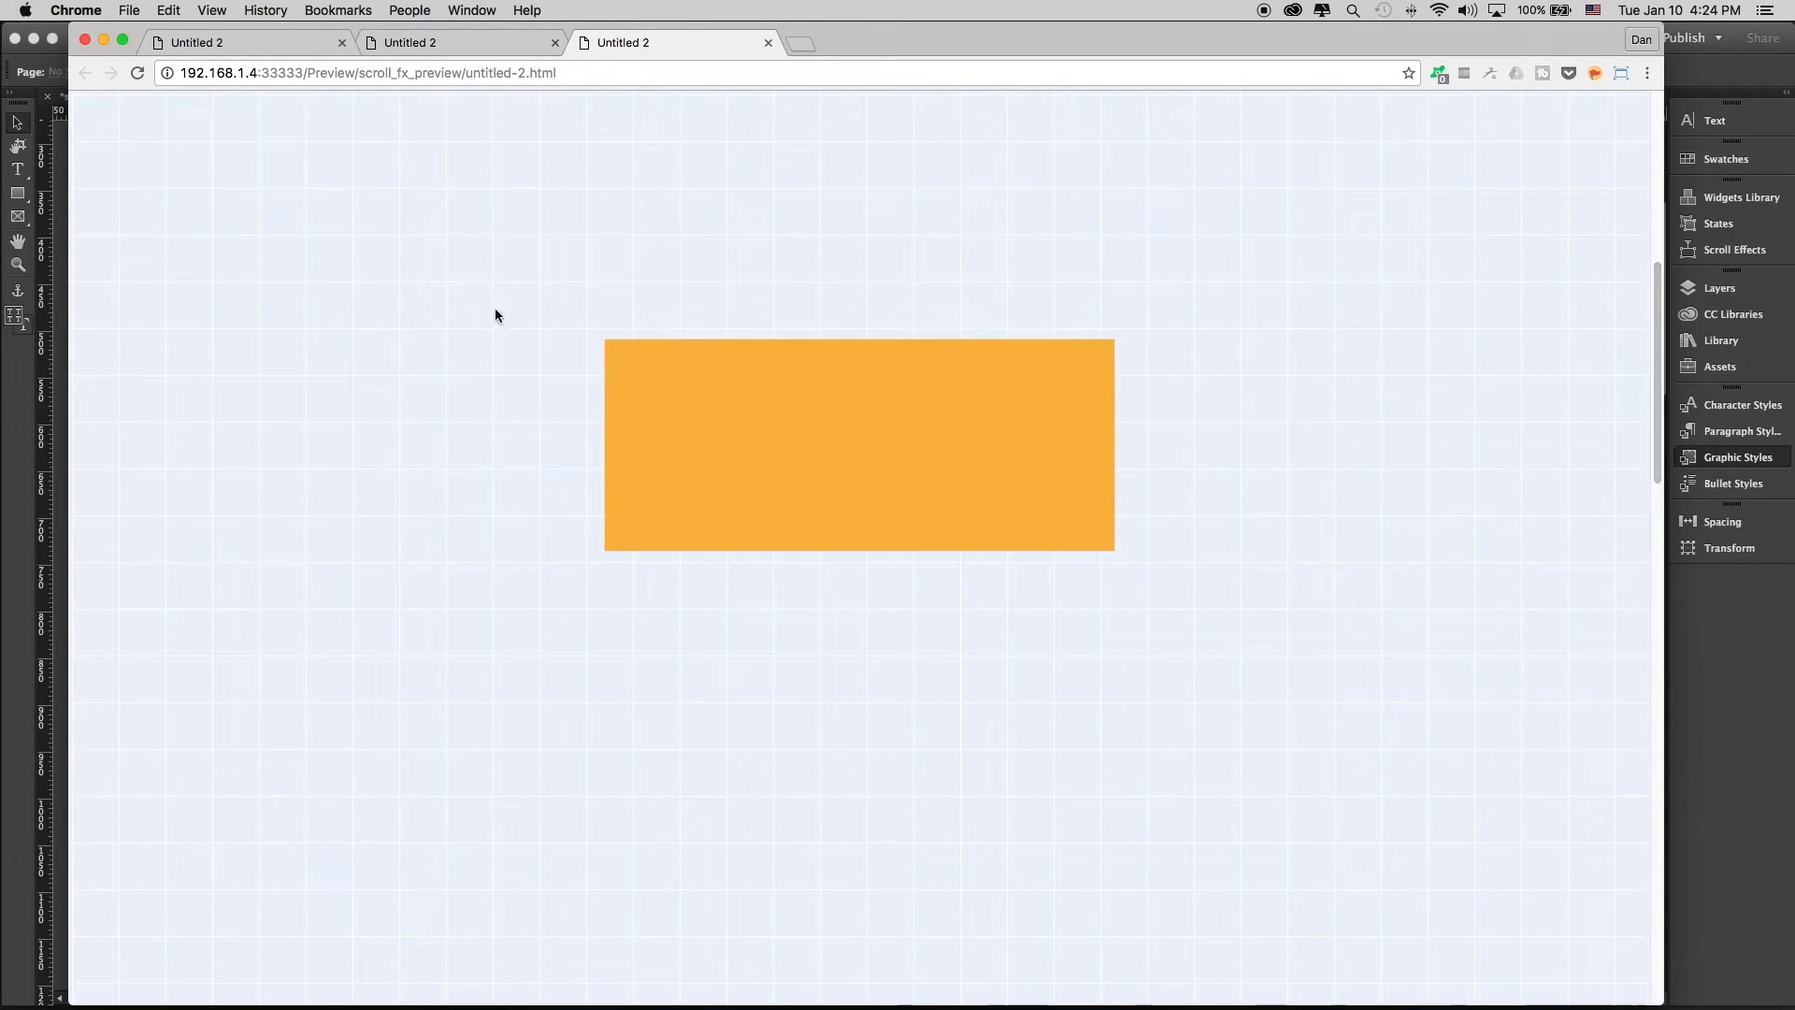
pyautogui.click(1698, 757)
# Open the Scroll FX instance's options and set the Overall Scale to 1
pyautogui.click(719, 821)
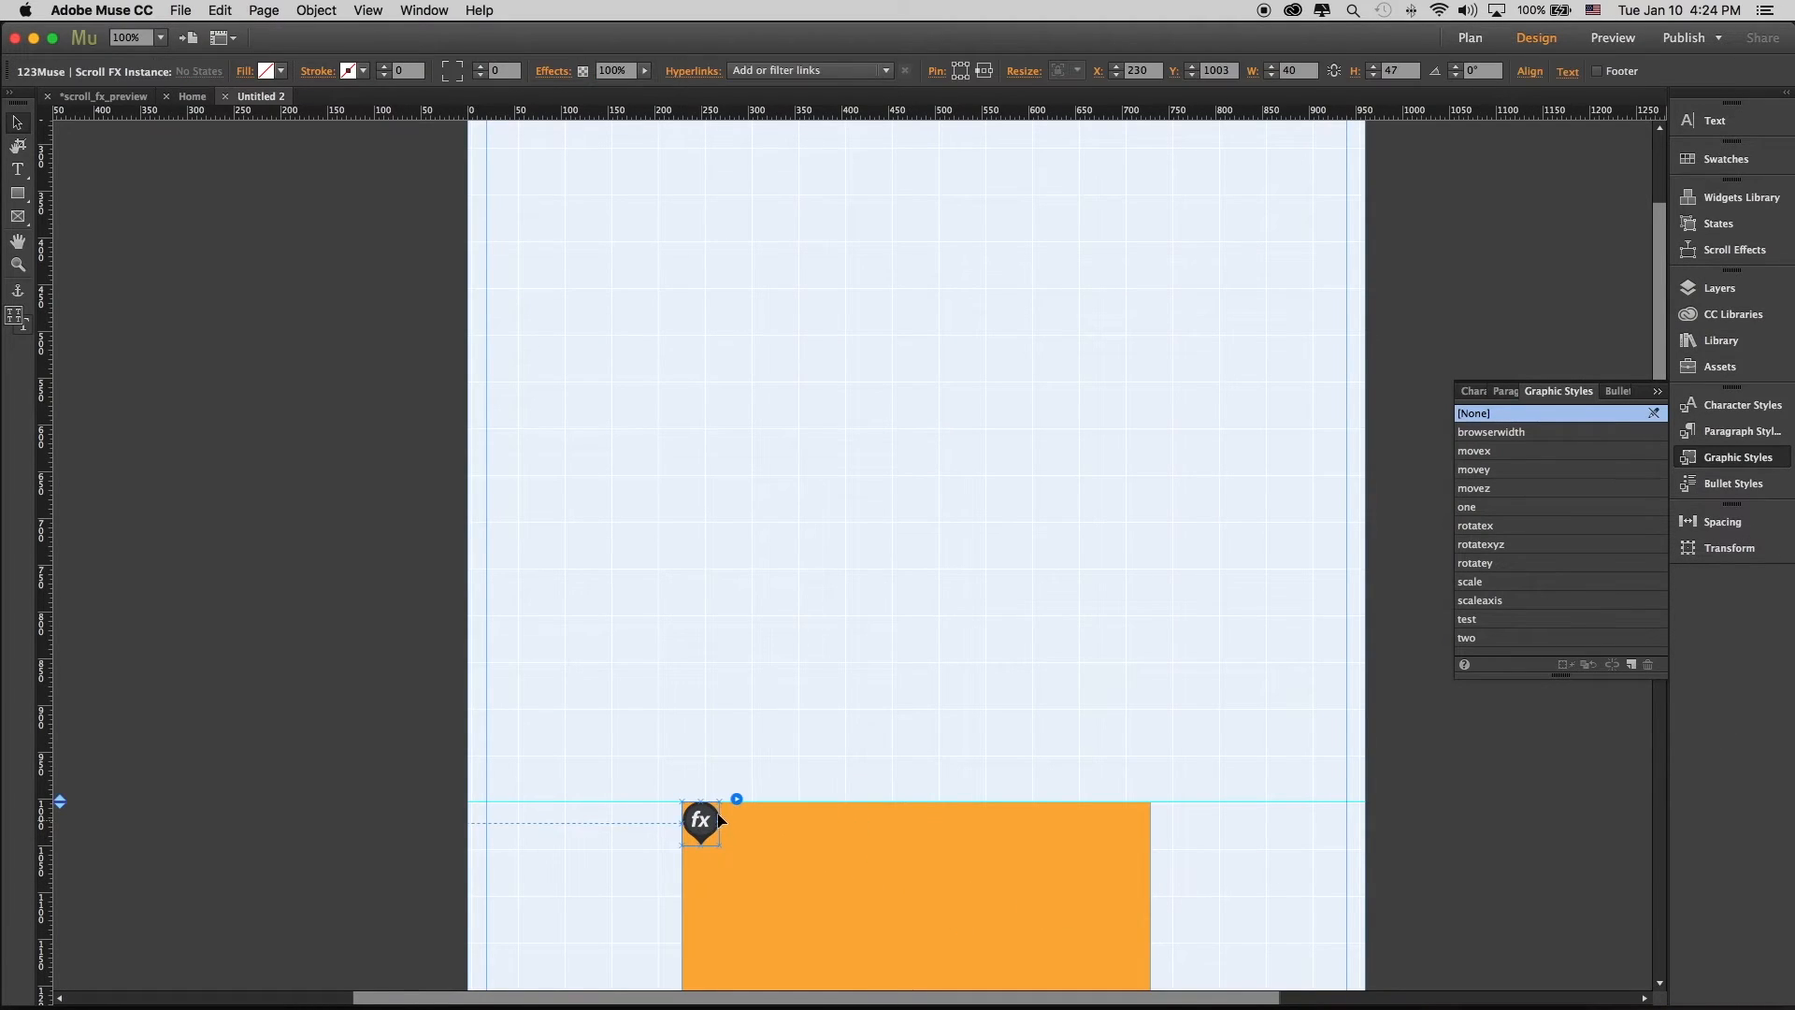
pyautogui.click(736, 798)
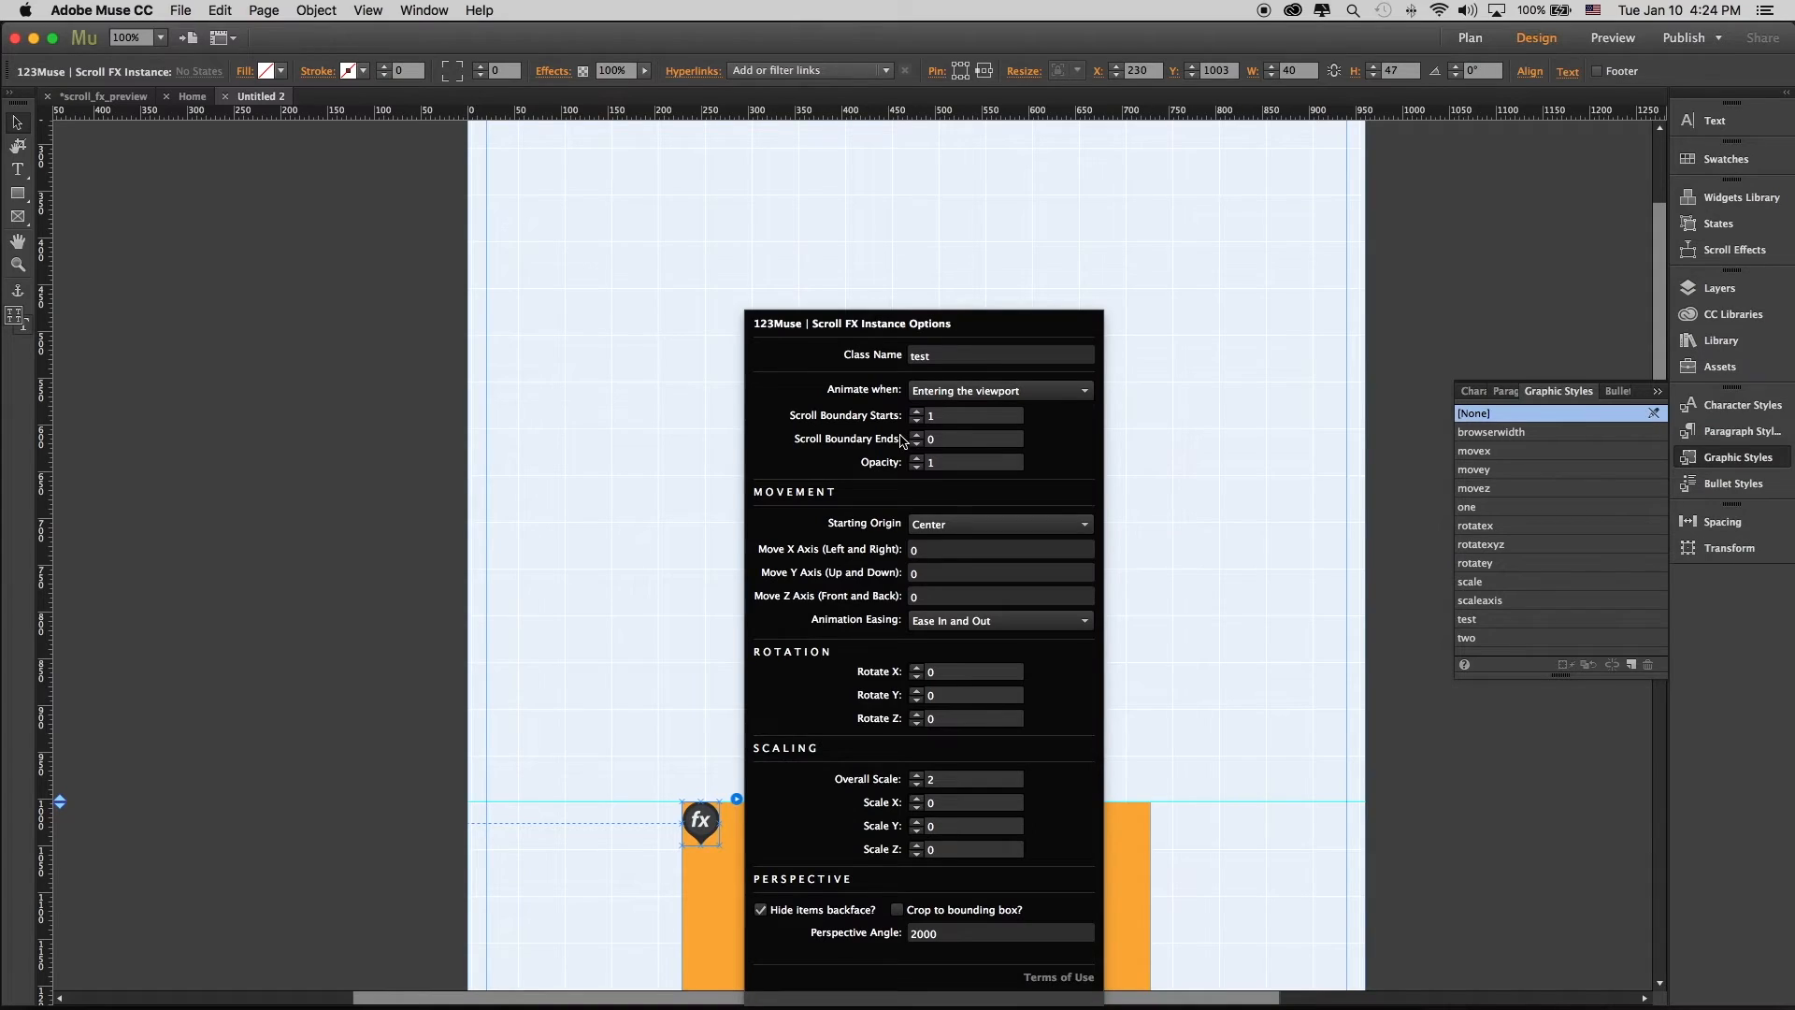
pyautogui.click(942, 720)
pyautogui.click(933, 553)
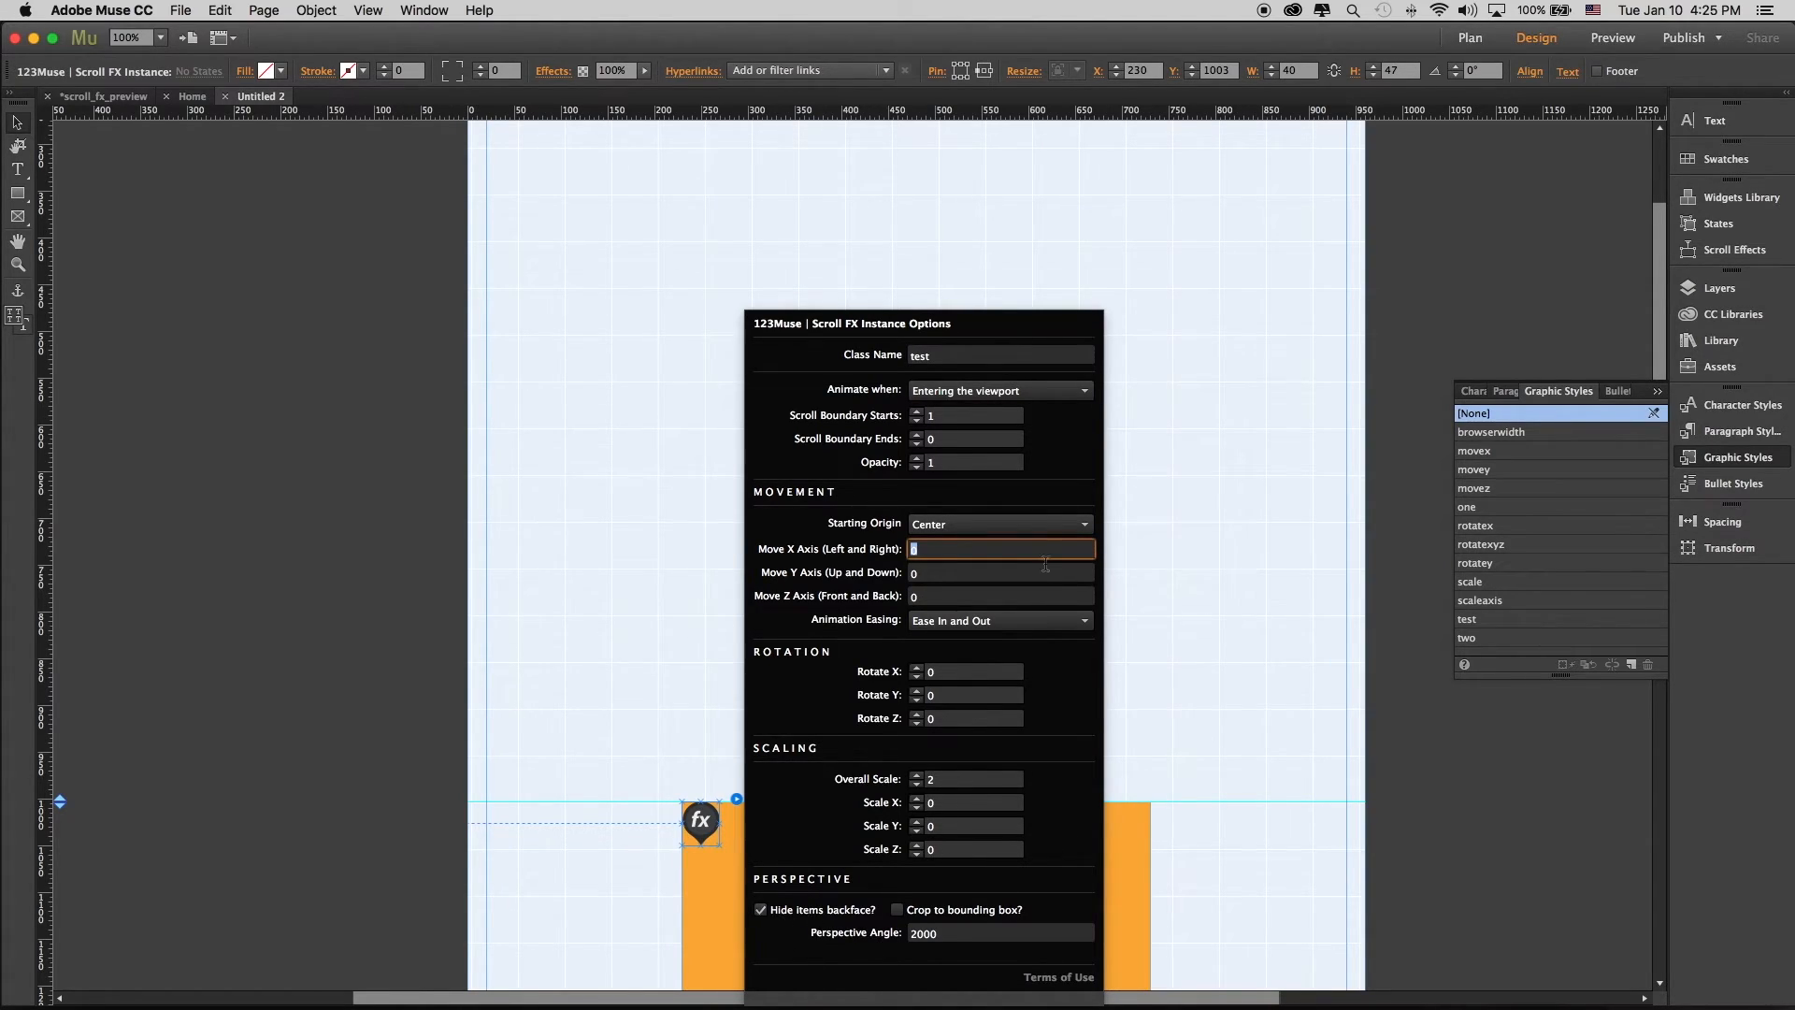
pyautogui.click(962, 779)
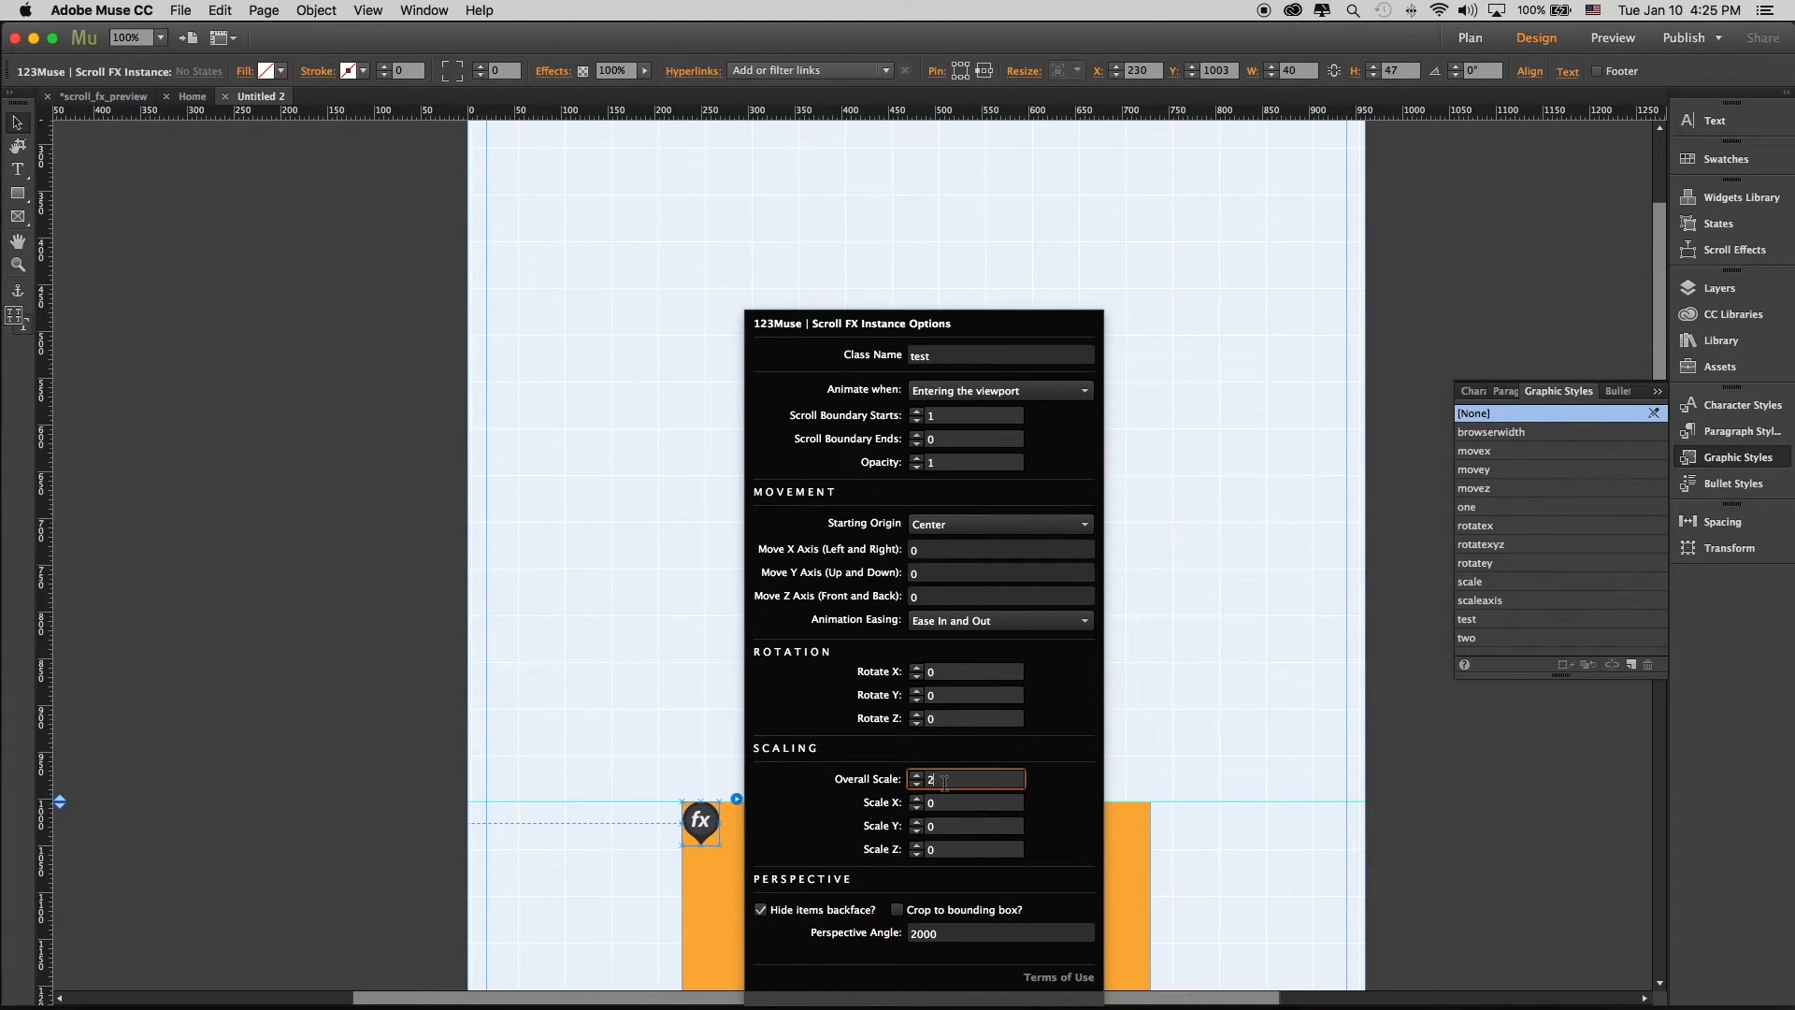
# Set the instance's Rotate X to 180 with a scroll boundary from 0 to 1, and close the widget options
pyautogui.moveTo(950, 672); pyautogui.dragTo(918, 673)
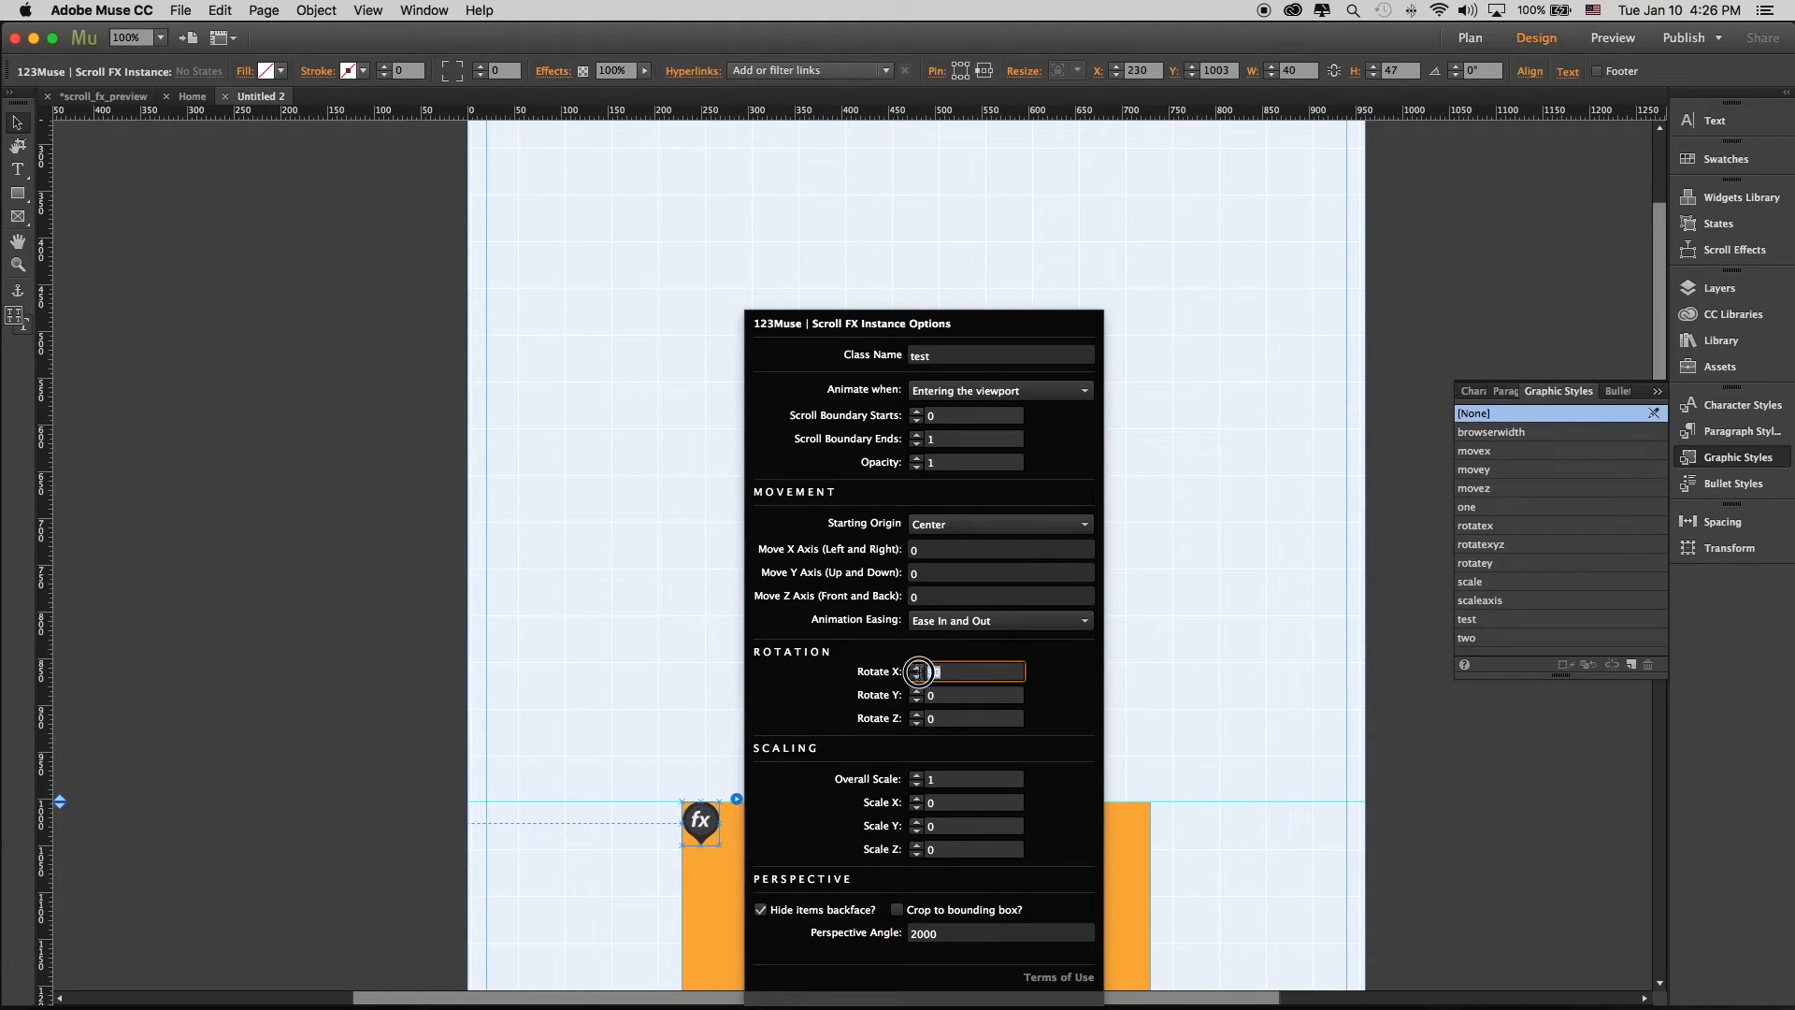
pyautogui.write('180')
pyautogui.moveTo(949, 416); pyautogui.dragTo(918, 416)
pyautogui.click(954, 444)
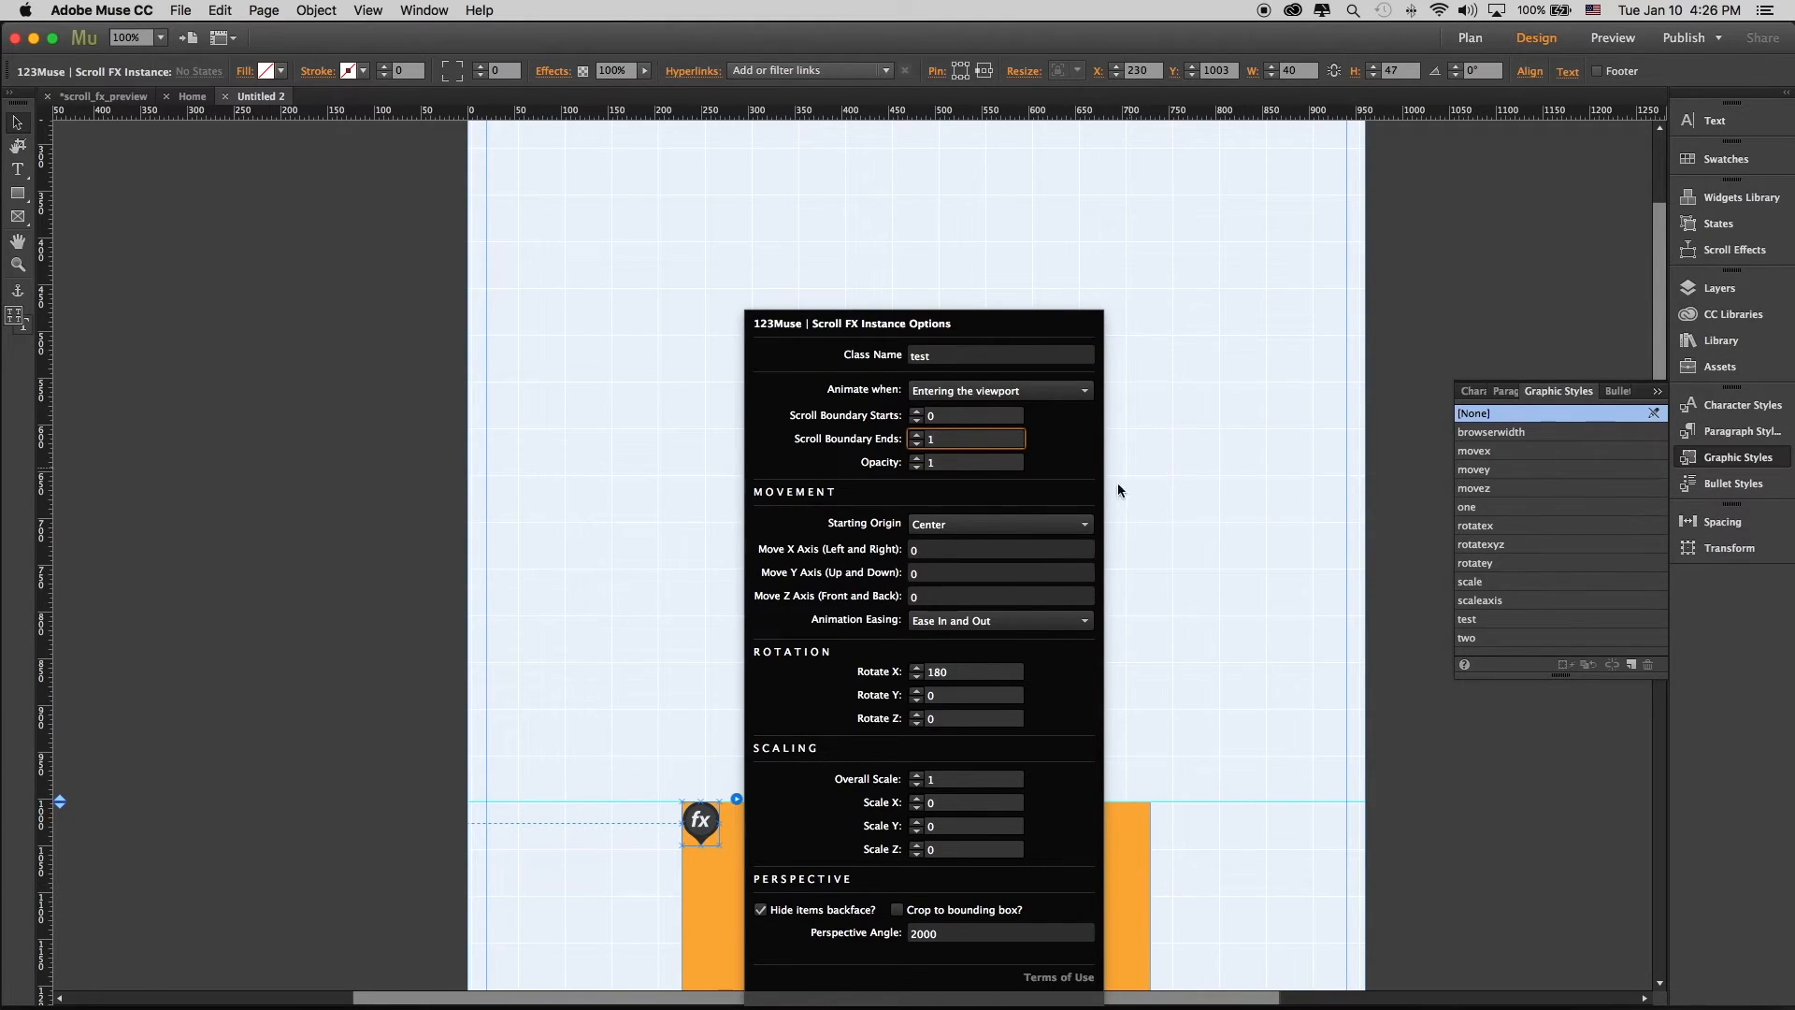
pyautogui.click(1219, 434)
pyautogui.click(978, 899)
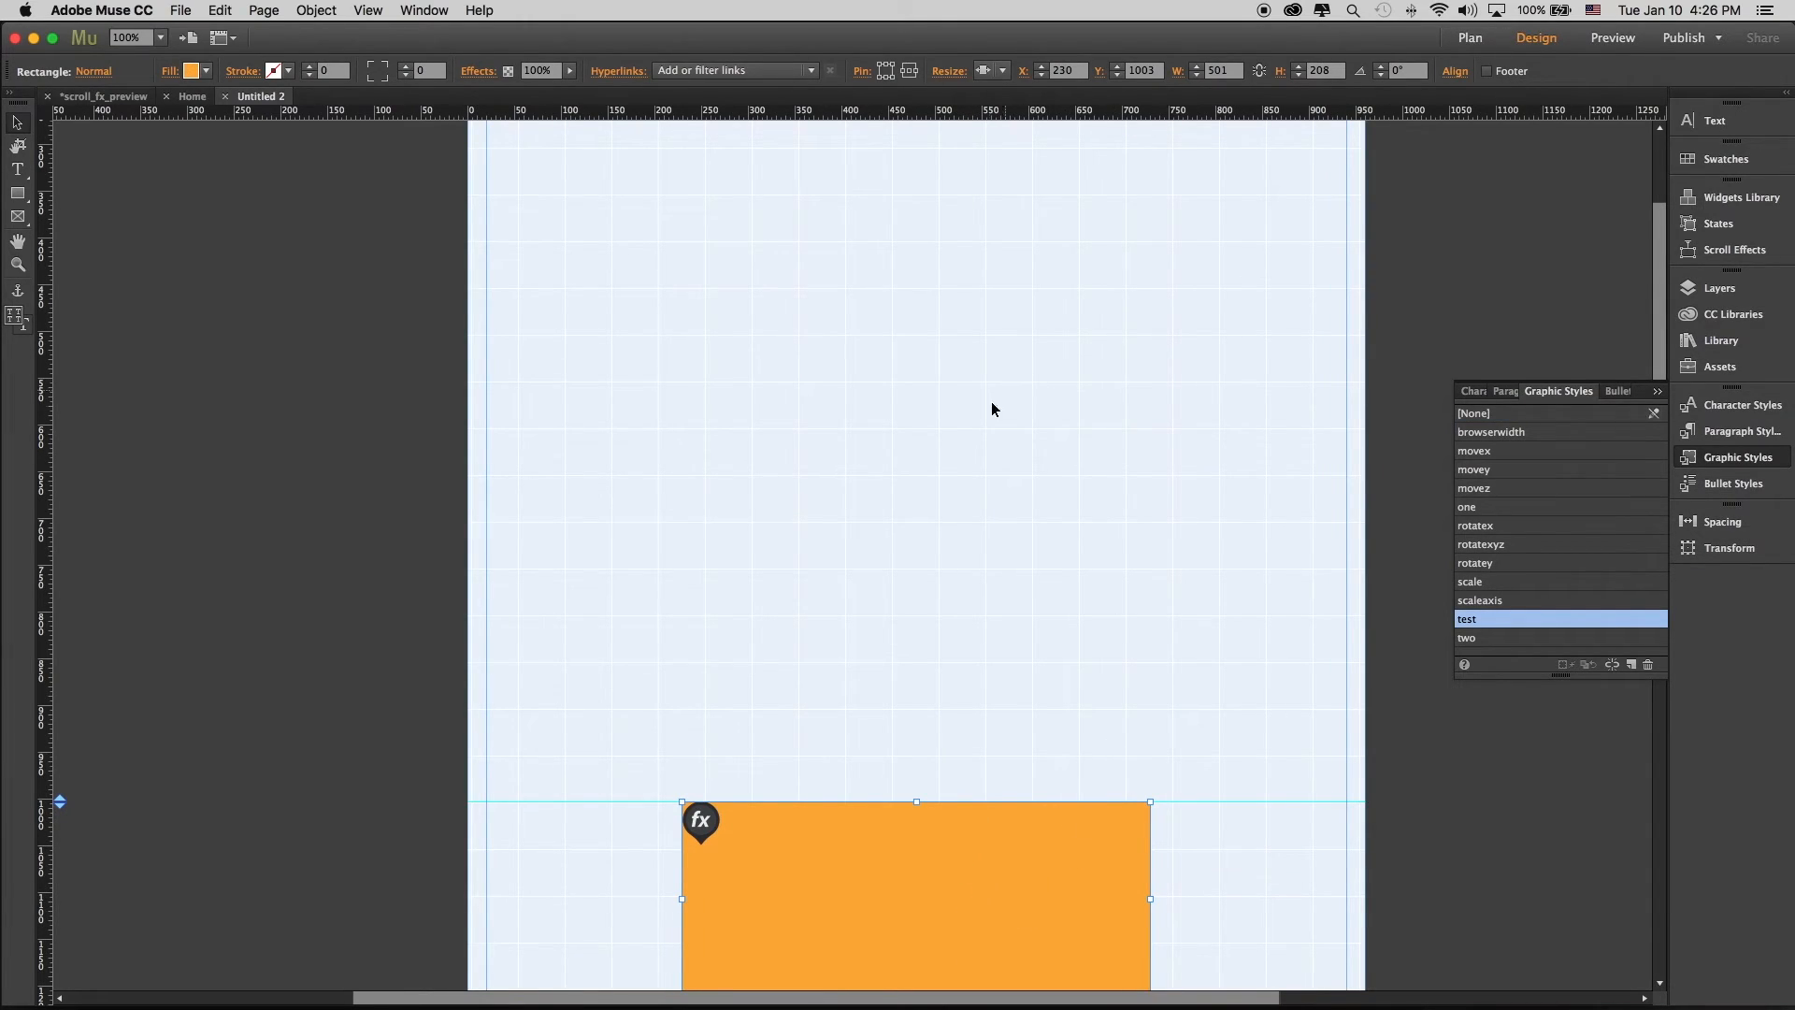
# Preview the page in the browser and close all the older preview tabs
pyautogui.press('super+shift+e')
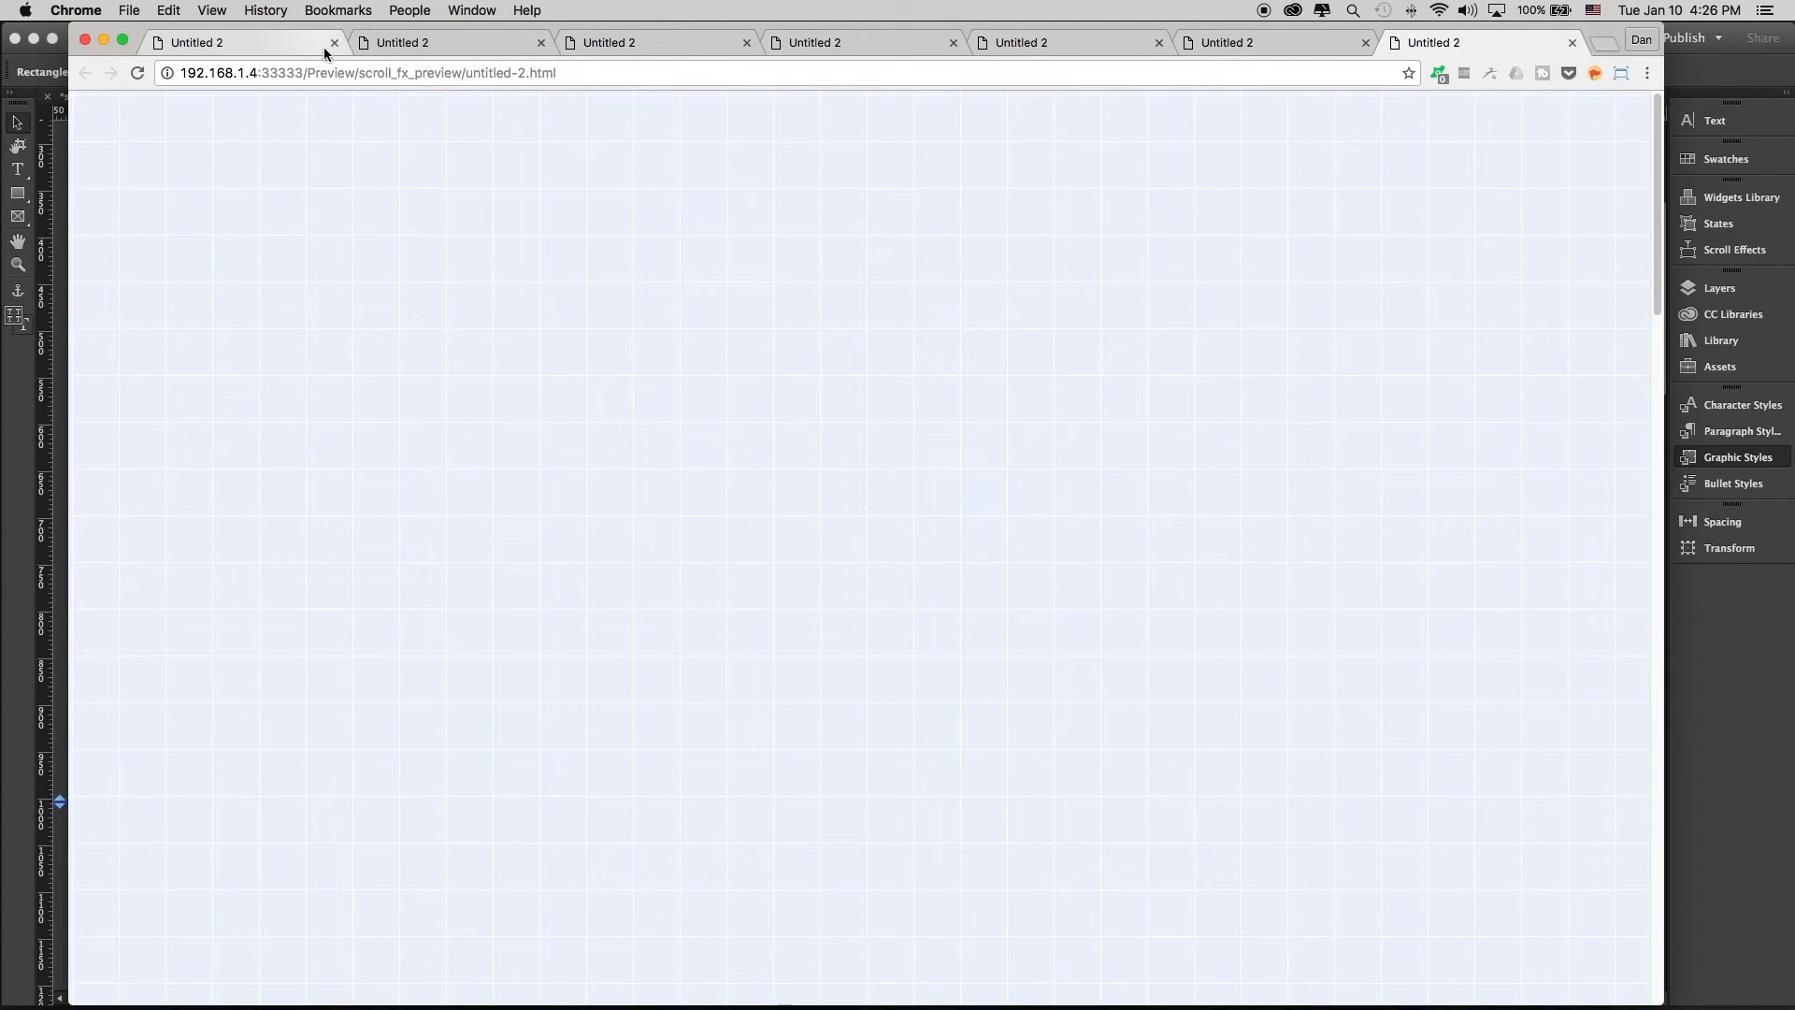
pyautogui.click(334, 43)
pyautogui.click(334, 43)
pyautogui.click(334, 43)
pyautogui.click(334, 43)
pyautogui.click(334, 43)
pyautogui.click(336, 43)
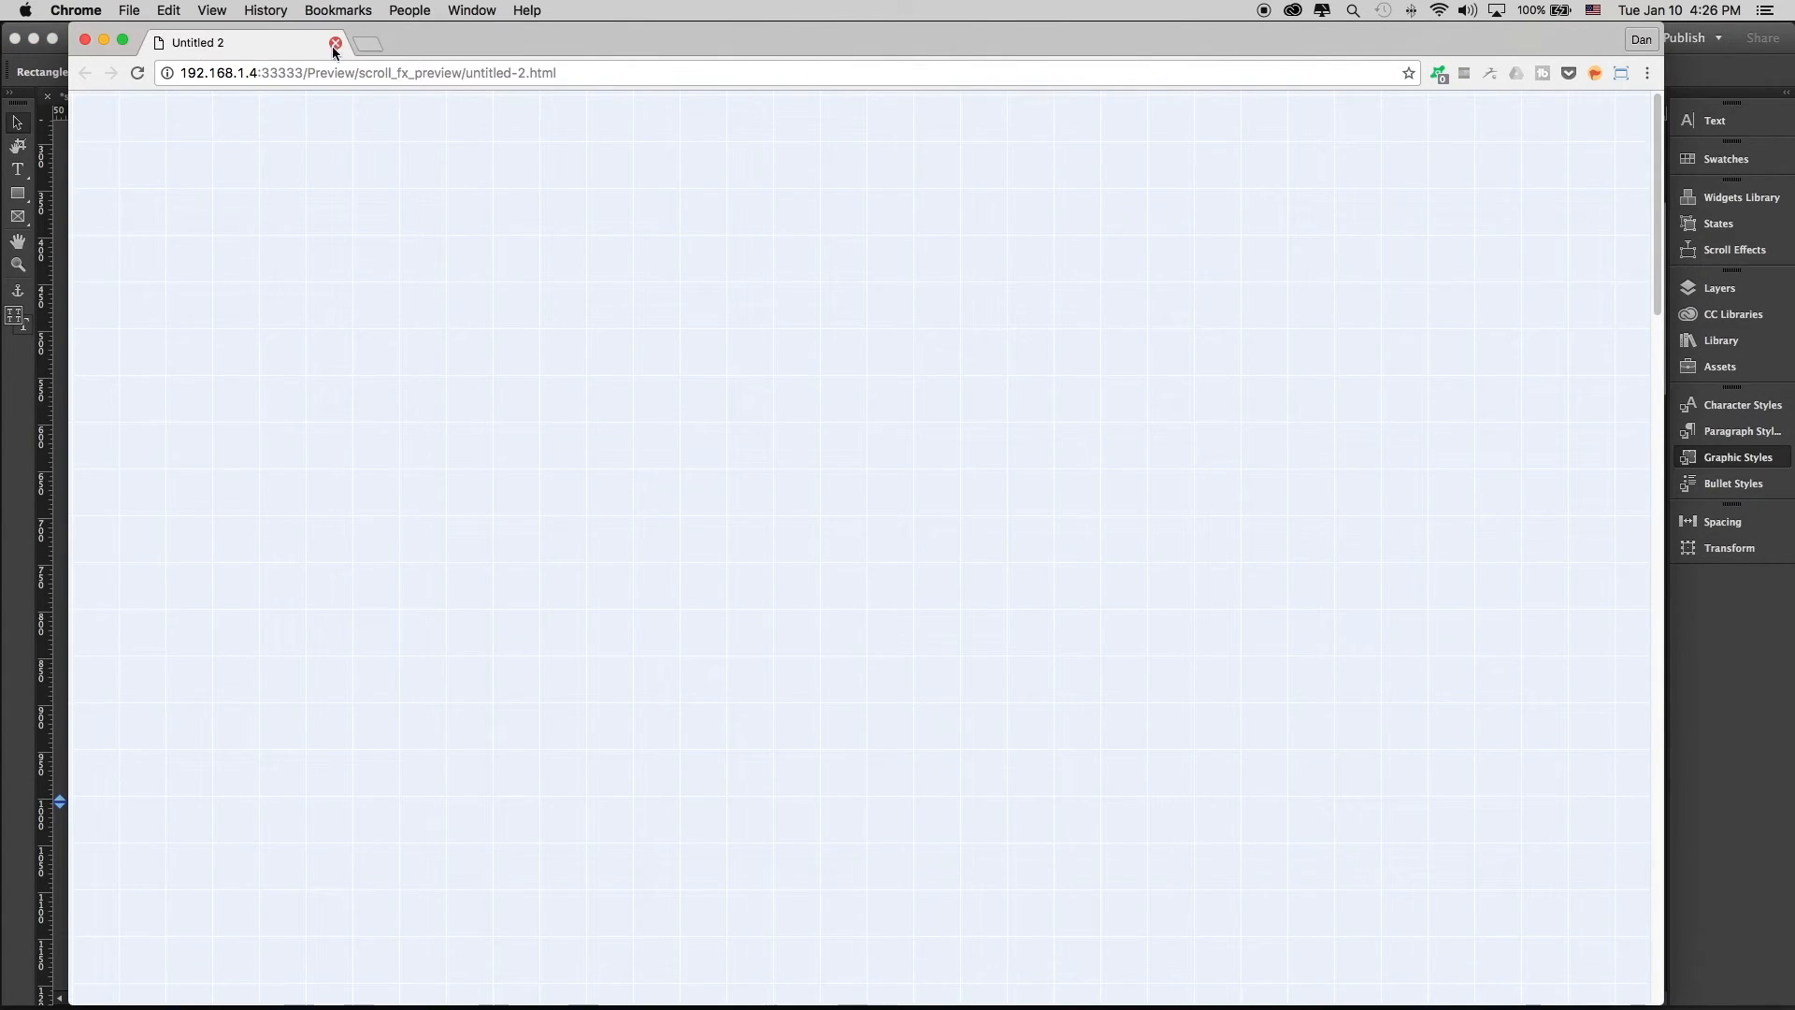
# Scroll the preview up and down to examine the rectangle's rotation about the X axis, and return to Muse
pyautogui.moveTo(1661, 120); pyautogui.dragTo(1643, 199)
pyautogui.scroll(5, 1643, 201)
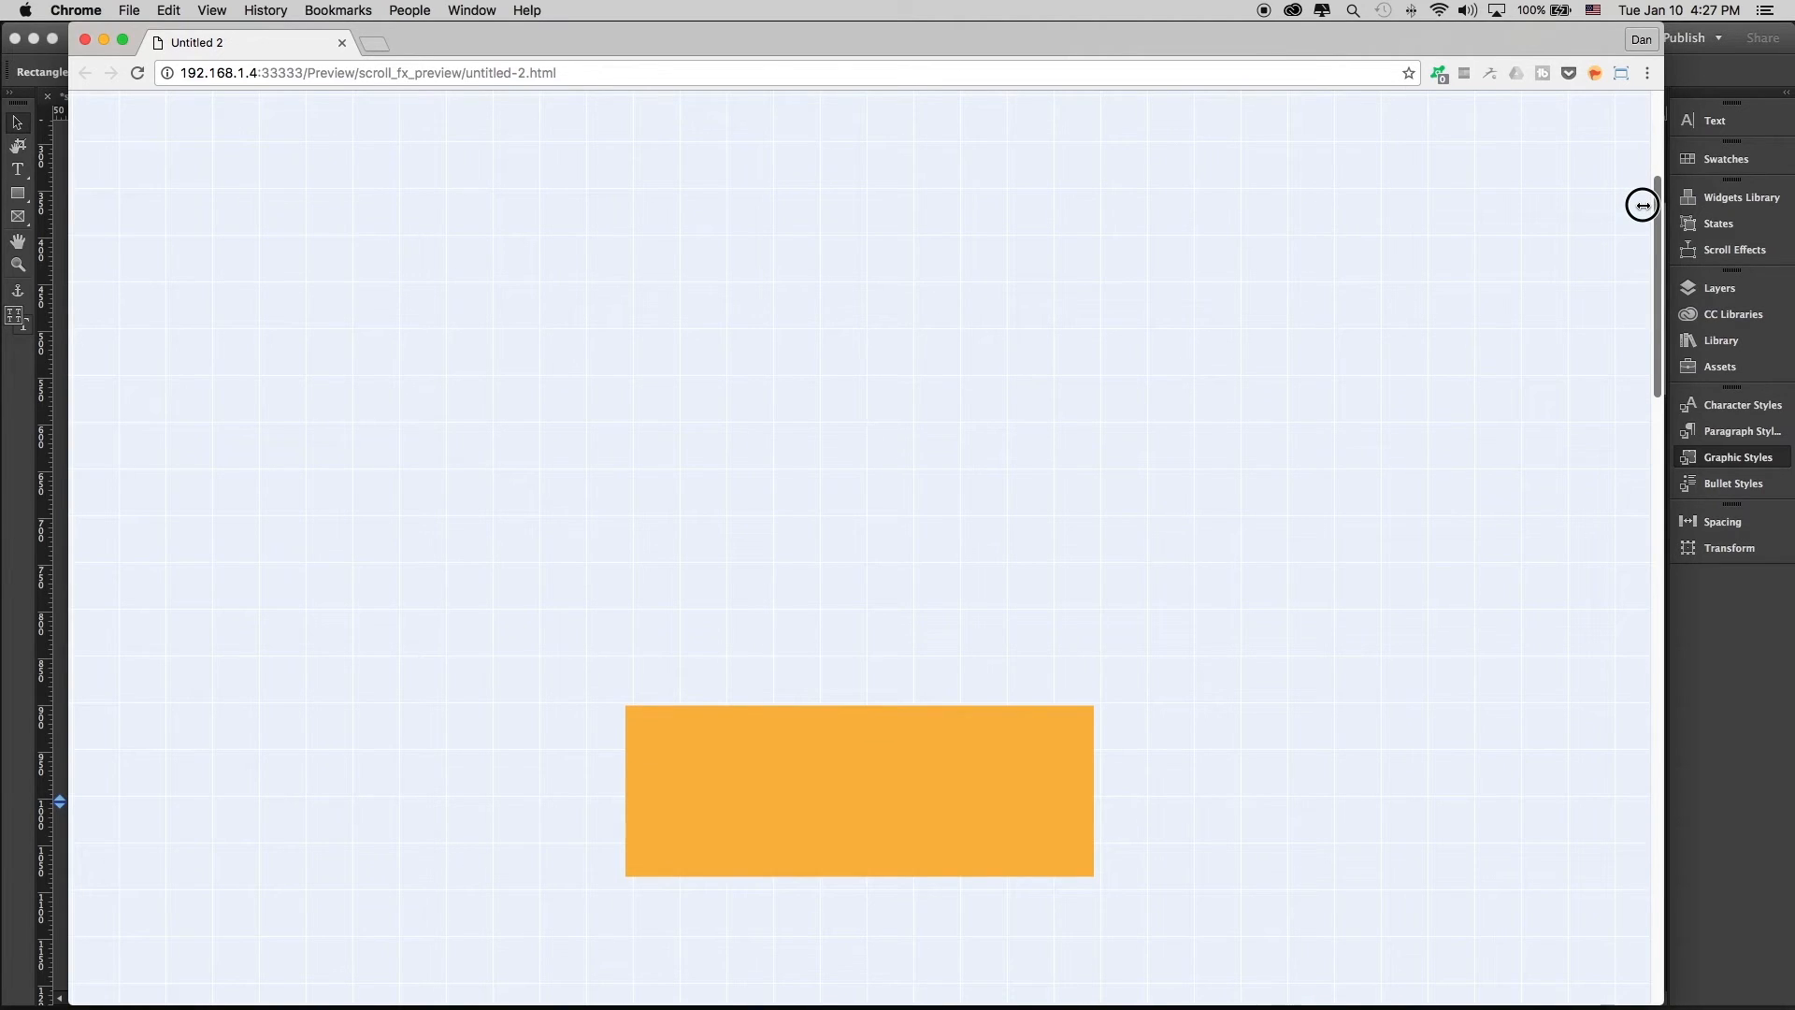
pyautogui.moveTo(1641, 181)
pyautogui.mouseDown()
pyautogui.moveTo(1640, 265)
pyautogui.moveTo(1643, 174)
pyautogui.moveTo(1641, 264)
pyautogui.moveTo(1624, 188)
pyautogui.moveTo(1635, 356)
pyautogui.moveTo(1627, 201)
pyautogui.mouseUp()
pyautogui.click(1701, 752)
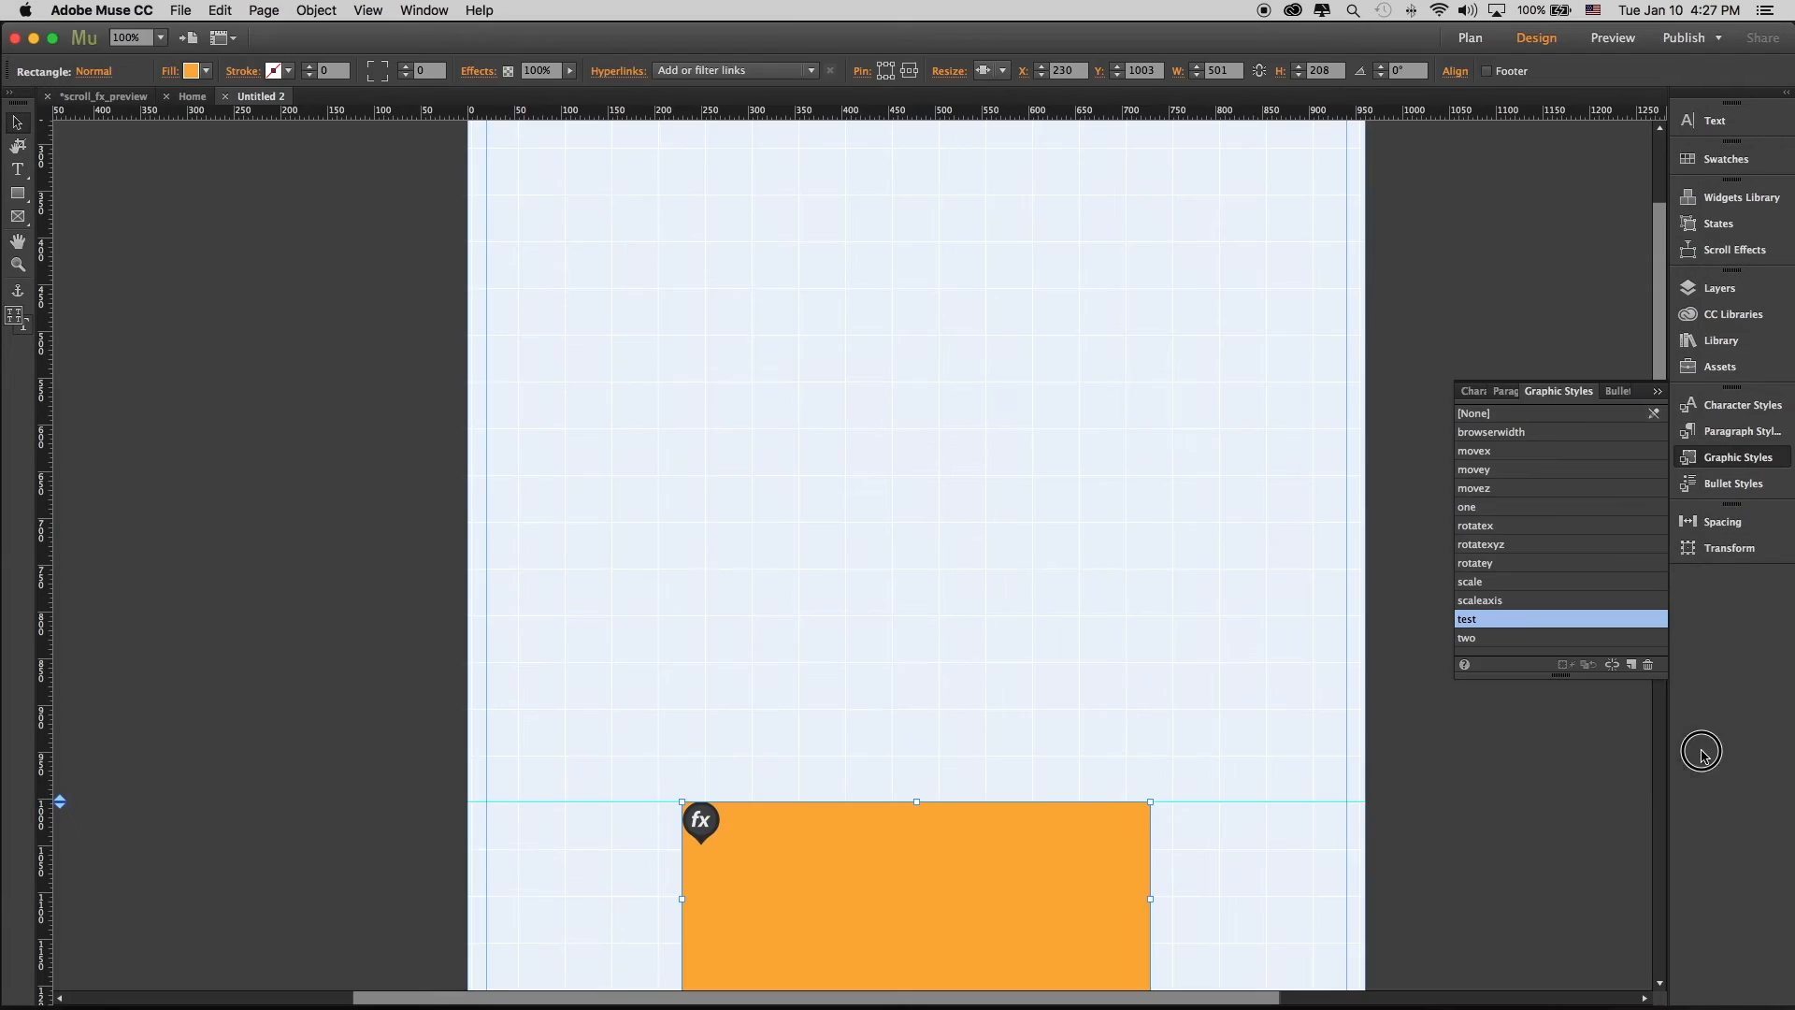
# Turn off hiding of the item's backface in the Scroll FX instance's options and close them
pyautogui.click(707, 825)
pyautogui.click(737, 801)
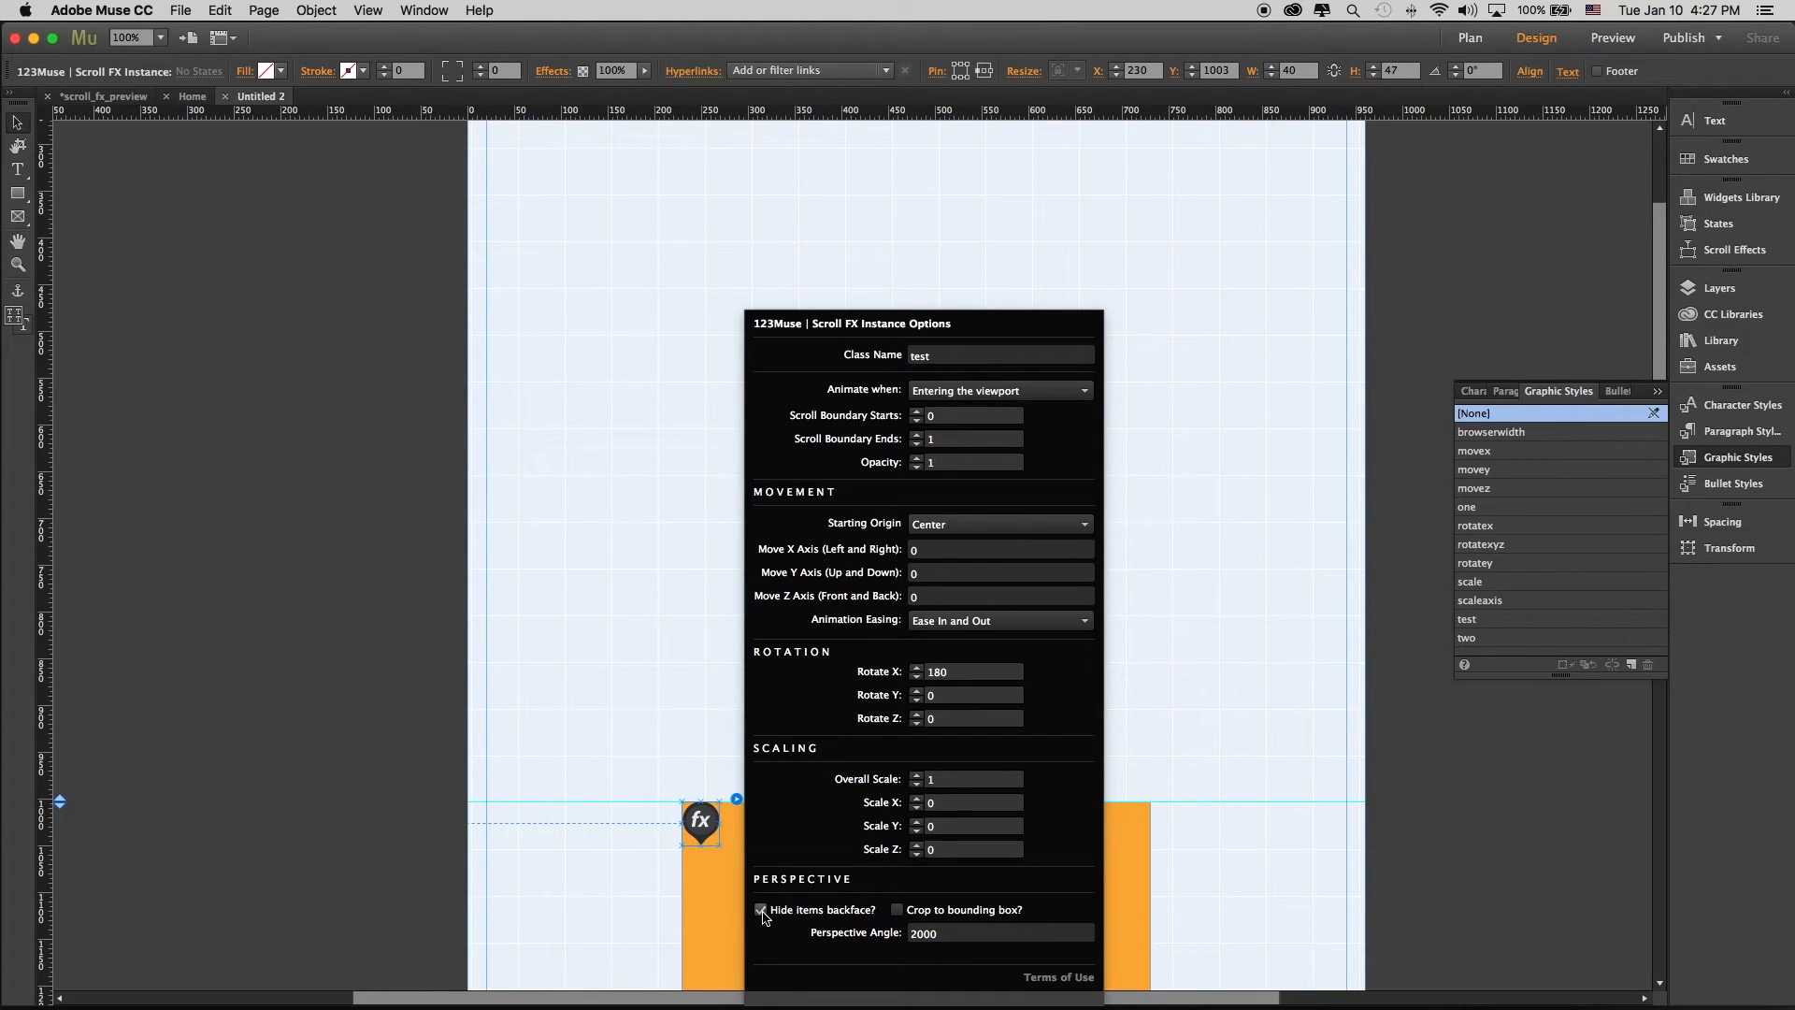
pyautogui.click(1227, 520)
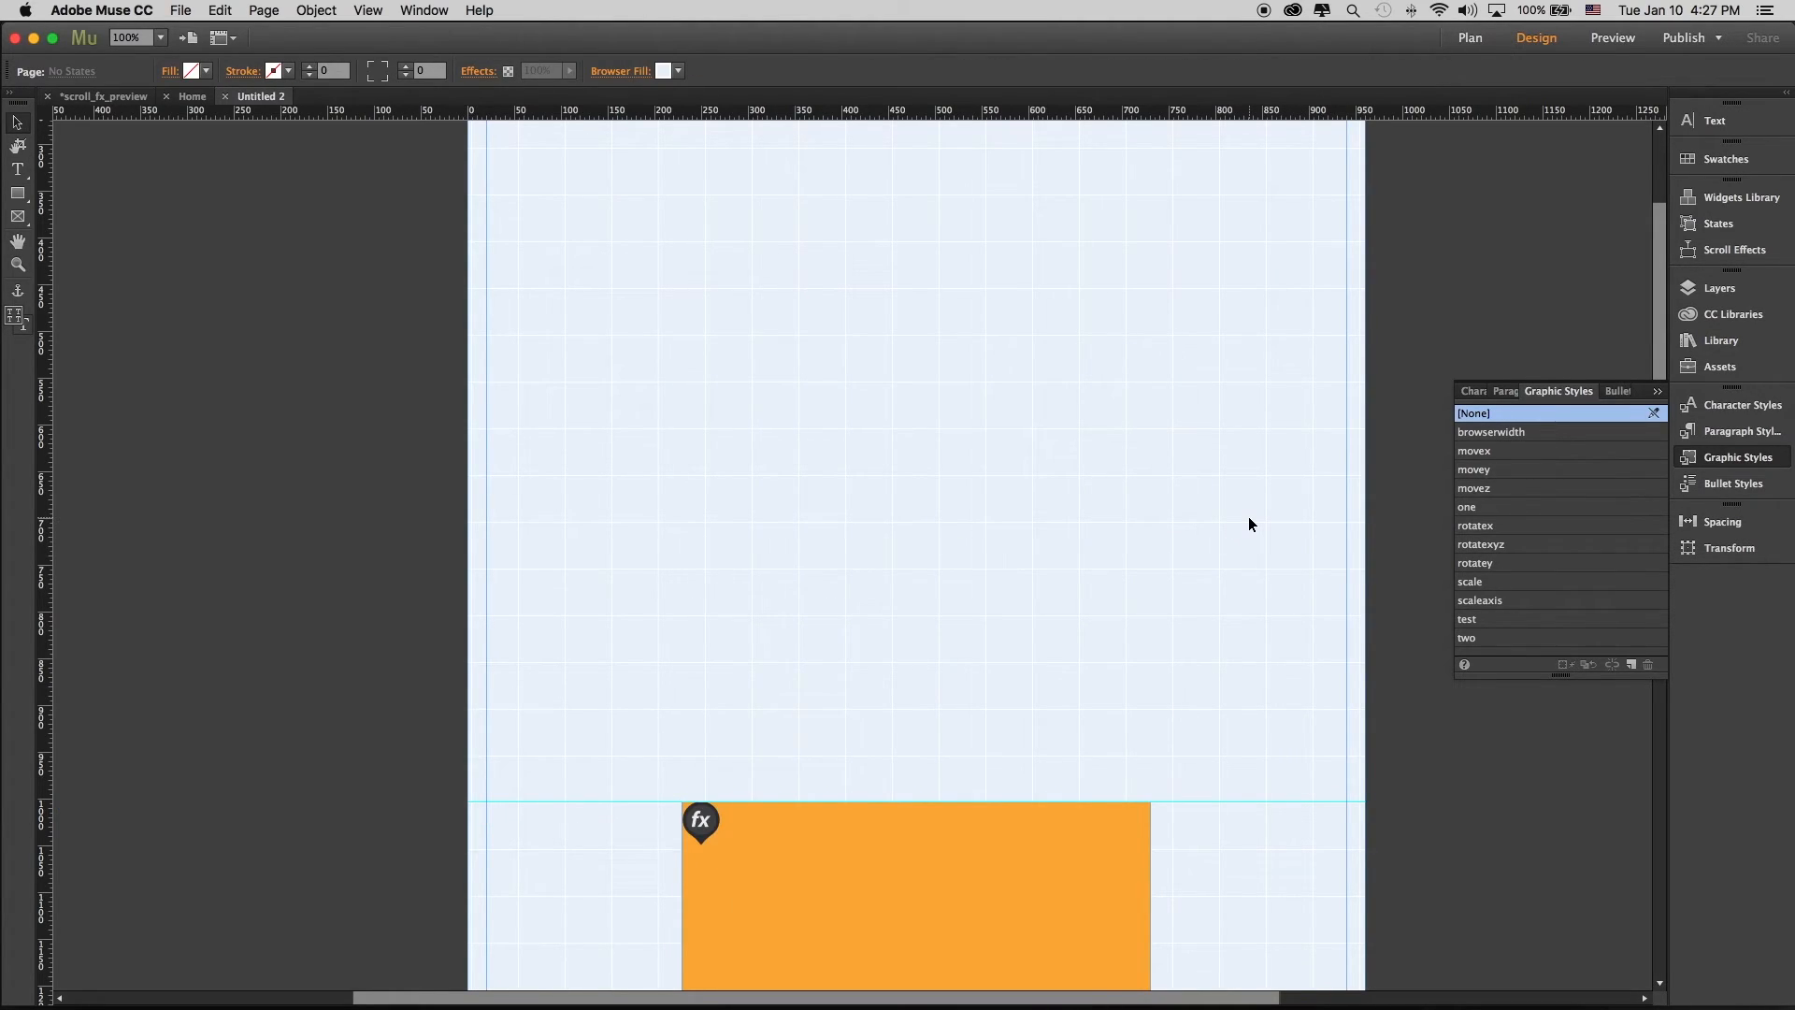
# Preview the page in the browser, scroll to check the rectangle's backface while it rotates, and return to Muse
pyautogui.press('super+shift+e')
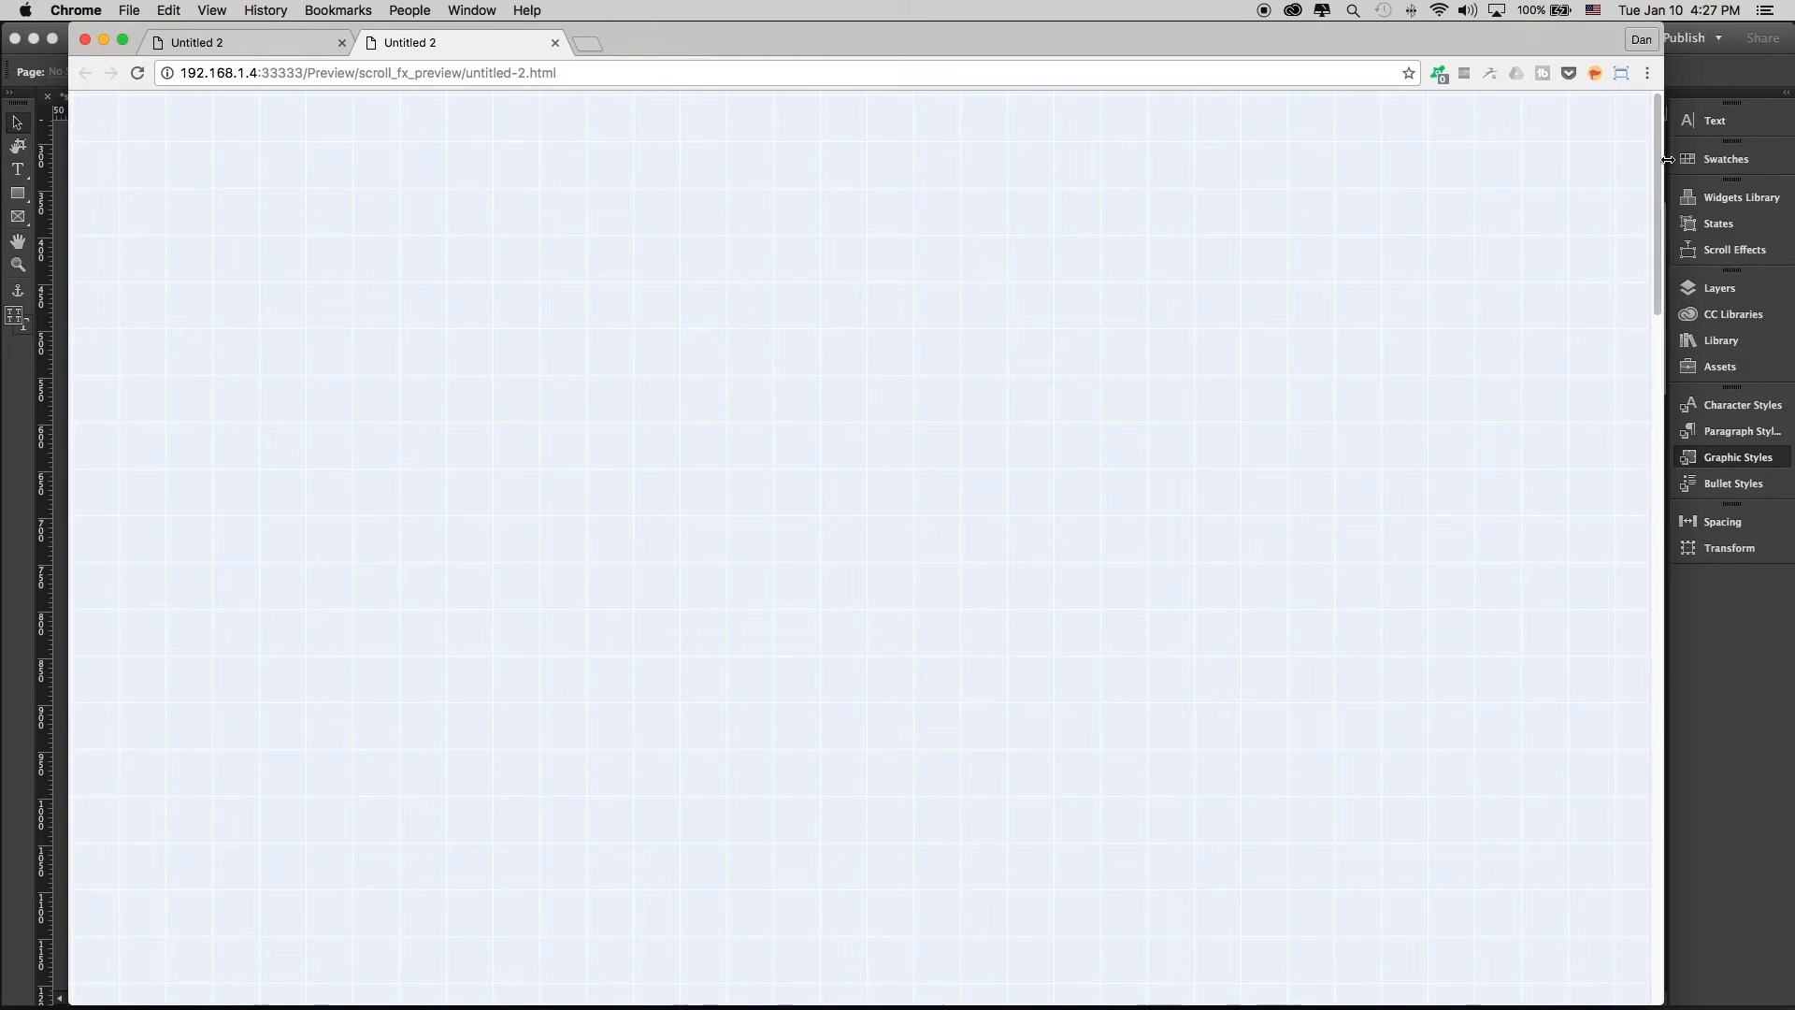
pyautogui.moveTo(1657, 161)
pyautogui.mouseDown()
pyautogui.moveTo(1639, 373)
pyautogui.moveTo(1645, 188)
pyautogui.mouseUp()
pyautogui.click(1760, 778)
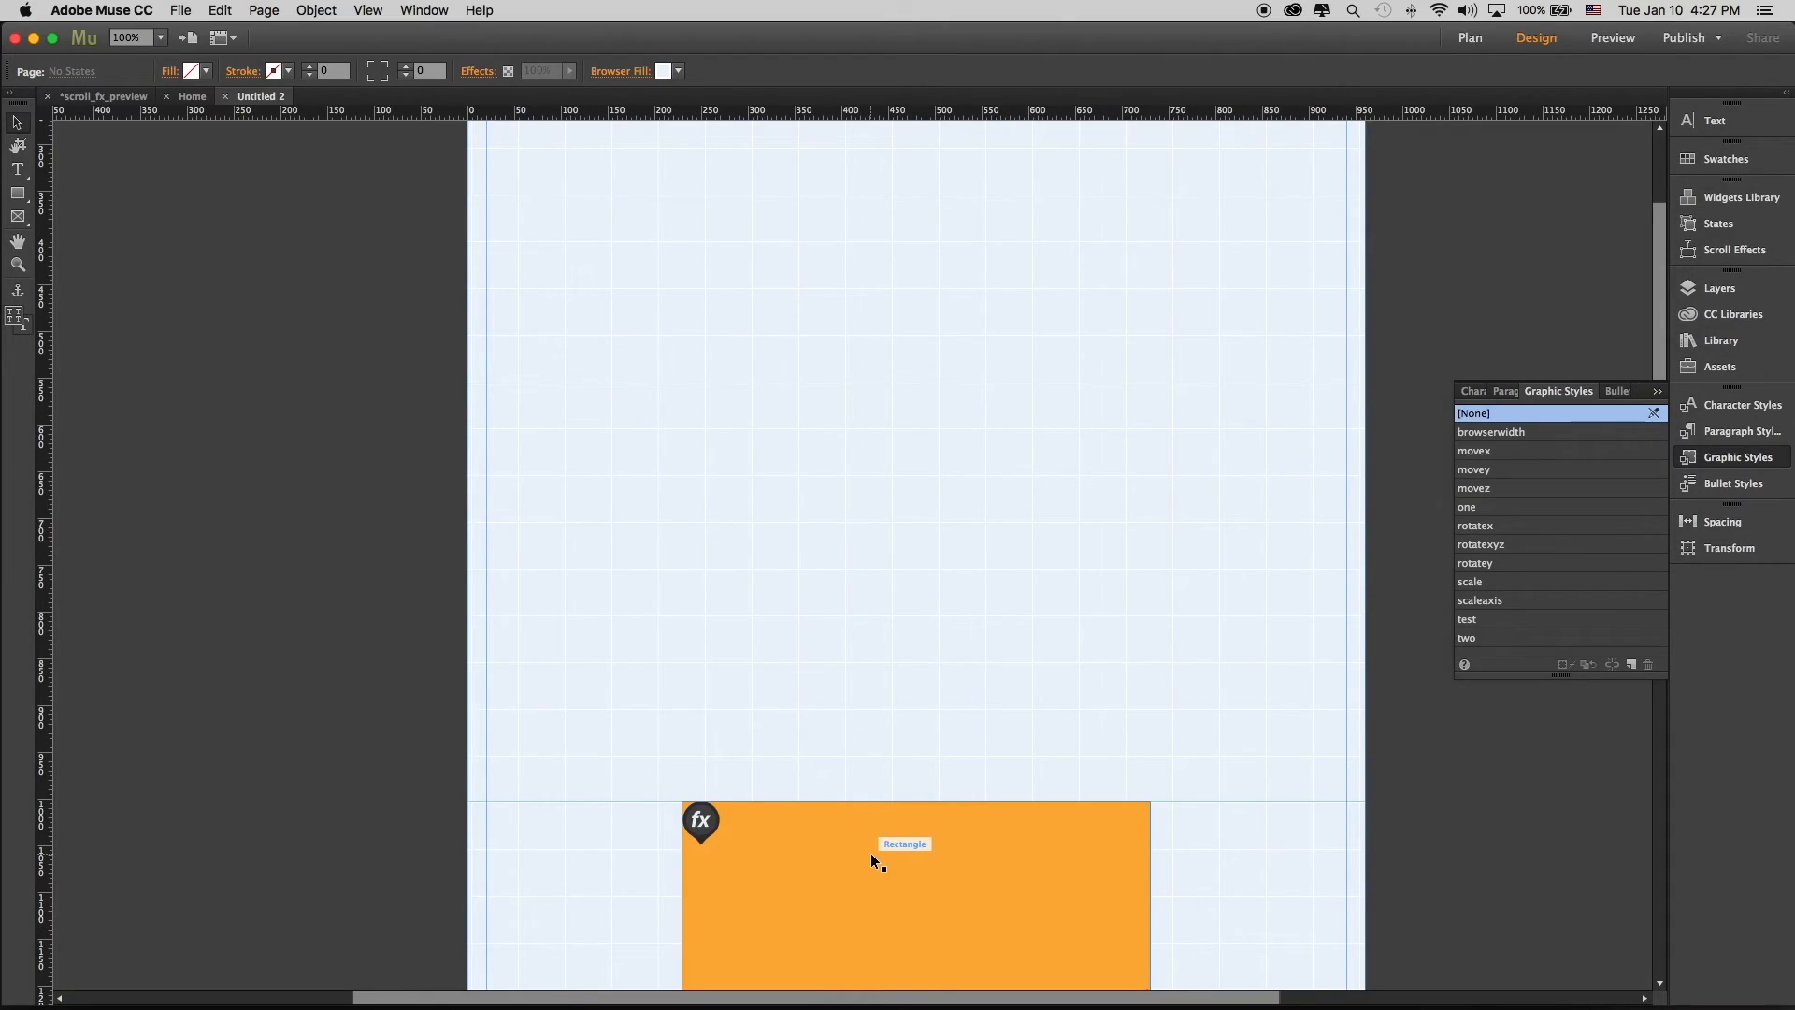
# Add the text "TEST" inside the orange rectangle
pyautogui.click(18, 169)
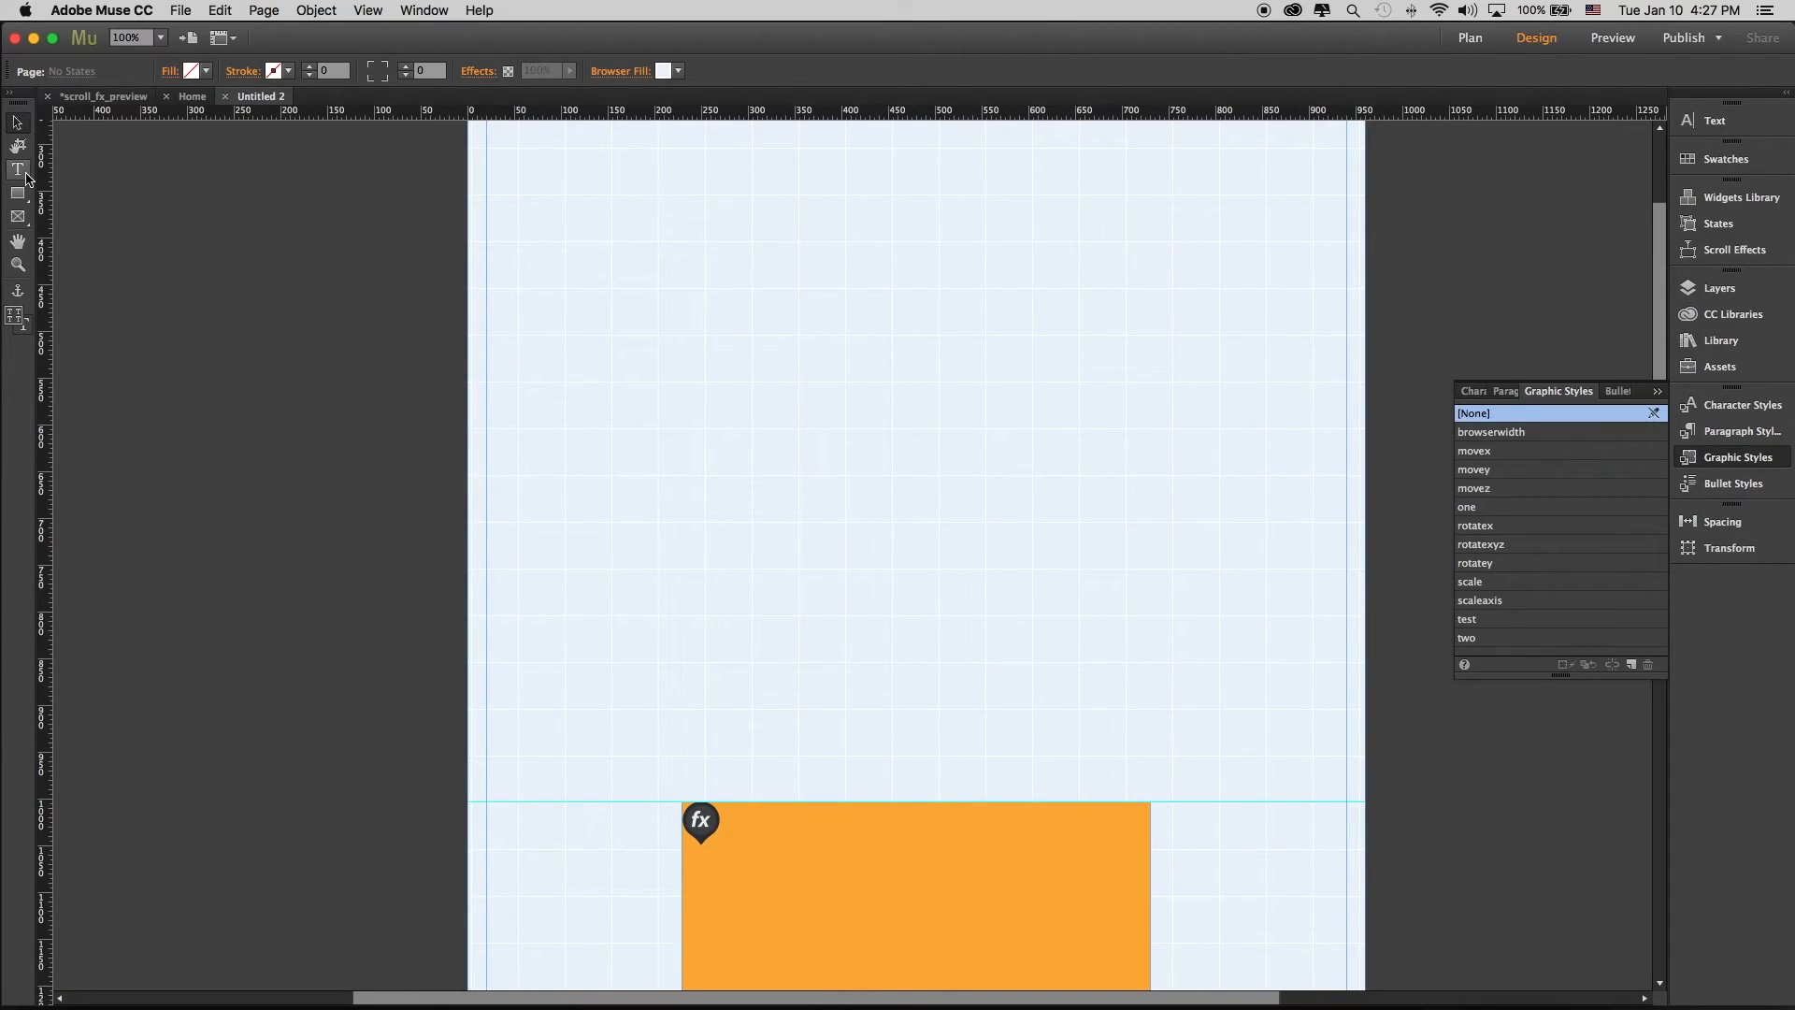
pyautogui.click(806, 840)
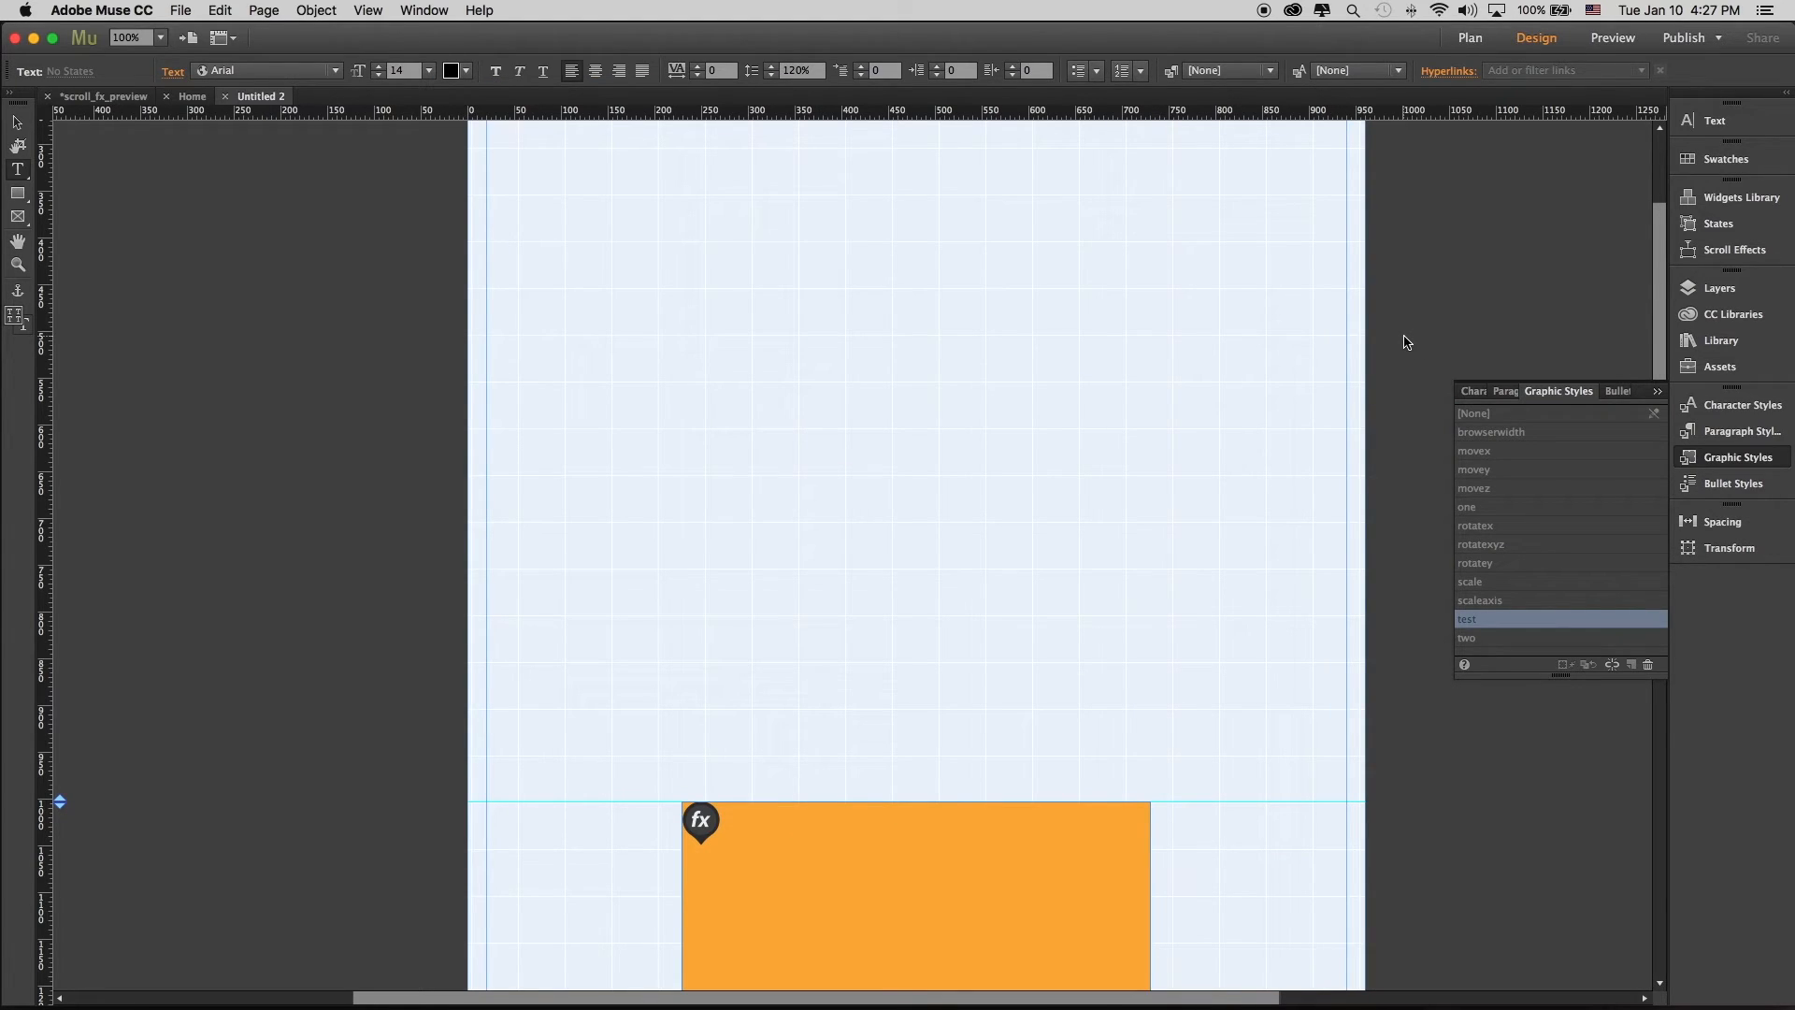
pyautogui.press('Escape')
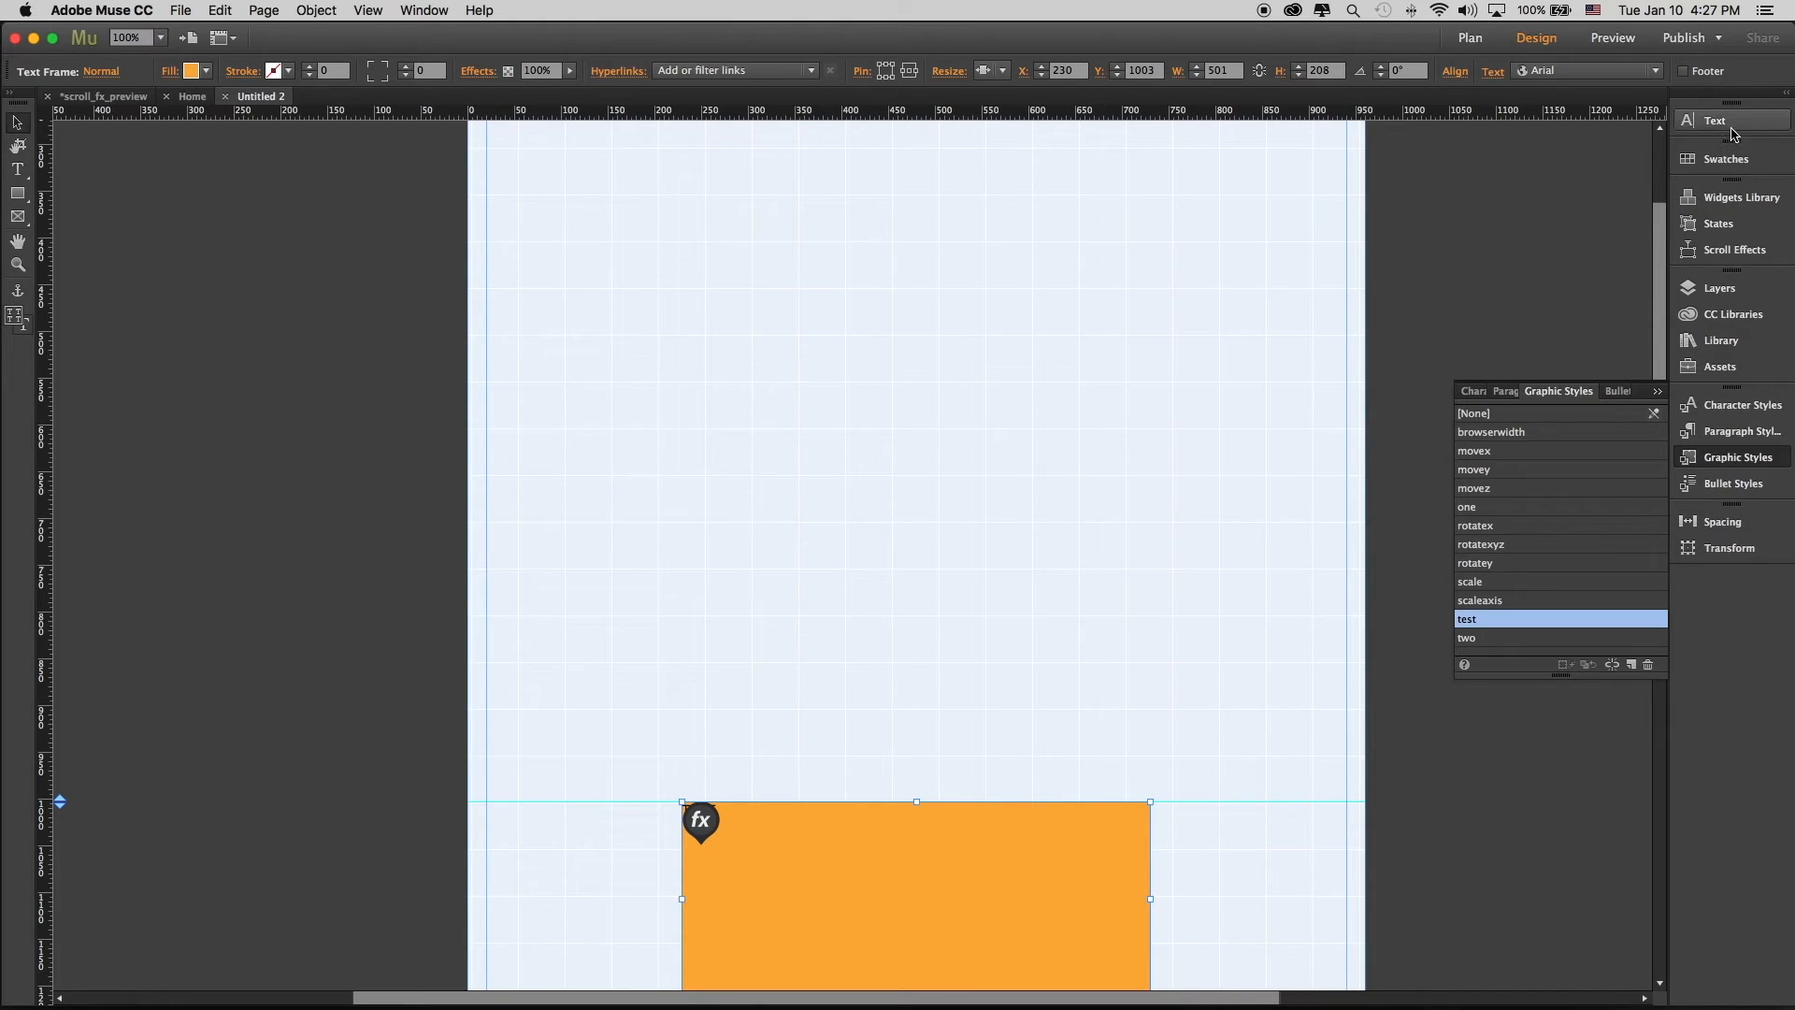
# Set the rectangle's text size to 50 and centre the text horizontally
pyautogui.click(1731, 131)
pyautogui.click(1516, 170)
pyautogui.write('50')
pyautogui.press('Tab')
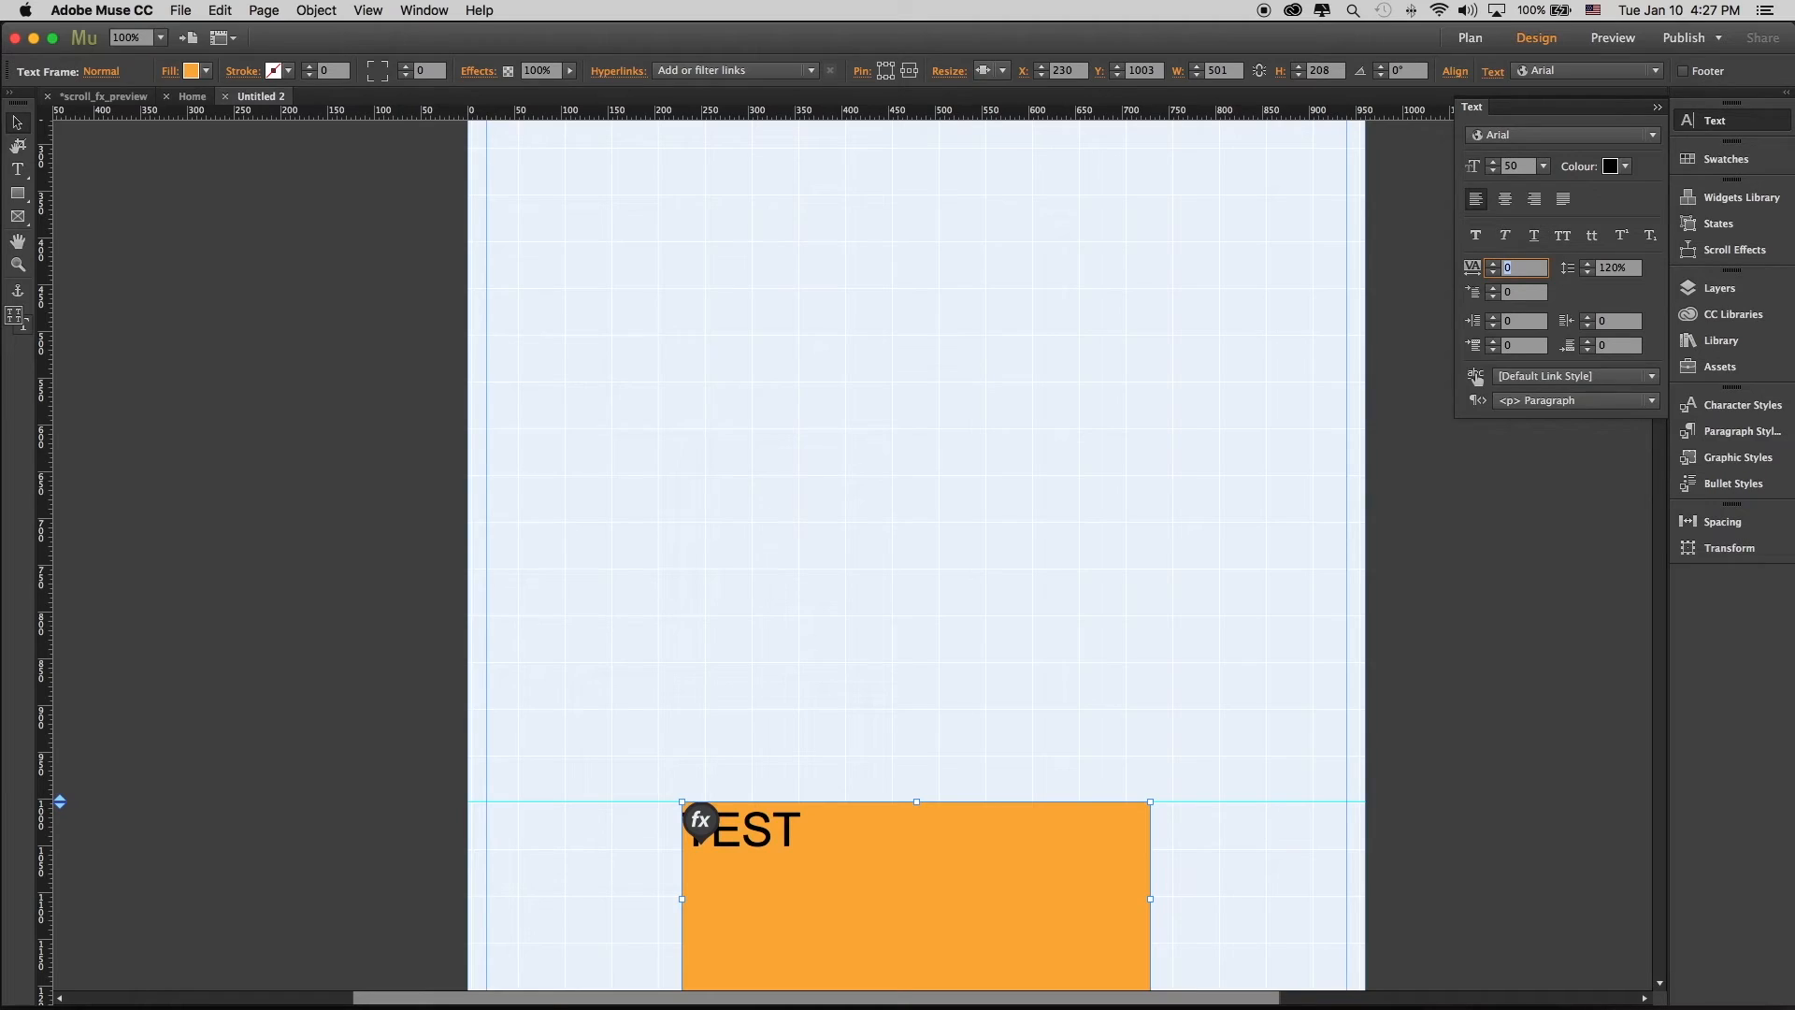
pyautogui.click(1506, 199)
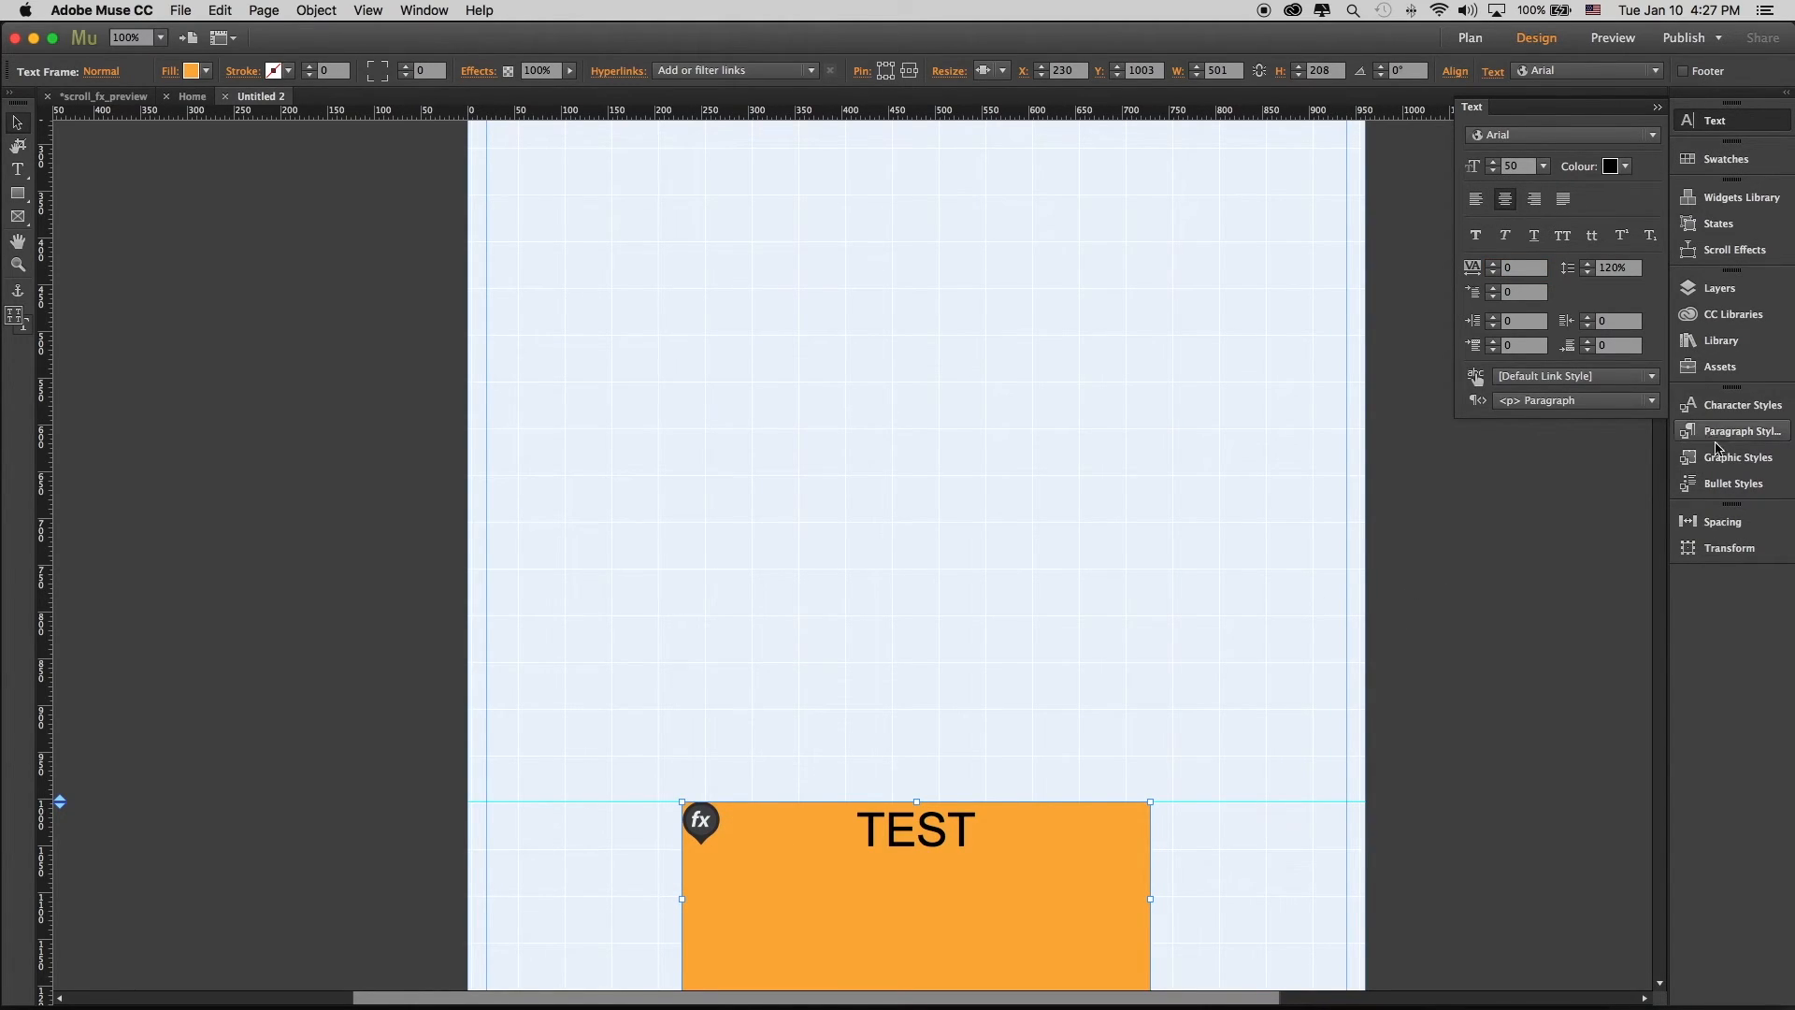
# Set the text frame's top padding to 70 and deselect the frame
pyautogui.click(1749, 522)
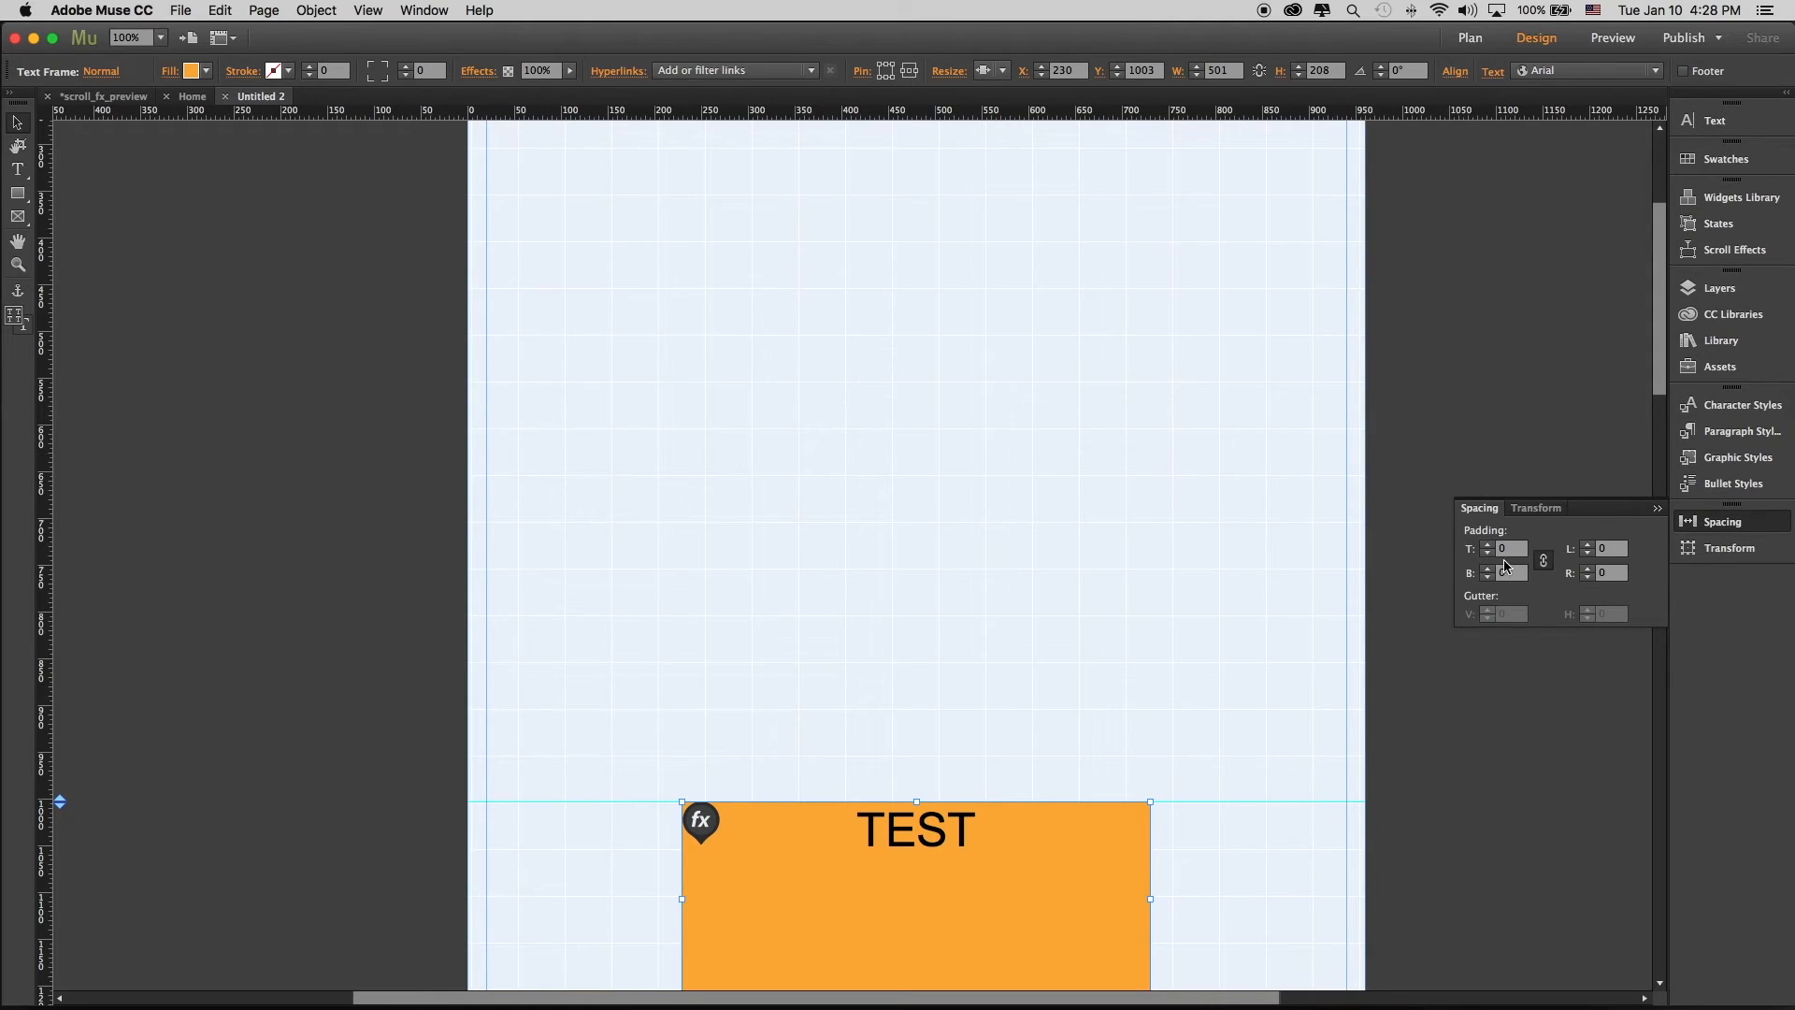
pyautogui.click(1507, 550)
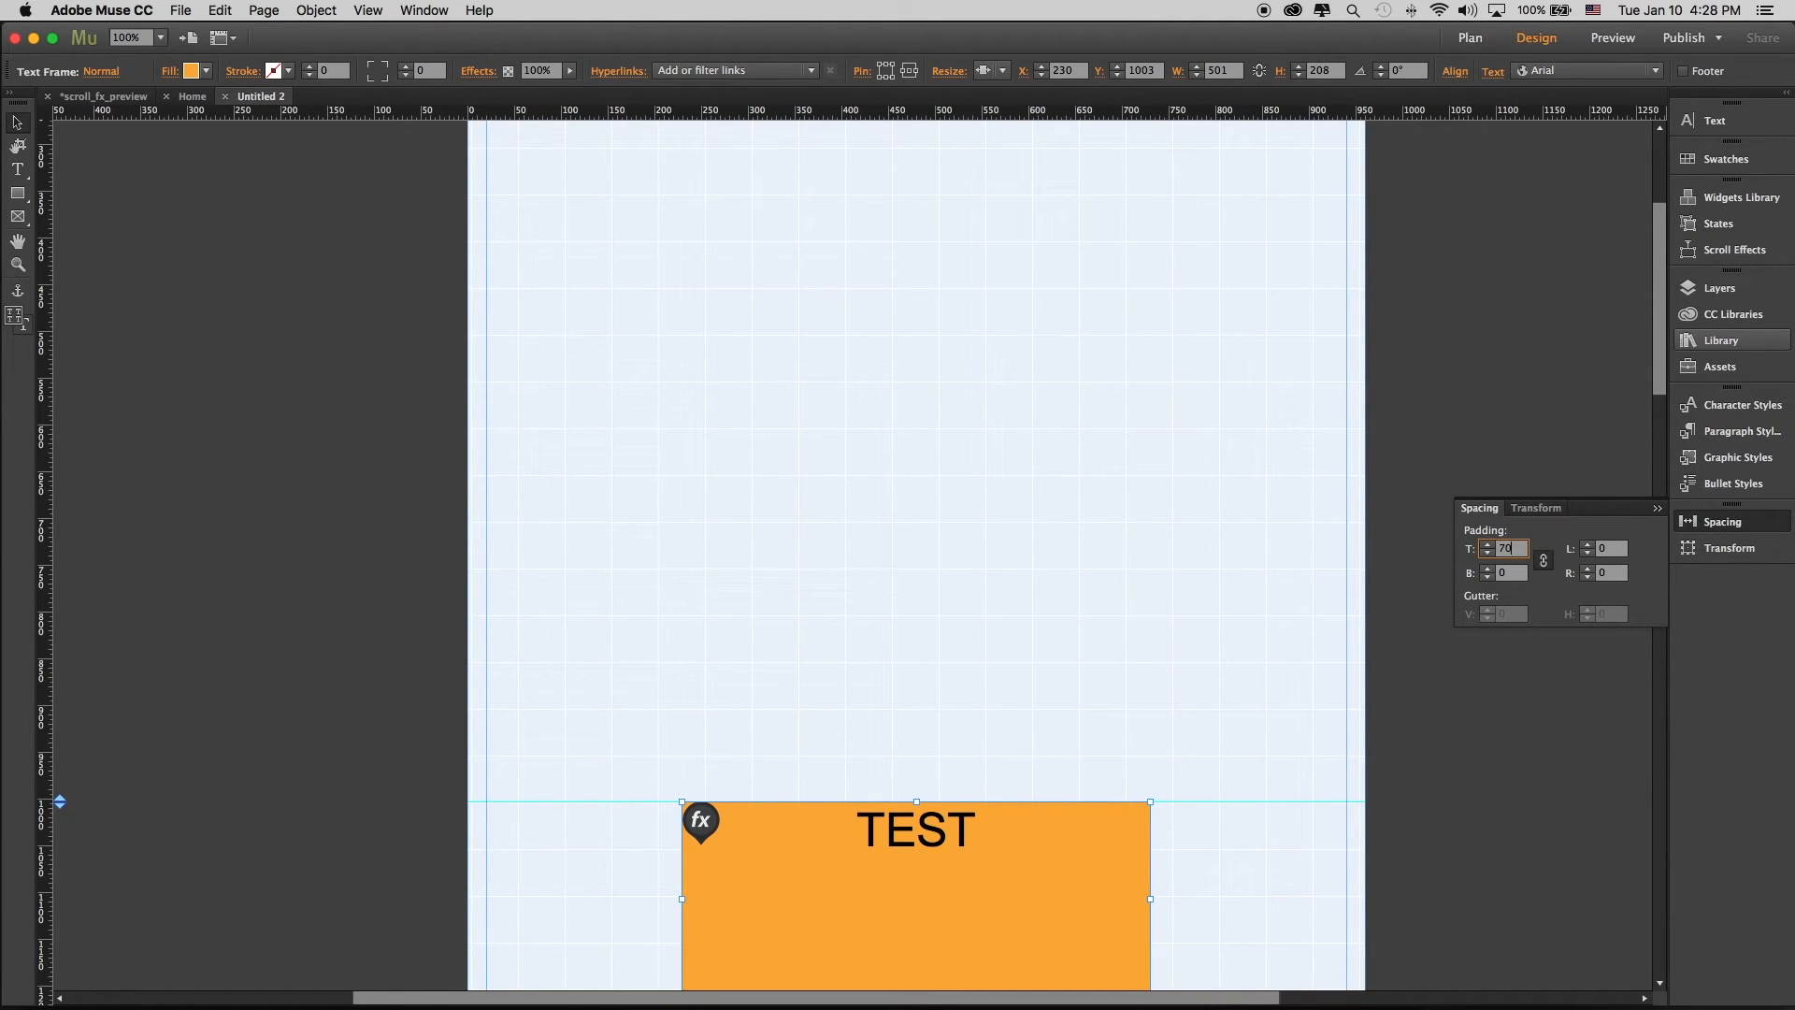
pyautogui.write('70')
pyautogui.press('Return')
pyautogui.click(1433, 361)
# Preview the page in the browser and scroll down and back up to examine the TEST rectangle's flip
pyautogui.press('super+shift+e')
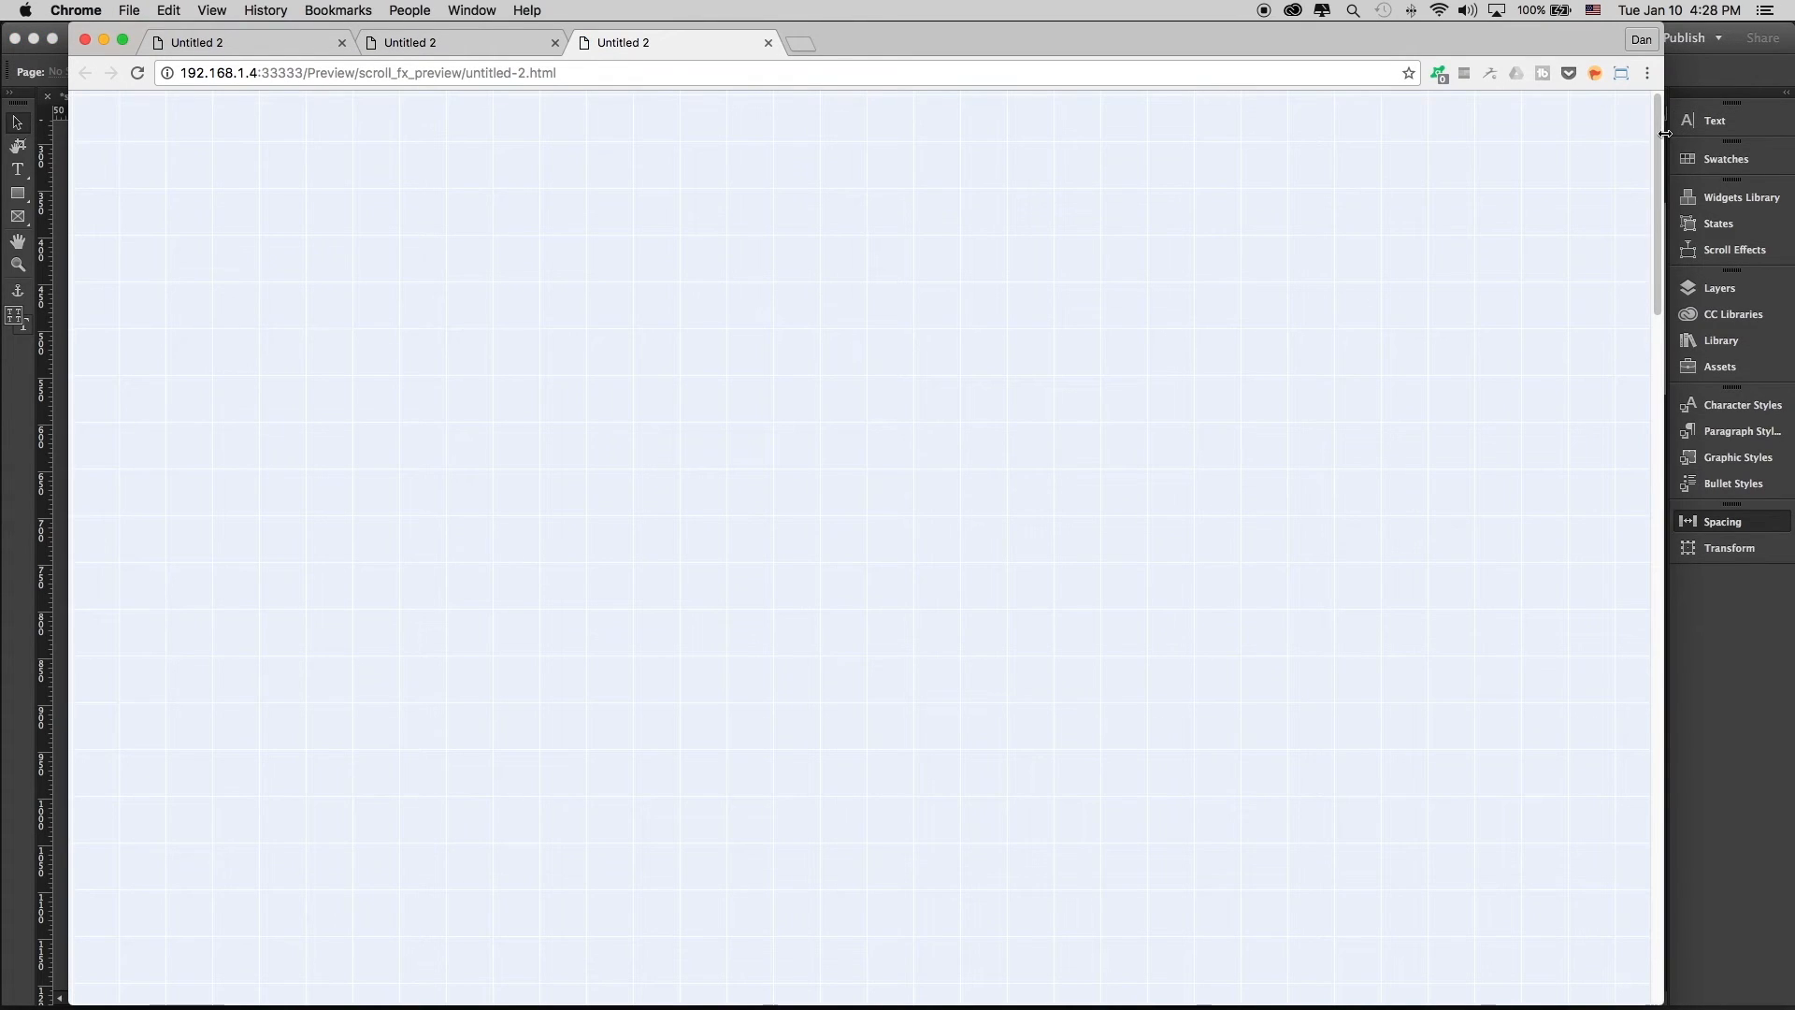
pyautogui.moveTo(1659, 124); pyautogui.dragTo(1648, 306)
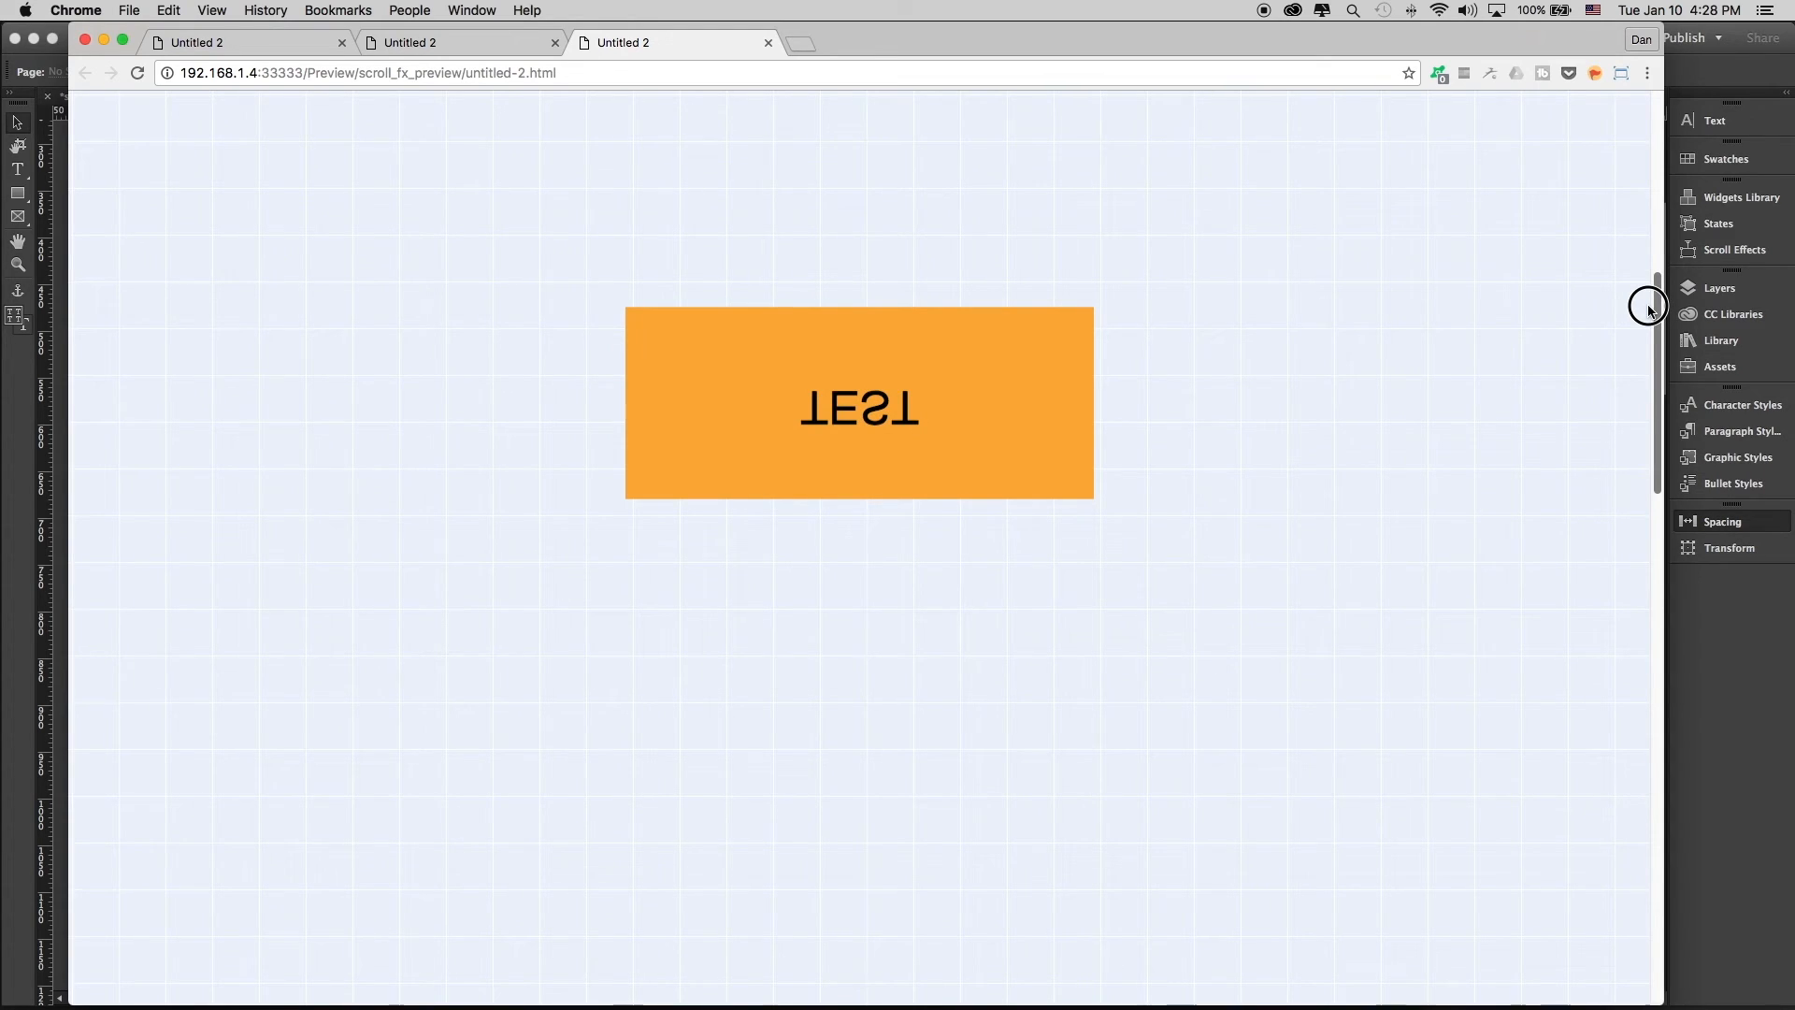
pyautogui.moveTo(1649, 307); pyautogui.dragTo(1651, 305)
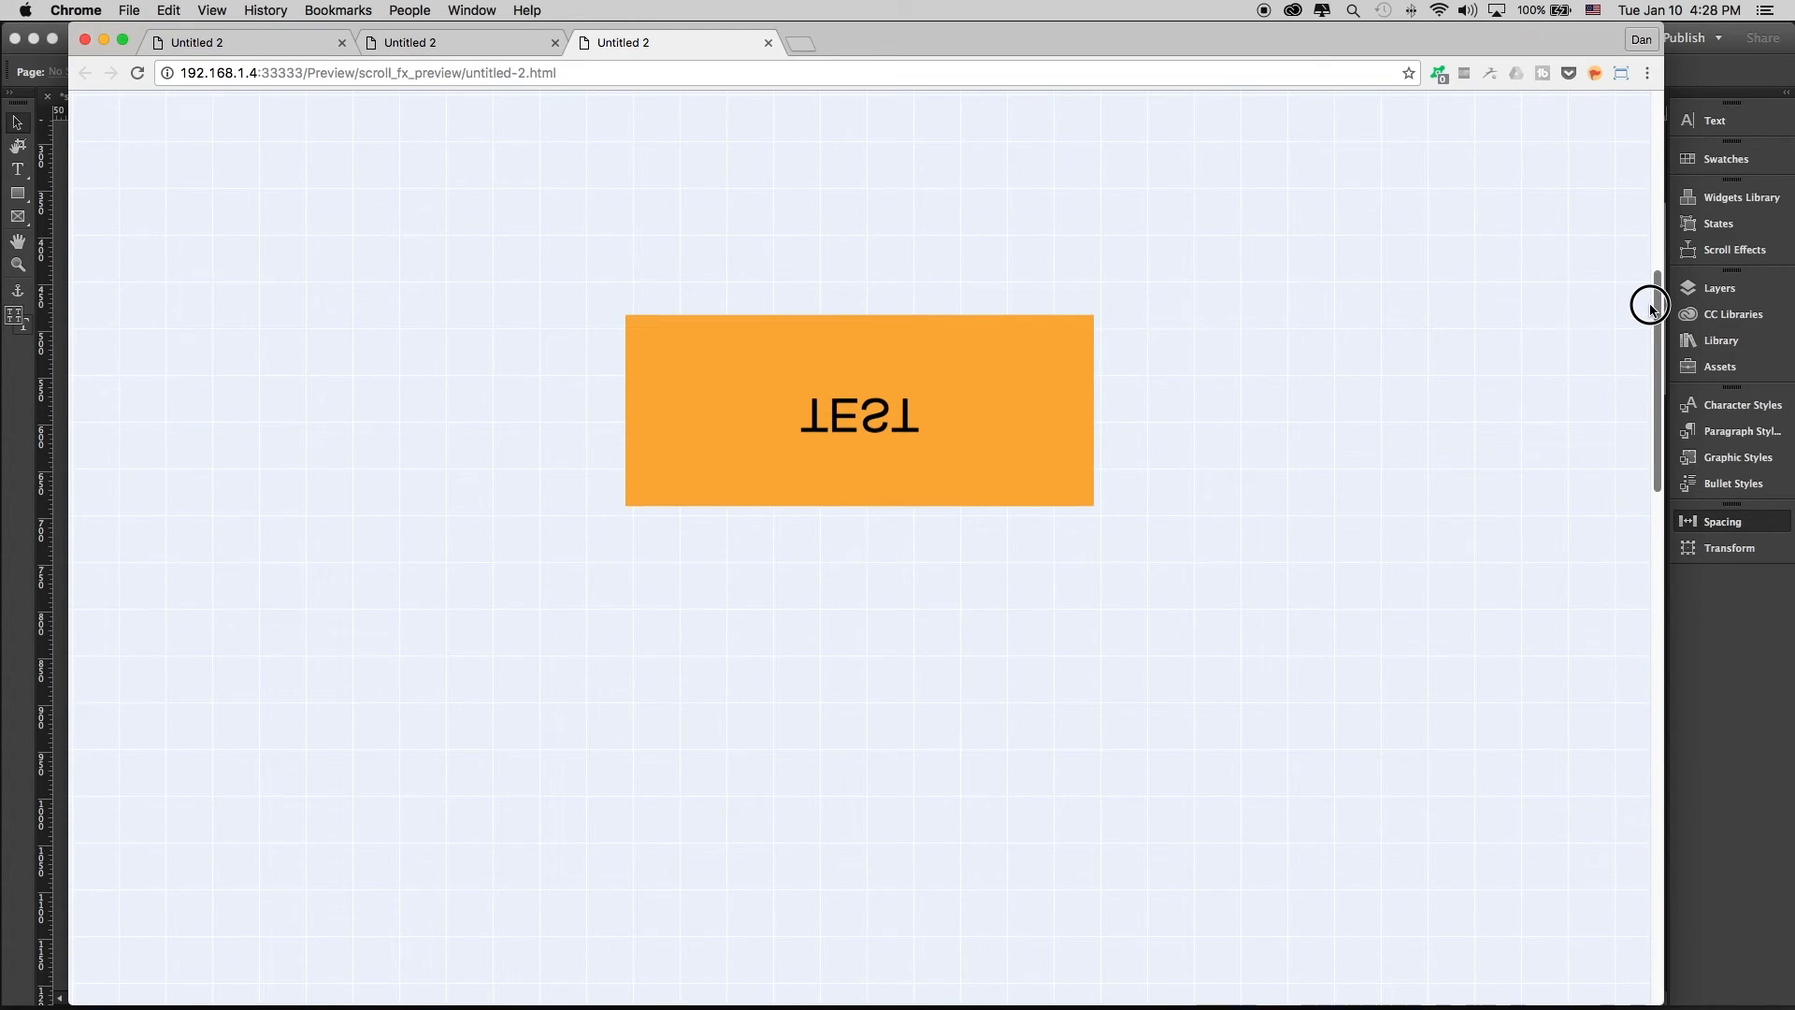
pyautogui.moveTo(1651, 303); pyautogui.dragTo(1653, 187)
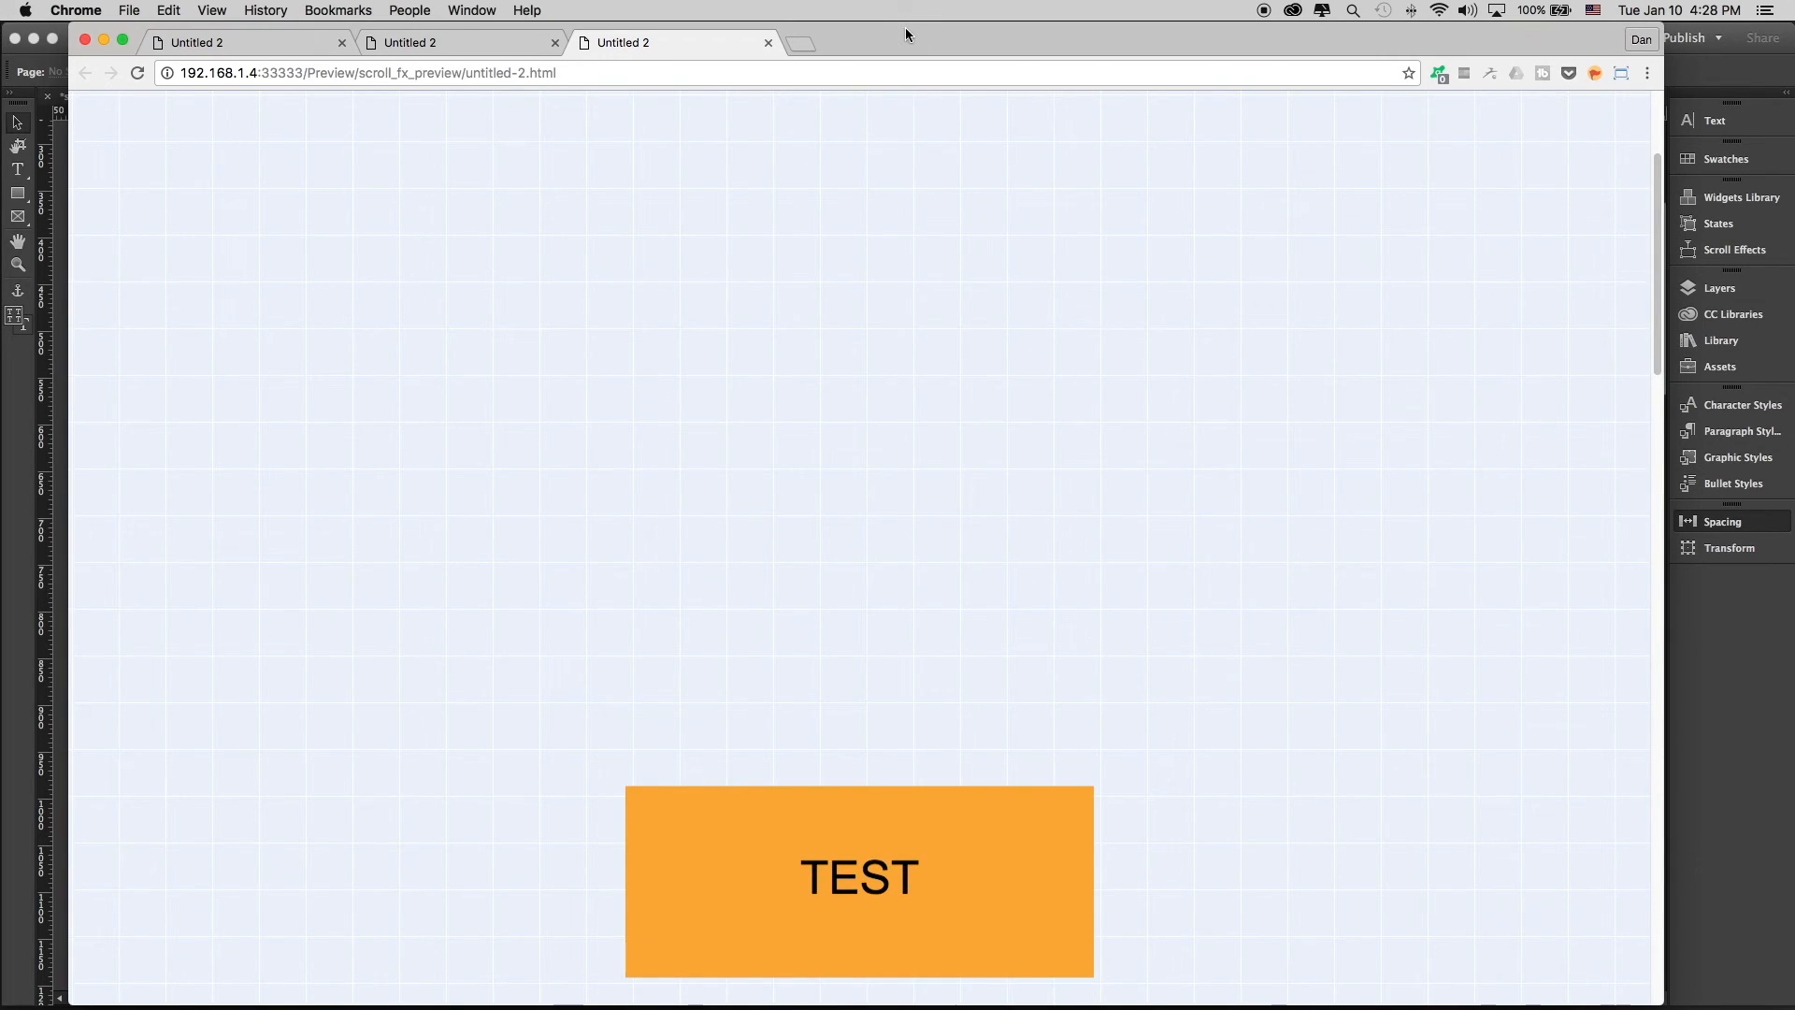
# Quit the browser preview to return to the page design in Adobe Muse and put away the spacing settings
pyautogui.press('super+q')
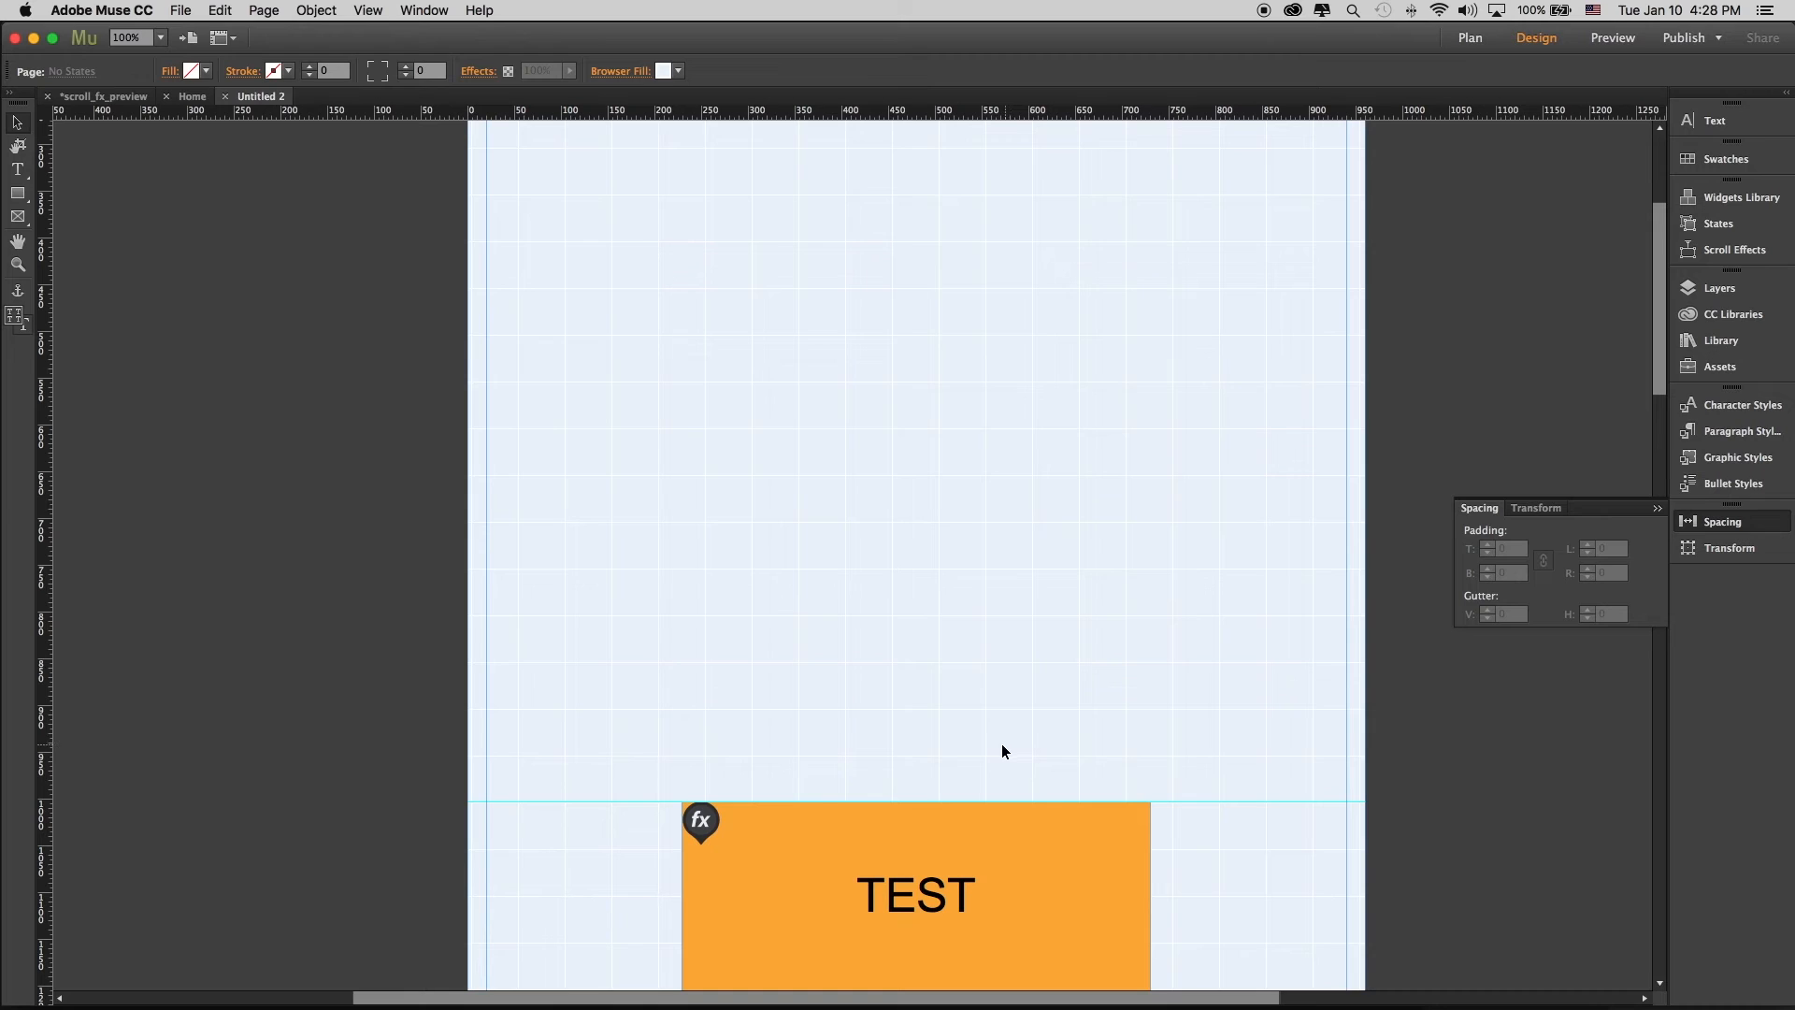
pyautogui.scroll(-4, 1036, 791)
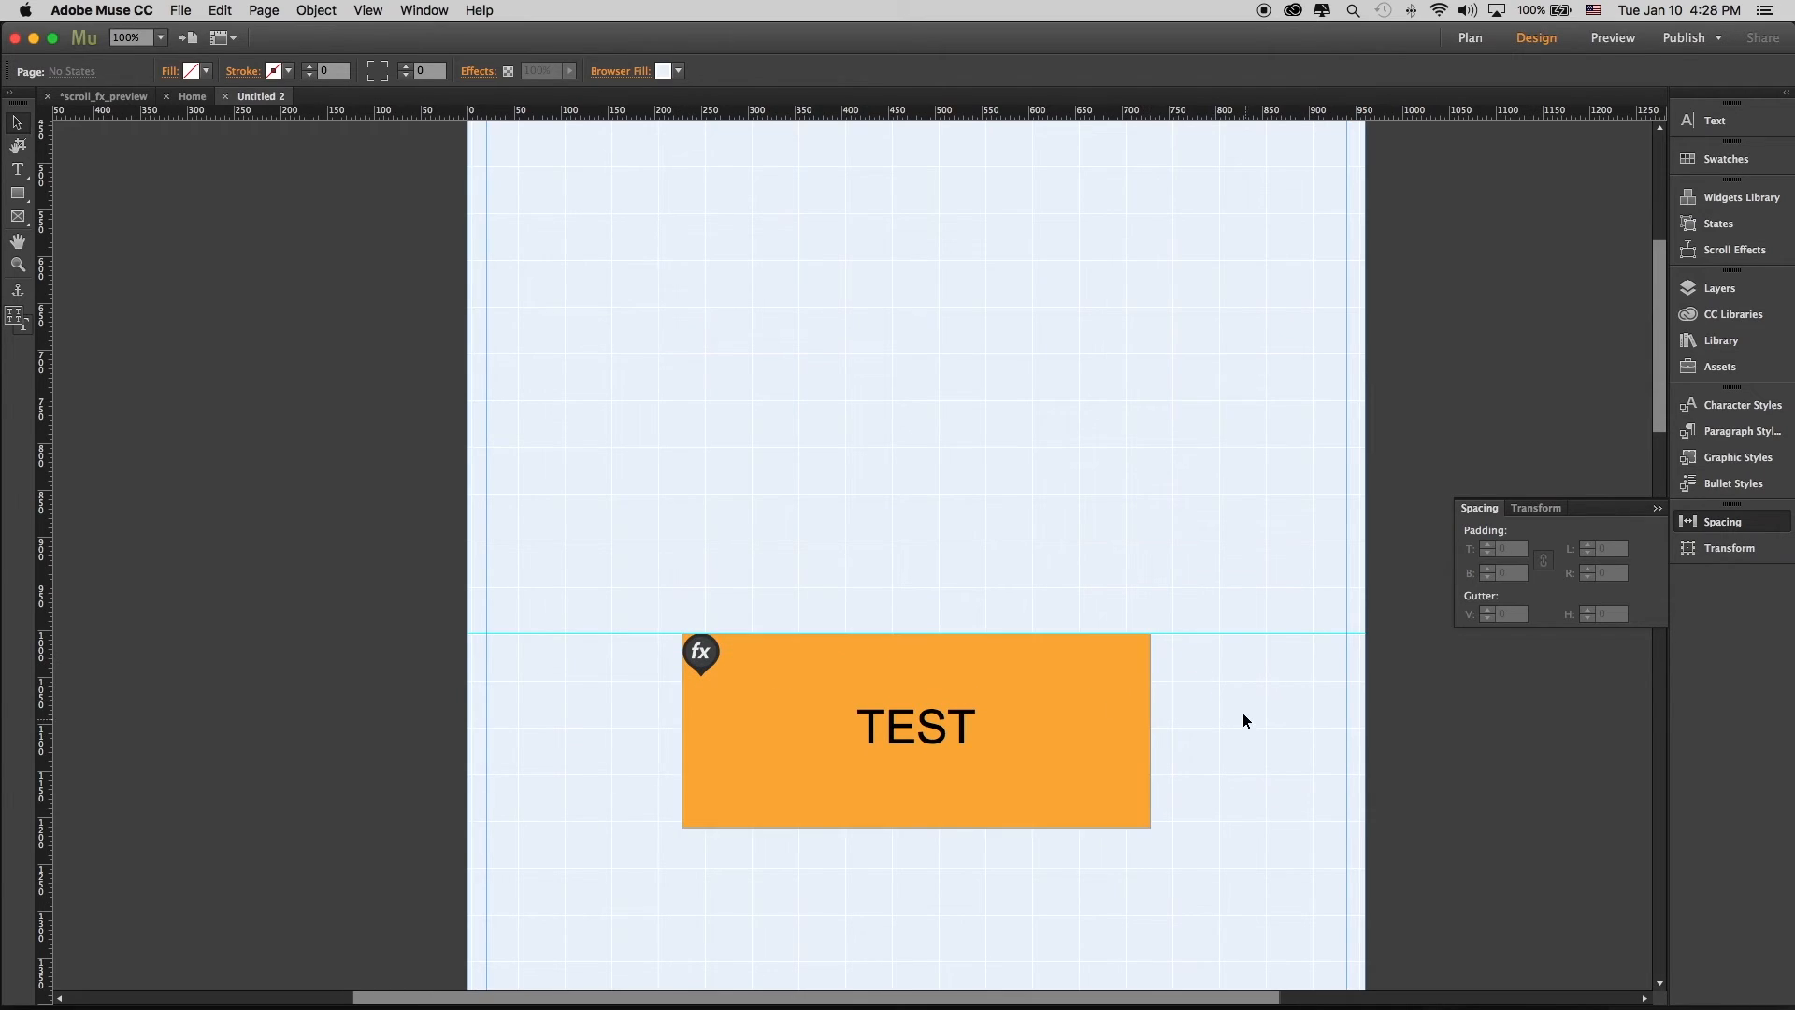
pyautogui.scroll(5, 1036, 716)
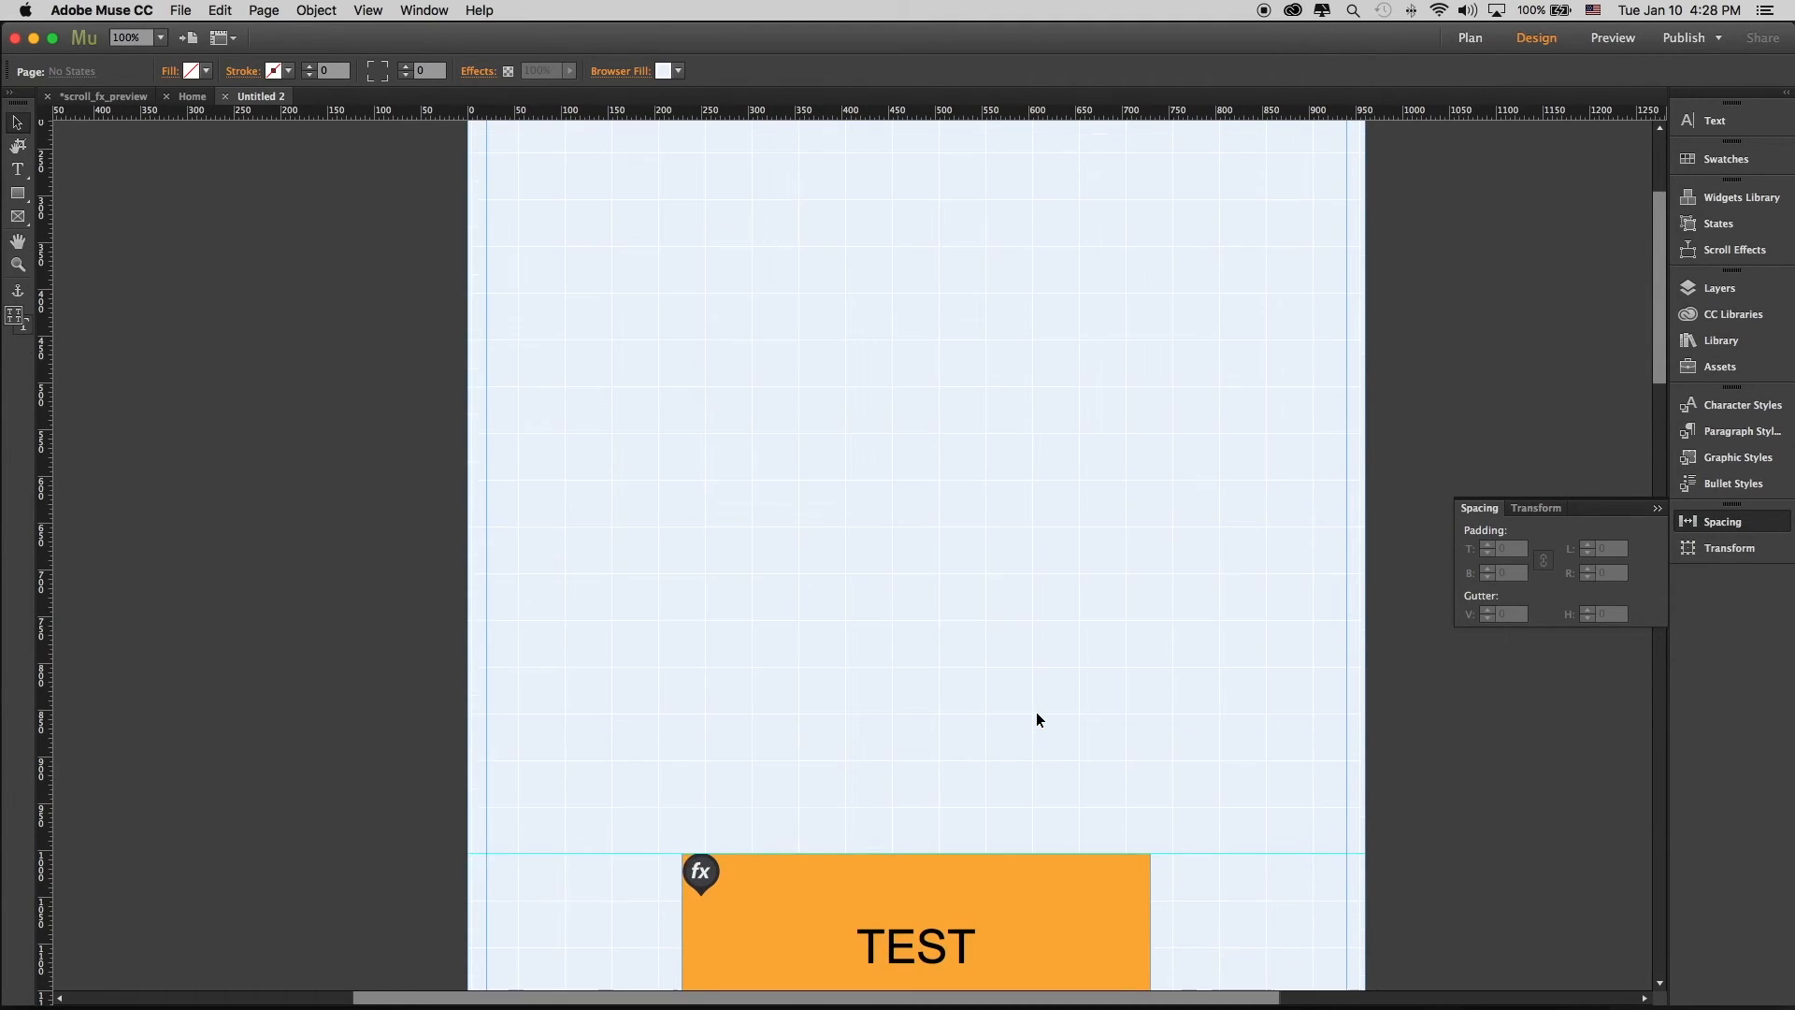
pyautogui.scroll(3, 1038, 719)
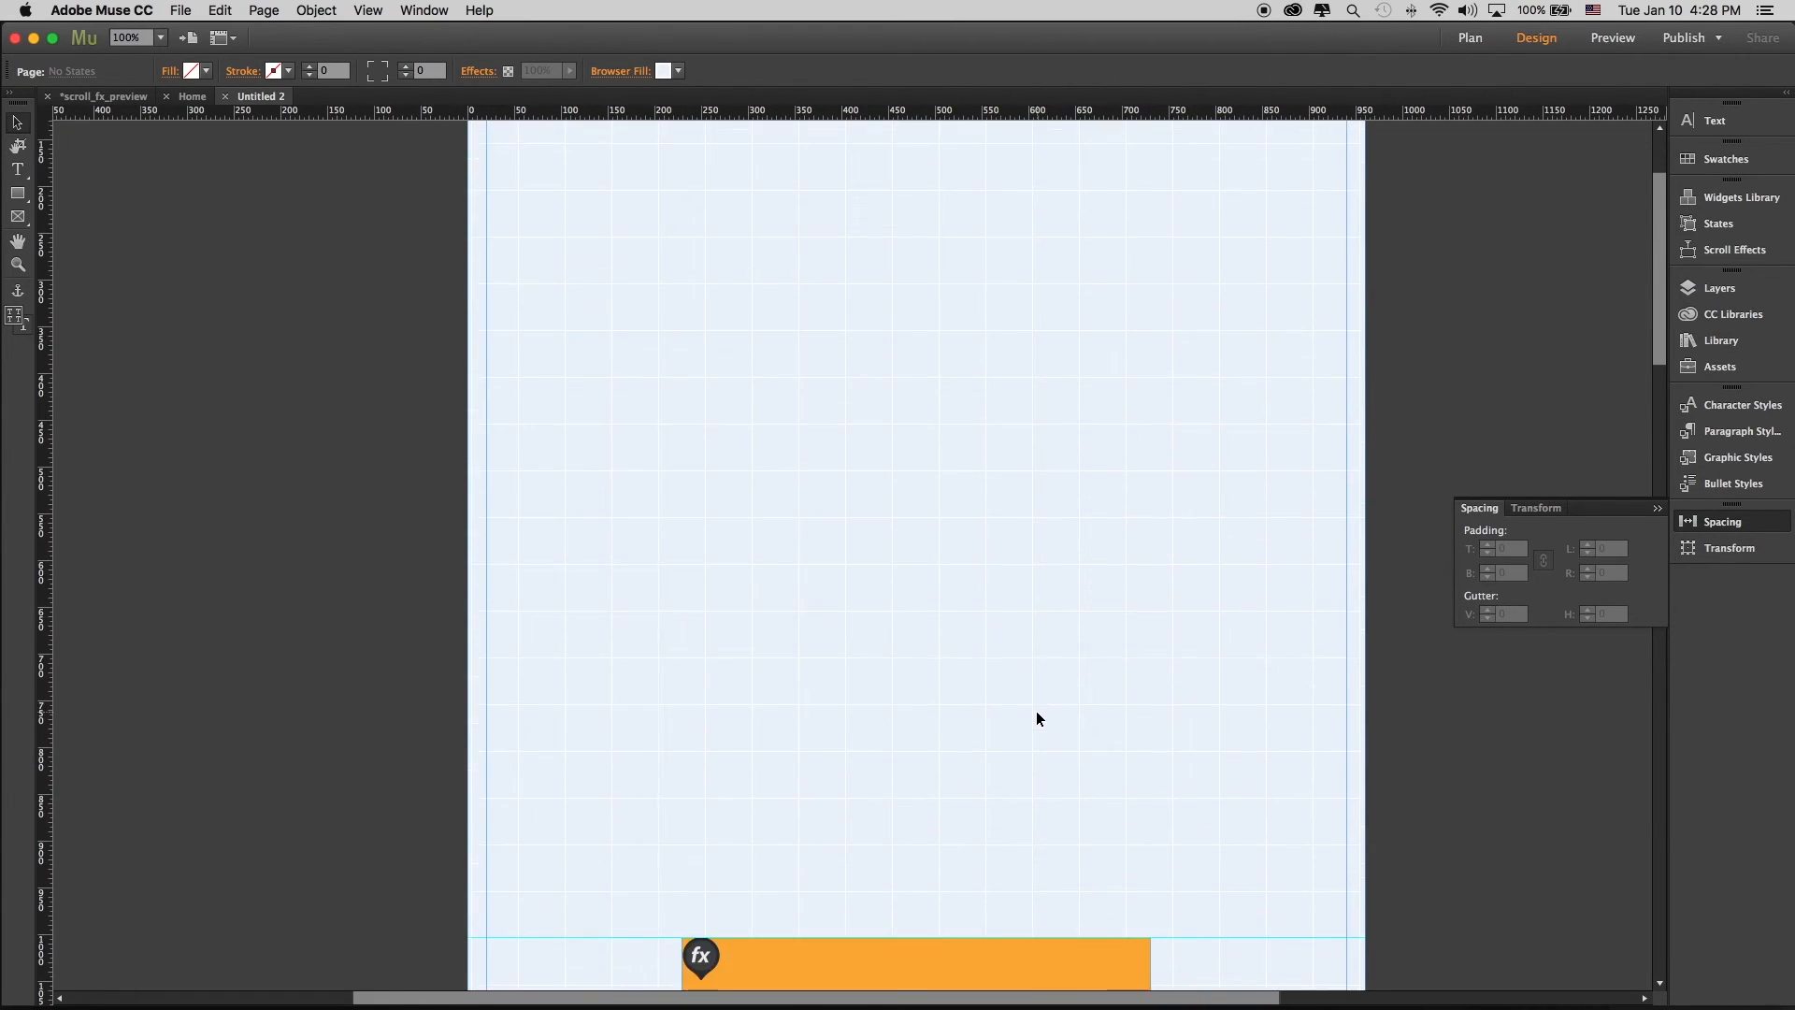
pyautogui.scroll(-4, 1036, 719)
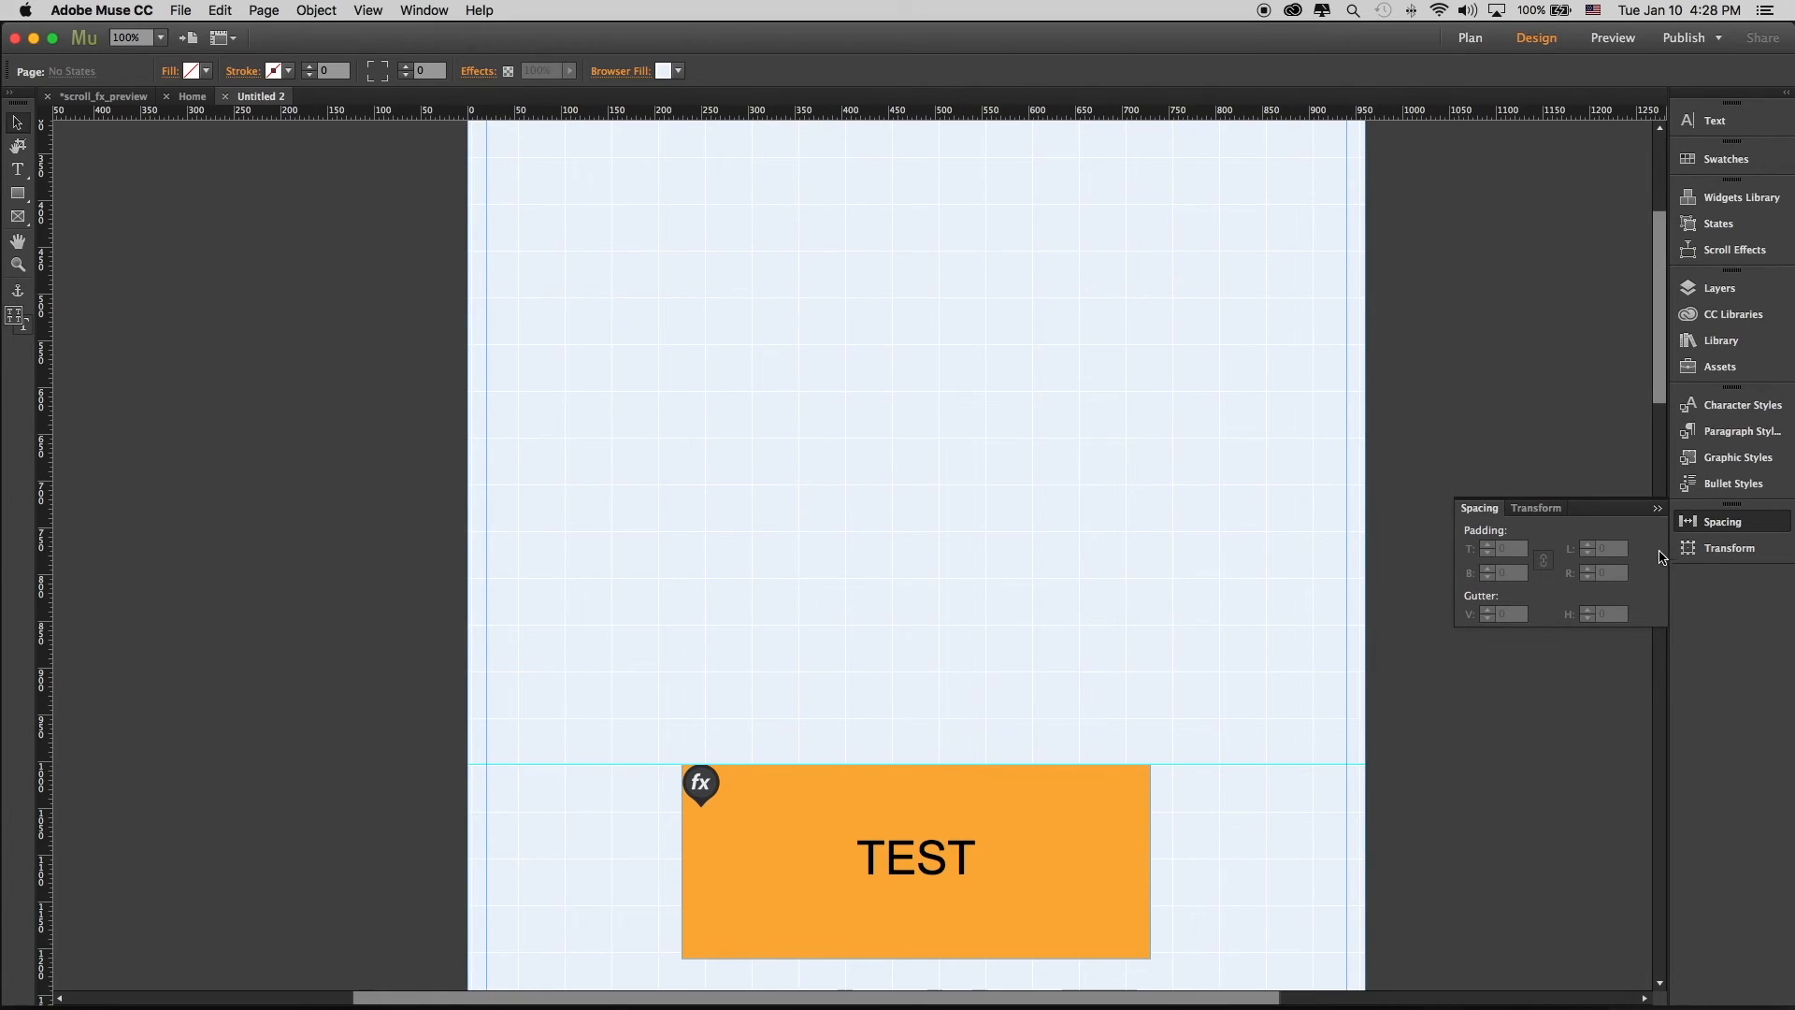
pyautogui.click(1658, 507)
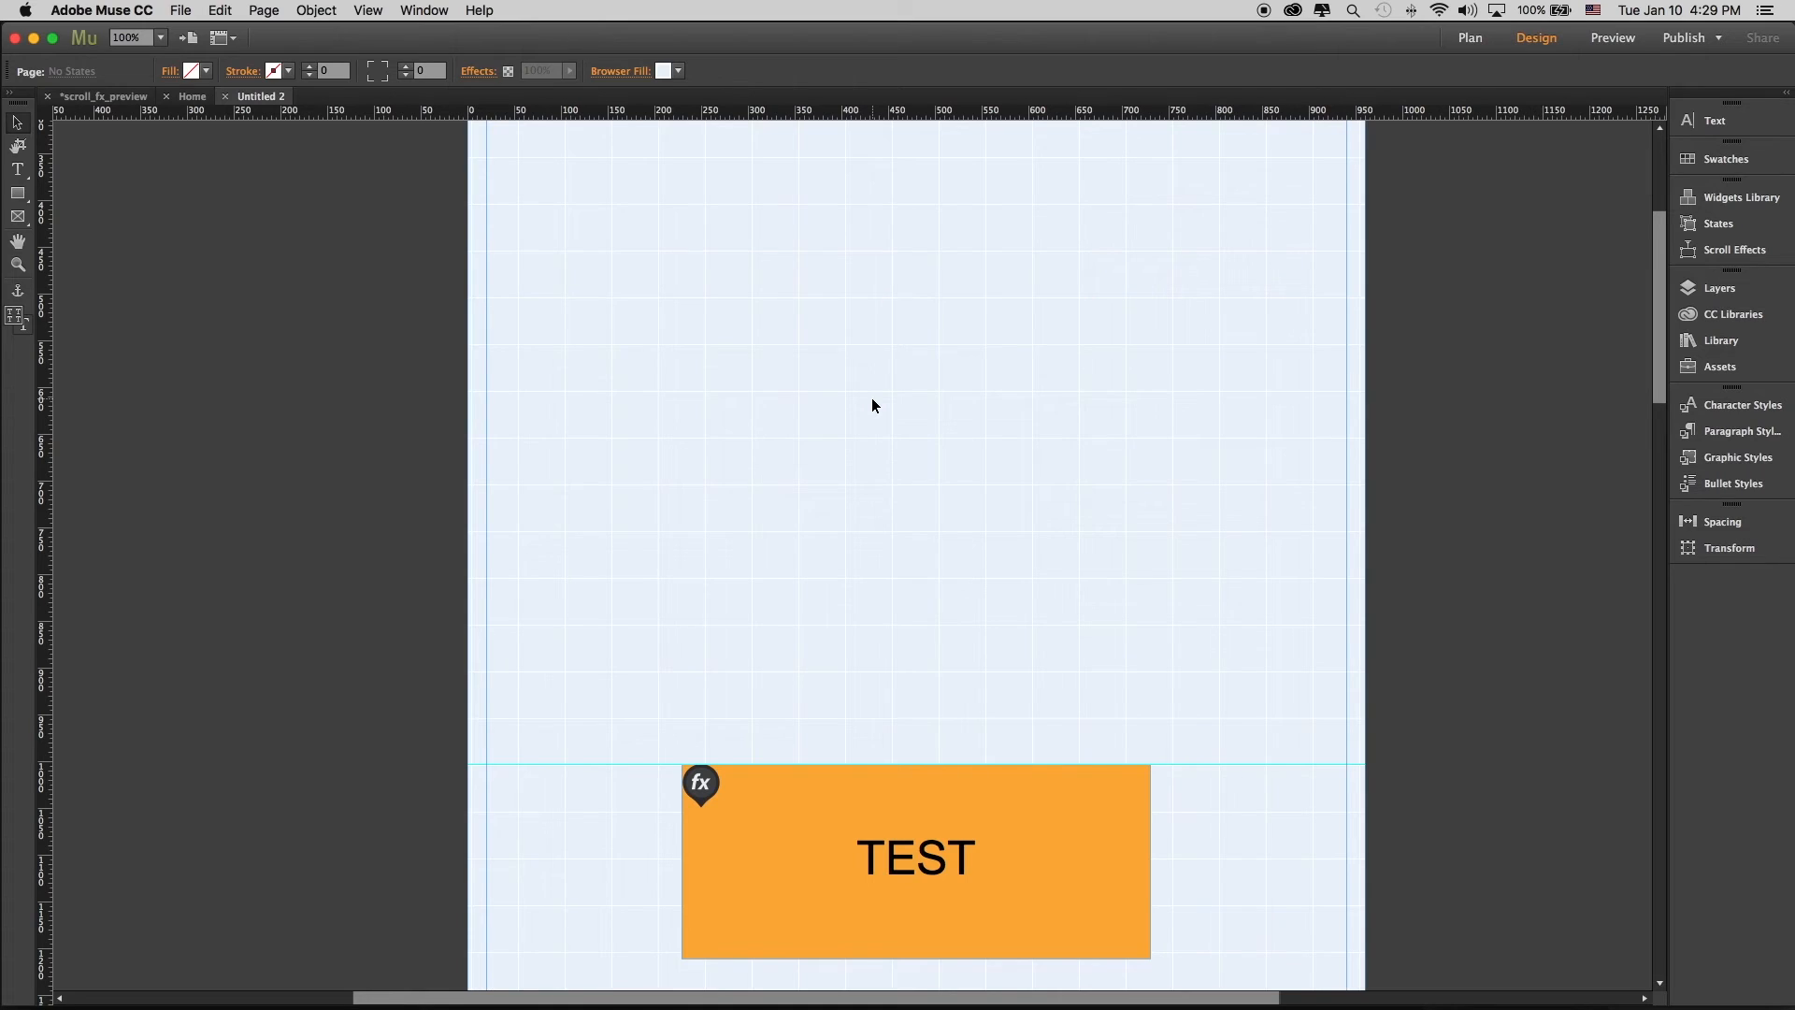
# Preview the page inside Muse, examine the TEST rectangle's scroll animation, and return to the page design
pyautogui.click(1615, 38)
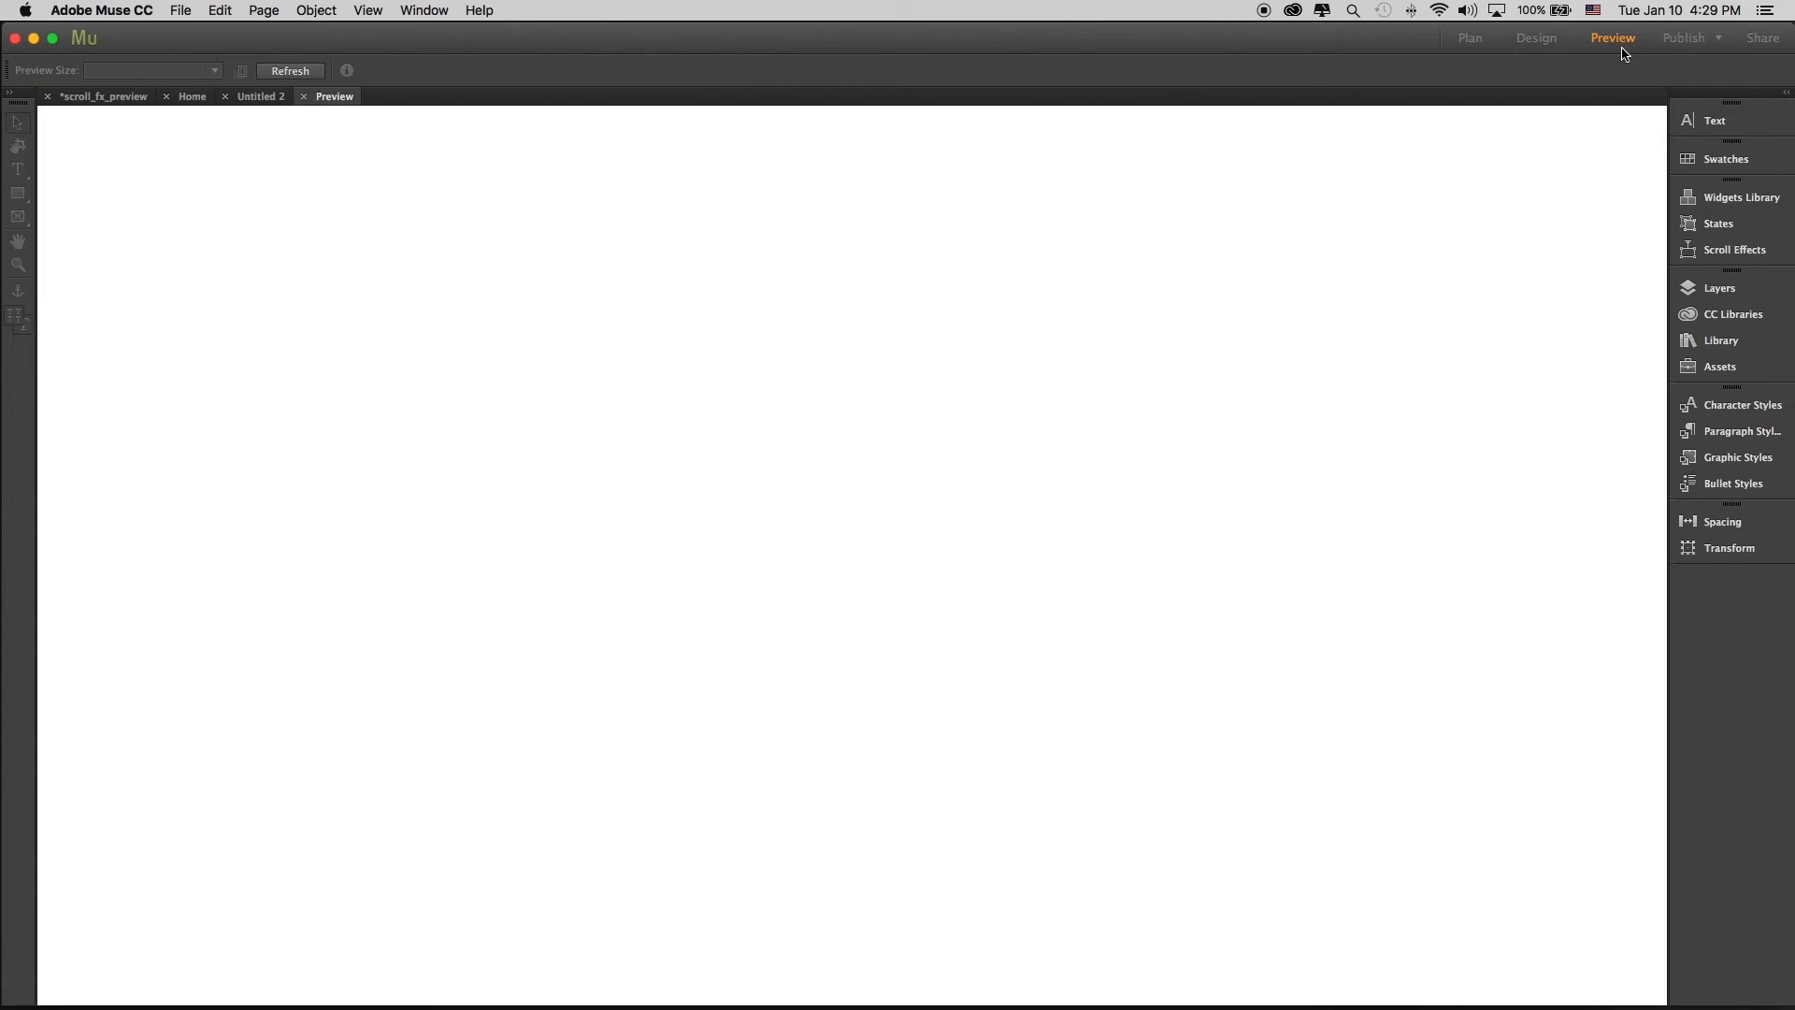
pyautogui.click(1785, 220)
pyautogui.moveTo(1784, 220)
pyautogui.mouseDown()
pyautogui.moveTo(1787, 380)
pyautogui.moveTo(1787, 149)
pyautogui.moveTo(1787, 361)
pyautogui.moveTo(1789, 250)
pyautogui.mouseUp()
pyautogui.click(1537, 38)
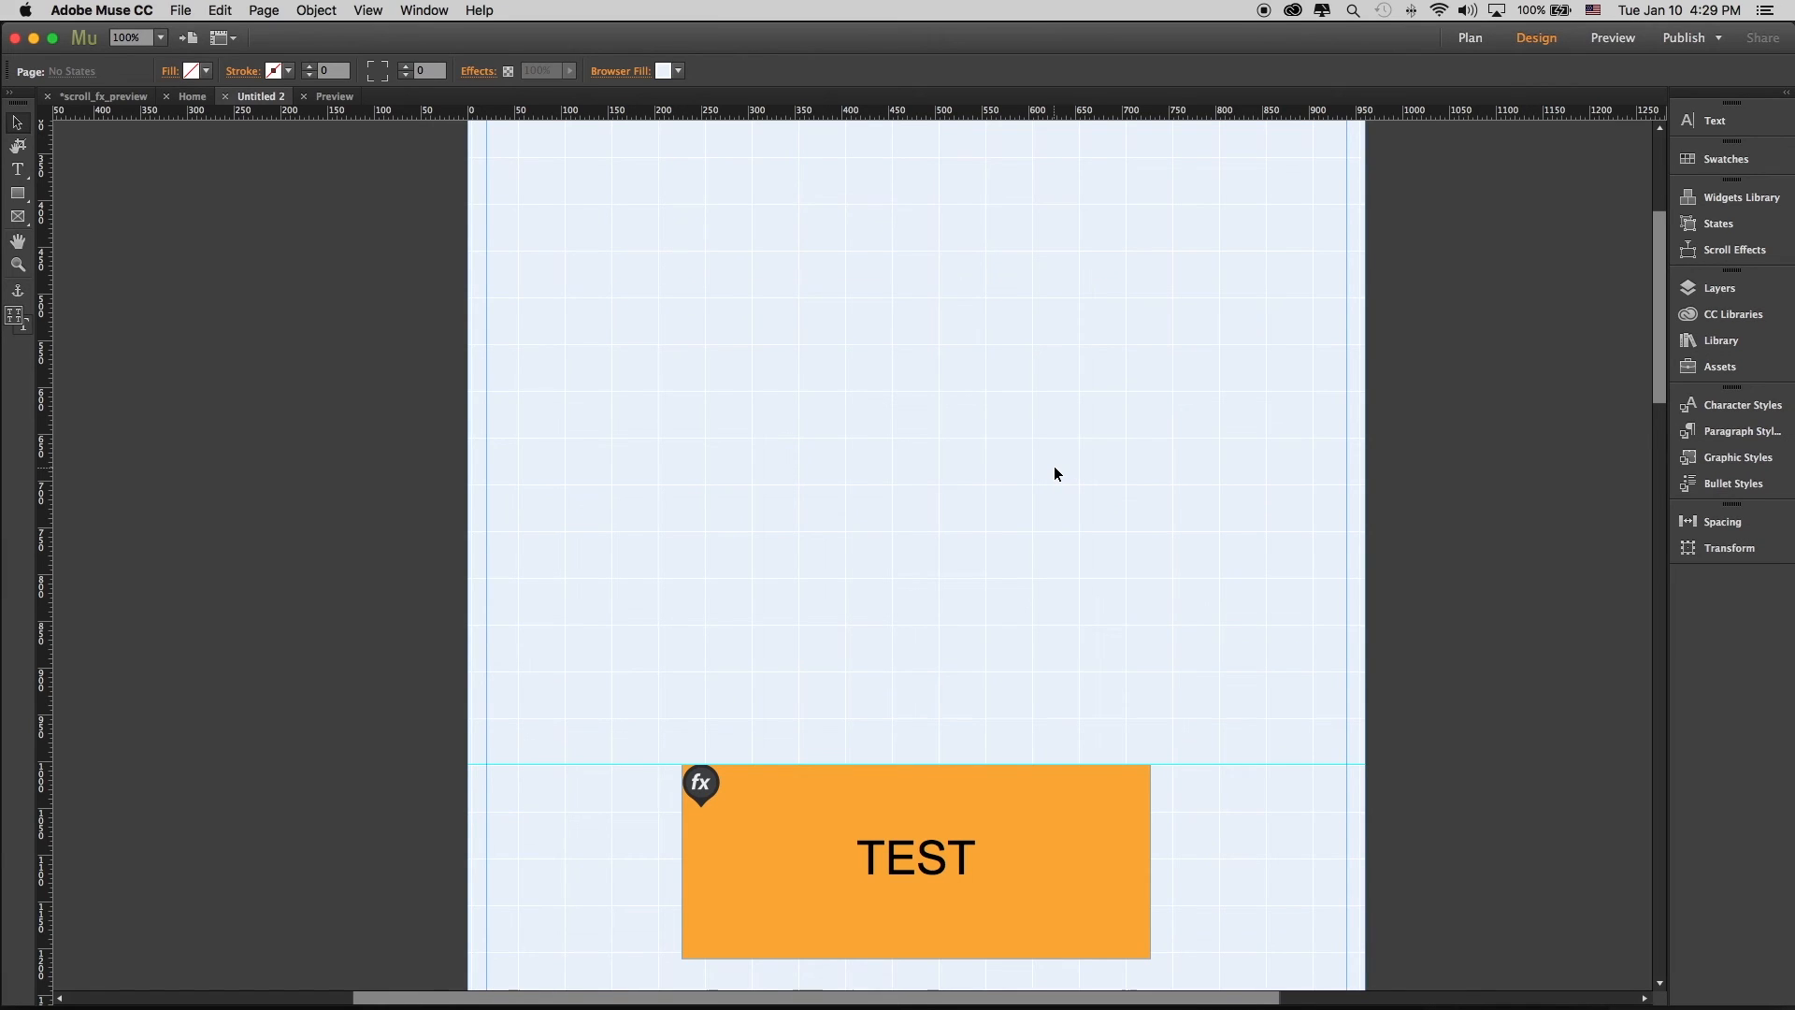
# Examine the placement of the 123Muse Scroll FX instance and the TEST text frame relative to the page's top, leaving the instance selected
pyautogui.moveTo(1643, 323); pyautogui.dragTo(1643, 412)
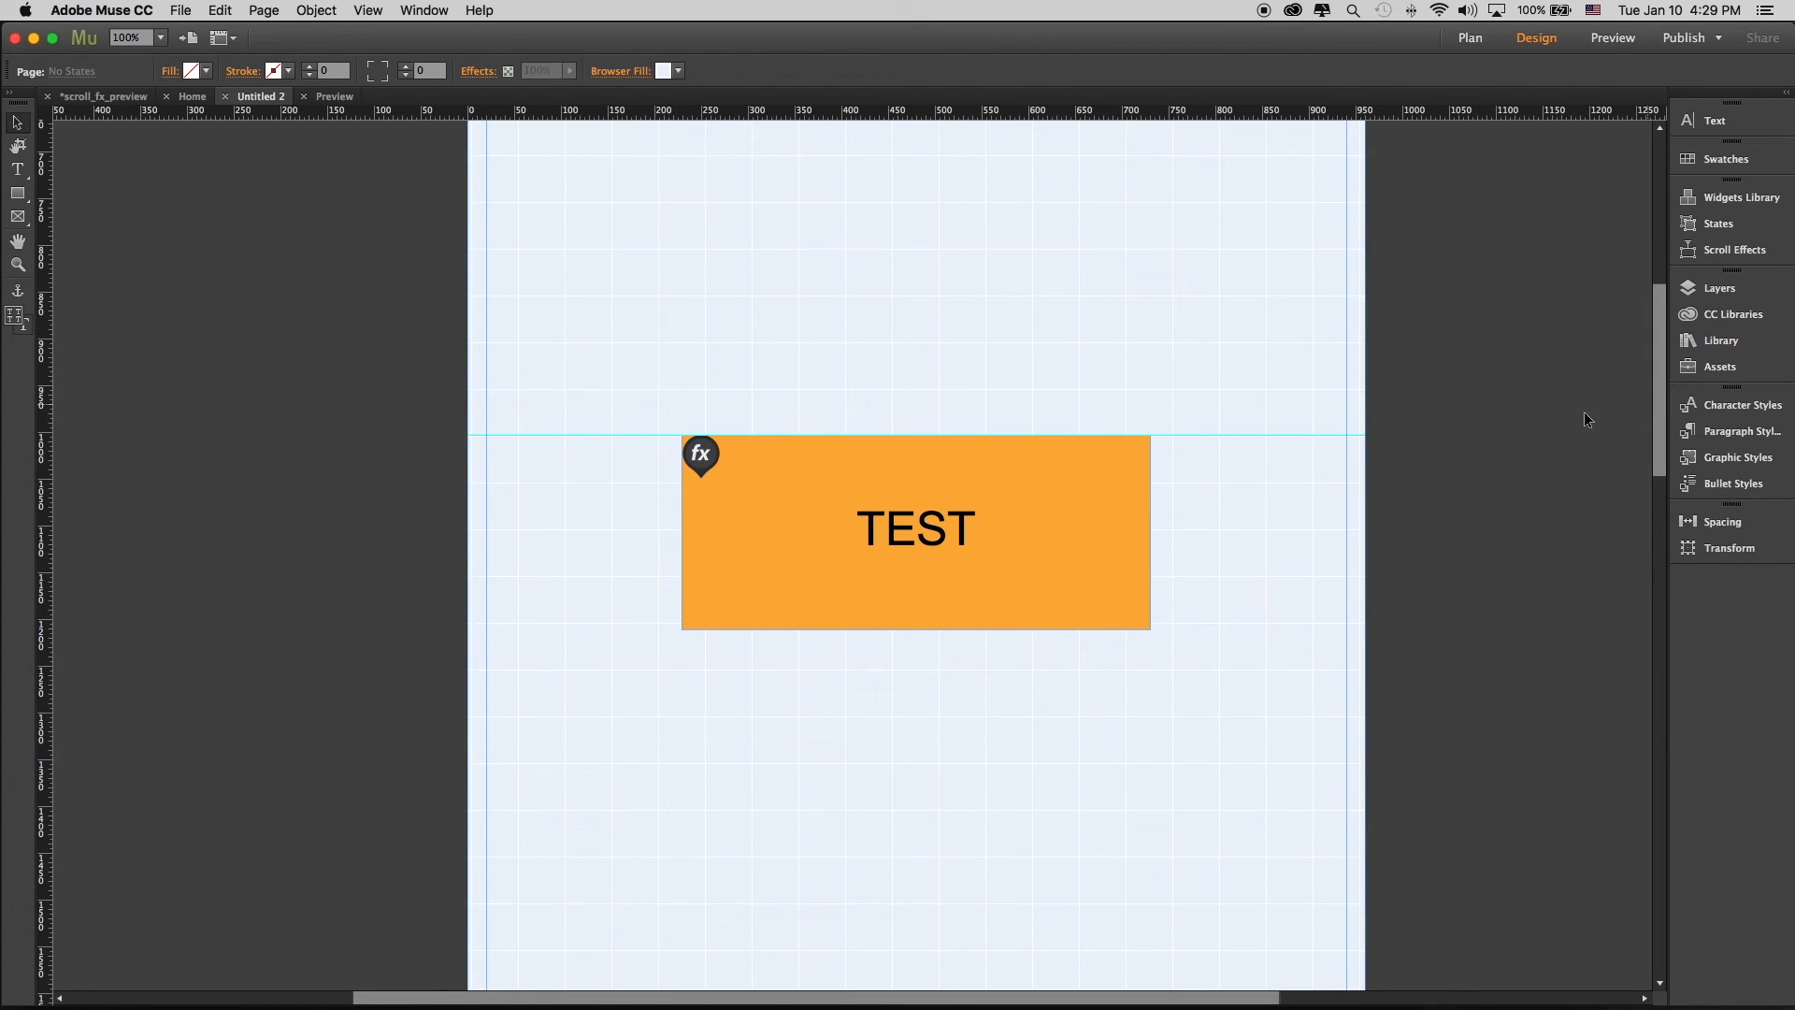
pyautogui.click(701, 455)
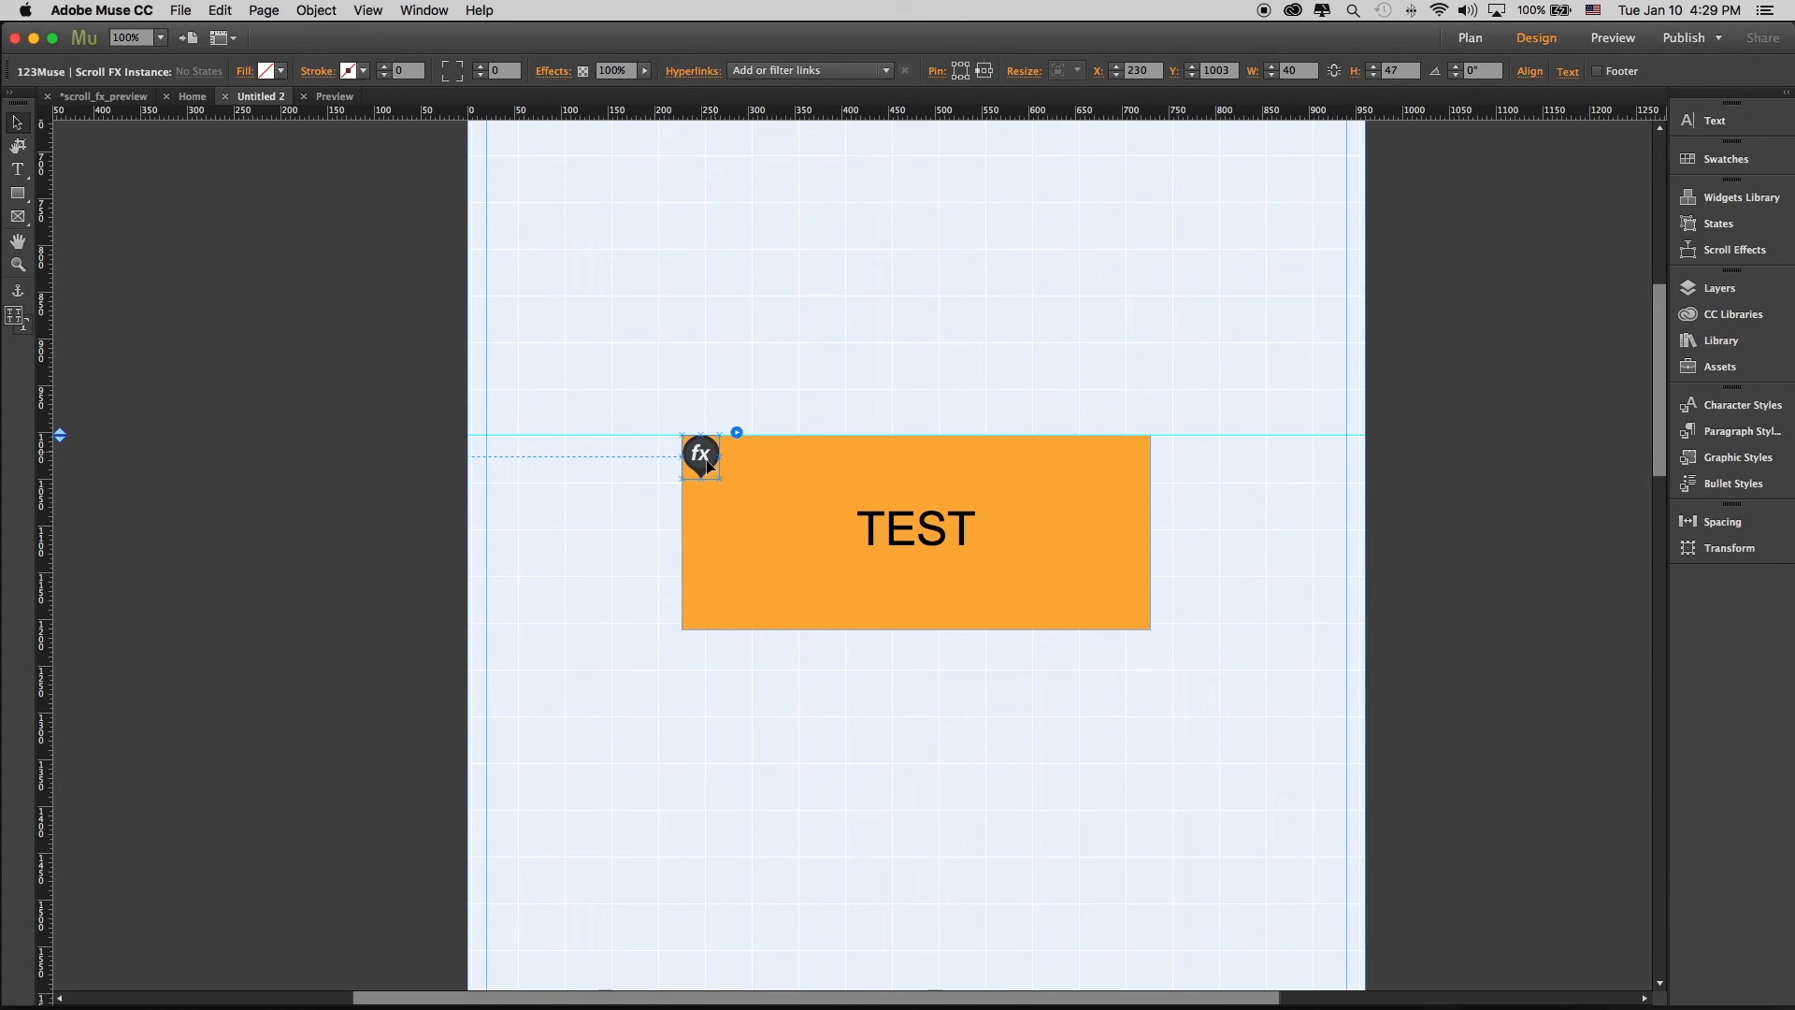
pyautogui.scroll(1, 1132, 365)
pyautogui.scroll(10, 1134, 365)
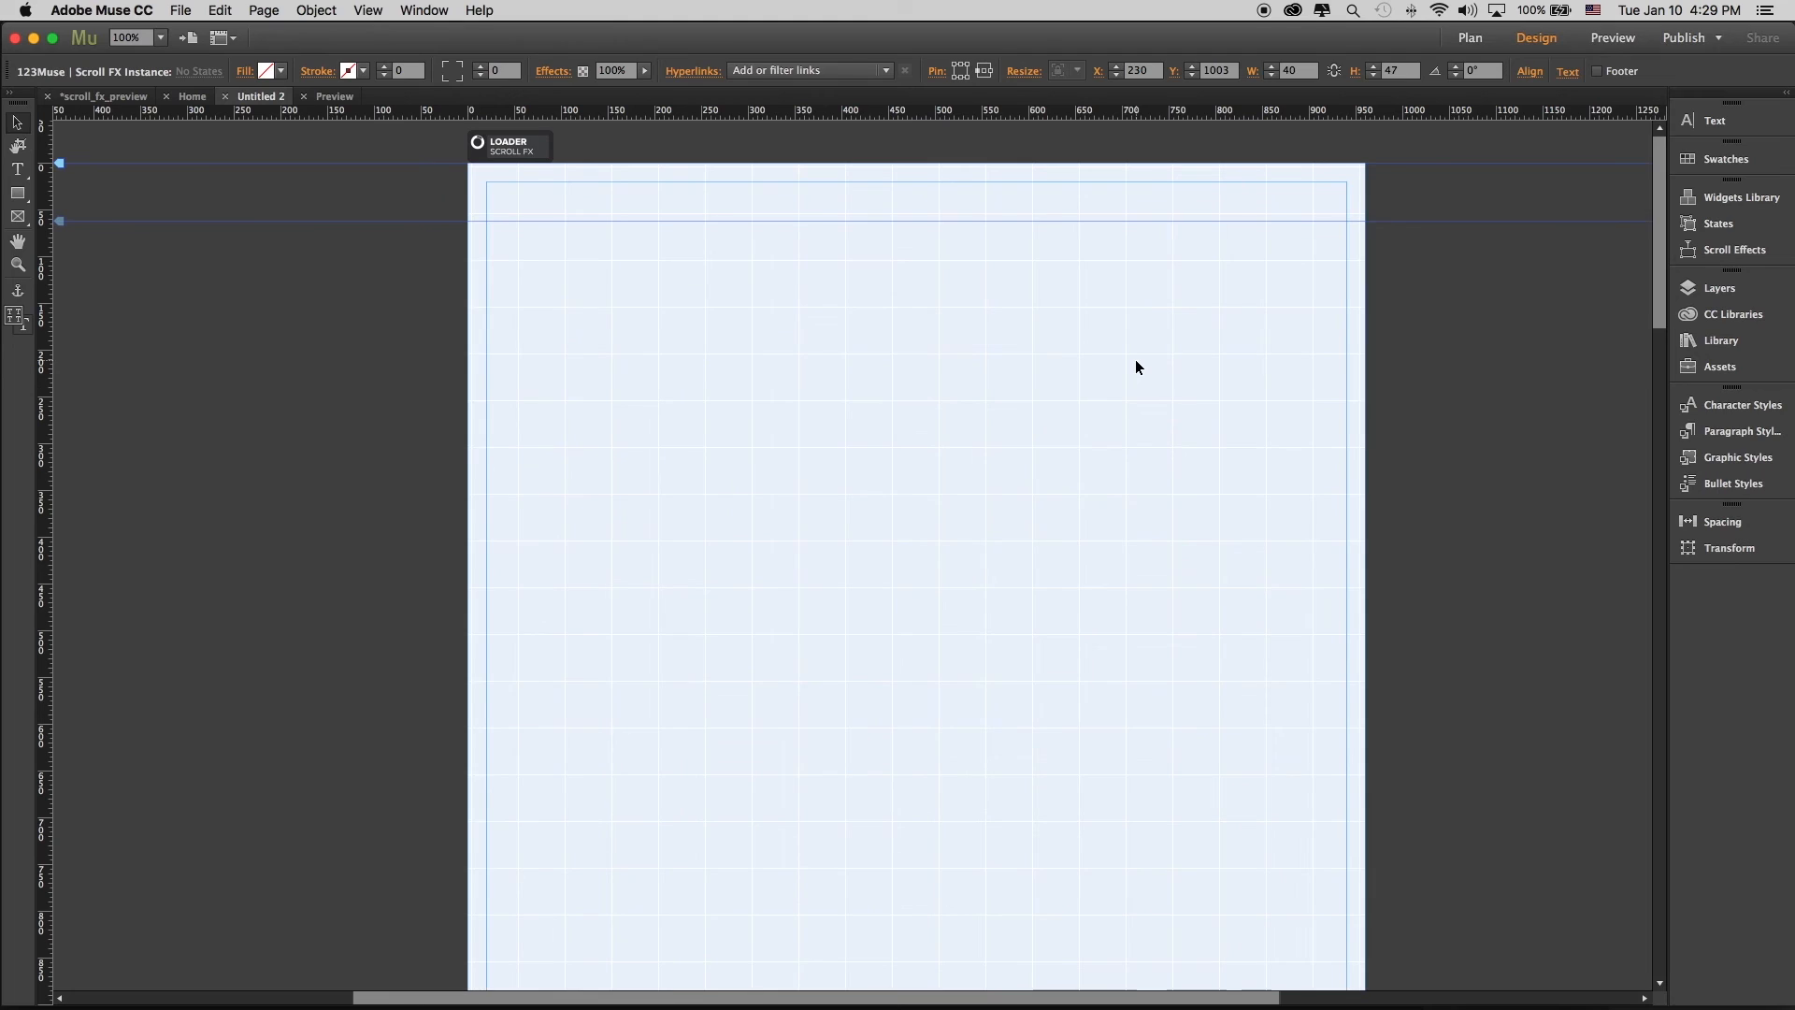
pyautogui.scroll(-8, 1136, 362)
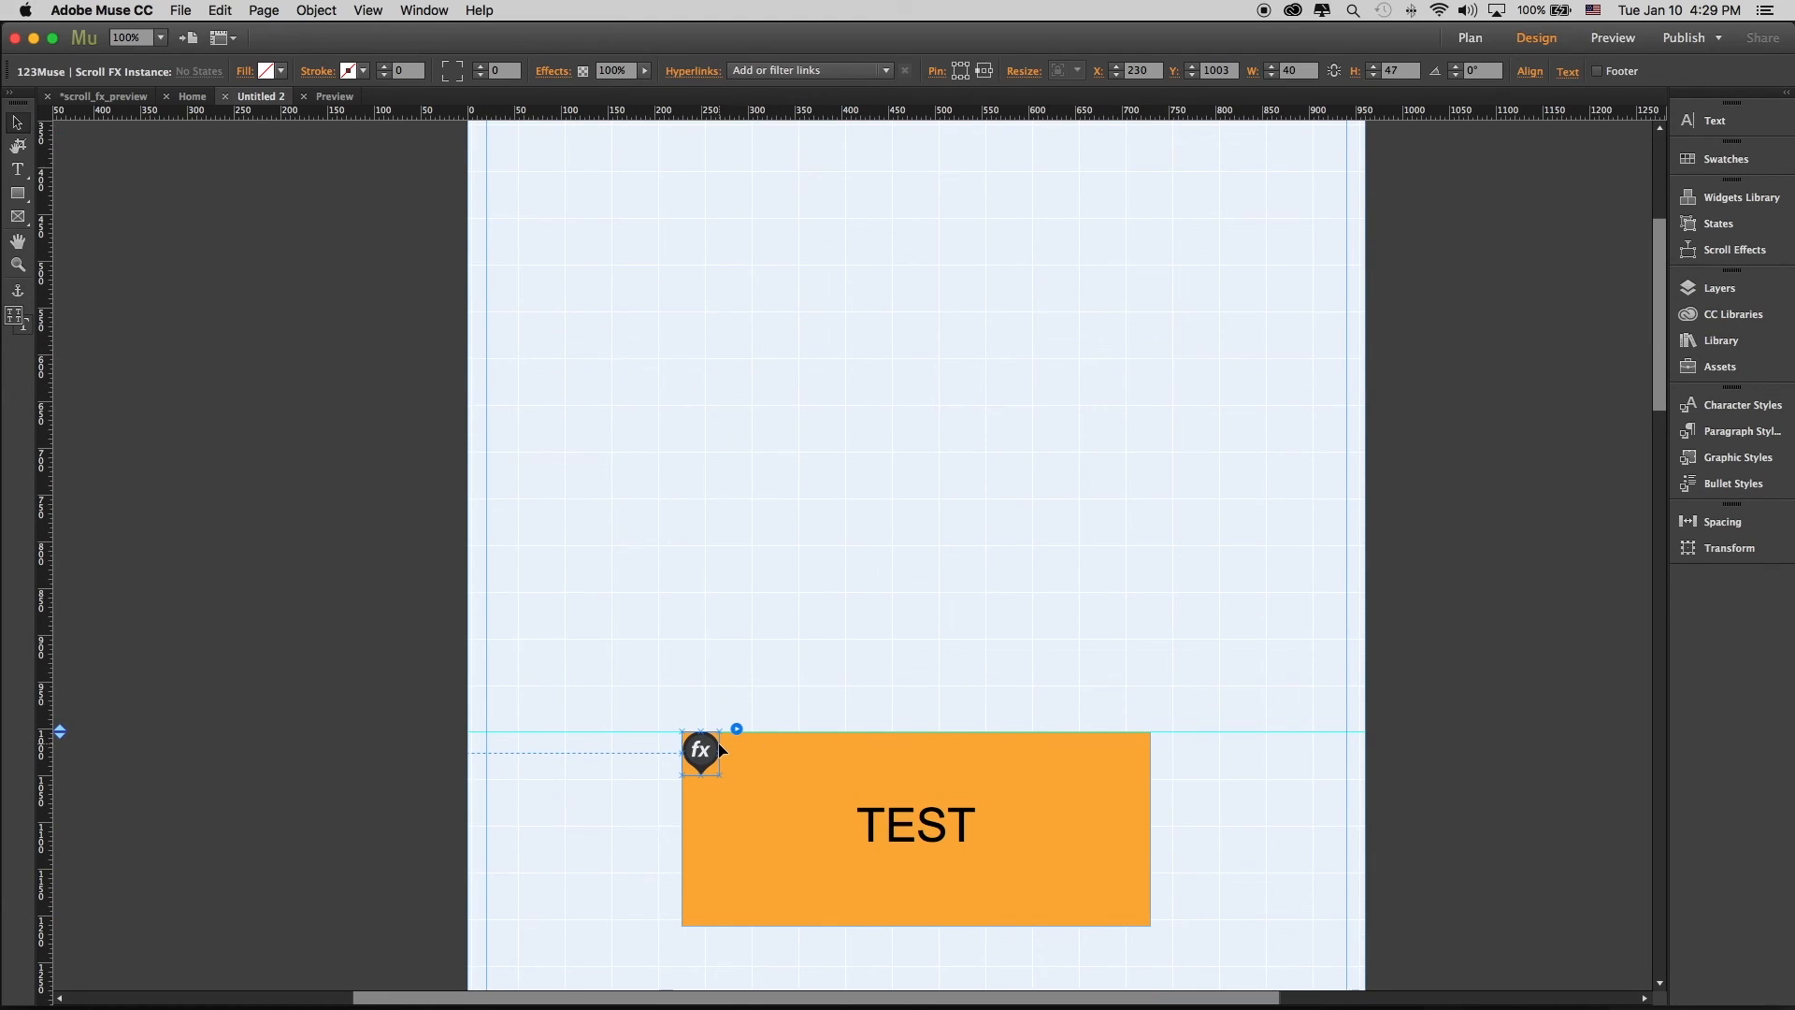
pyautogui.scroll(-3, 720, 748)
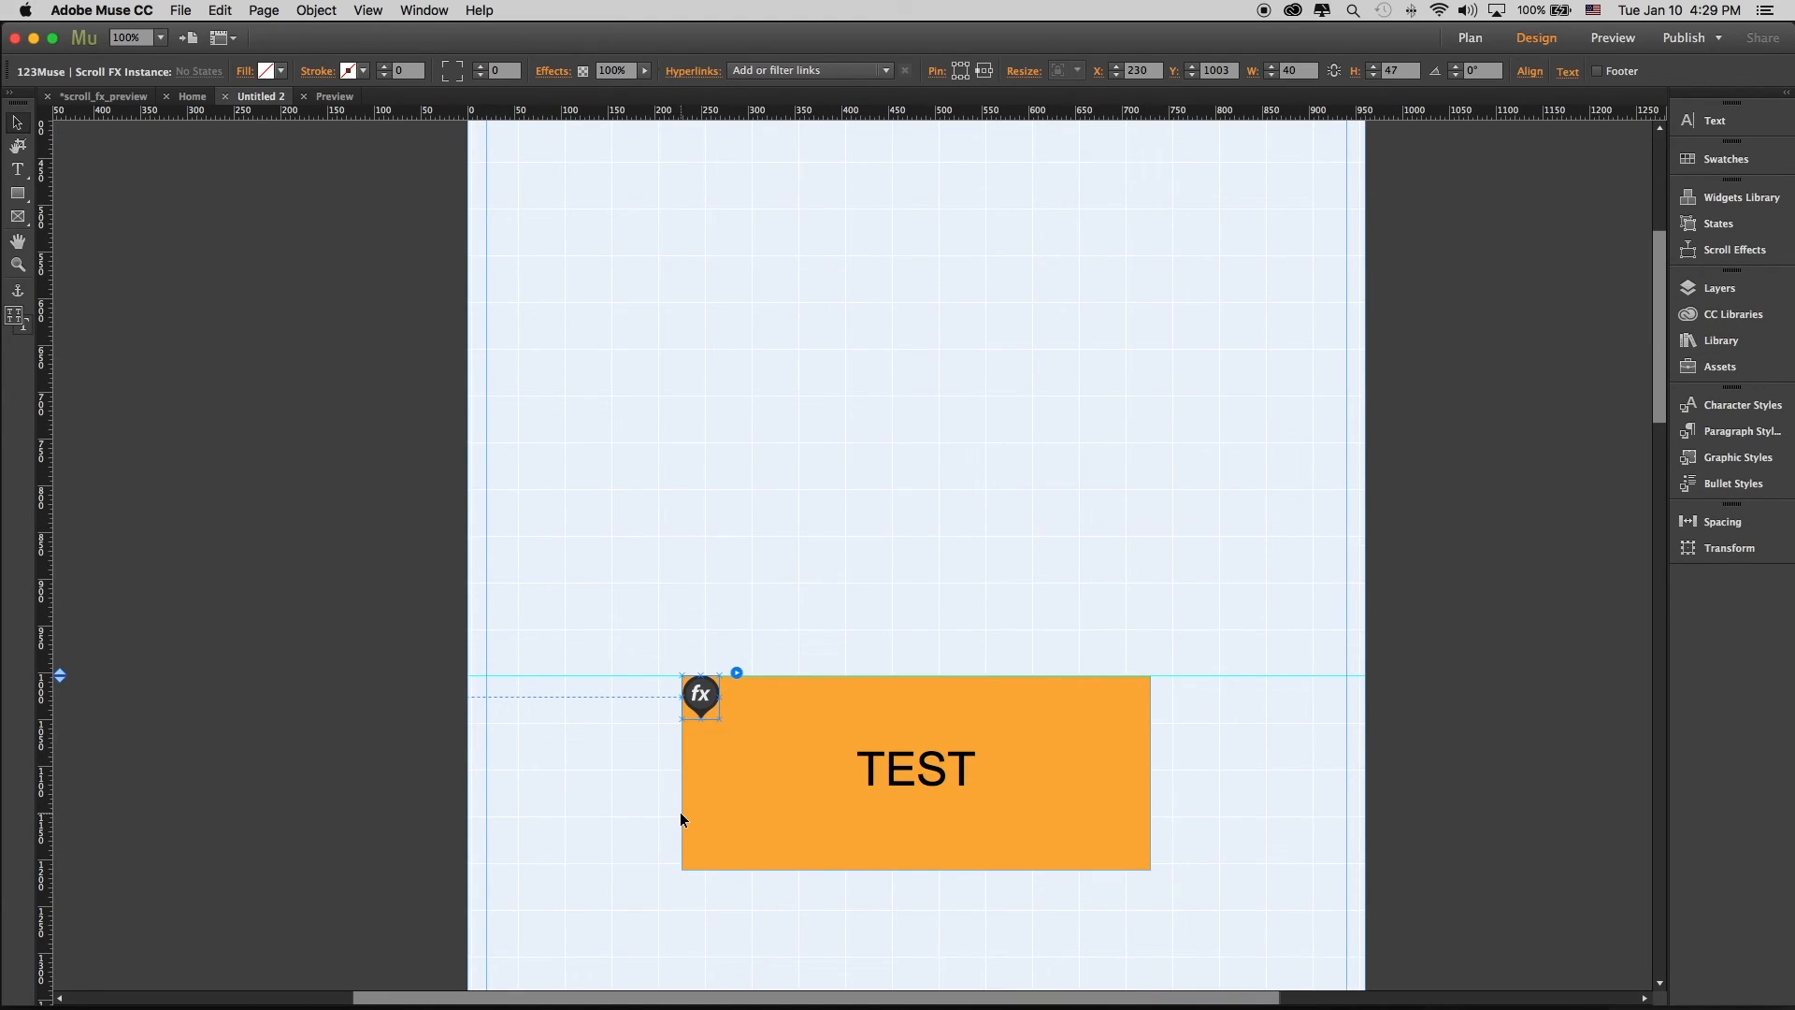
pyautogui.scroll(4, 1192, 724)
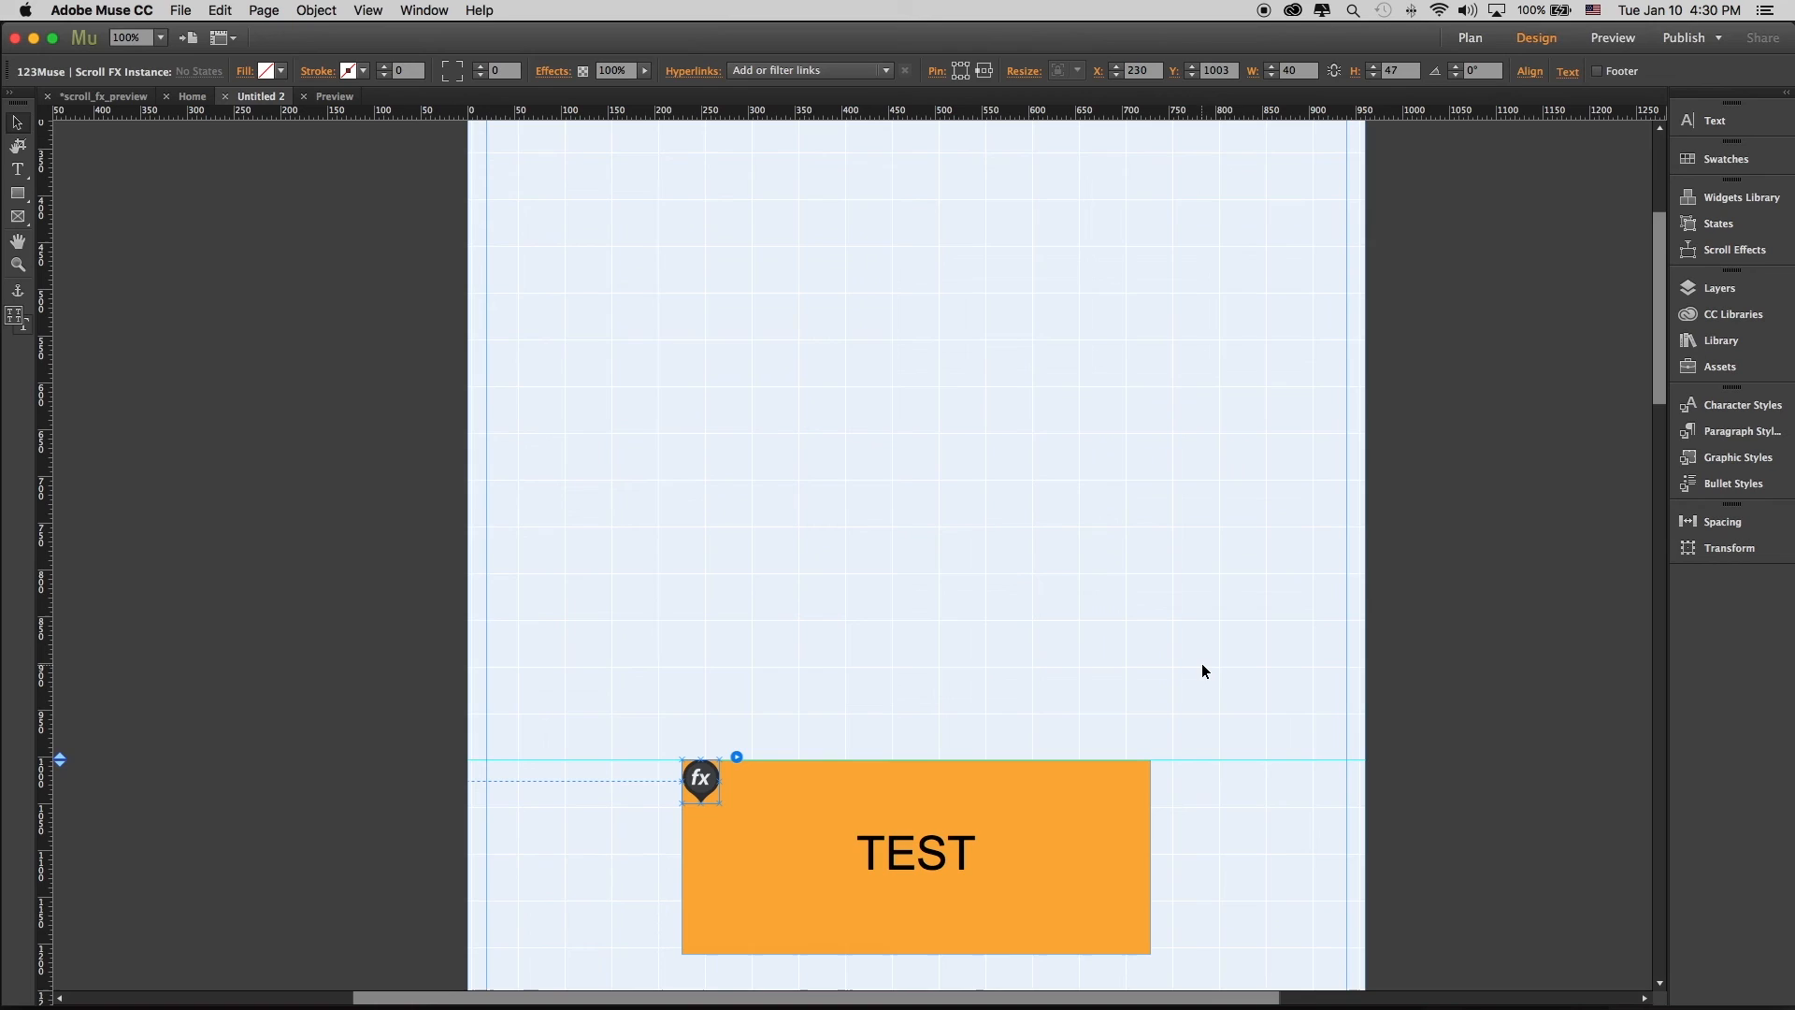
pyautogui.scroll(-10, 1199, 673)
pyautogui.scroll(-4, 1202, 673)
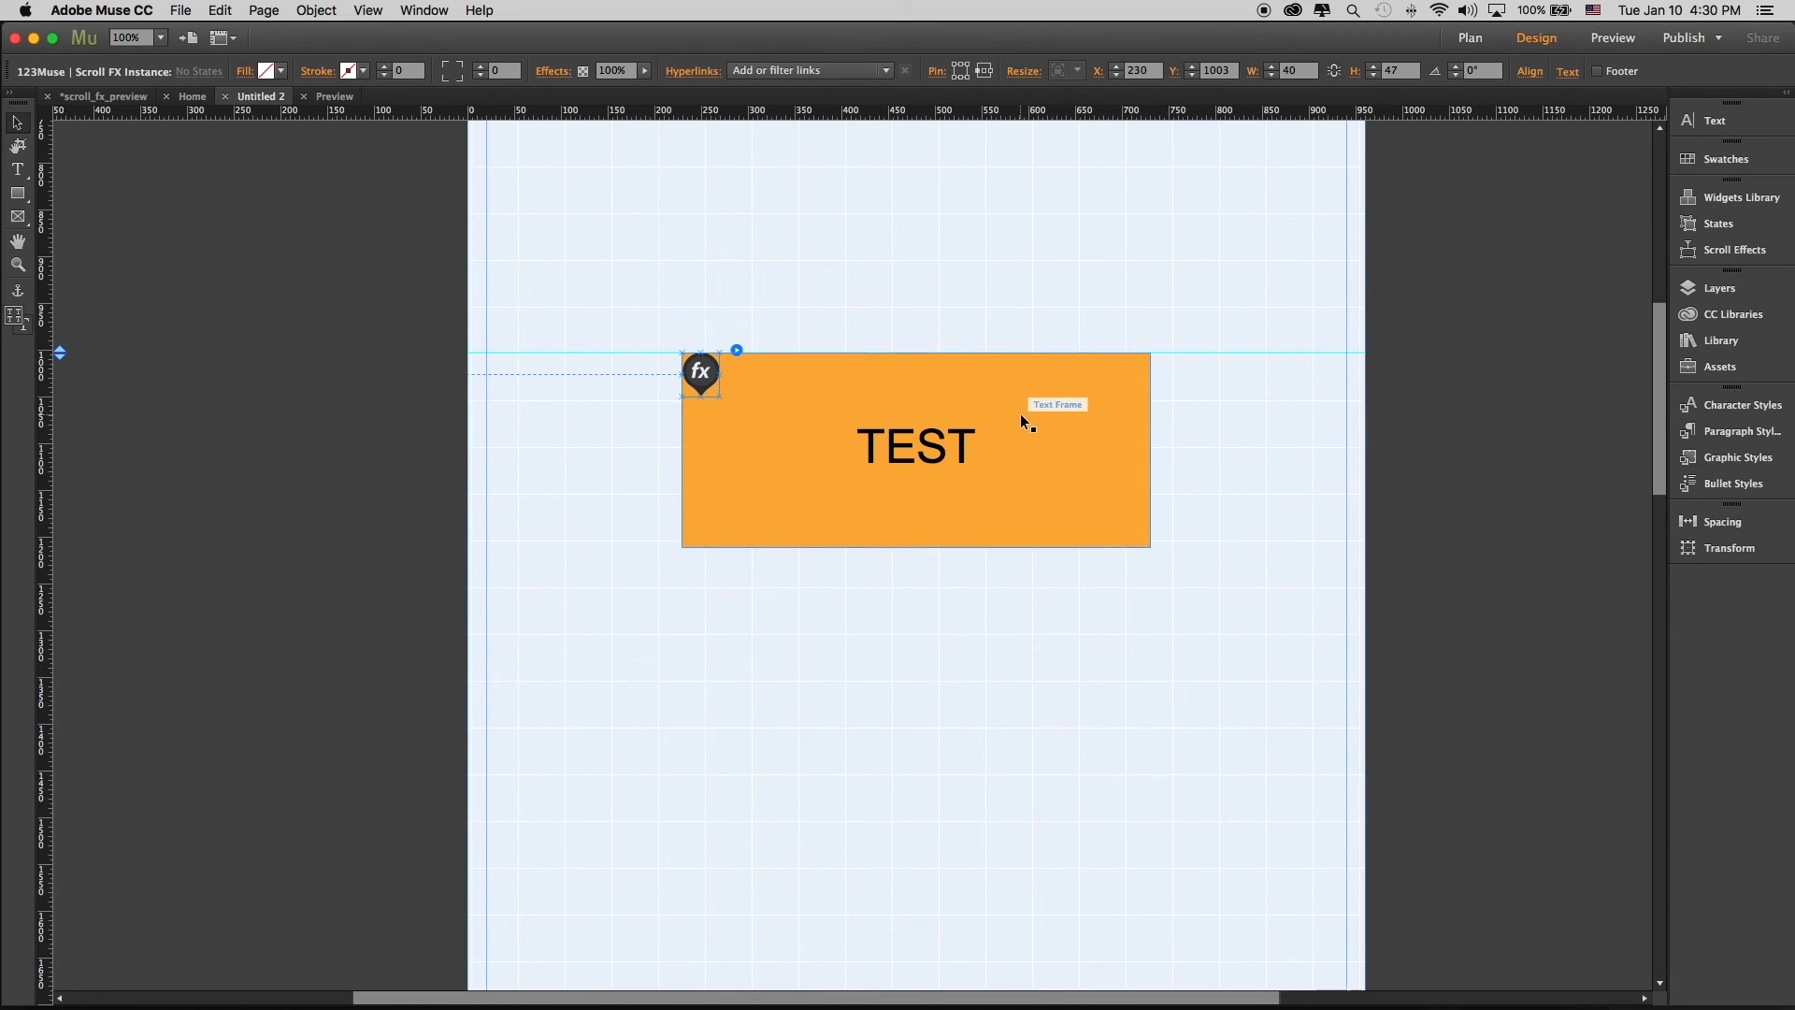
pyautogui.click(840, 784)
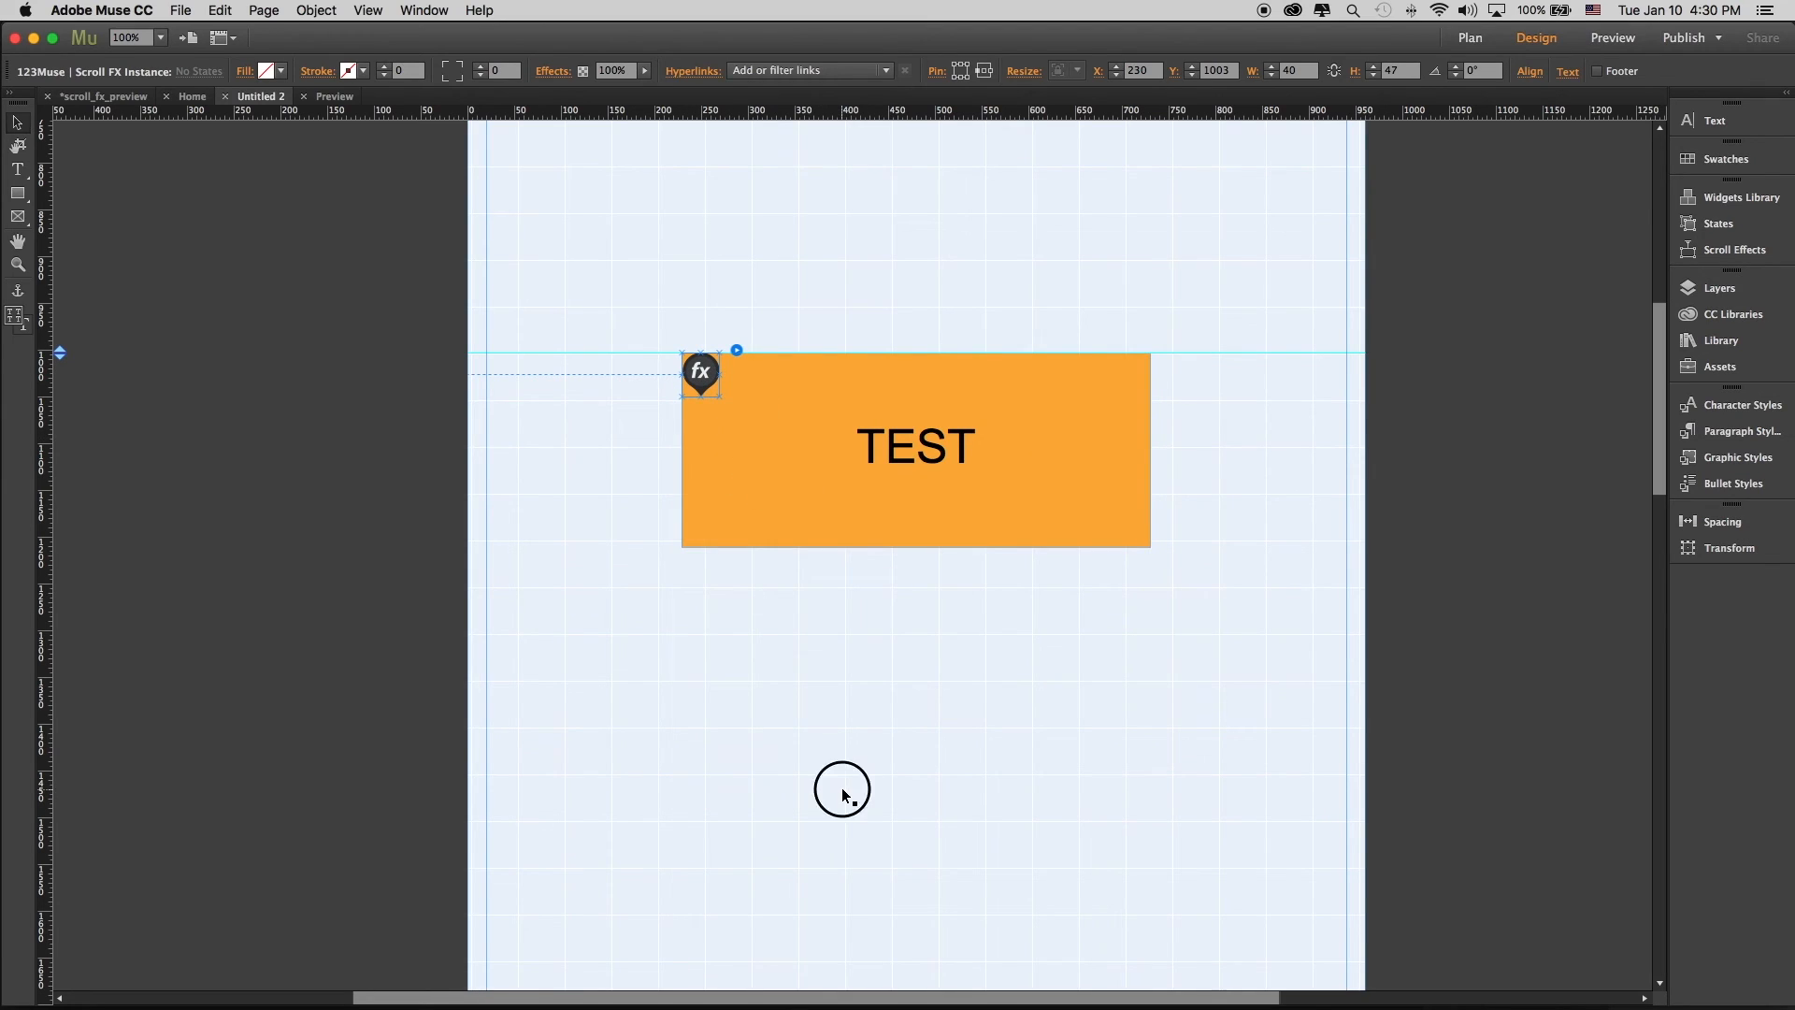
pyautogui.click(700, 368)
pyautogui.scroll(3, 1126, 725)
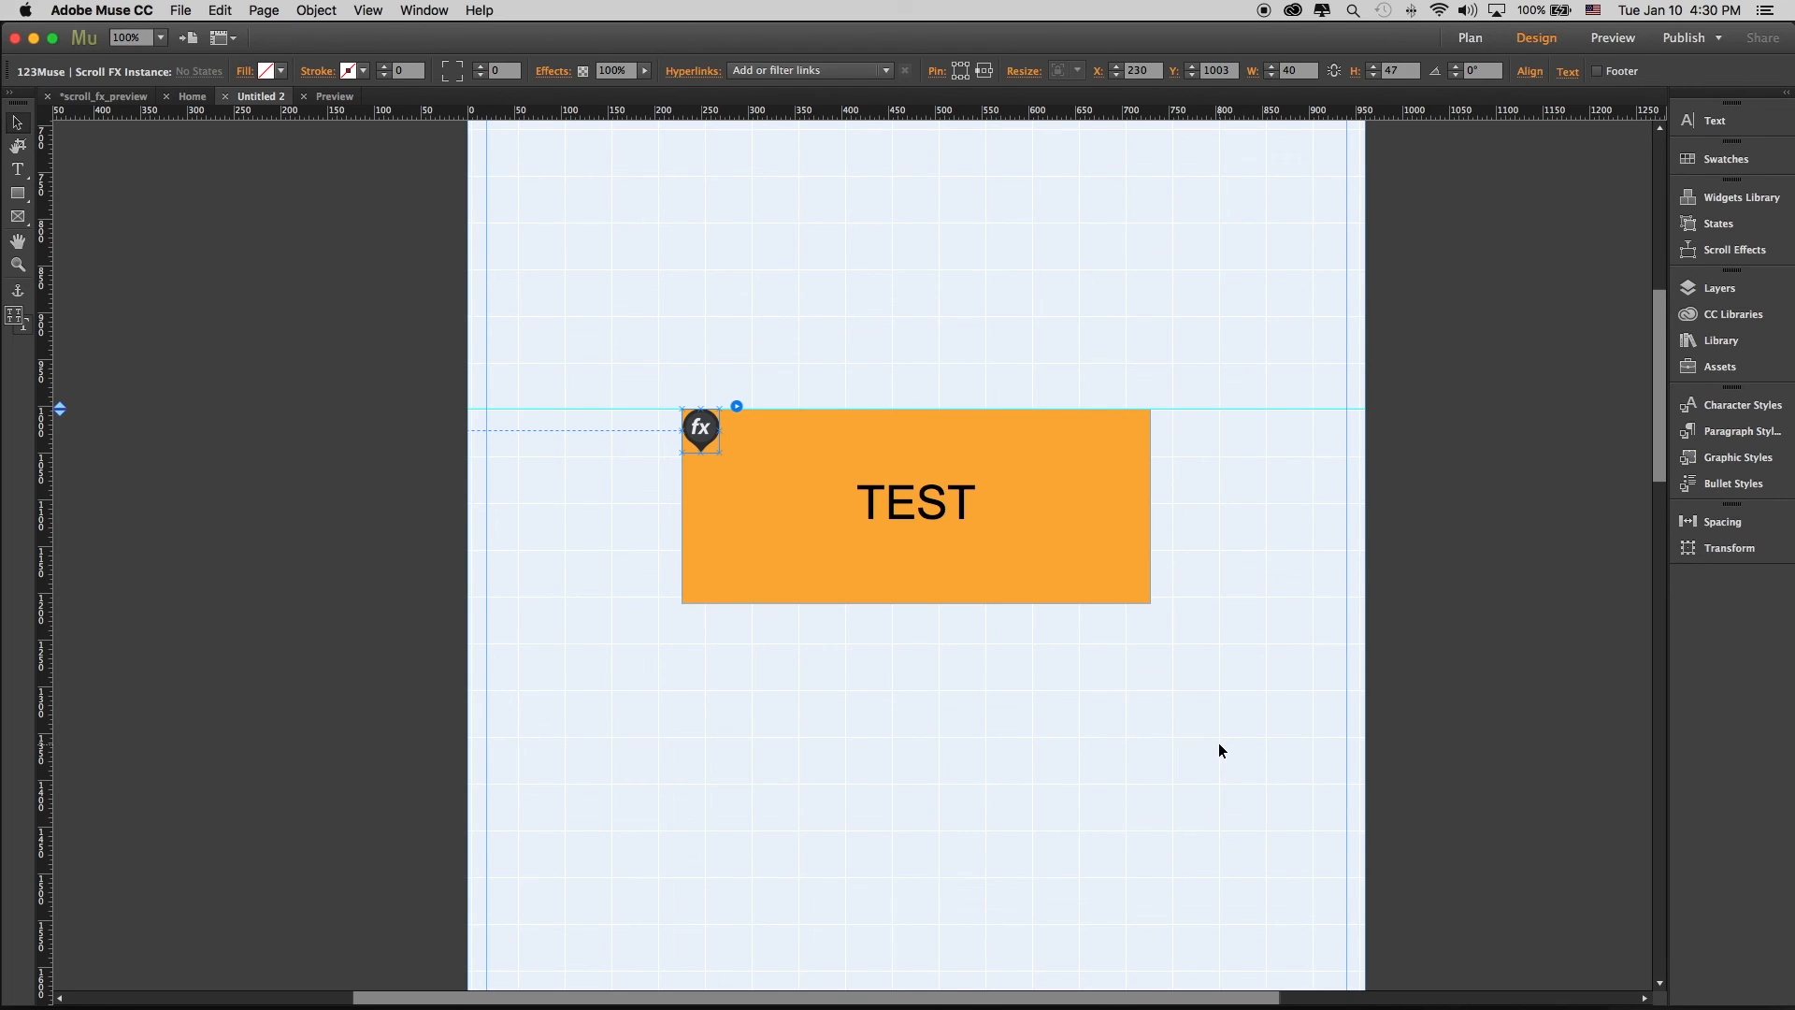
pyautogui.scroll(10, 1221, 751)
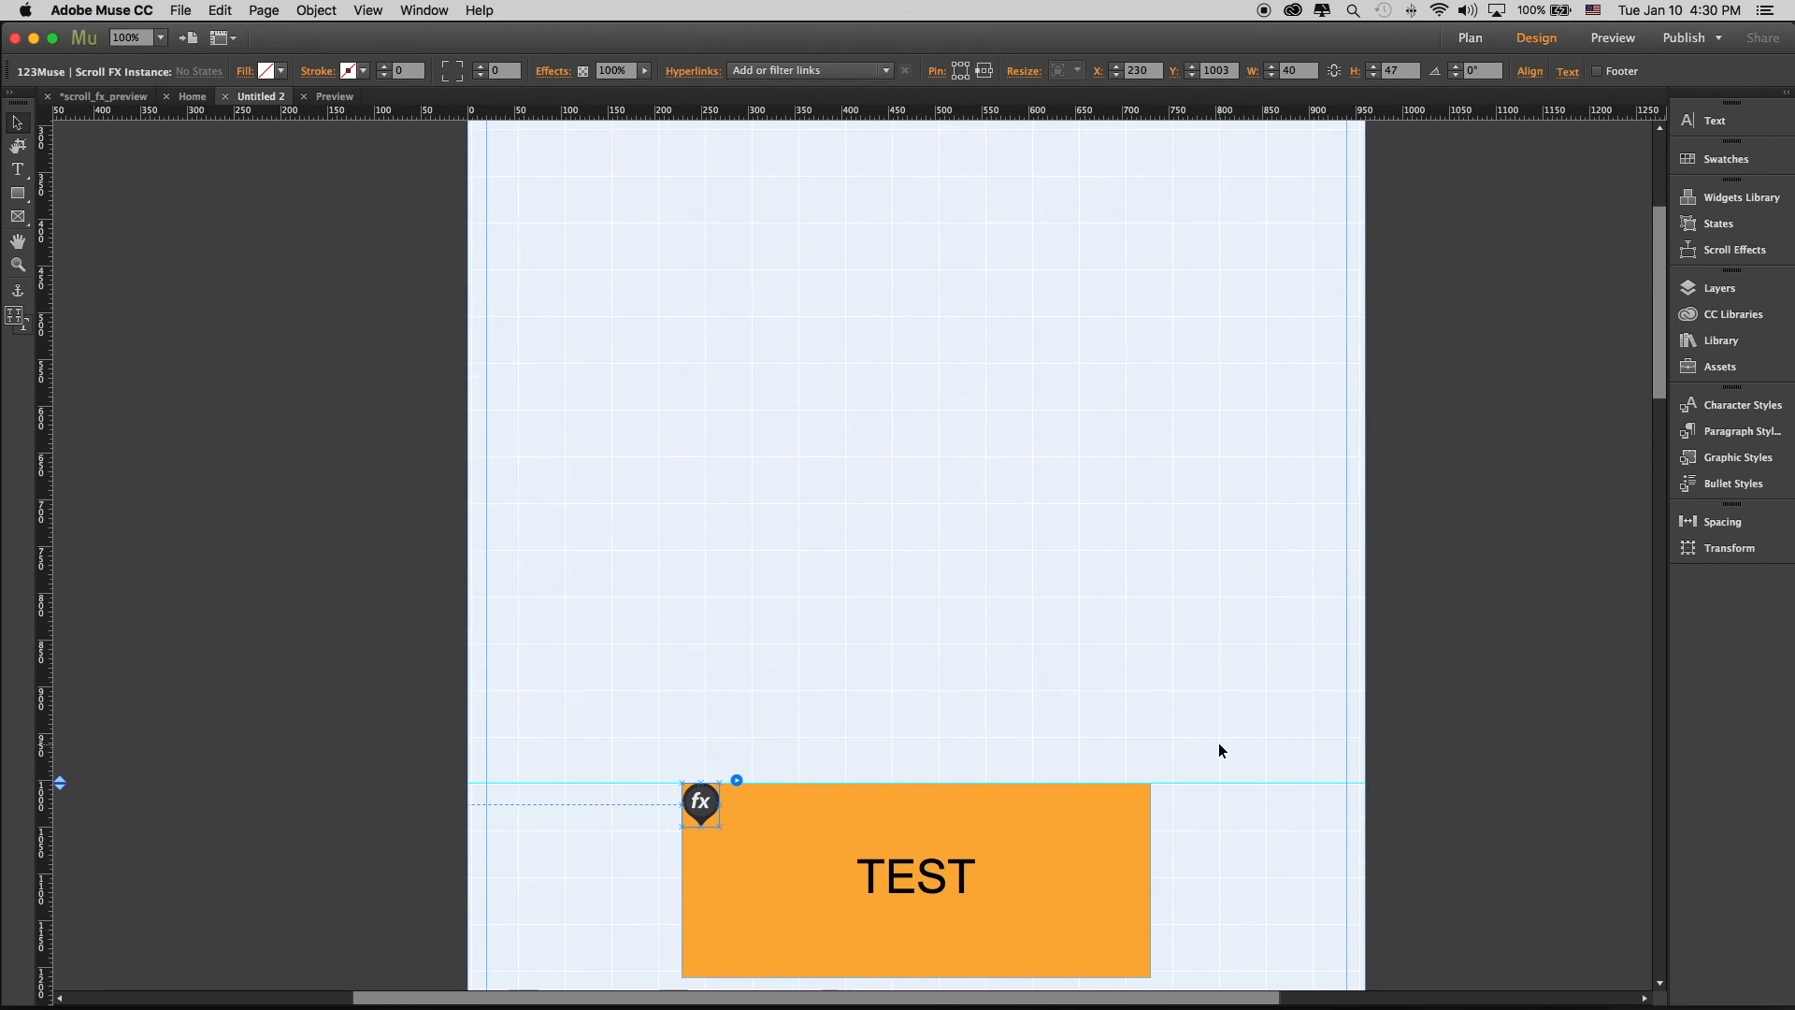
pyautogui.scroll(-7, 1220, 750)
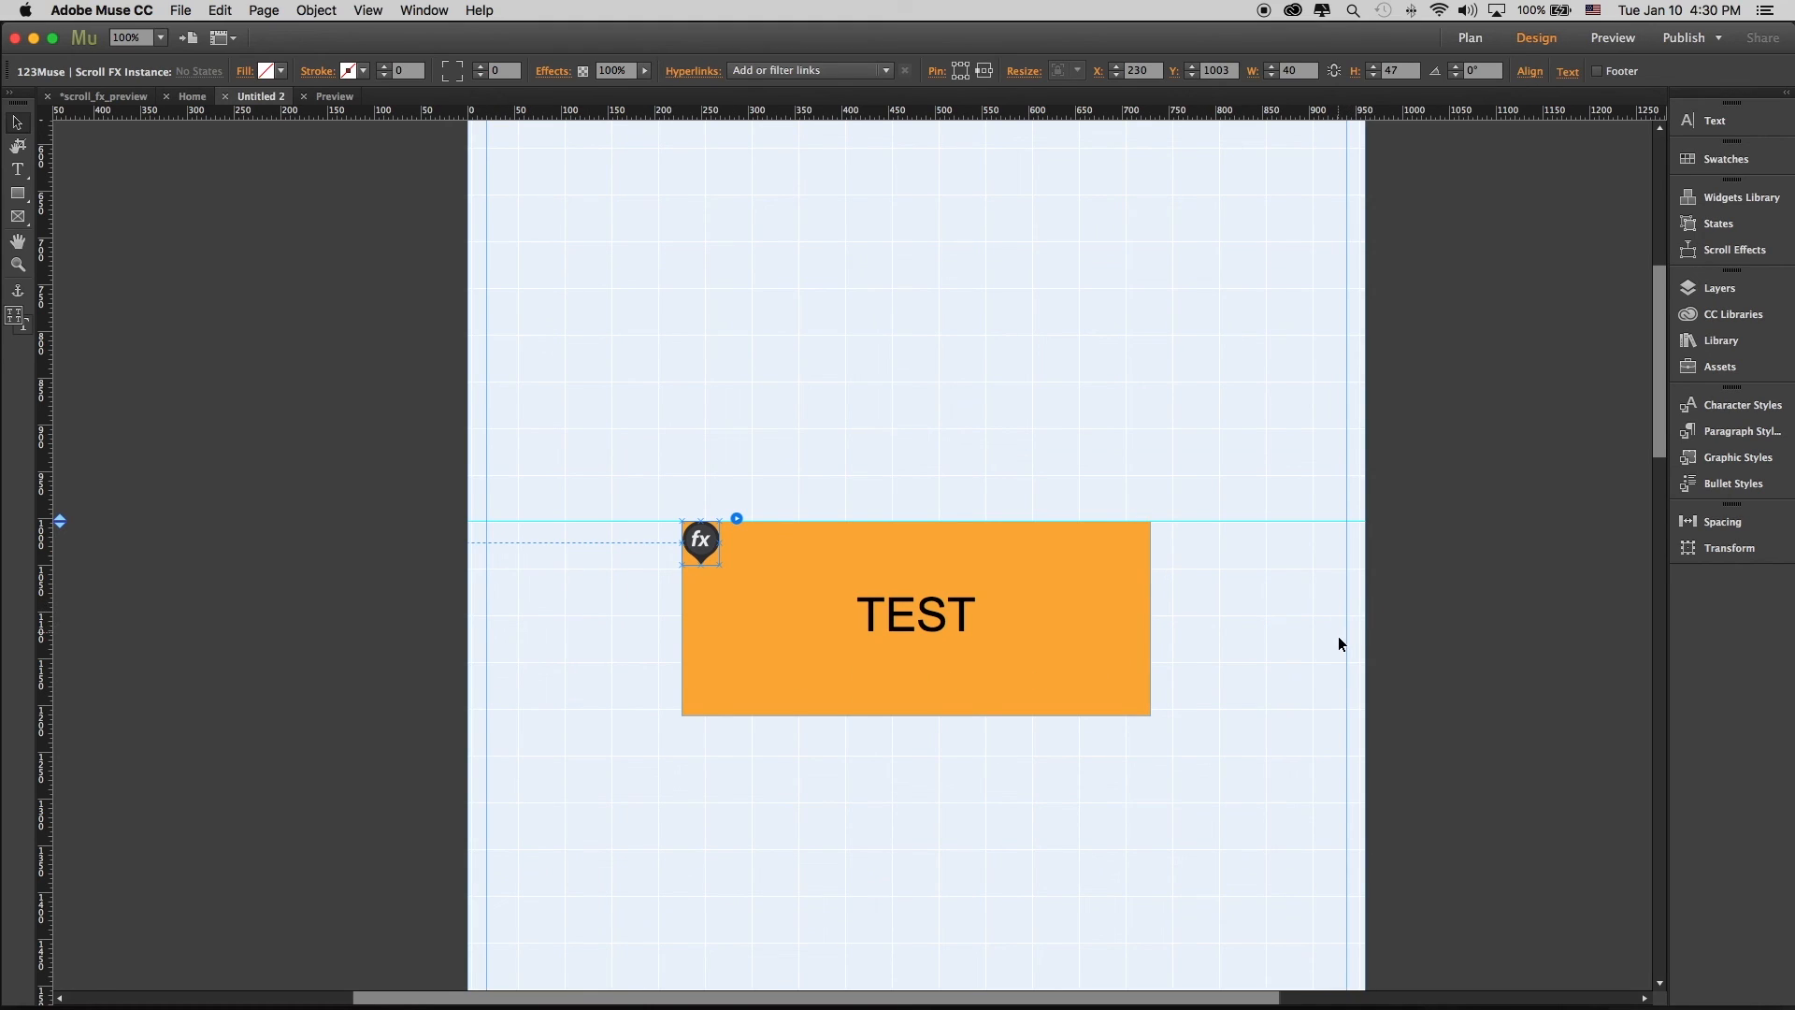
pyautogui.click(1017, 645)
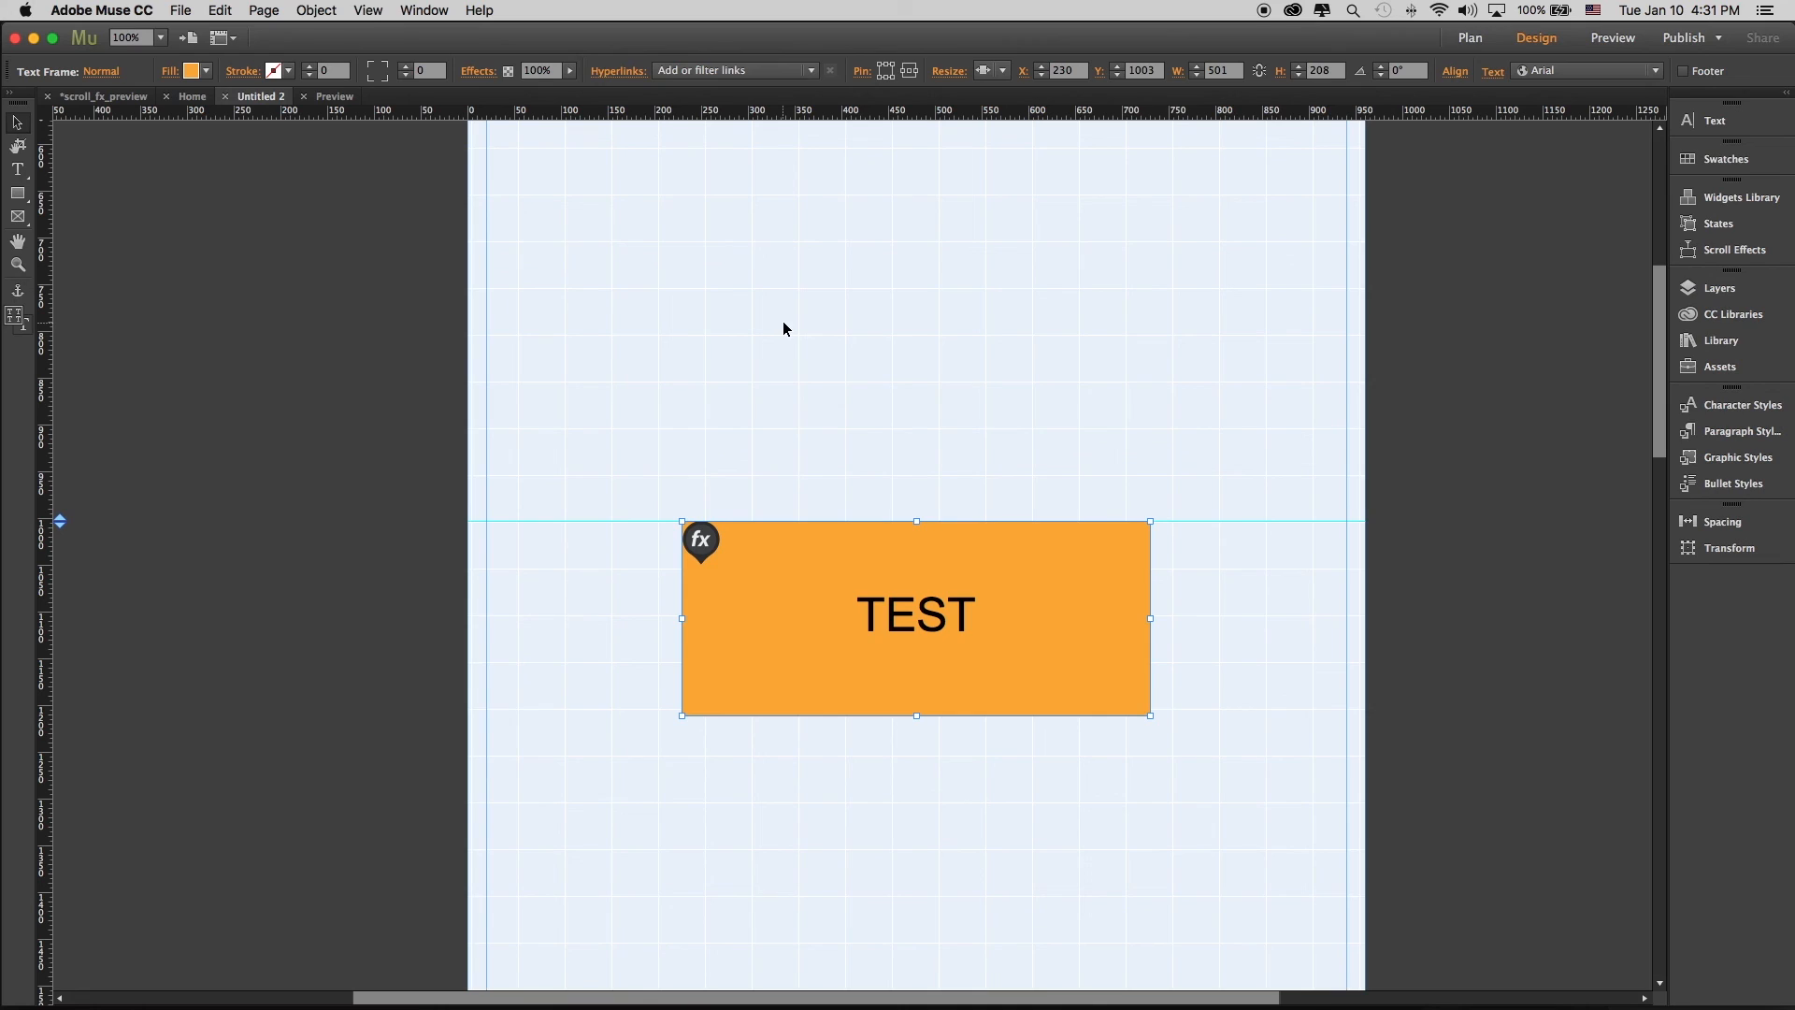
pyautogui.click(705, 541)
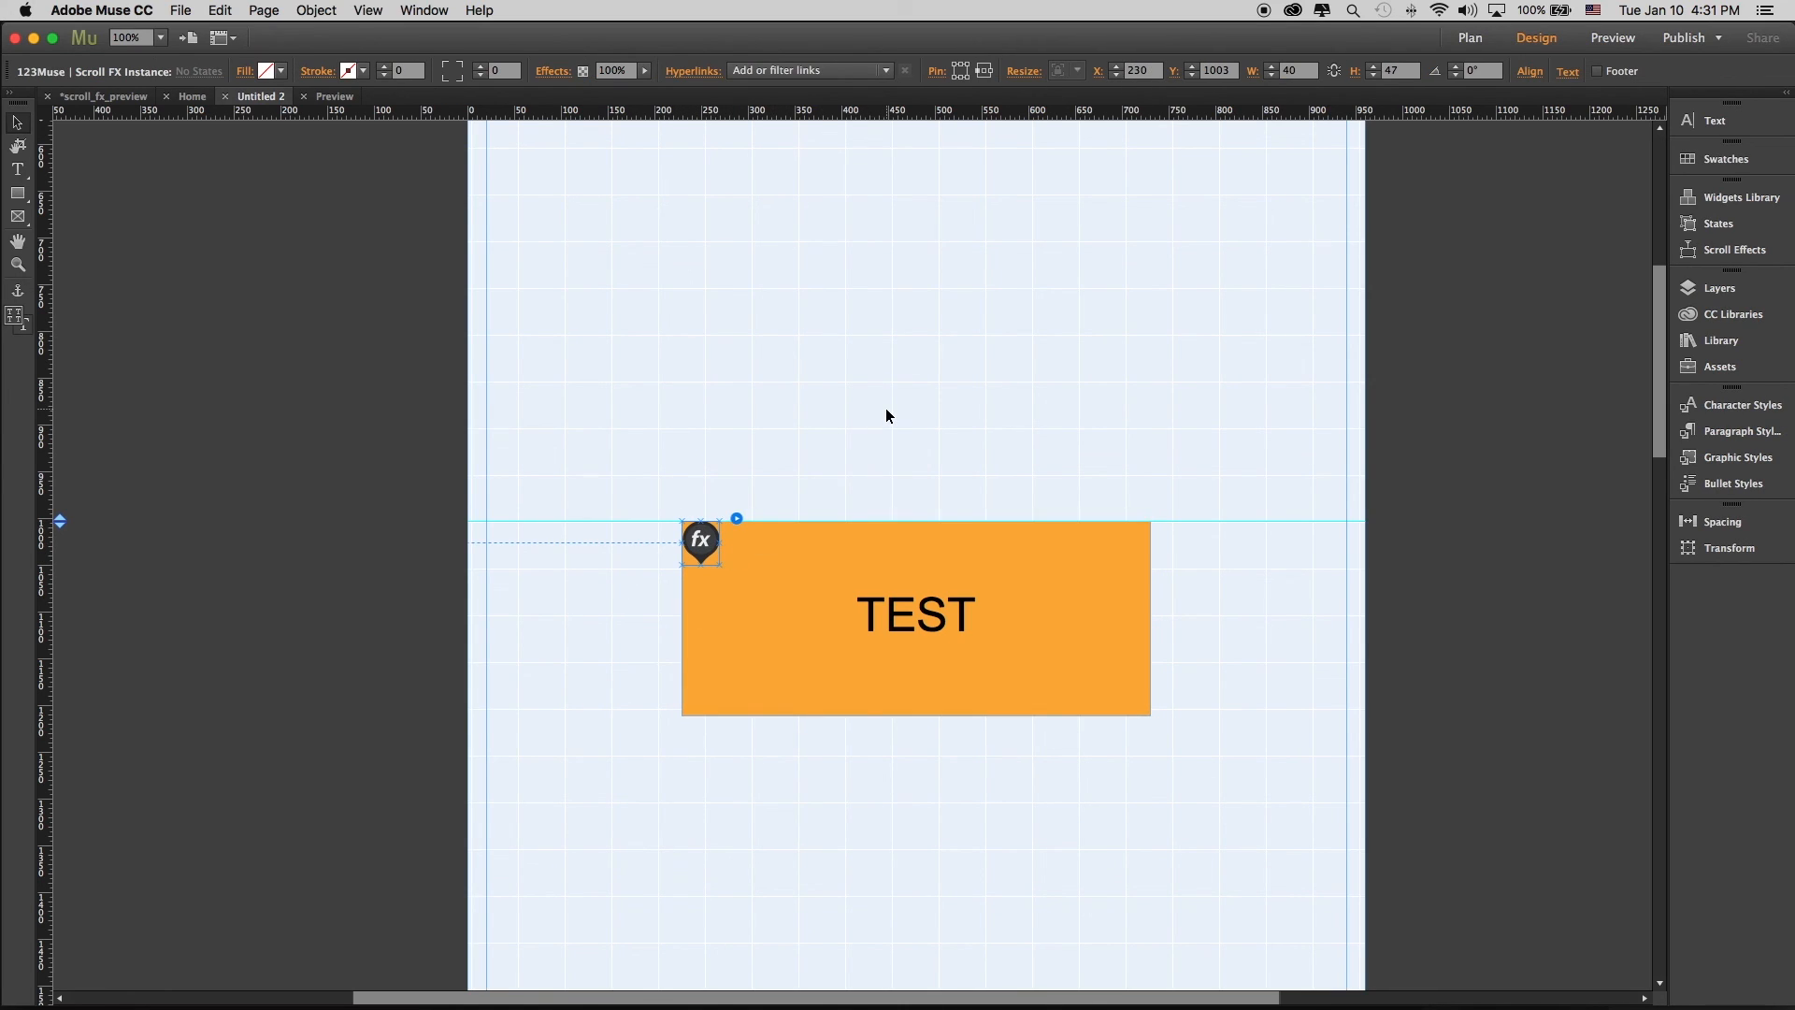
pyautogui.scroll(10, 888, 412)
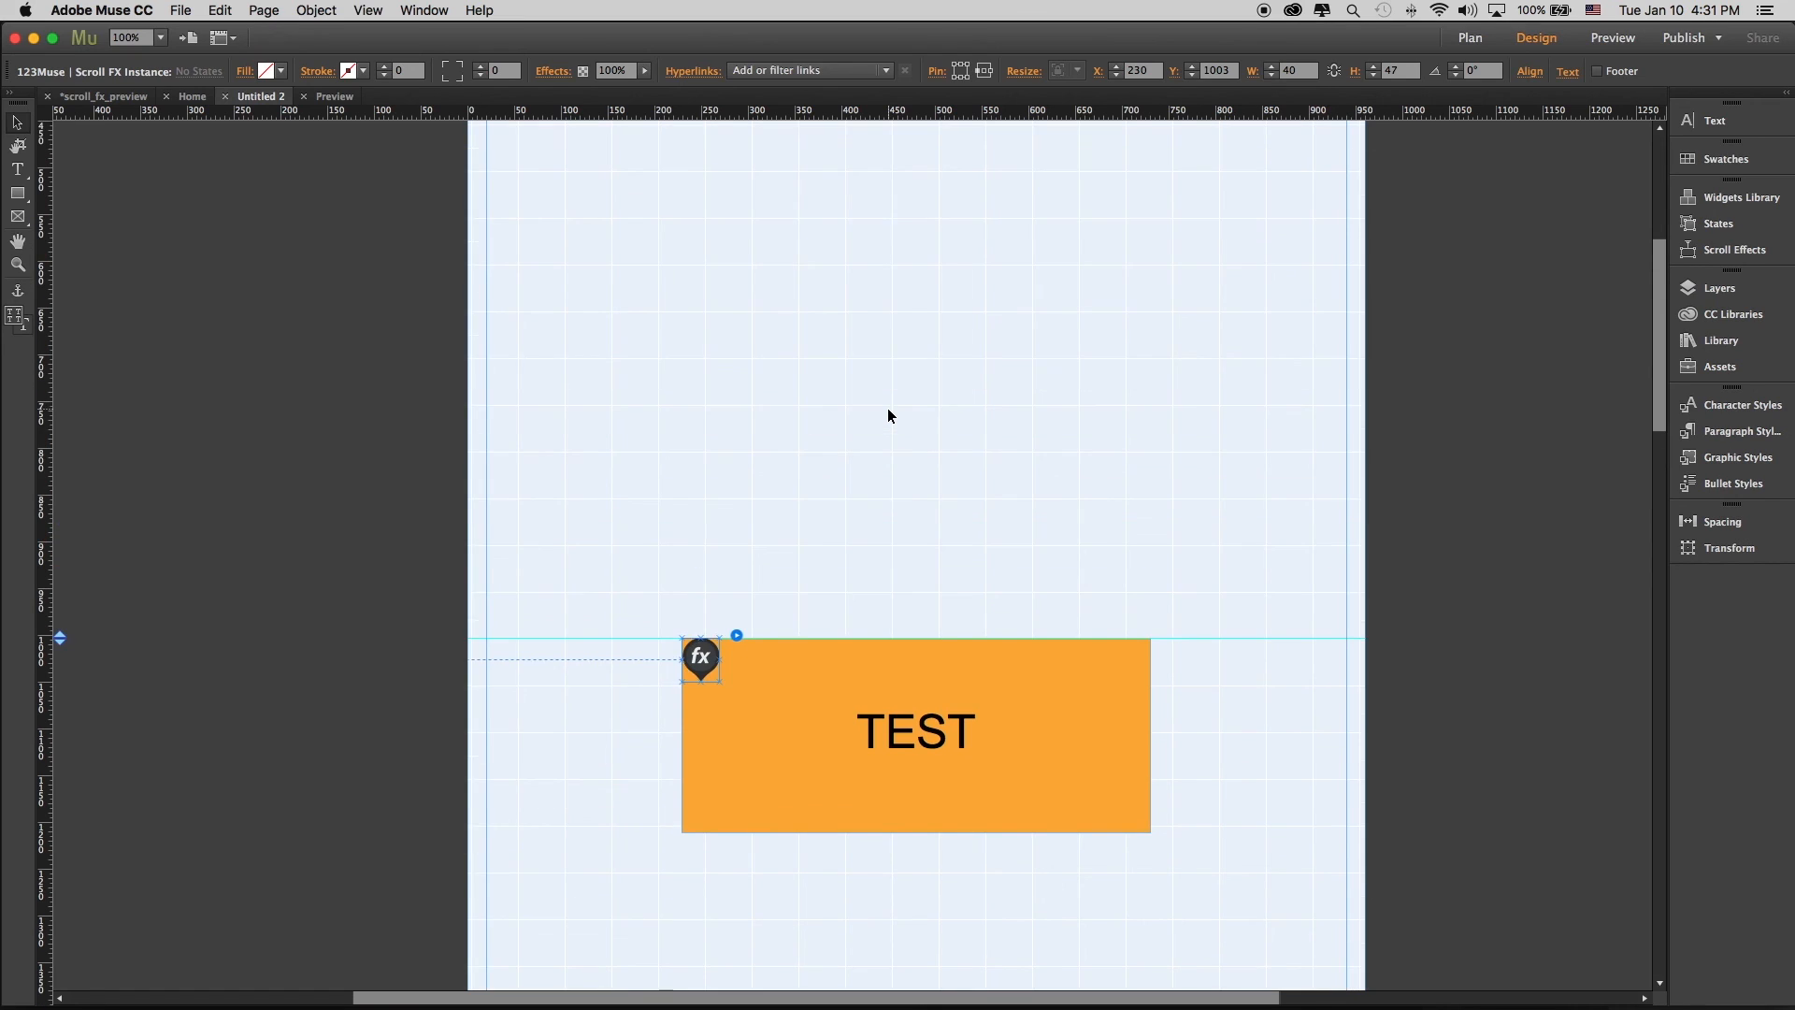
pyautogui.scroll(-8, 888, 409)
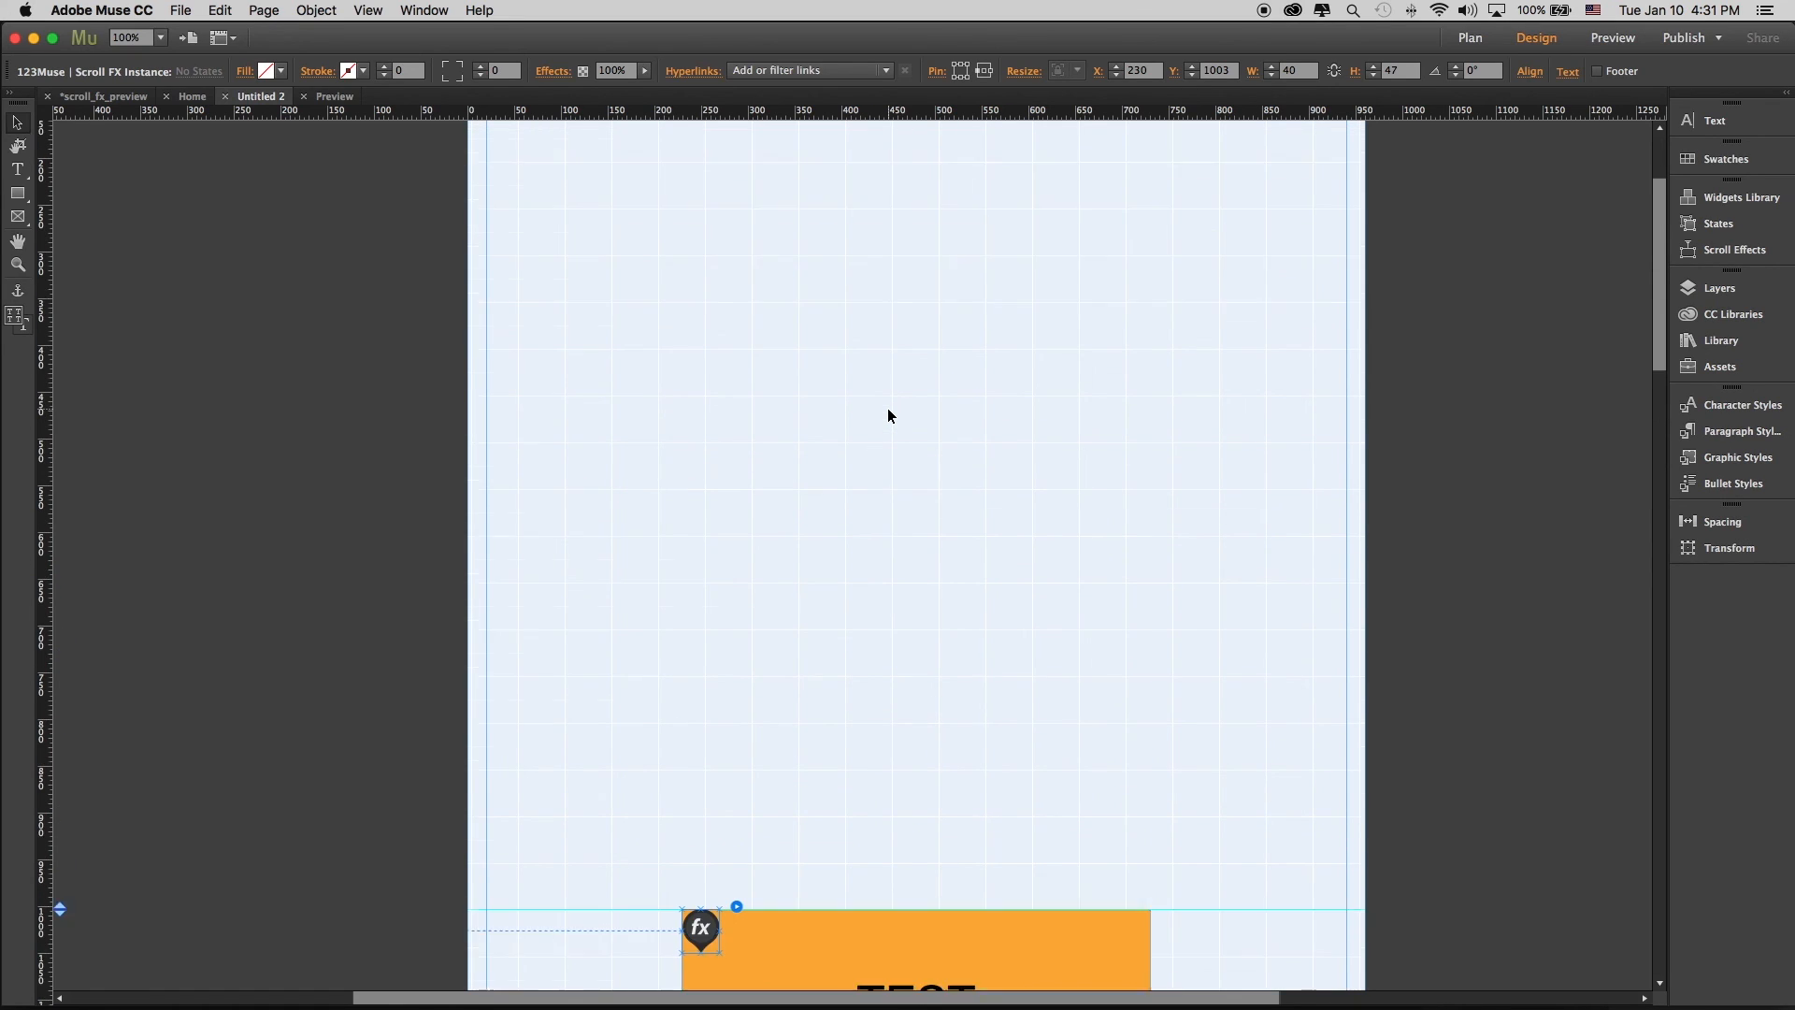